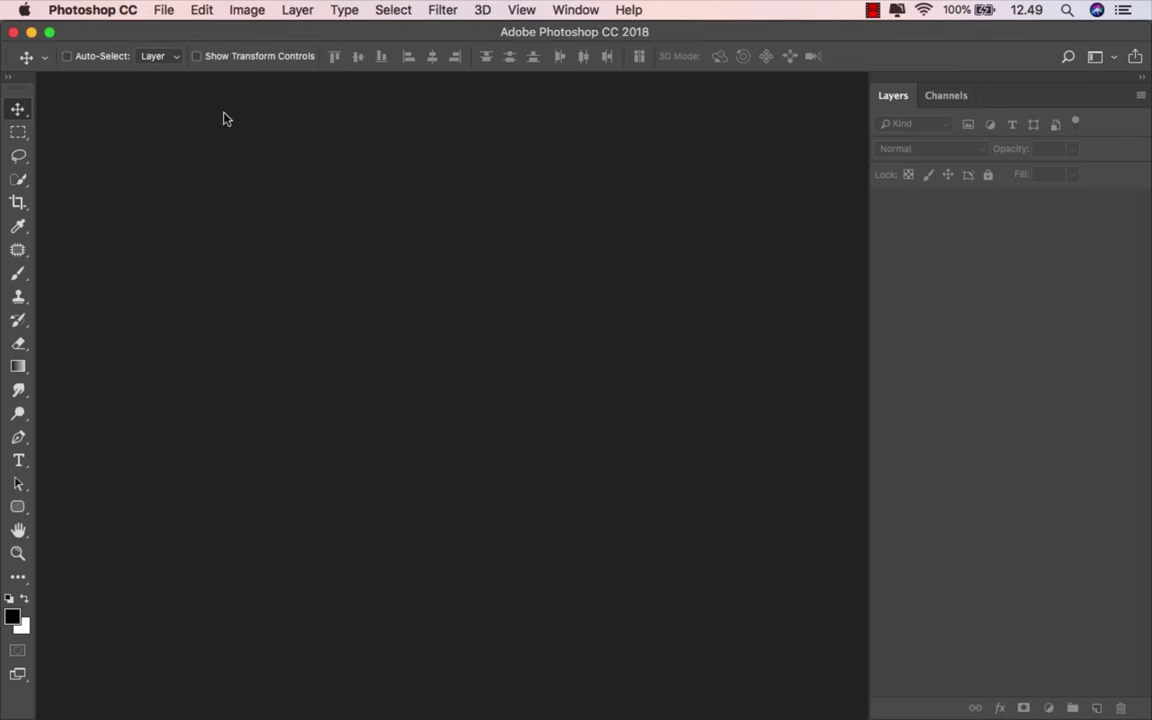
# Create a new white 6000 x 4000 px, 300 ppi document from the Custom recent preset.
pyautogui.click(164, 10)
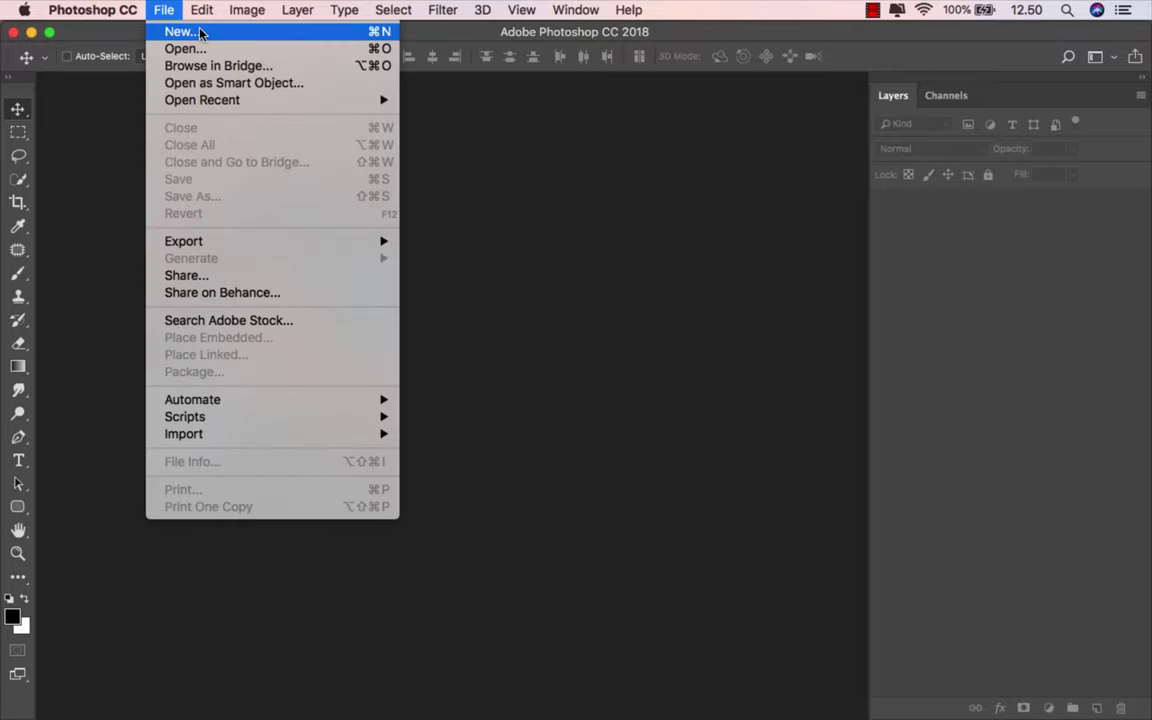
pyautogui.click(182, 32)
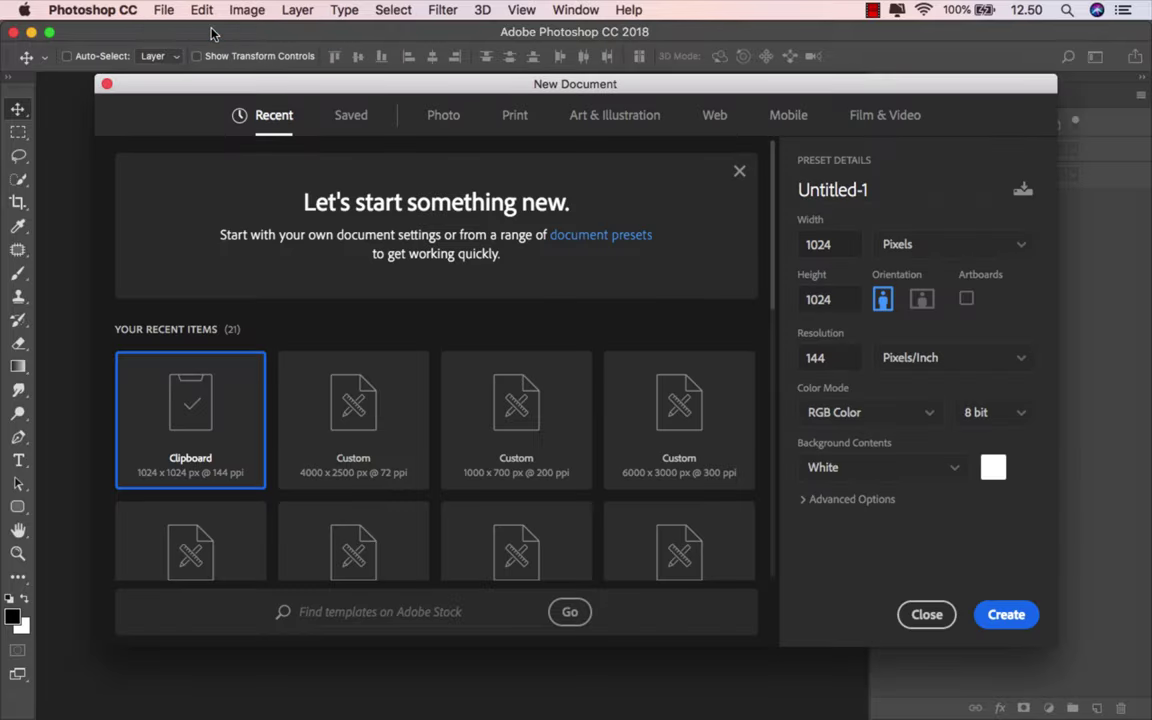
pyautogui.moveTo(776, 303); pyautogui.dragTo(774, 352)
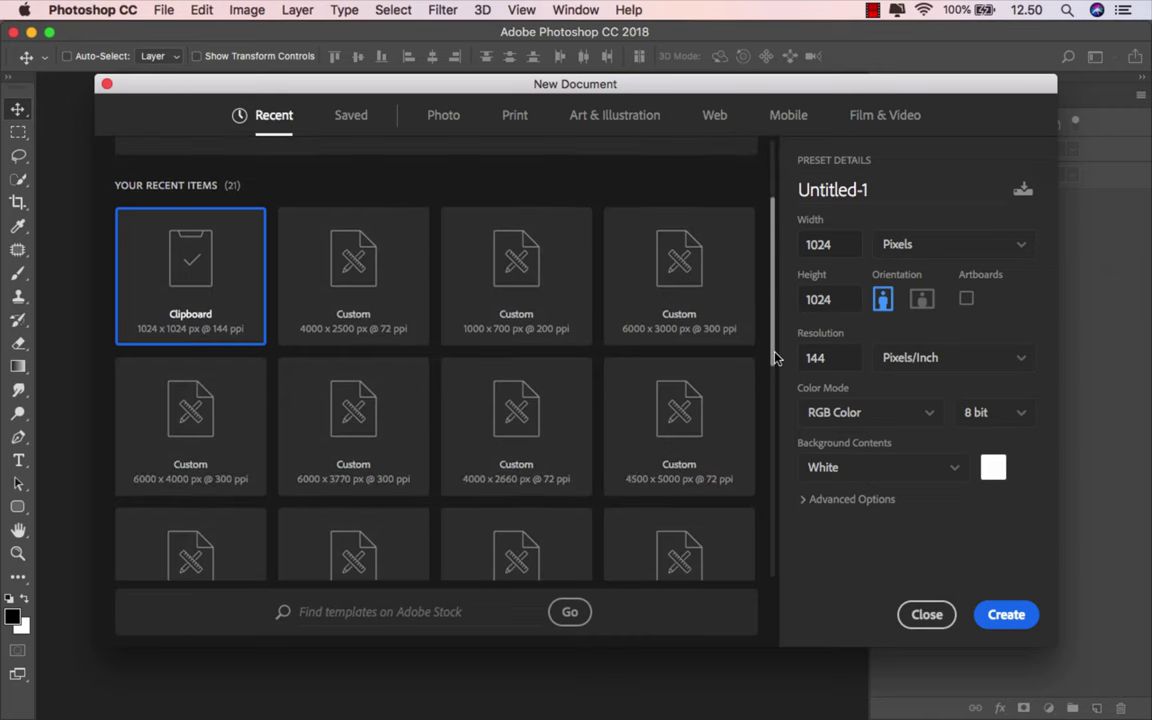
pyautogui.click(192, 400)
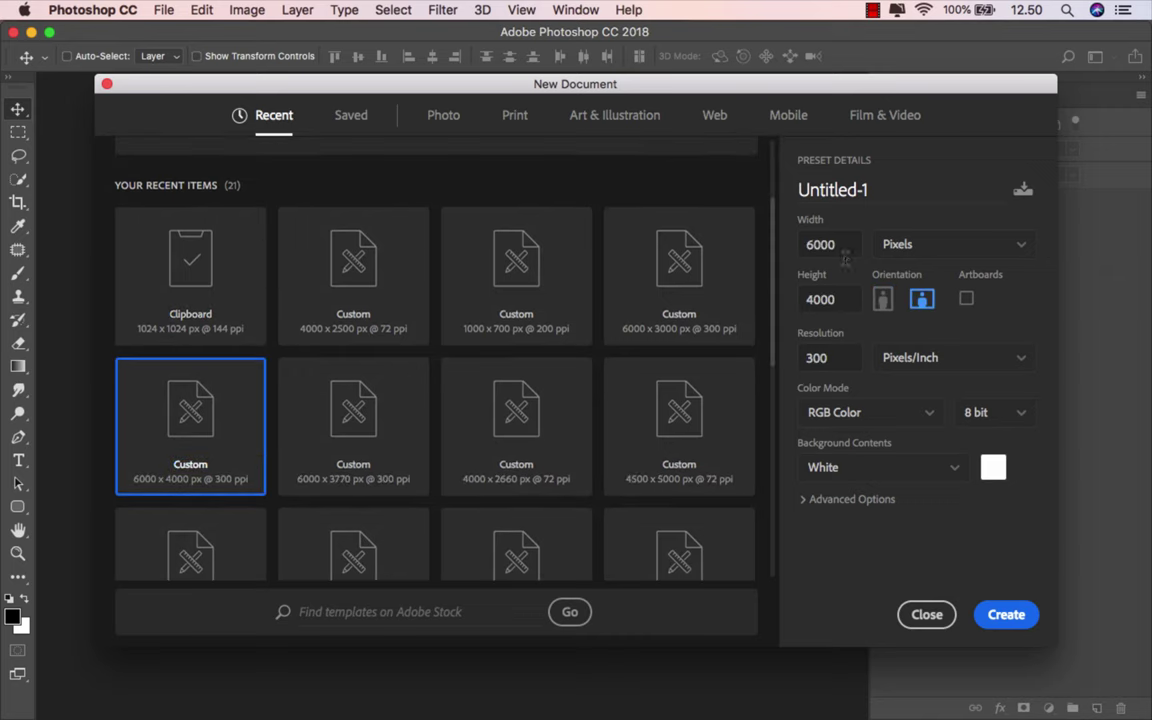
pyautogui.press('Tab')
pyautogui.press('Tab')
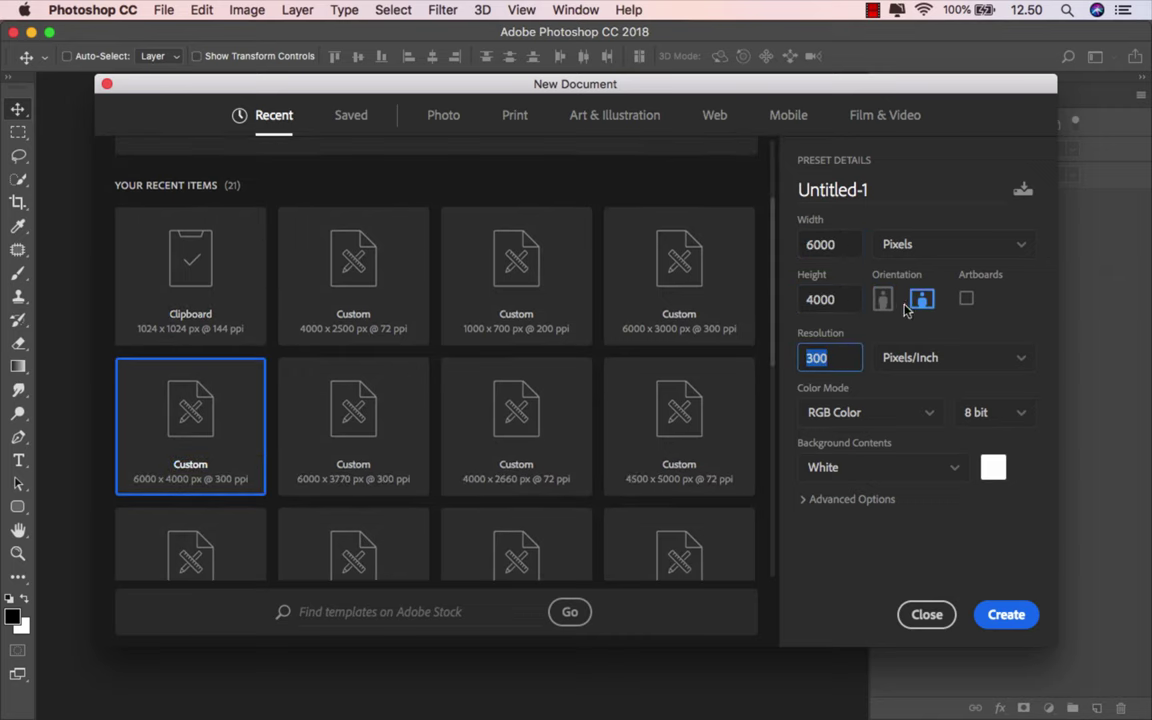
pyautogui.click(998, 614)
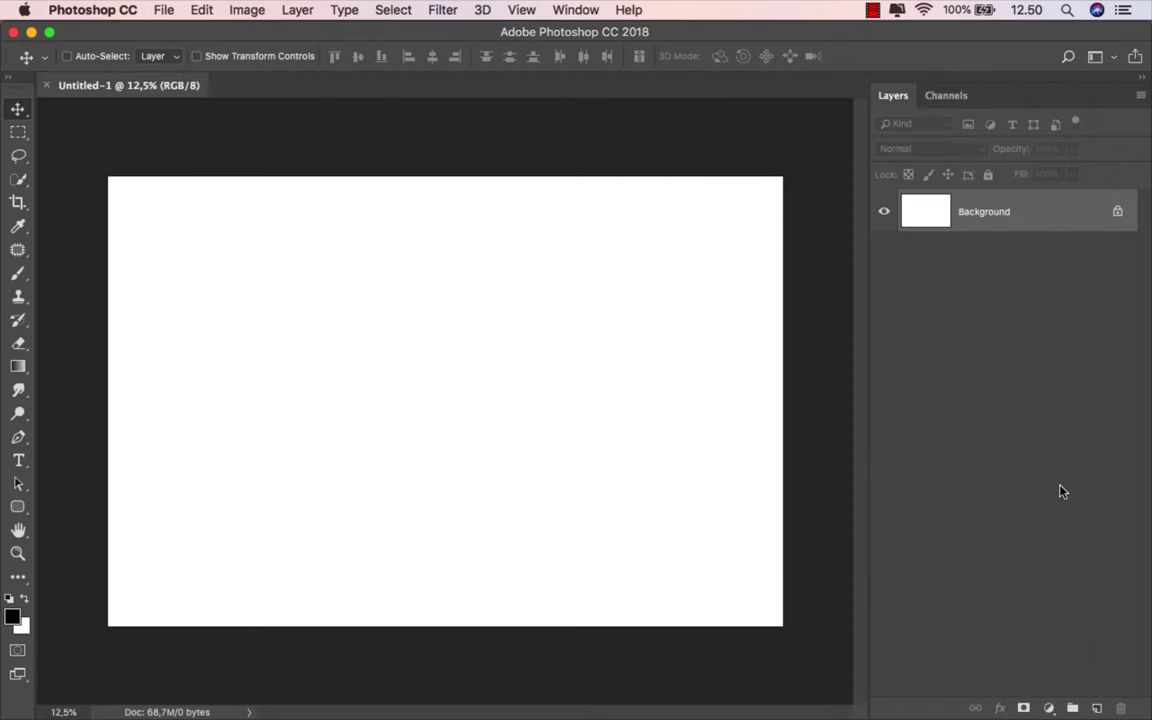
# Add a Solid Color fill layer in dark greyish green (#3e453a) over the Background.
pyautogui.click(1049, 706)
pyautogui.click(978, 366)
pyautogui.moveTo(670, 454); pyautogui.dragTo(658, 445)
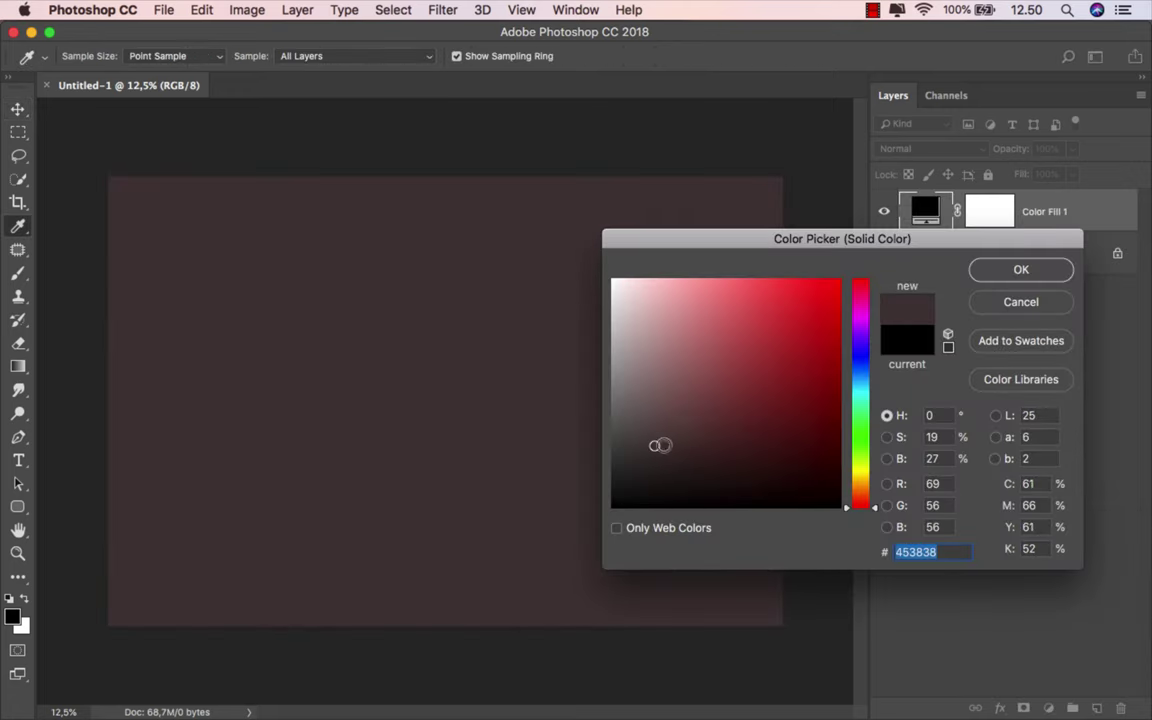
pyautogui.moveTo(864, 453); pyautogui.dragTo(872, 449)
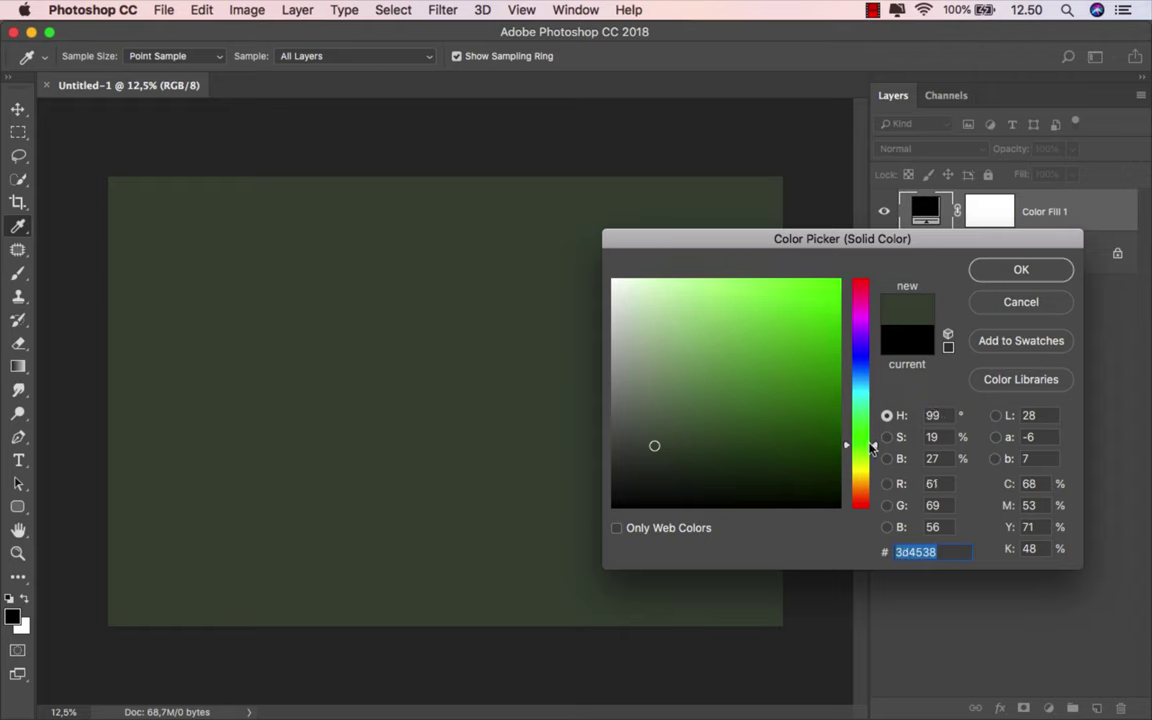
pyautogui.moveTo(655, 447); pyautogui.dragTo(647, 445)
pyautogui.press('Return')
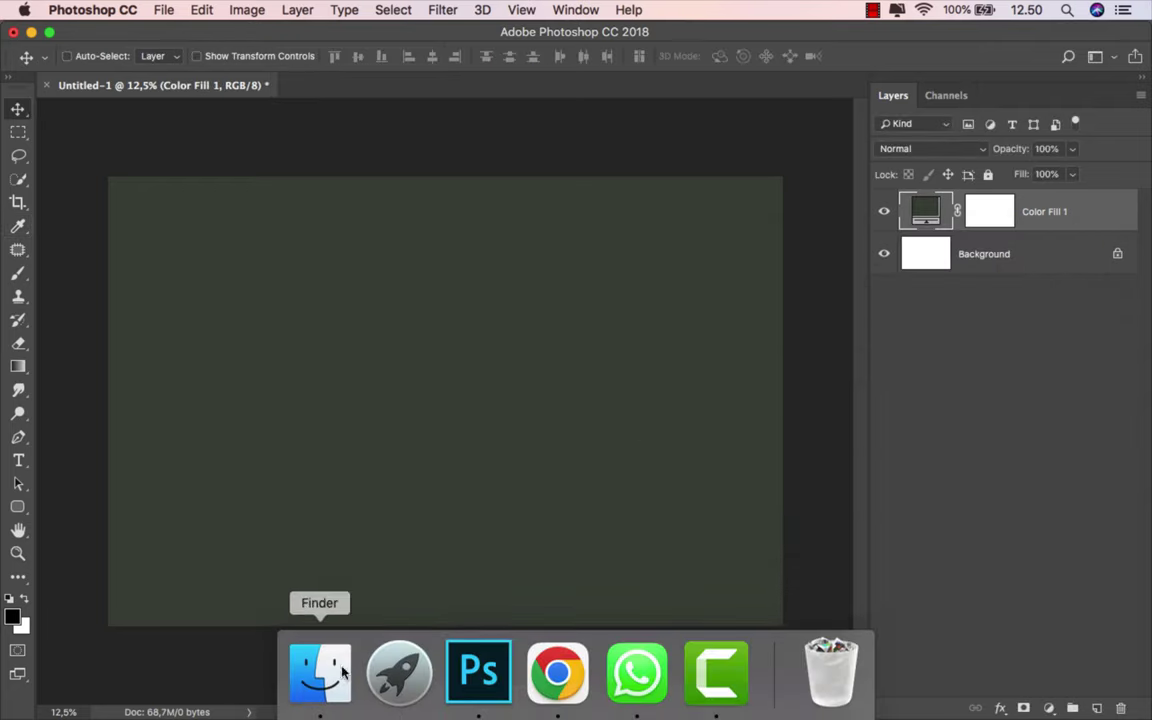
# Place the luke-stackpoole-SB9qgWA0xao-unsplash path photo from Finder onto the canvas at full size.
pyautogui.click(325, 668)
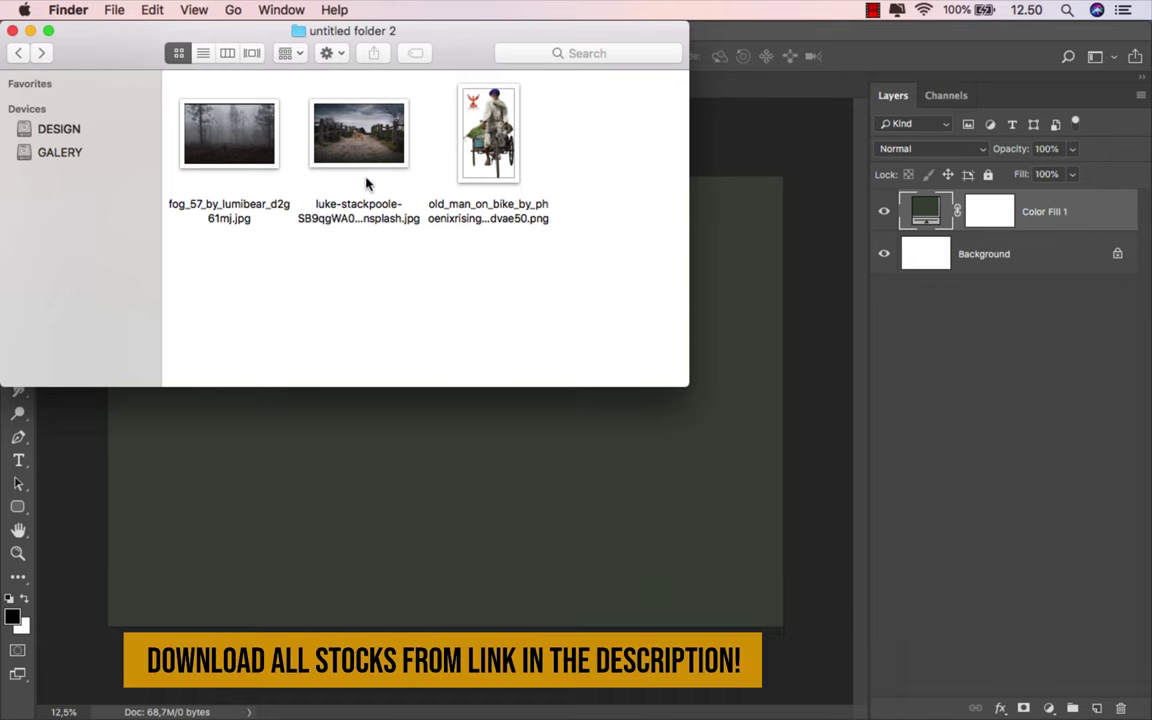
pyautogui.moveTo(366, 183)
pyautogui.mouseDown()
pyautogui.moveTo(432, 517)
pyautogui.moveTo(466, 413)
pyautogui.mouseUp()
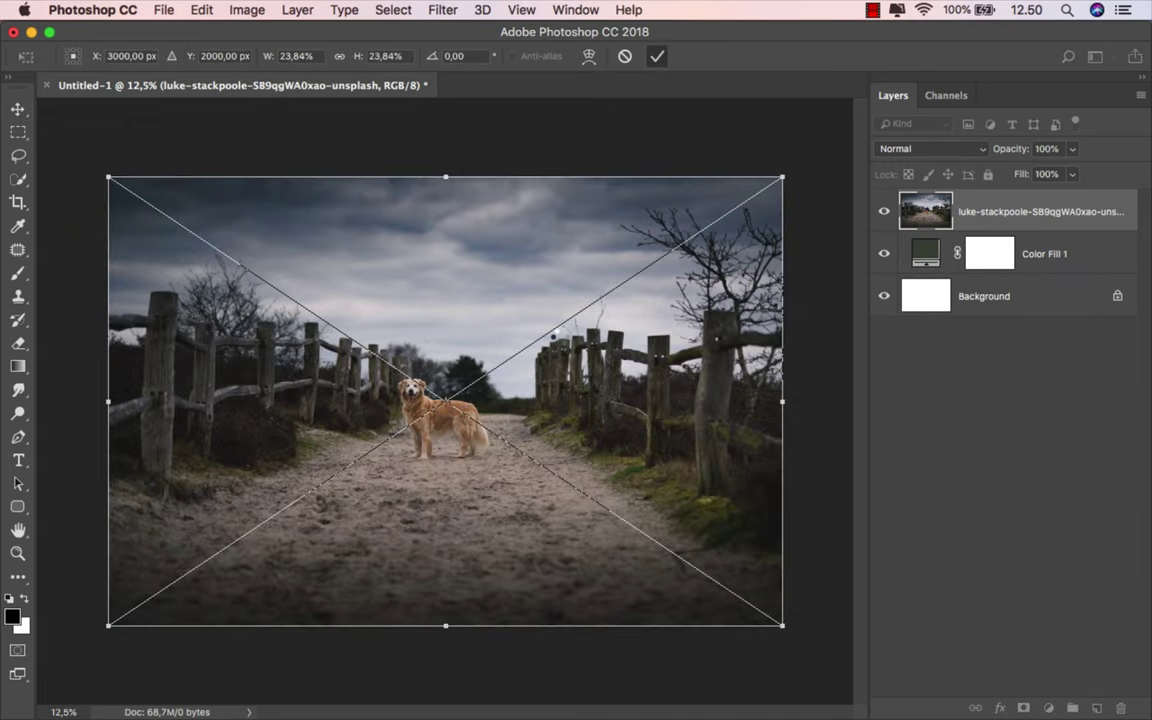
pyautogui.click(656, 56)
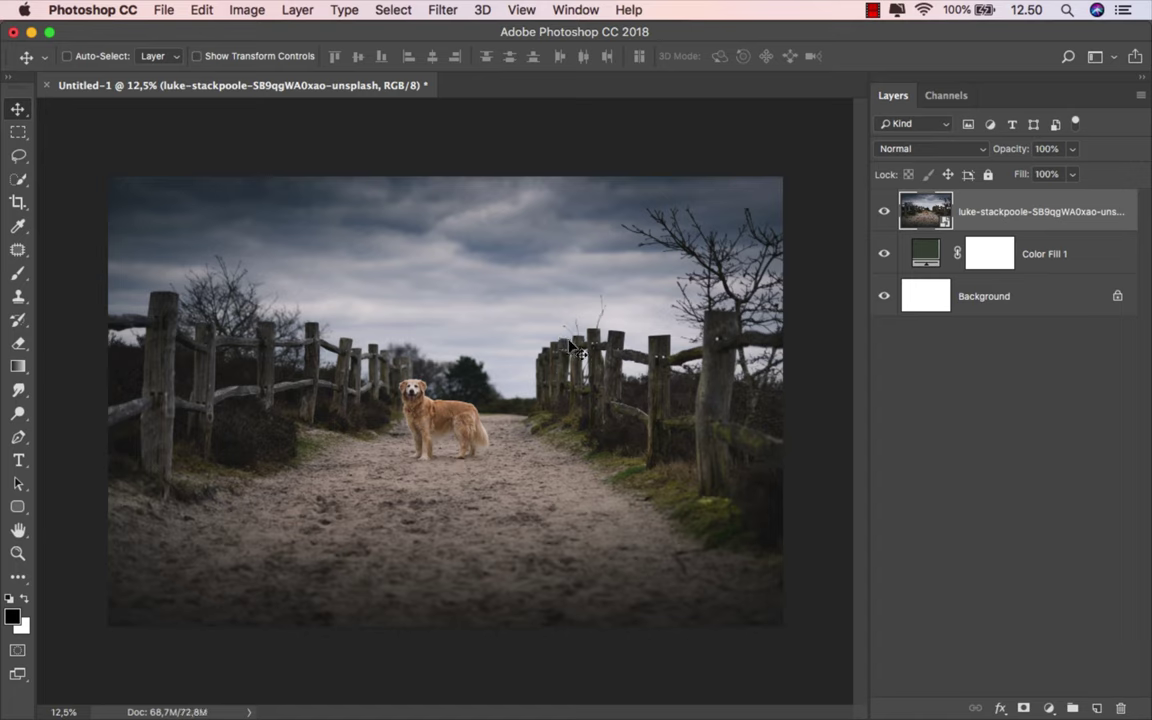
pyautogui.rightClick(1030, 200)
# Rasterize the placed photo layer and zoom in on the dog.
pyautogui.click(895, 494)
pyautogui.scroll(3, 441, 428)
pyautogui.scroll(2, 441, 430)
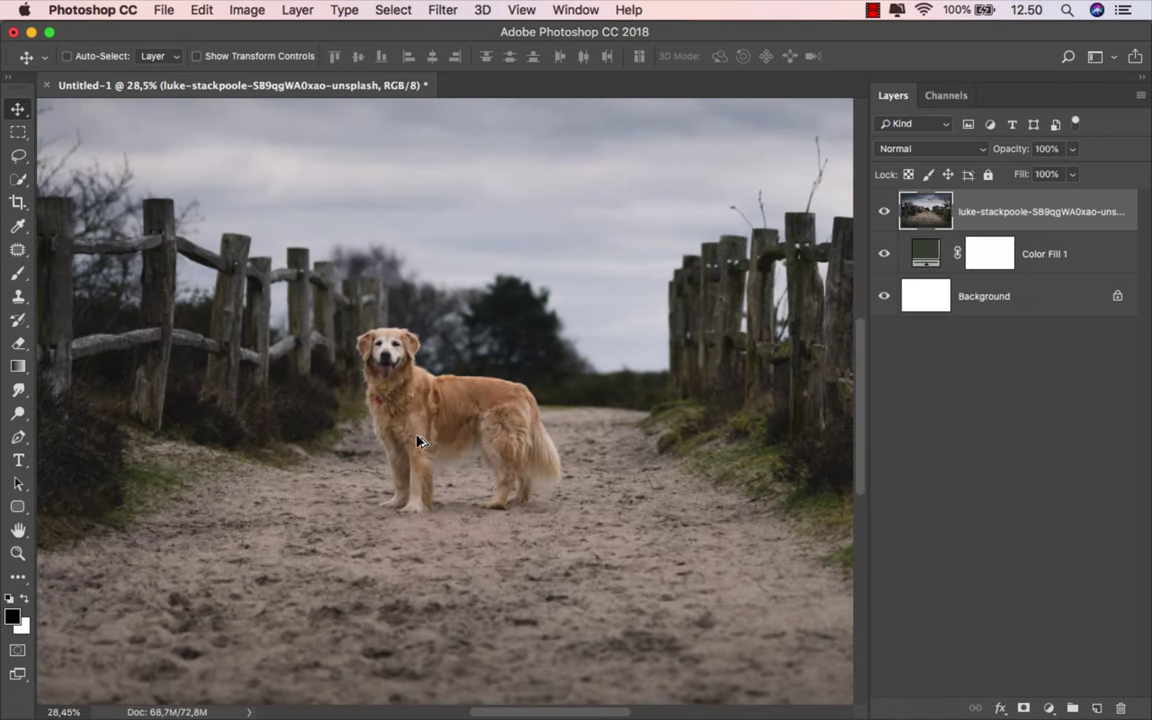
pyautogui.scroll(1, 441, 432)
pyautogui.scroll(2, 441, 434)
pyautogui.scroll(1, 441, 436)
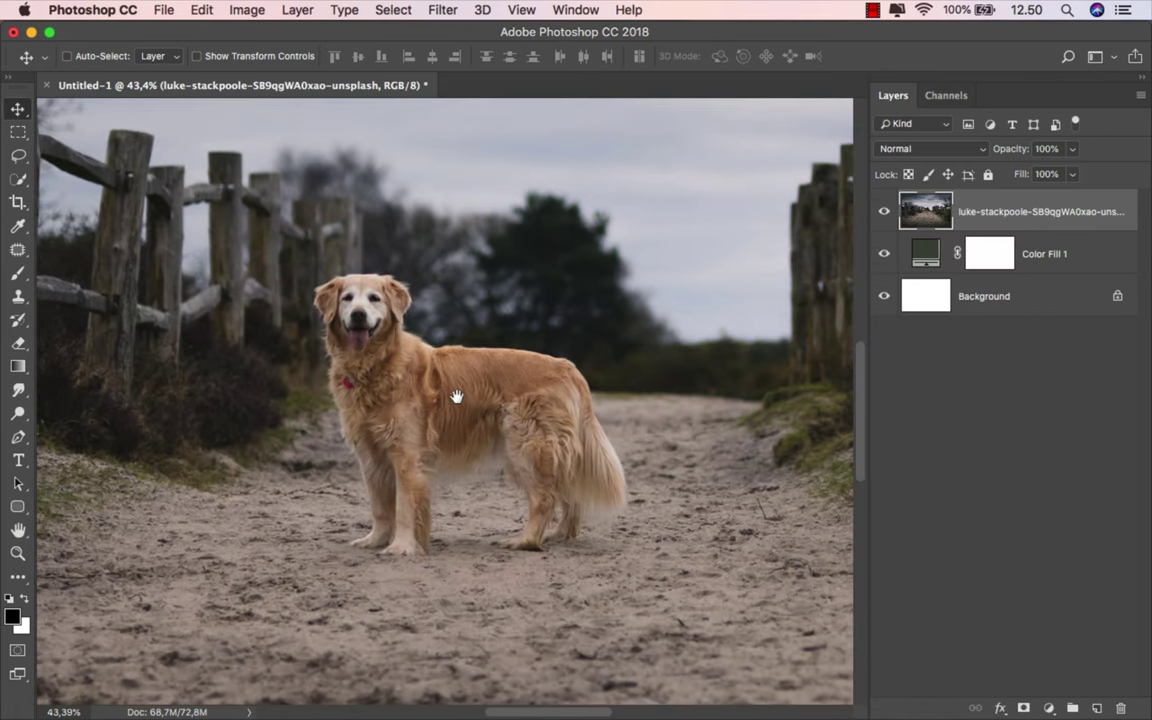
pyautogui.moveTo(456, 397); pyautogui.dragTo(441, 418)
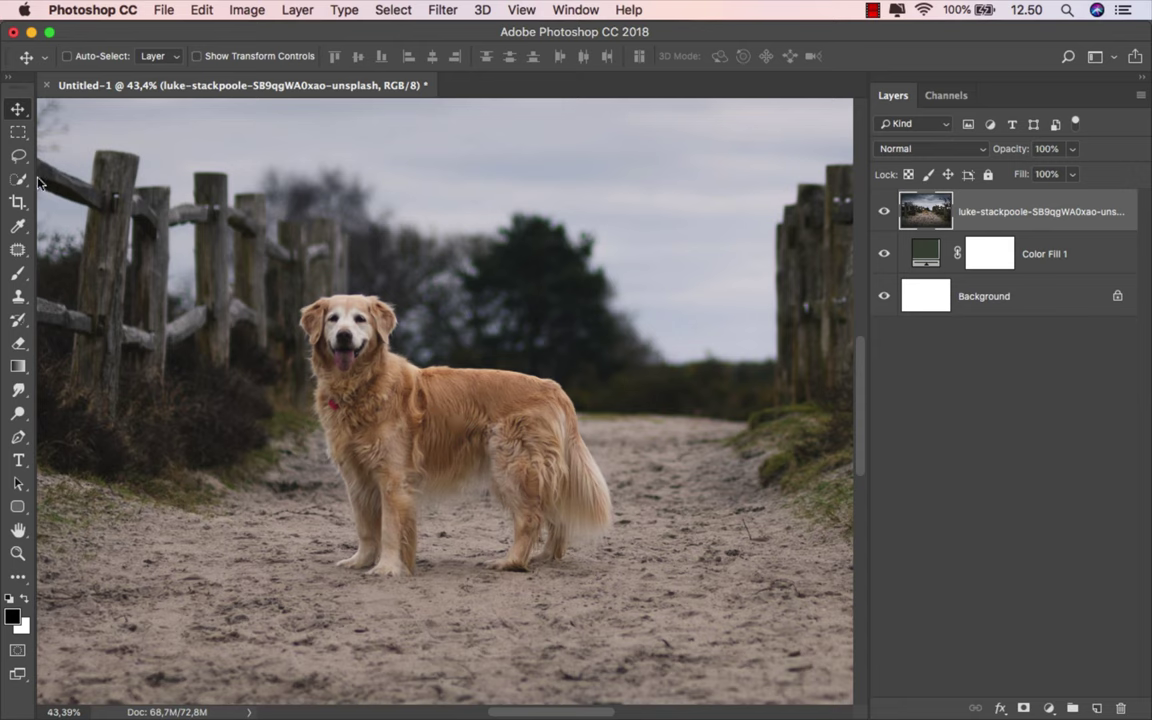
# Lasso around the dog and fill the selection with Content-Aware fill.
pyautogui.click(18, 155)
pyautogui.click(60, 152)
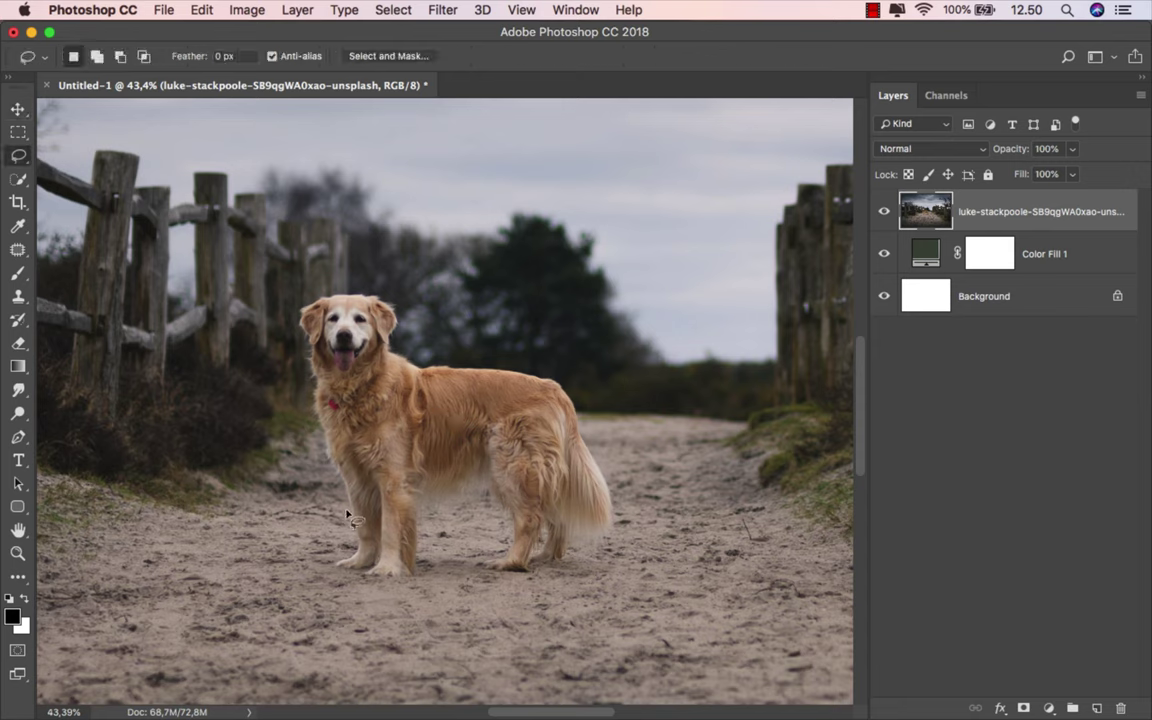
pyautogui.moveTo(328, 462); pyautogui.dragTo(316, 424)
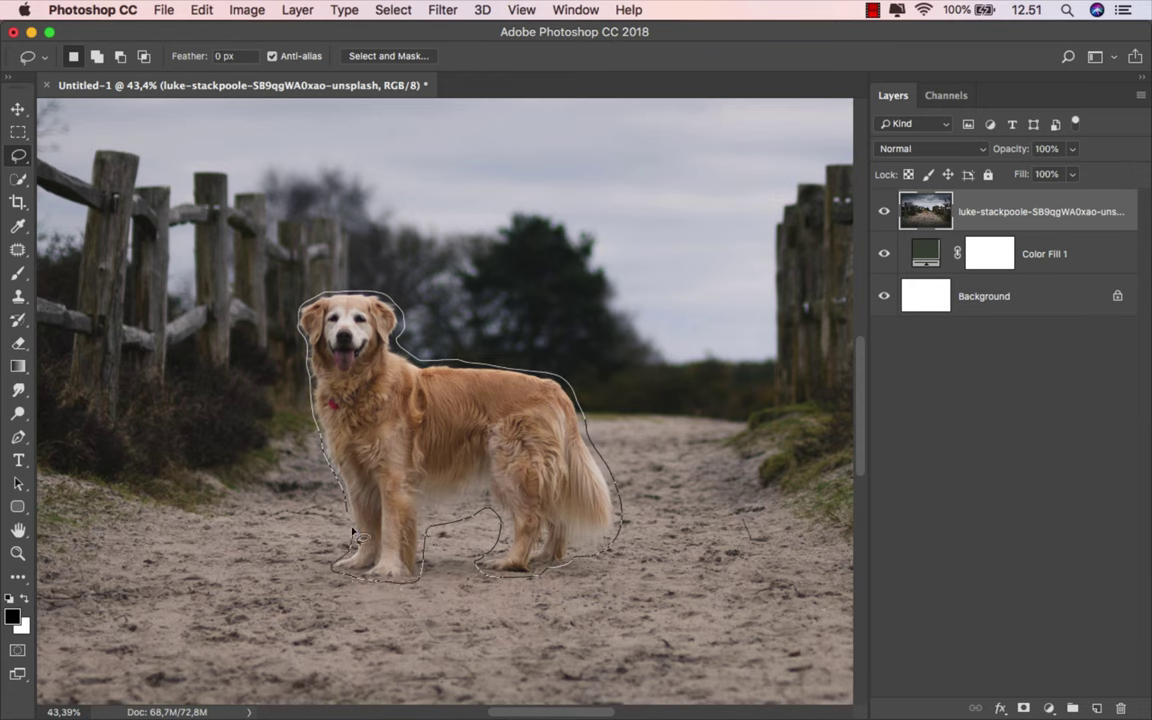
pyautogui.moveTo(352, 533); pyautogui.dragTo(355, 538)
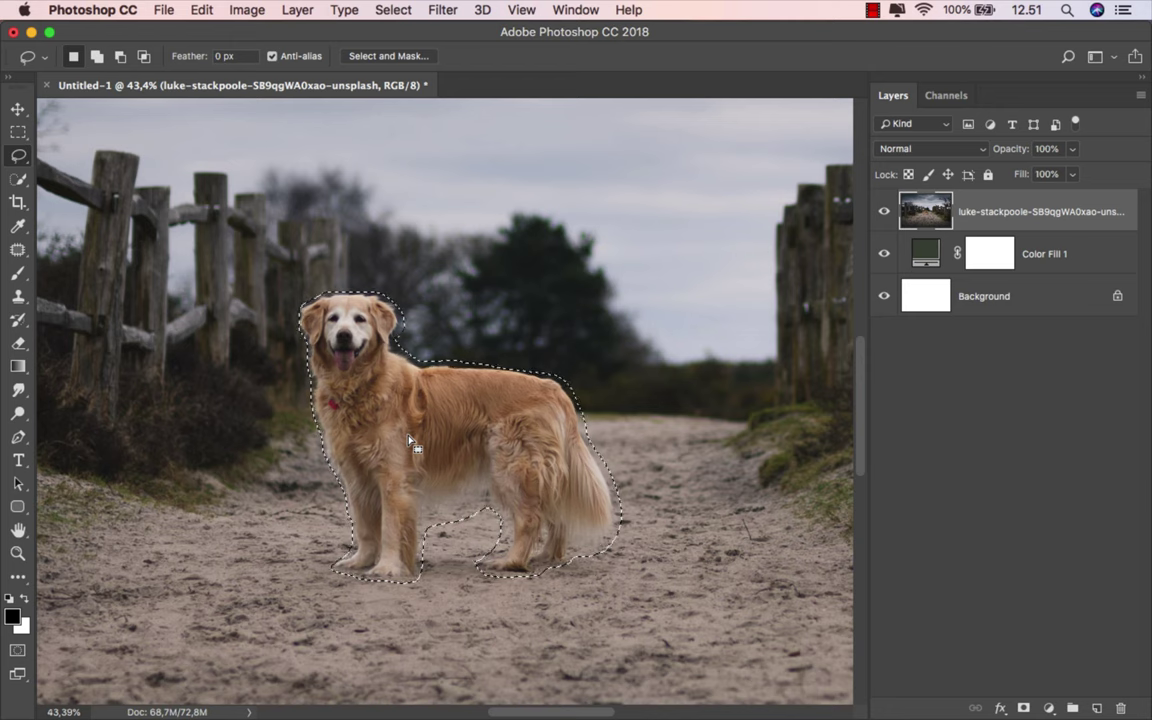
pyautogui.click(201, 9)
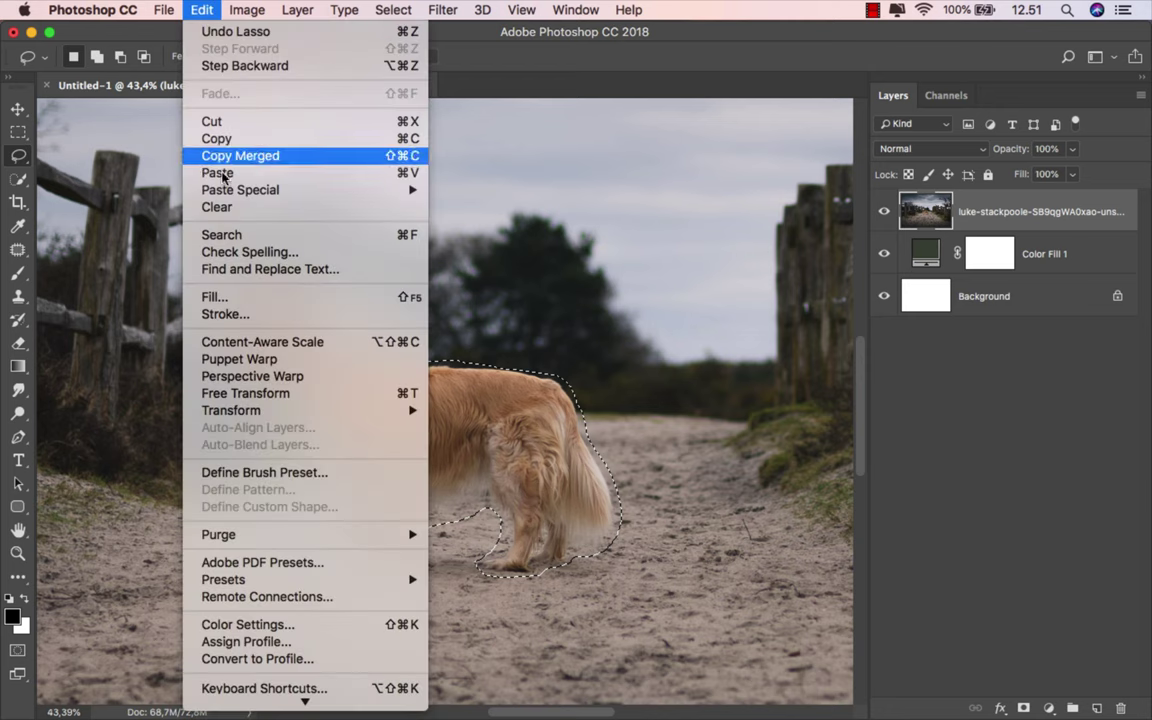
pyautogui.click(216, 297)
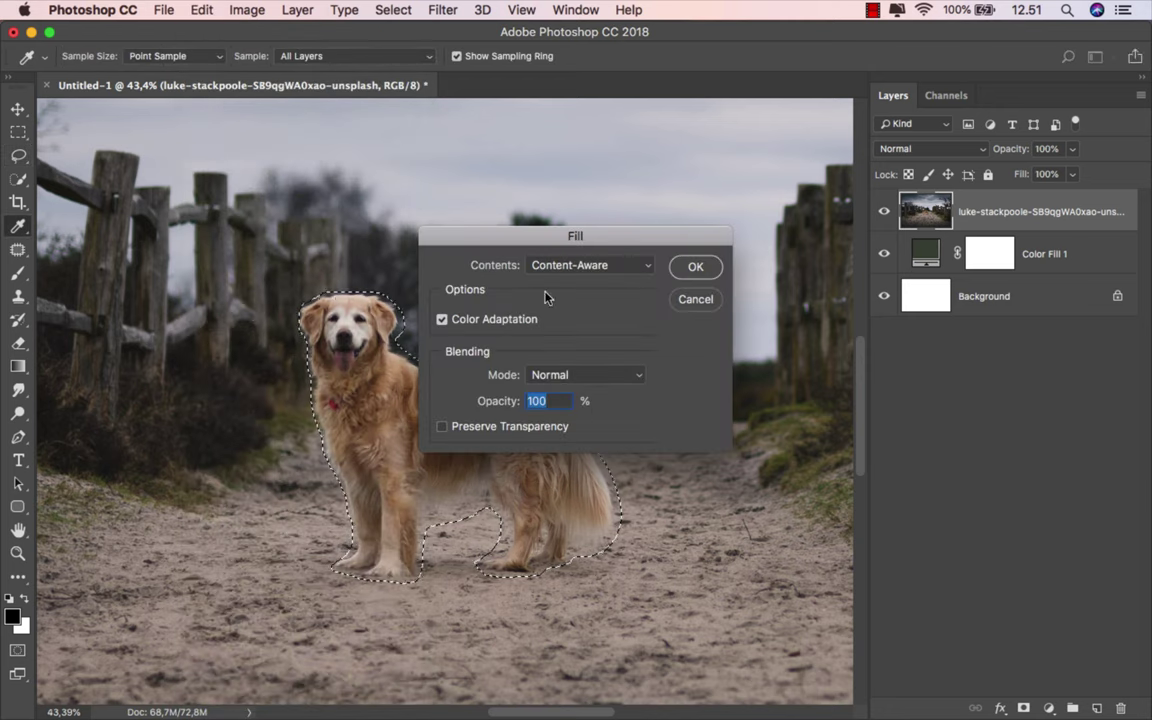
pyautogui.click(580, 266)
pyautogui.click(592, 266)
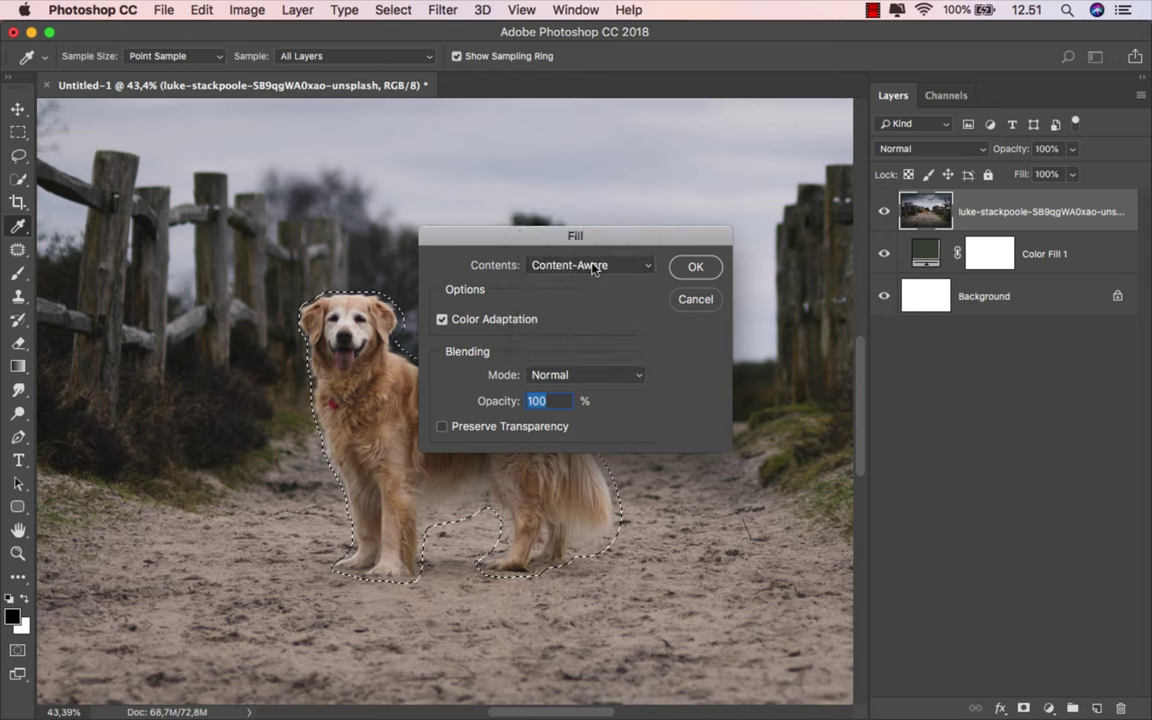
pyautogui.click(693, 268)
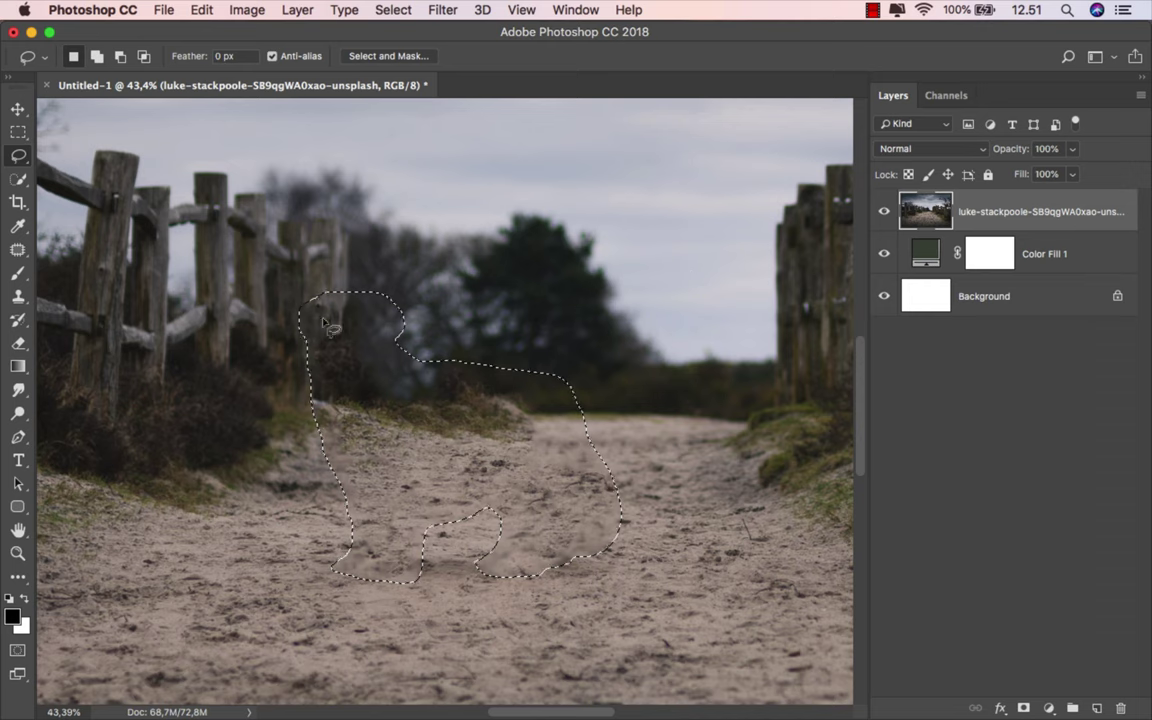
# Use the Patch tool to clean the two fence post areas on the sand.
pyautogui.click(18, 249)
pyautogui.click(90, 285)
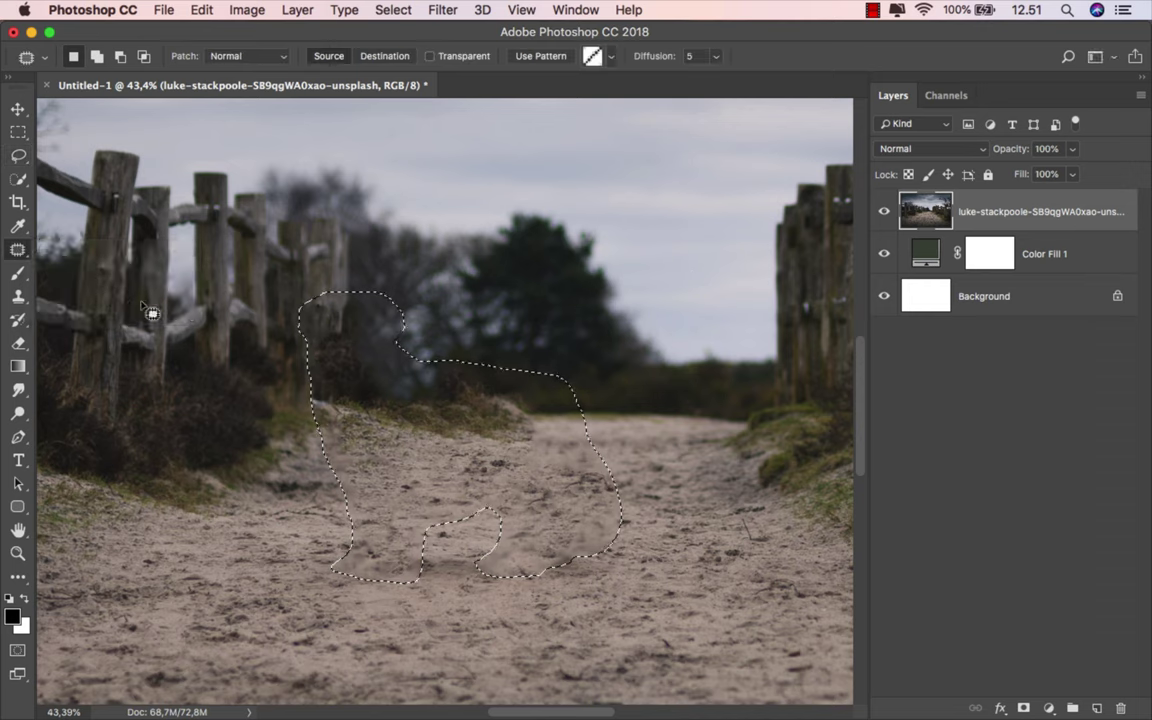
pyautogui.hotkey('ctrl', 'd')
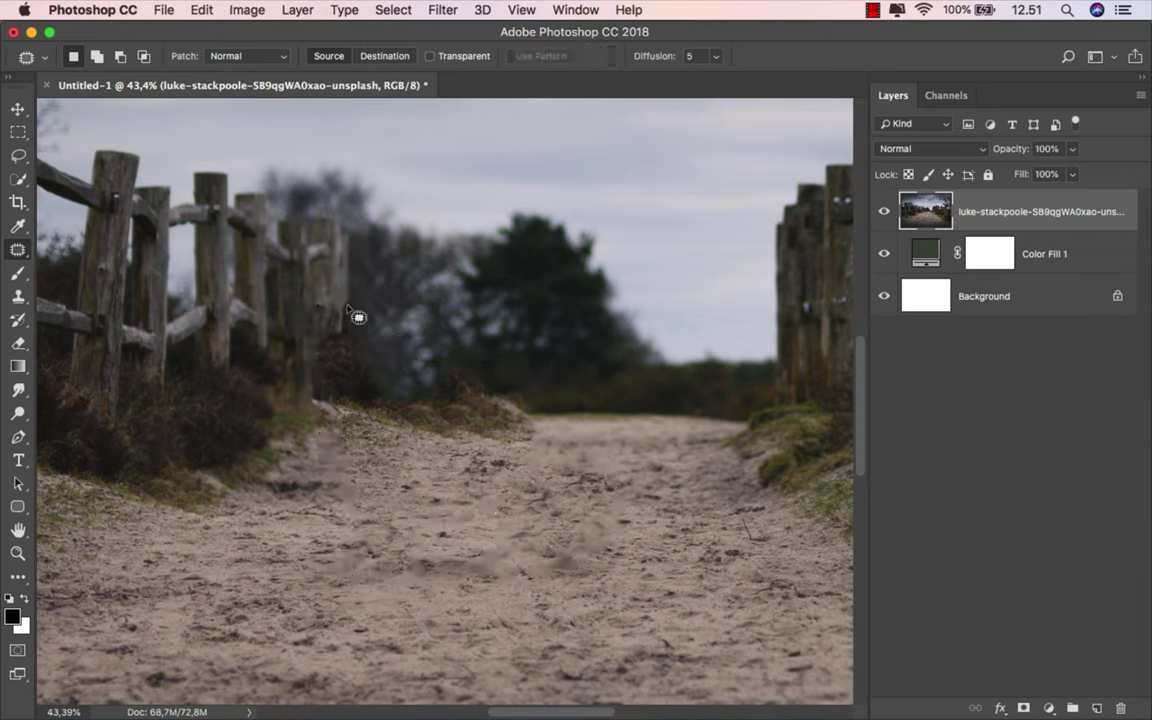
pyautogui.moveTo(352, 311)
pyautogui.mouseDown()
pyautogui.moveTo(333, 316)
pyautogui.moveTo(318, 243)
pyautogui.mouseUp()
pyautogui.hotkey('ctrl', 'd')
pyautogui.moveTo(356, 362)
pyautogui.mouseDown()
pyautogui.moveTo(342, 300)
pyautogui.moveTo(362, 324)
pyautogui.mouseUp()
pyautogui.hotkey('ctrl', 'd')
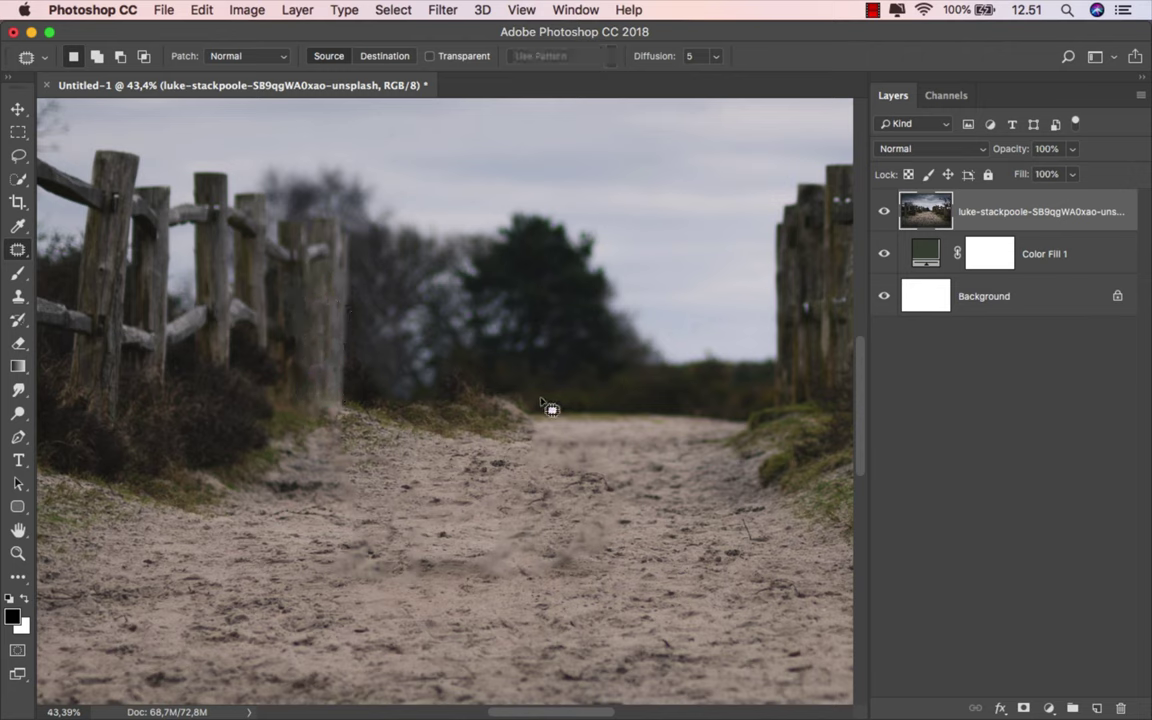
# Patch the smudges at the path's far end, along the path edge and nearby sand.
pyautogui.moveTo(541, 398)
pyautogui.mouseDown()
pyautogui.moveTo(403, 441)
pyautogui.moveTo(497, 406)
pyautogui.mouseUp()
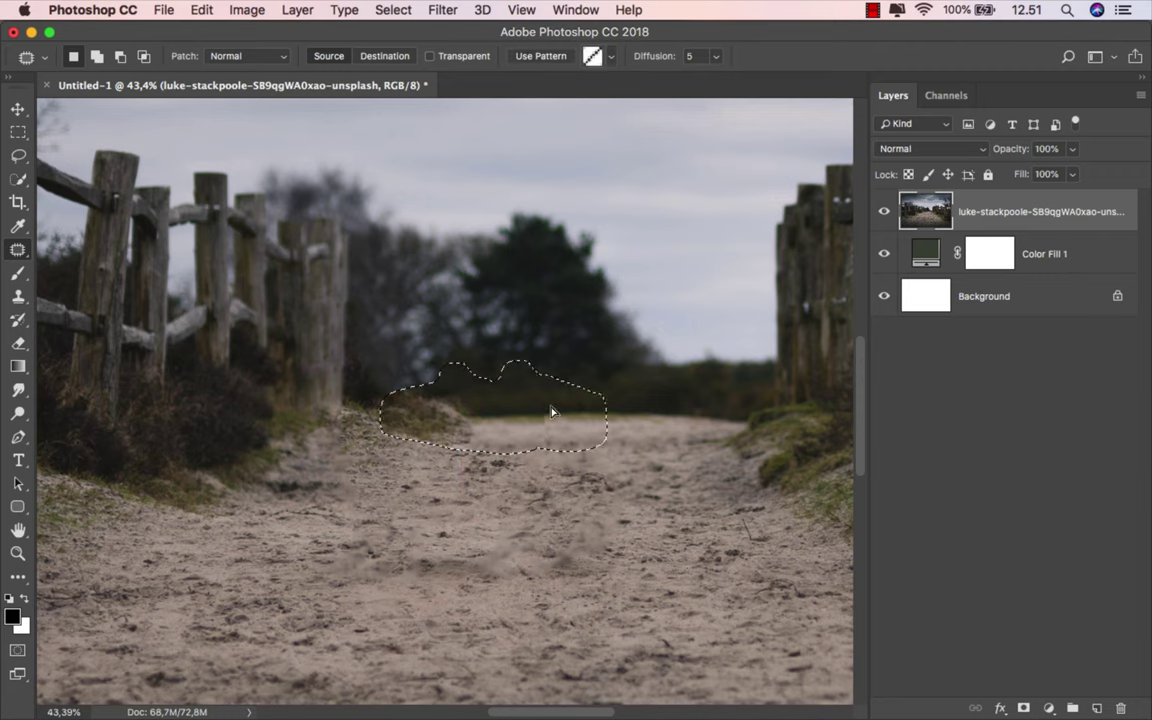
pyautogui.moveTo(497, 406); pyautogui.dragTo(610, 412)
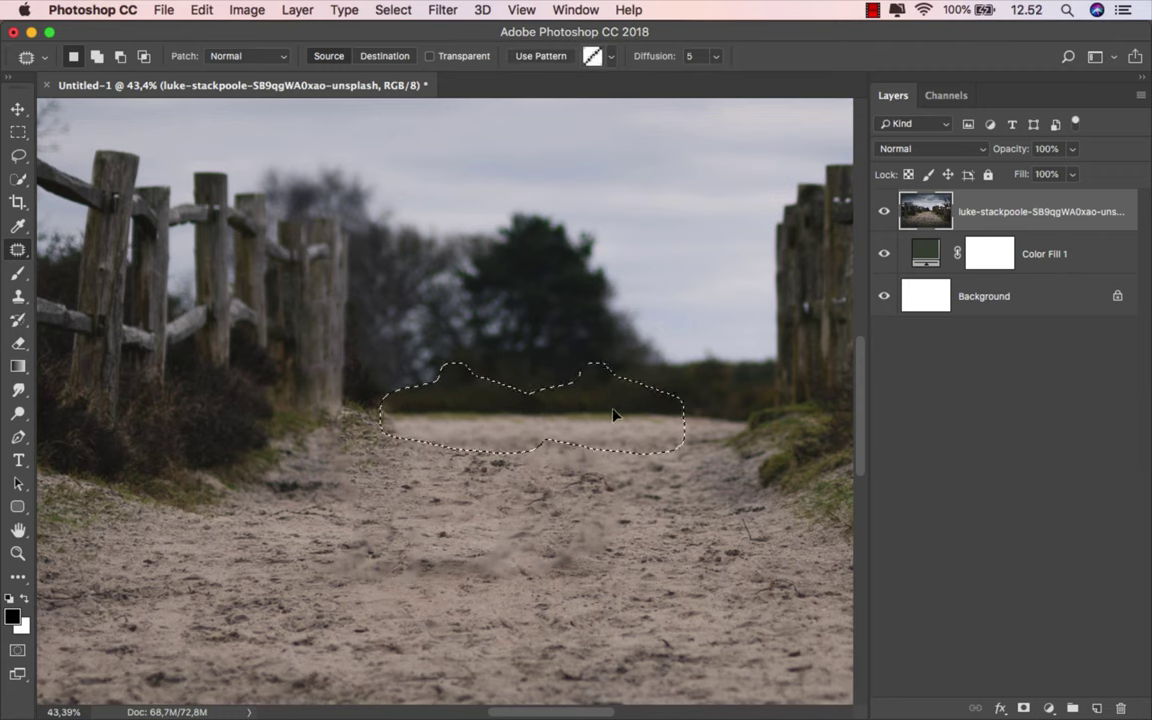
pyautogui.hotkey('ctrl', 'd')
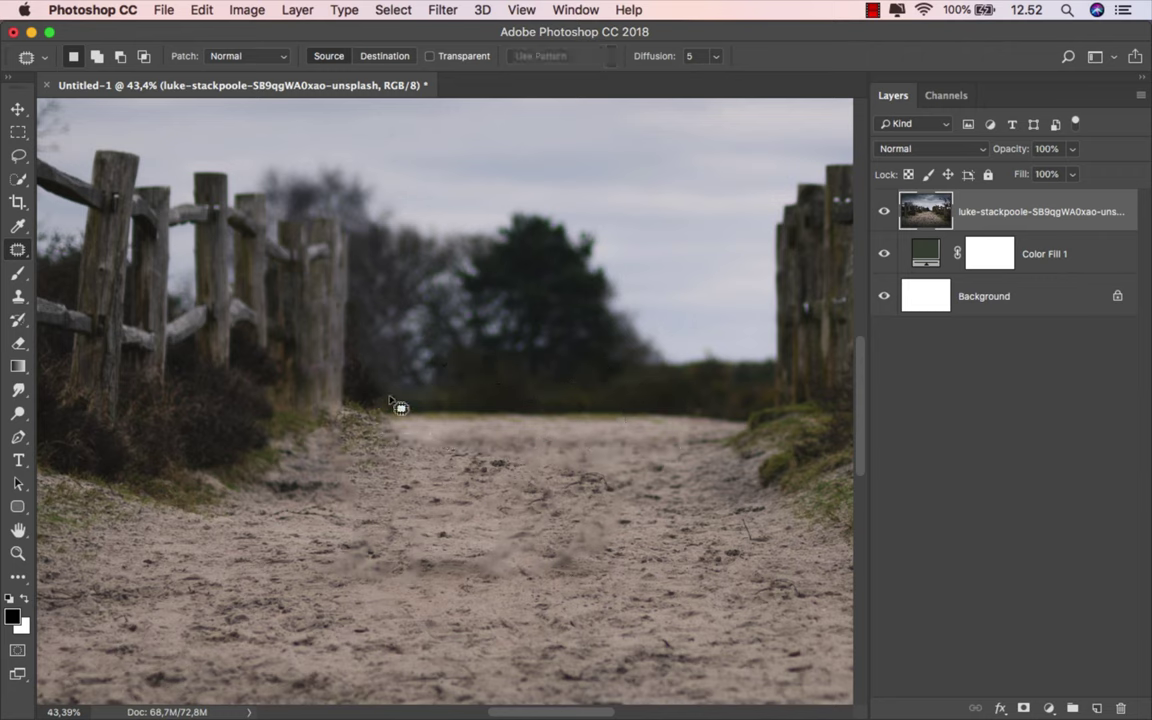
pyautogui.moveTo(375, 399)
pyautogui.mouseDown()
pyautogui.moveTo(400, 413)
pyautogui.moveTo(476, 396)
pyautogui.mouseUp()
pyautogui.hotkey('ctrl', 'd')
pyautogui.moveTo(378, 427); pyautogui.dragTo(488, 442)
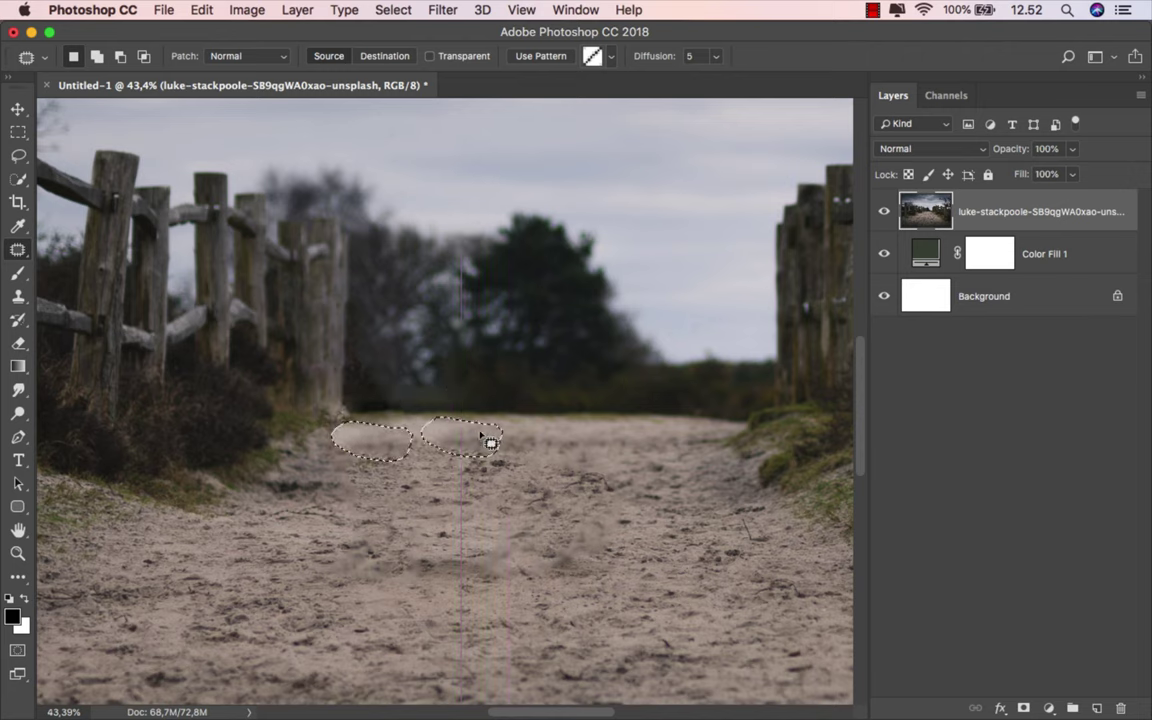
pyautogui.hotkey('ctrl', 'd')
pyautogui.moveTo(633, 533)
pyautogui.mouseDown()
pyautogui.moveTo(606, 502)
pyautogui.moveTo(622, 530)
pyautogui.moveTo(560, 480)
pyautogui.mouseUp()
pyautogui.hotkey('ctrl', 'd')
# Patch the remaining small sand marks, then fit the whole image on screen.
pyautogui.moveTo(540, 551); pyautogui.dragTo(597, 545)
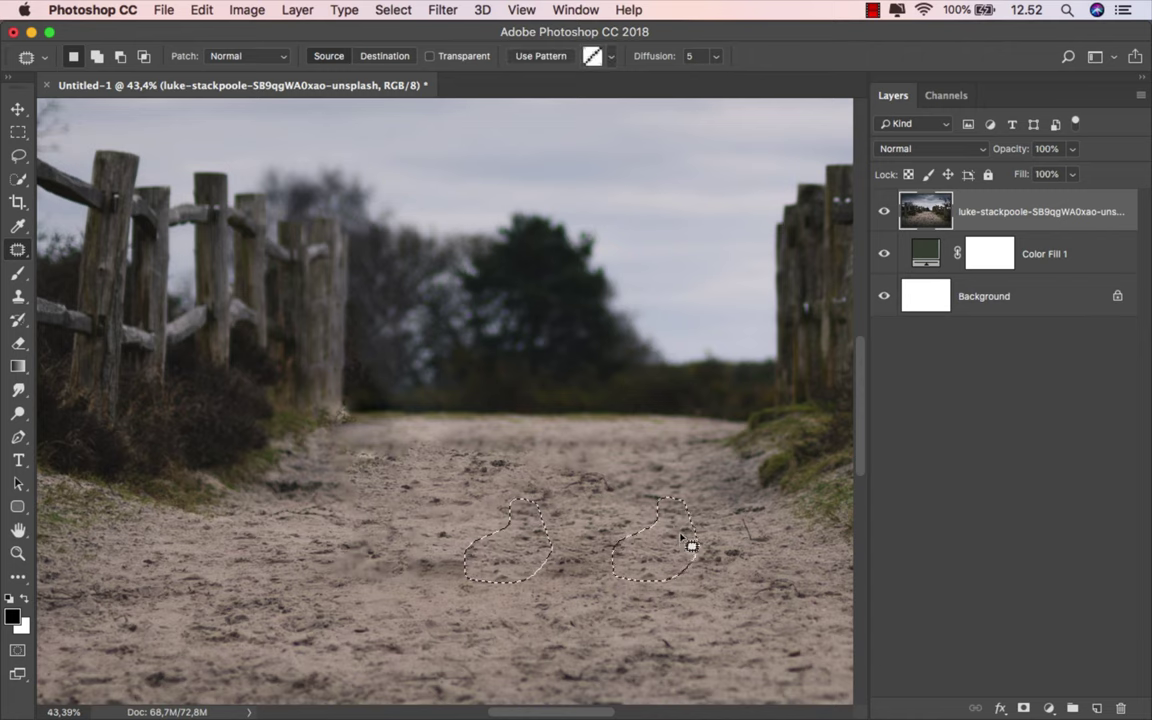
pyautogui.hotkey('ctrl', 'd')
pyautogui.moveTo(480, 548)
pyautogui.mouseDown()
pyautogui.moveTo(311, 550)
pyautogui.moveTo(424, 586)
pyautogui.moveTo(432, 604)
pyautogui.mouseUp()
pyautogui.hotkey('ctrl', 'd')
pyautogui.moveTo(495, 552)
pyautogui.mouseDown()
pyautogui.moveTo(476, 597)
pyautogui.moveTo(504, 558)
pyautogui.moveTo(555, 532)
pyautogui.mouseUp()
pyautogui.hotkey('ctrl', 'd')
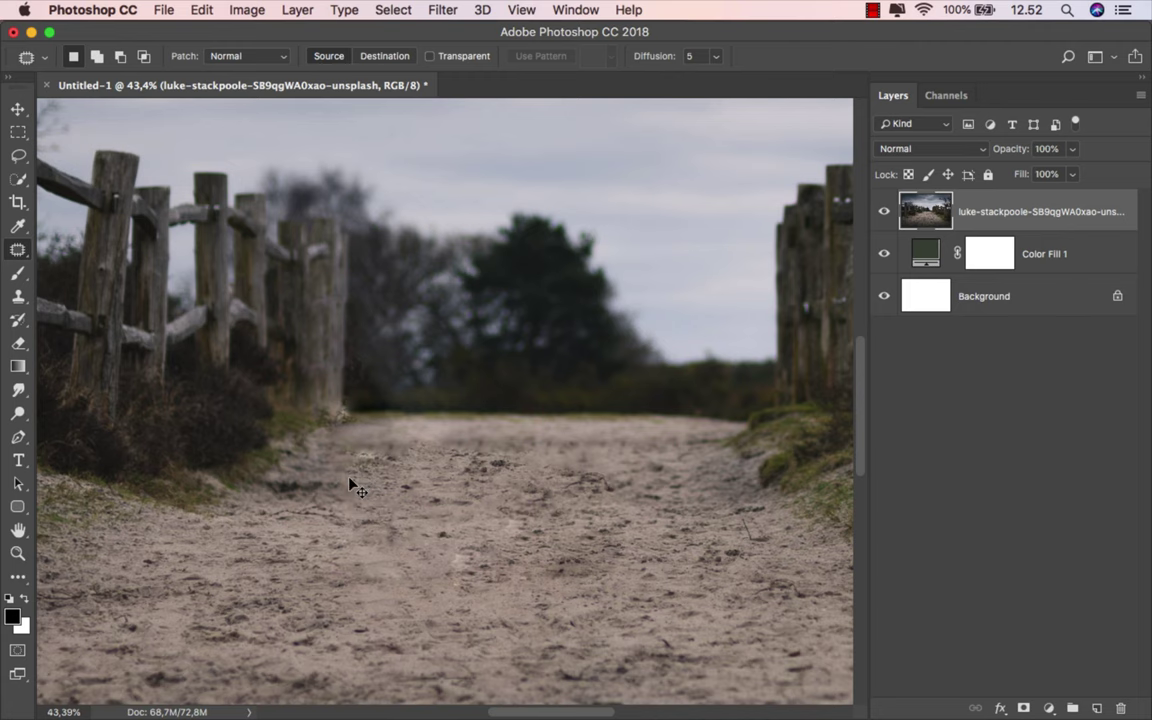
pyautogui.hotkey('ctrl', '0')
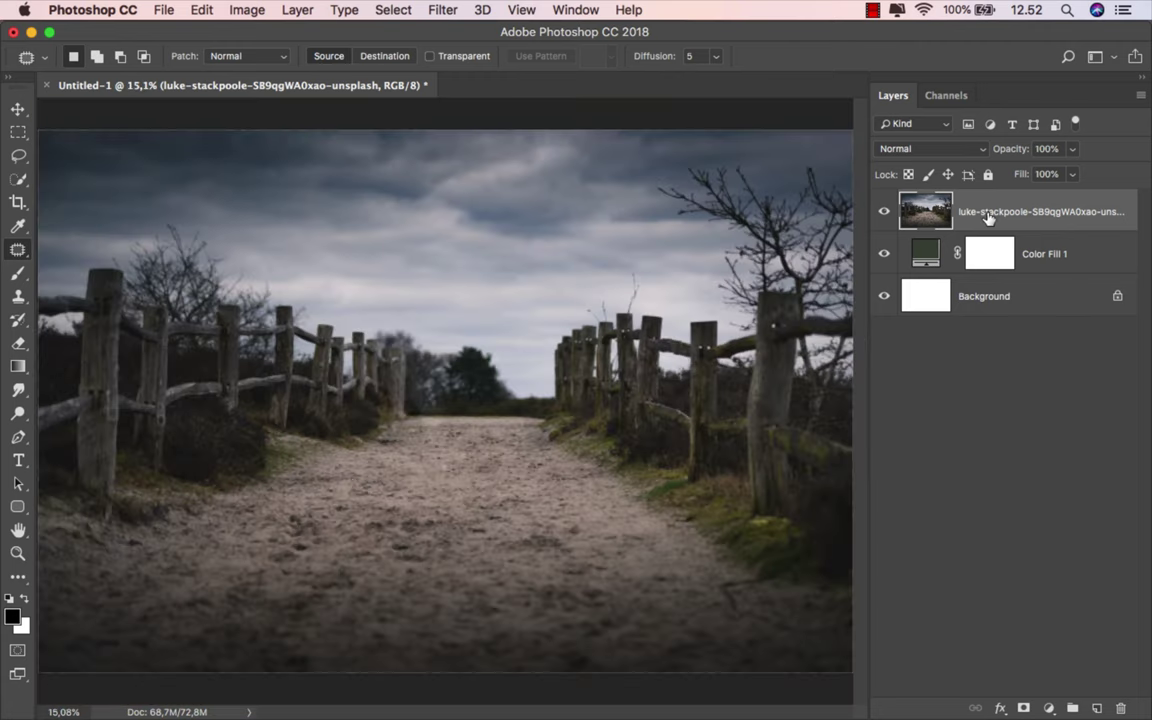
# Free Transform the path photo lower and stretch it to about 129% width.
pyautogui.press('v')
pyautogui.hotkey('ctrl', 't')
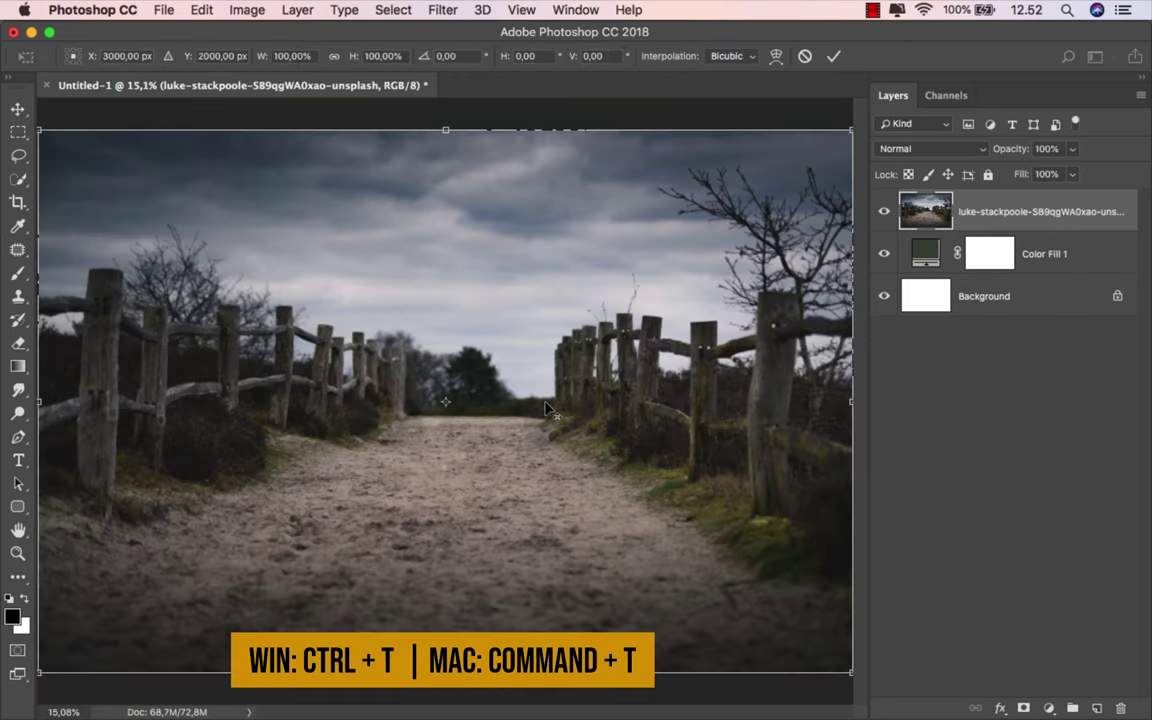
pyautogui.scroll(-3, 548, 408)
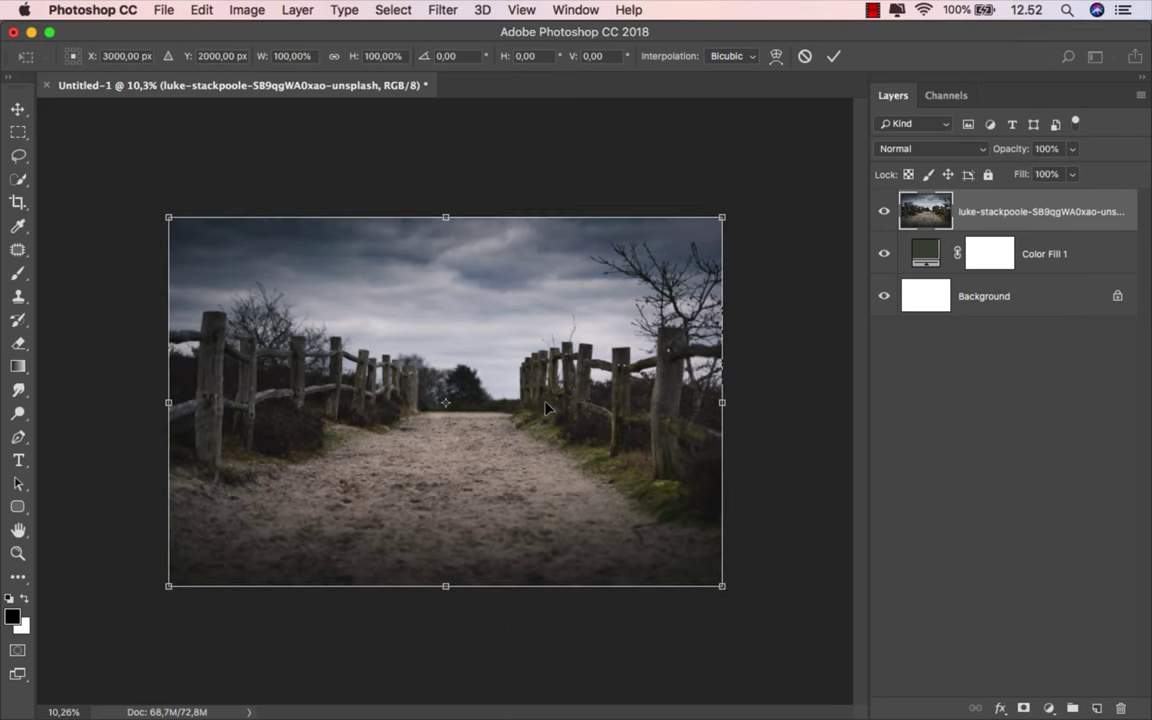
pyautogui.moveTo(540, 420); pyautogui.dragTo(540, 473)
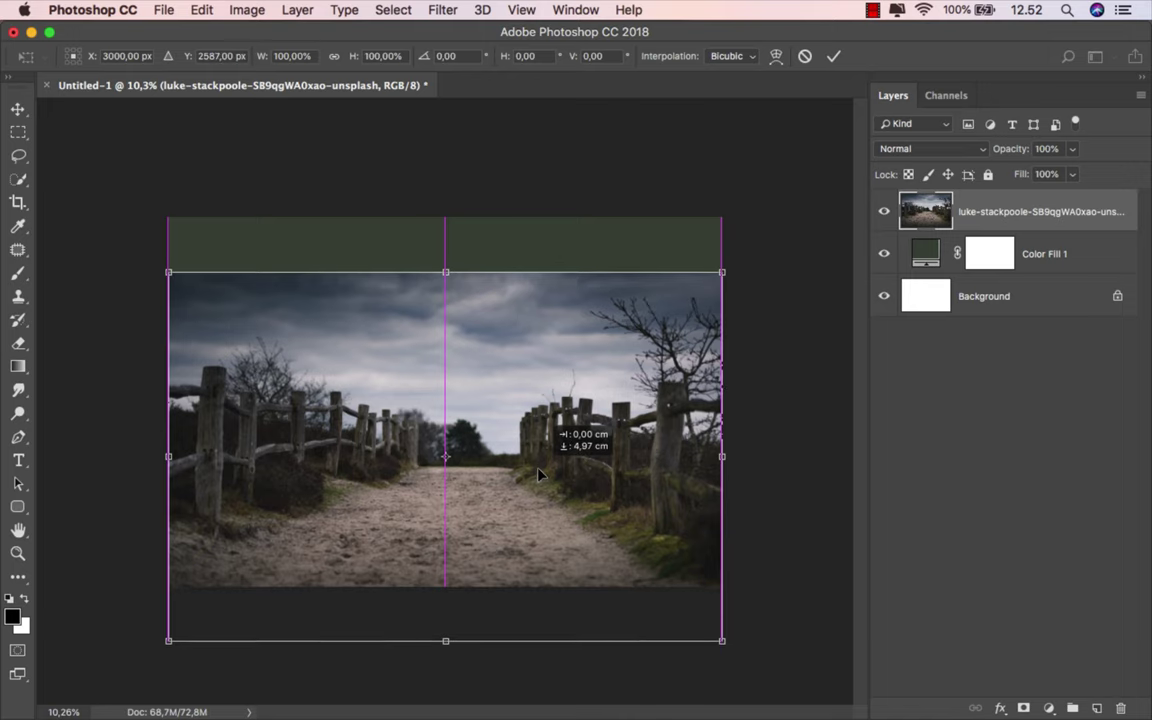
pyautogui.moveTo(538, 472); pyautogui.dragTo(538, 474)
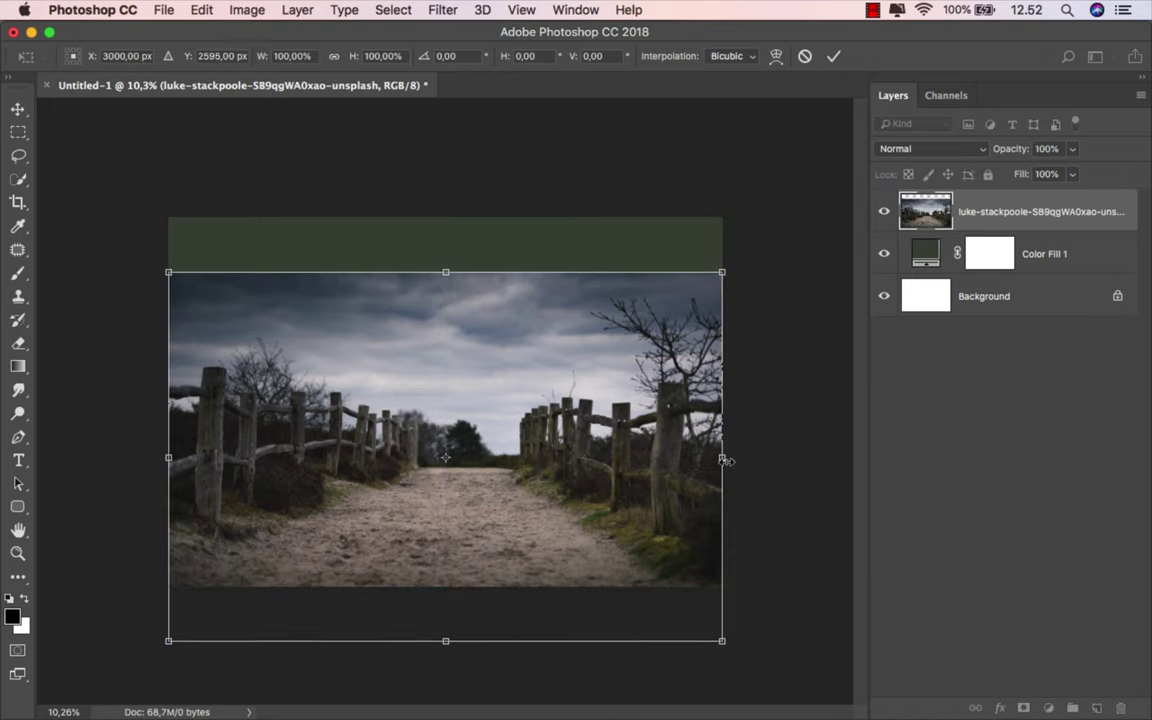
pyautogui.moveTo(722, 458); pyautogui.dragTo(780, 458)
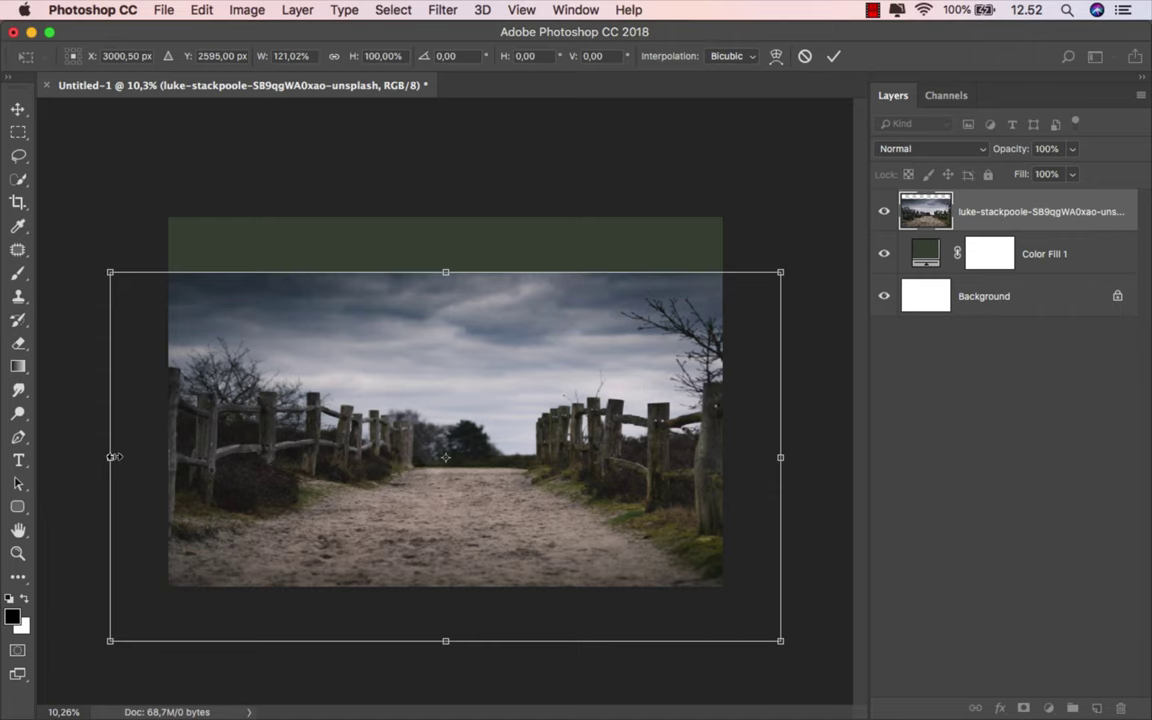
pyautogui.moveTo(113, 457); pyautogui.dragTo(61, 457)
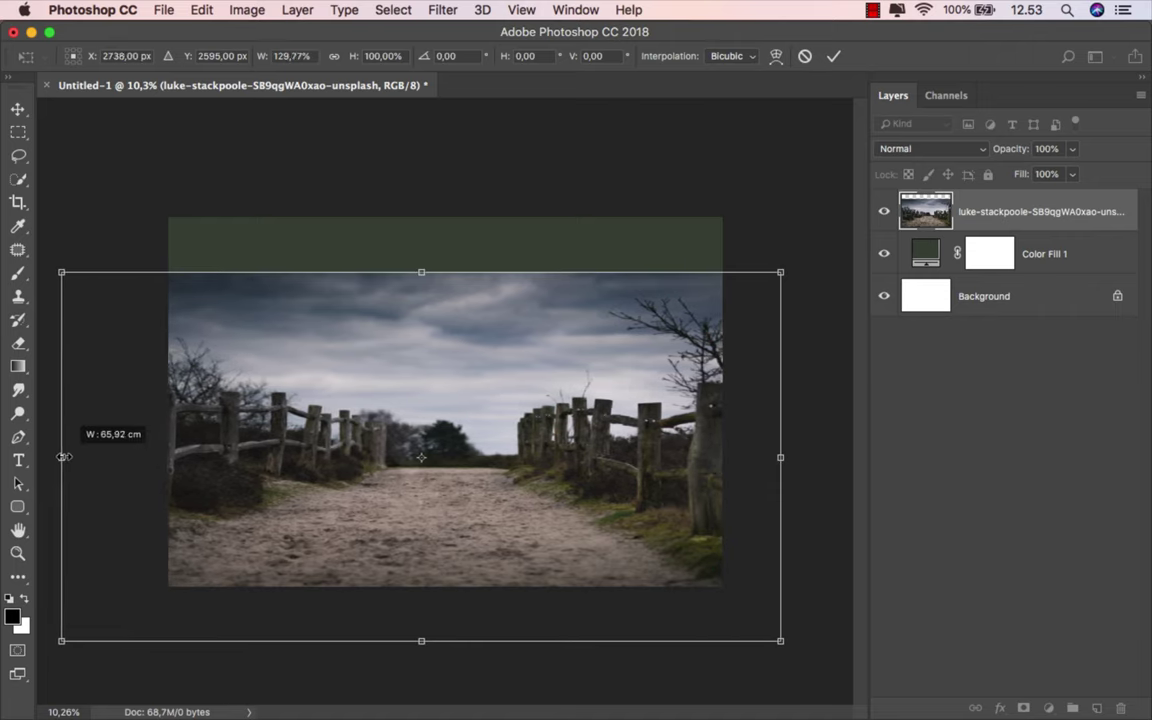
pyautogui.moveTo(61, 457); pyautogui.dragTo(67, 457)
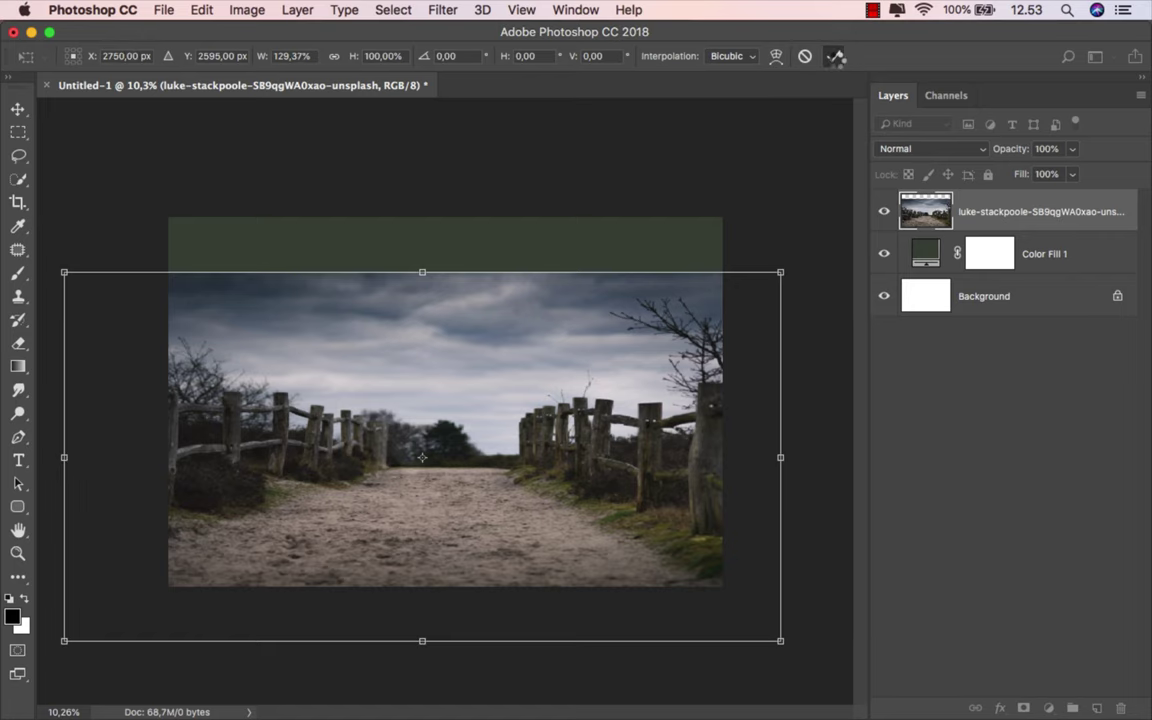
pyautogui.click(834, 56)
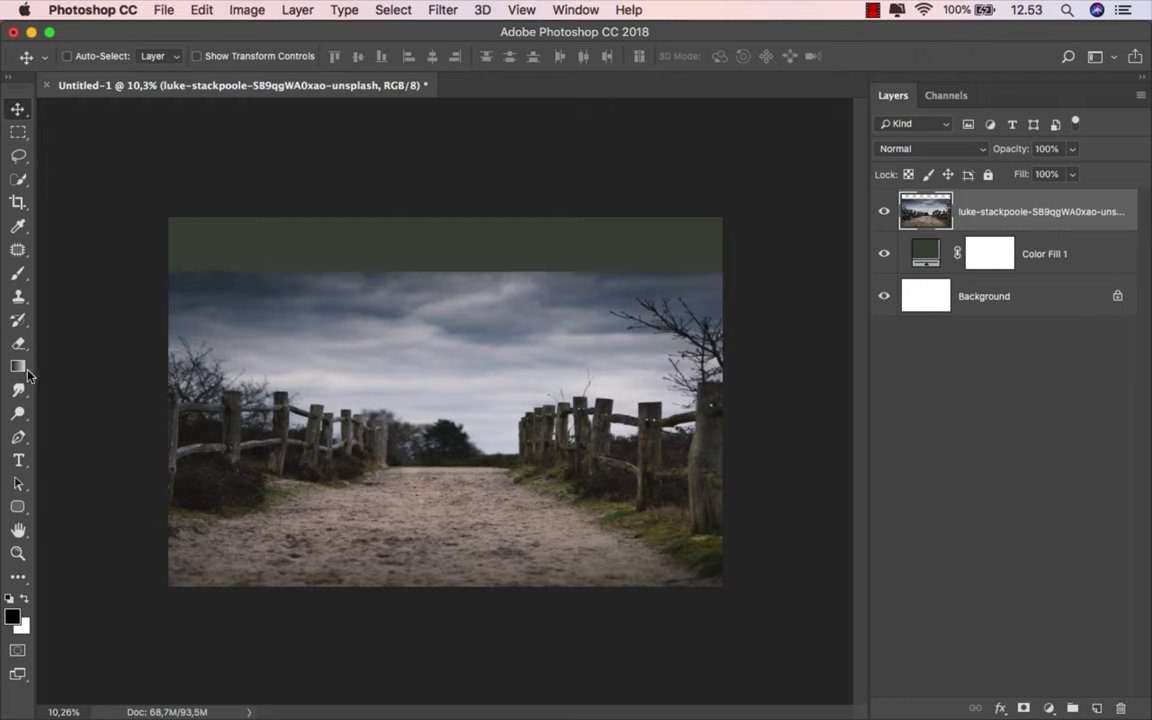
# Select the Pen tool in Path mode and zoom in on the left fence.
pyautogui.click(18, 437)
pyautogui.click(56, 435)
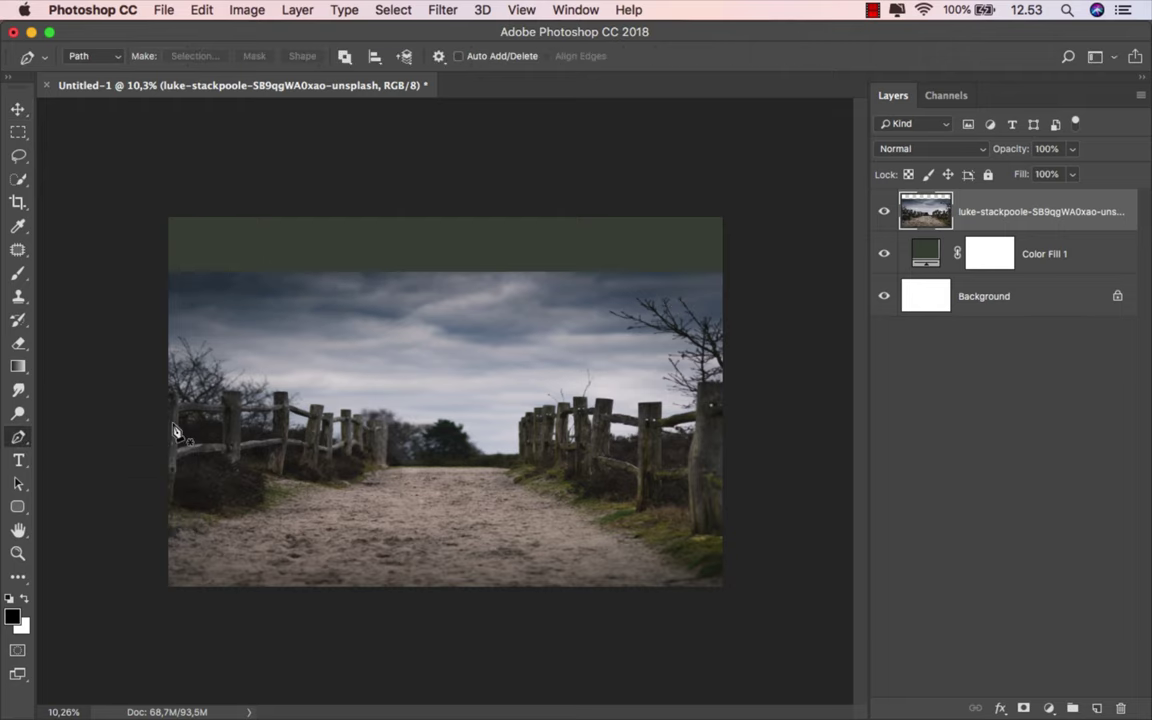
pyautogui.moveTo(174, 432); pyautogui.dragTo(236, 399)
pyautogui.scroll(3, 265, 386)
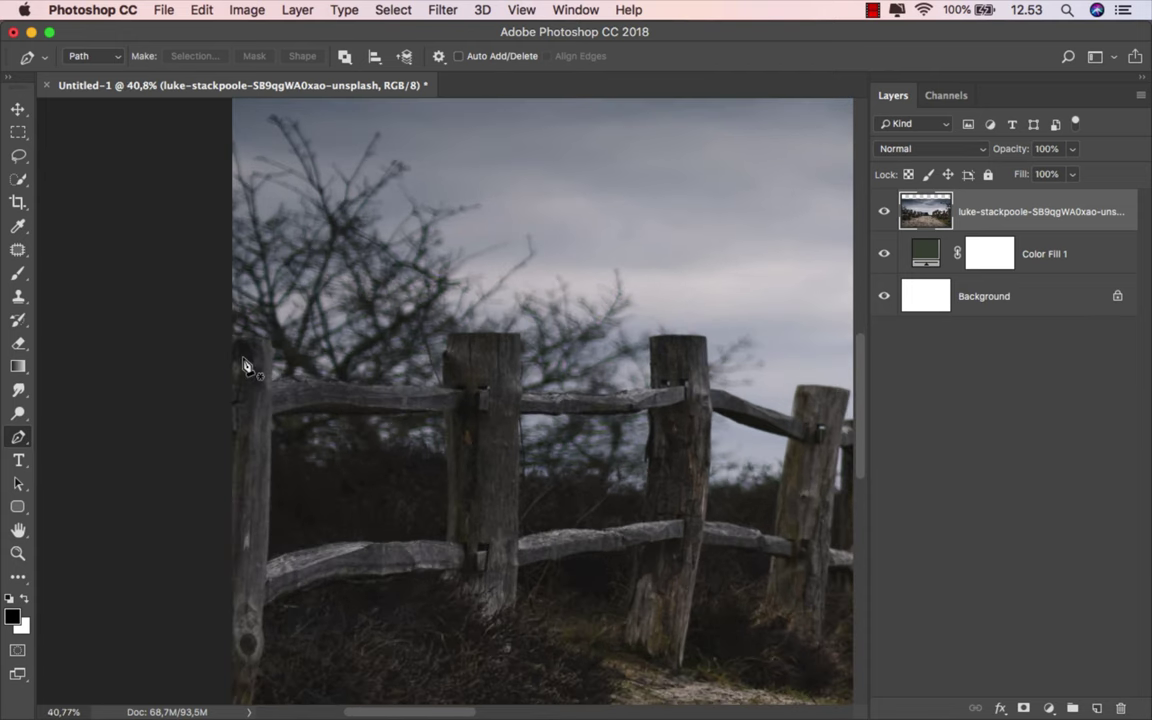
pyautogui.scroll(3, 239, 347)
pyautogui.scroll(2, 237, 347)
# Start the path at the image's left edge and anchor along the rail top.
pyautogui.click(215, 321)
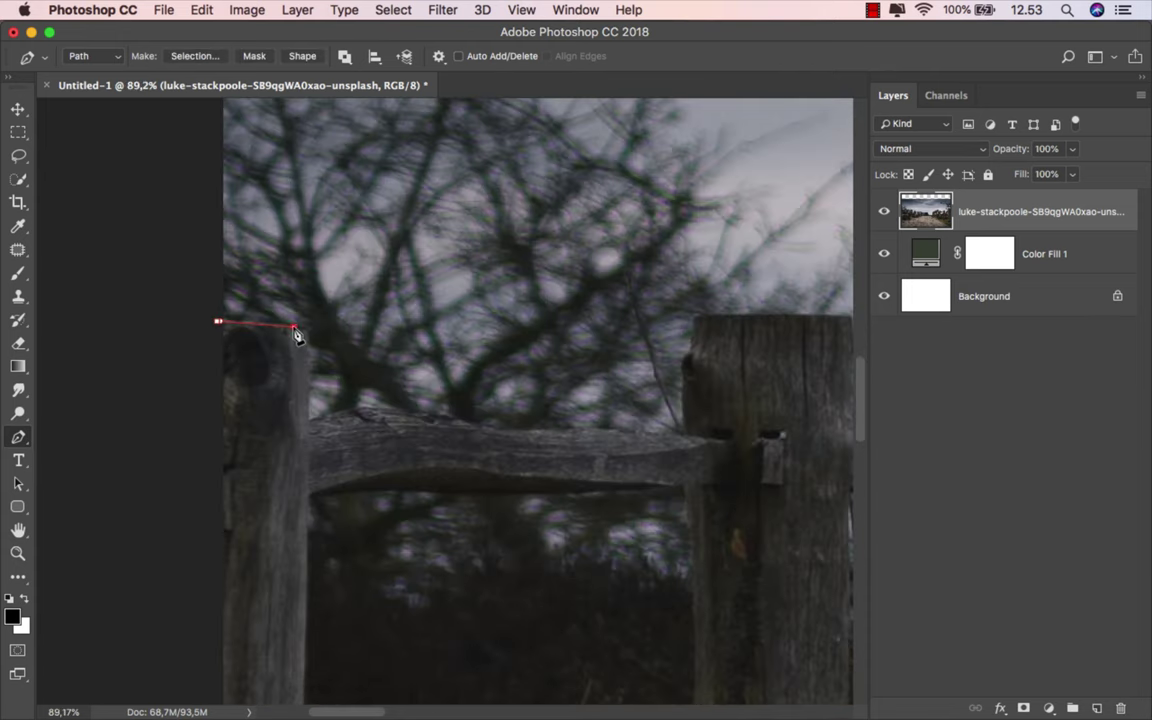
pyautogui.click(357, 412)
pyautogui.click(404, 412)
pyautogui.click(462, 421)
pyautogui.click(492, 427)
# Trace over the first left fence post and along the rail to the next post.
pyautogui.click(686, 357)
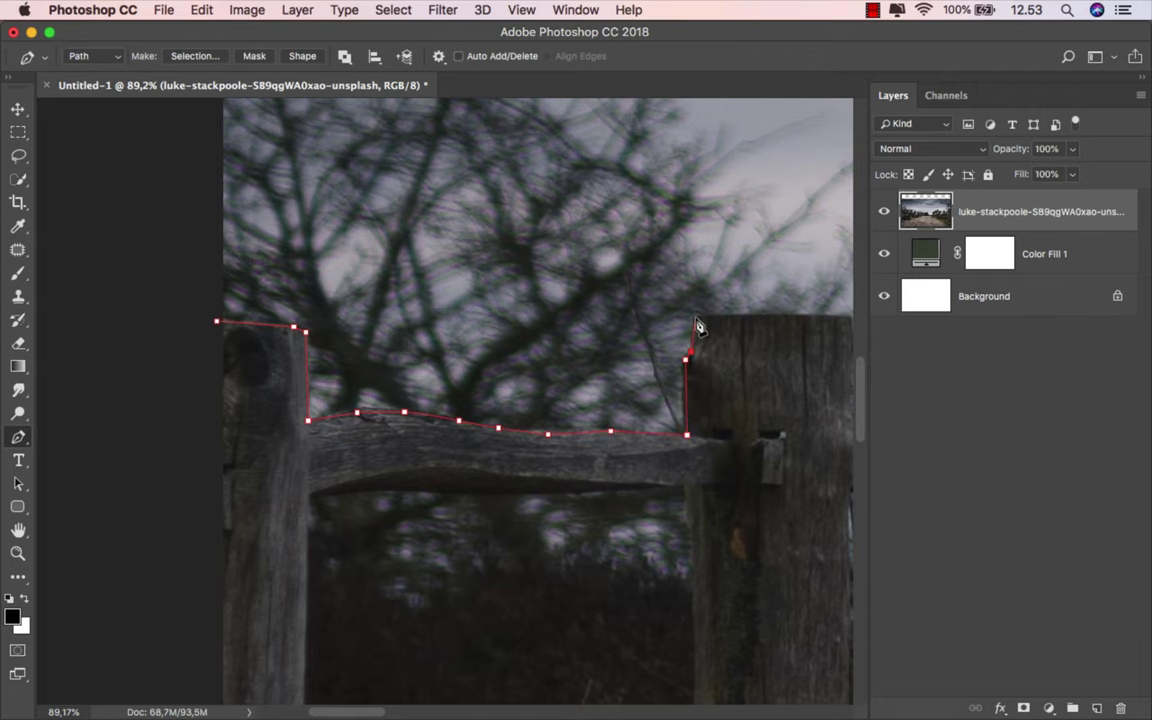
pyautogui.click(694, 319)
pyautogui.moveTo(698, 327); pyautogui.dragTo(317, 368)
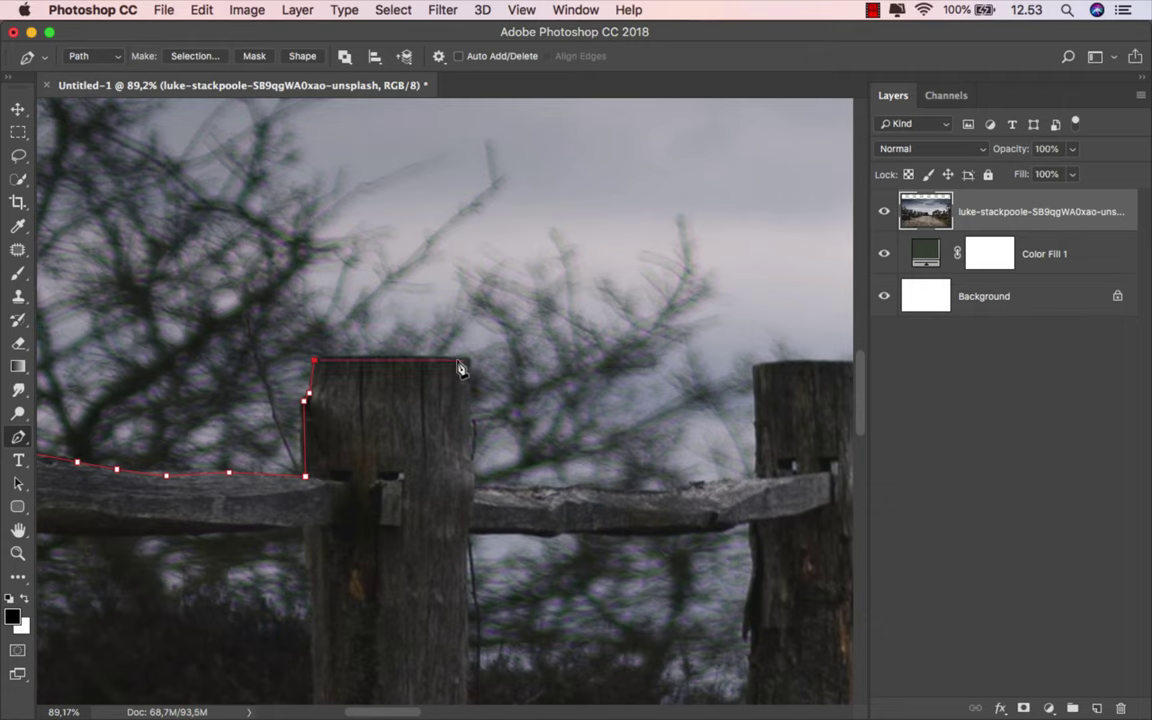
pyautogui.click(425, 359)
pyautogui.click(583, 488)
pyautogui.click(681, 488)
pyautogui.click(755, 479)
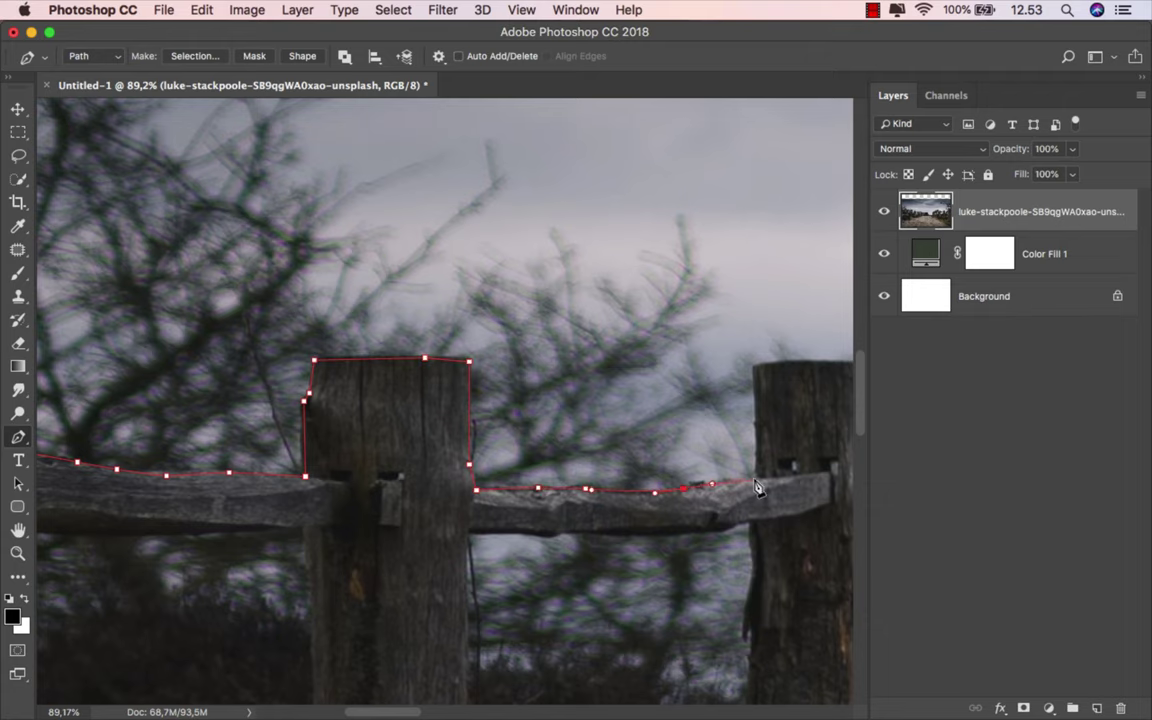
pyautogui.click(753, 368)
# Continue the path across a post top, down the sloping rail, and around the next post.
pyautogui.moveTo(625, 373); pyautogui.dragTo(274, 295)
pyautogui.click(274, 289)
pyautogui.click(334, 289)
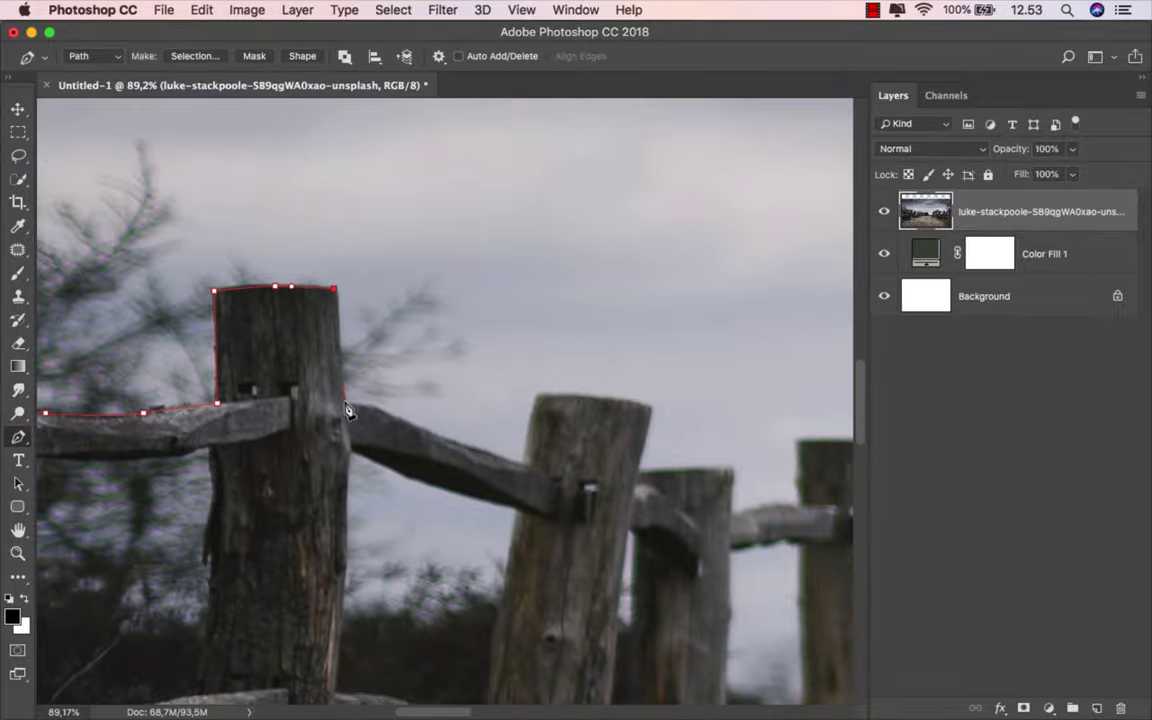
pyautogui.click(449, 441)
pyautogui.click(523, 466)
pyautogui.click(613, 401)
pyautogui.click(648, 407)
pyautogui.click(640, 453)
# Extend the path along the rail and over the tops of the next two posts.
pyautogui.moveTo(729, 477); pyautogui.dragTo(295, 259)
pyautogui.click(323, 298)
pyautogui.click(365, 298)
pyautogui.click(366, 232)
pyautogui.click(405, 232)
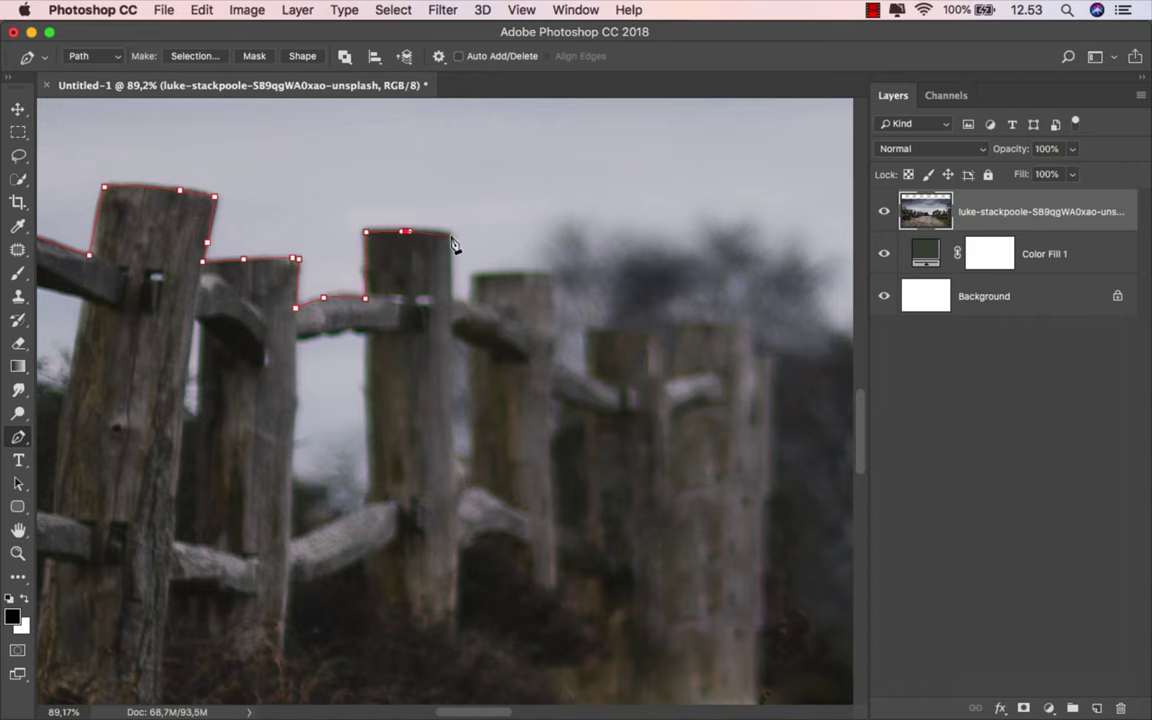
pyautogui.click(474, 303)
pyautogui.click(474, 273)
pyautogui.click(513, 272)
# Trace down the post, across the rail, and over the following post's top.
pyautogui.click(554, 338)
pyautogui.click(554, 362)
pyautogui.click(588, 378)
pyautogui.click(590, 331)
pyautogui.click(664, 373)
# Trace the distant left posts down to the last left fence post.
pyautogui.moveTo(678, 383); pyautogui.dragTo(383, 383)
pyautogui.click(421, 325)
pyautogui.click(449, 330)
pyautogui.click(455, 356)
pyautogui.click(478, 356)
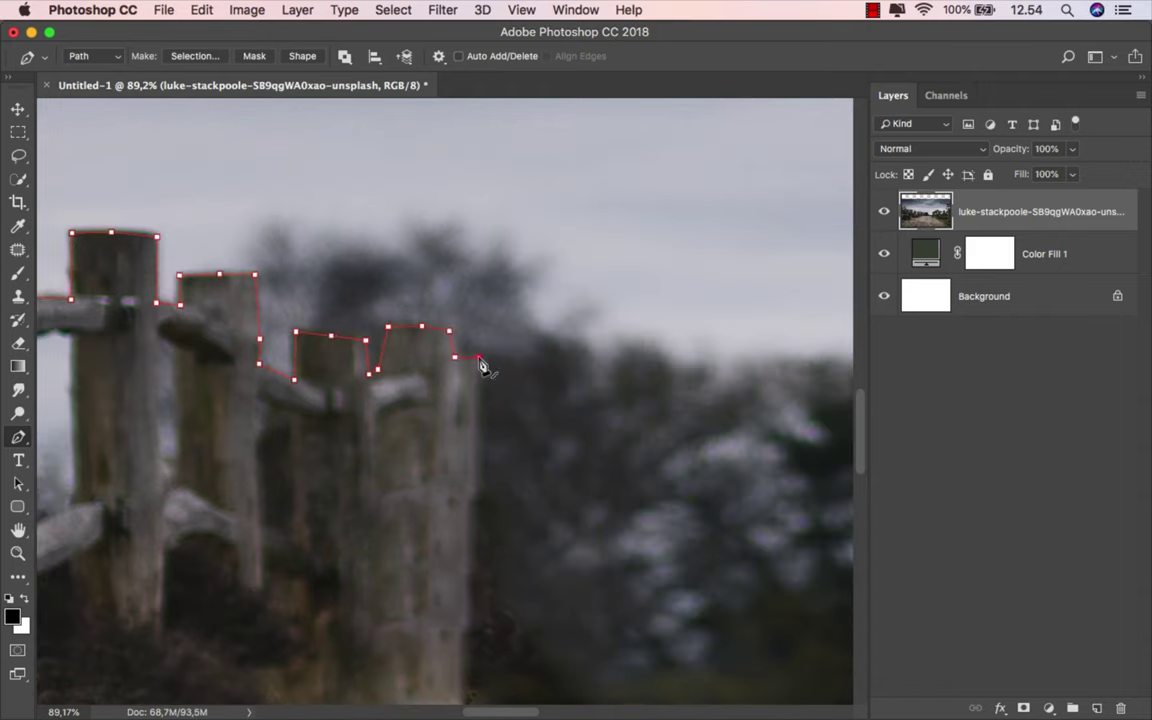
pyautogui.moveTo(474, 486); pyautogui.dragTo(340, 296)
pyautogui.click(327, 467)
pyautogui.click(331, 527)
# Run the path along the horizon across the path and up the right fence's edge.
pyautogui.scroll(-3, 303, 486)
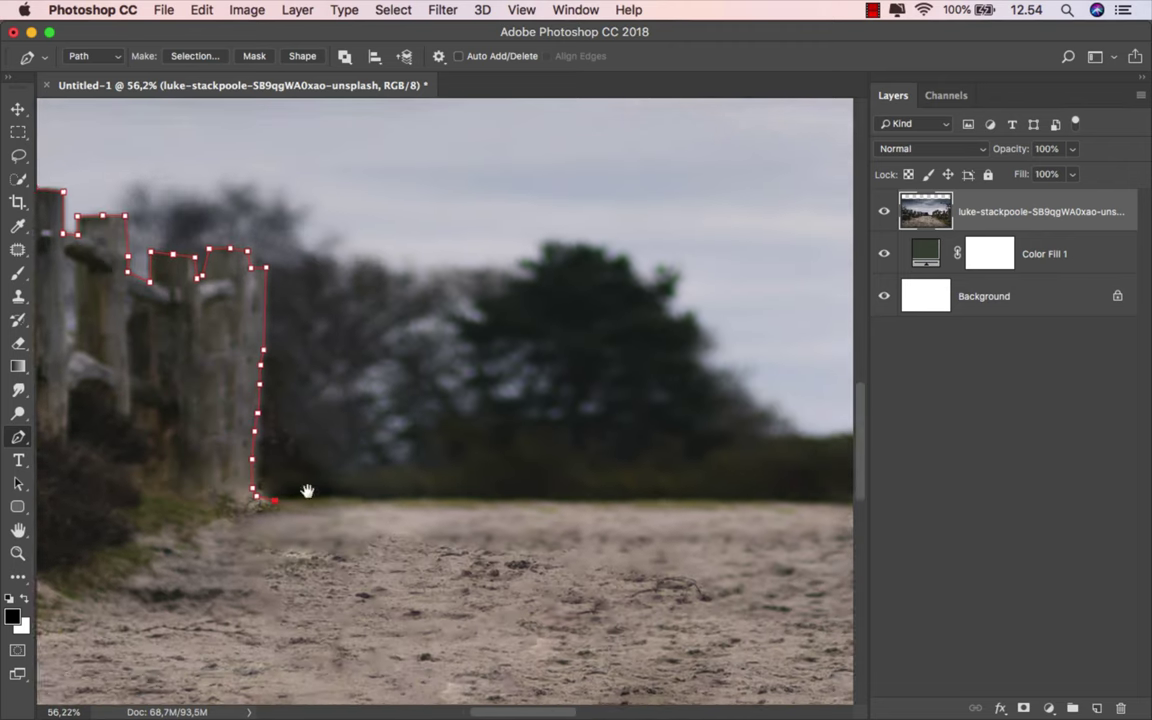
pyautogui.click(247, 476)
pyautogui.click(467, 480)
pyautogui.moveTo(651, 481)
pyautogui.mouseDown()
pyautogui.moveTo(664, 481)
pyautogui.moveTo(386, 559)
pyautogui.mouseUp()
pyautogui.click(386, 512)
pyautogui.click(409, 505)
pyautogui.click(423, 497)
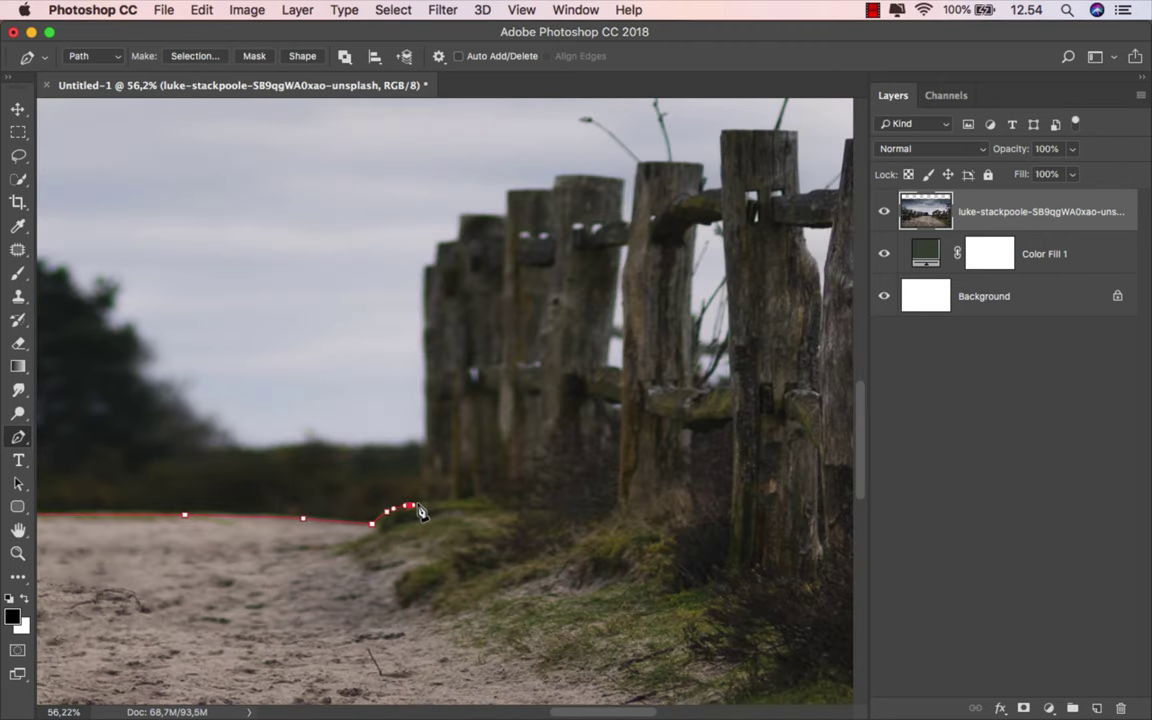
pyautogui.click(427, 457)
pyautogui.click(429, 268)
# Trace the stepped tops of the distant right fence posts.
pyautogui.scroll(2, 440, 258)
pyautogui.click(301, 478)
pyautogui.click(303, 453)
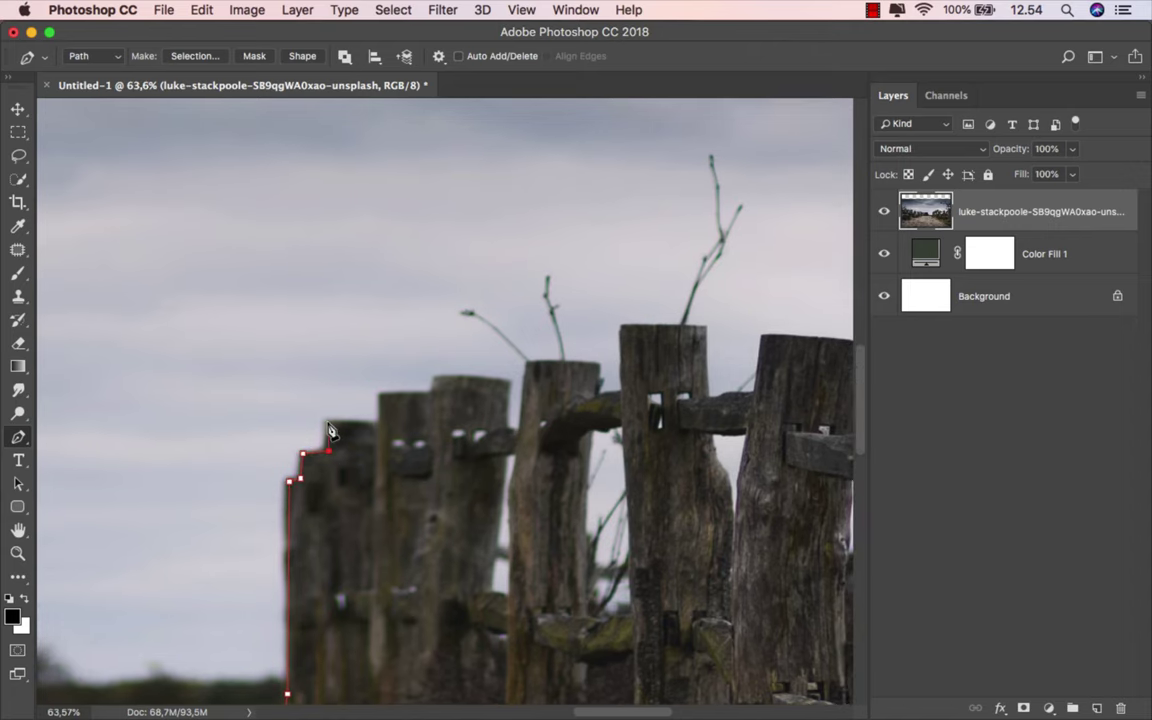
pyautogui.click(328, 422)
pyautogui.click(379, 395)
pyautogui.click(432, 392)
pyautogui.click(507, 430)
pyautogui.click(518, 430)
pyautogui.click(527, 361)
pyautogui.click(588, 363)
pyautogui.click(597, 371)
# Outline the next right posts' tops and follow the crossbar along the right fence.
pyautogui.moveTo(620, 390); pyautogui.dragTo(283, 502)
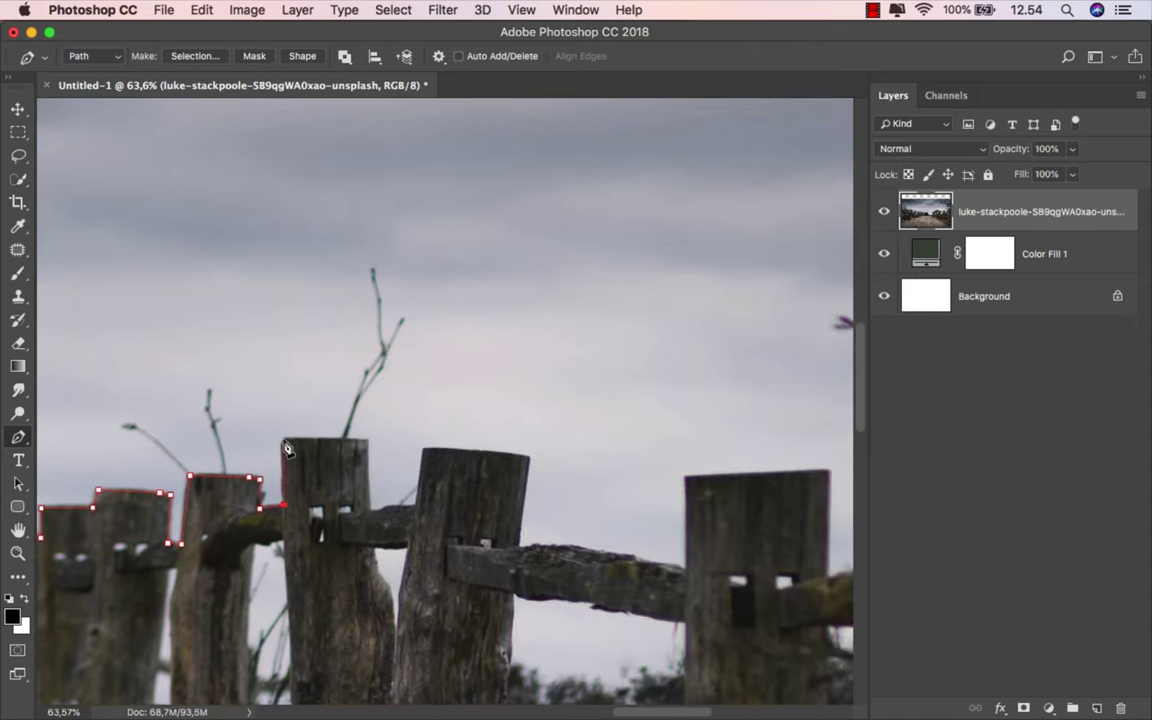
pyautogui.click(283, 438)
pyautogui.click(367, 441)
pyautogui.click(368, 512)
pyautogui.click(417, 506)
pyautogui.click(425, 450)
pyautogui.click(483, 450)
pyautogui.click(527, 458)
pyautogui.click(518, 549)
pyautogui.click(558, 546)
pyautogui.click(627, 555)
pyautogui.click(673, 566)
# Trace over the next right post and along the crossbar toward the tall post.
pyautogui.scroll(3, 684, 578)
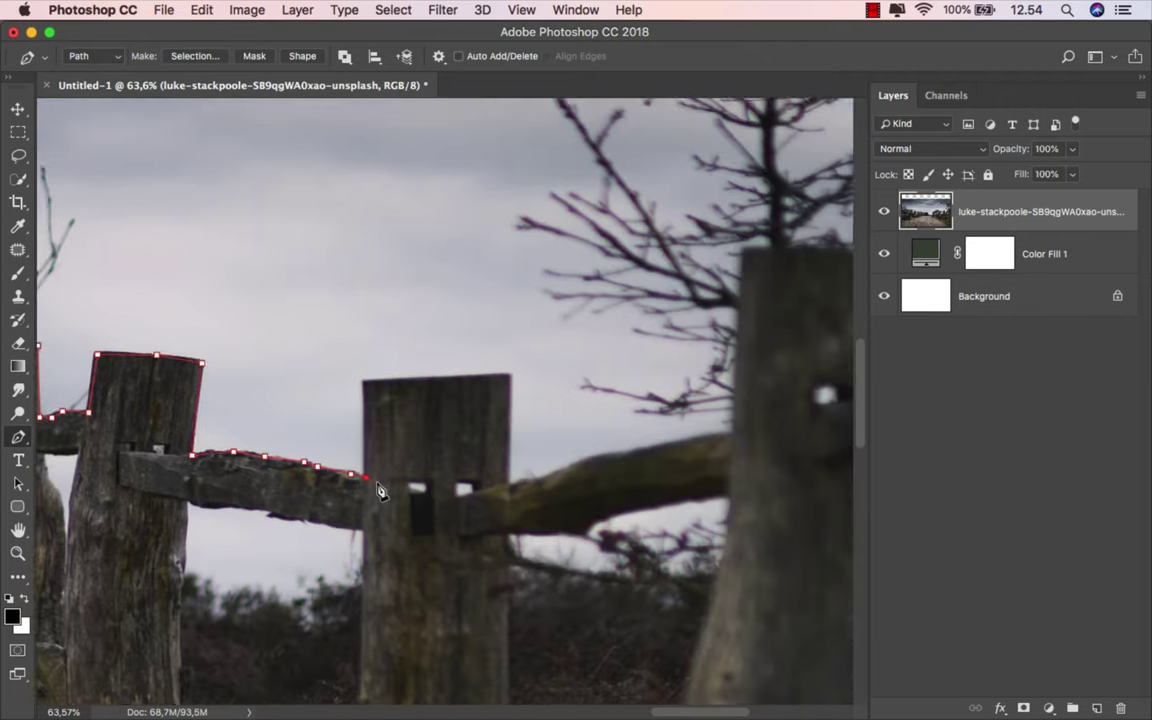
pyautogui.click(363, 476)
pyautogui.click(361, 349)
pyautogui.click(553, 341)
pyautogui.click(553, 489)
pyautogui.click(595, 478)
pyautogui.click(666, 451)
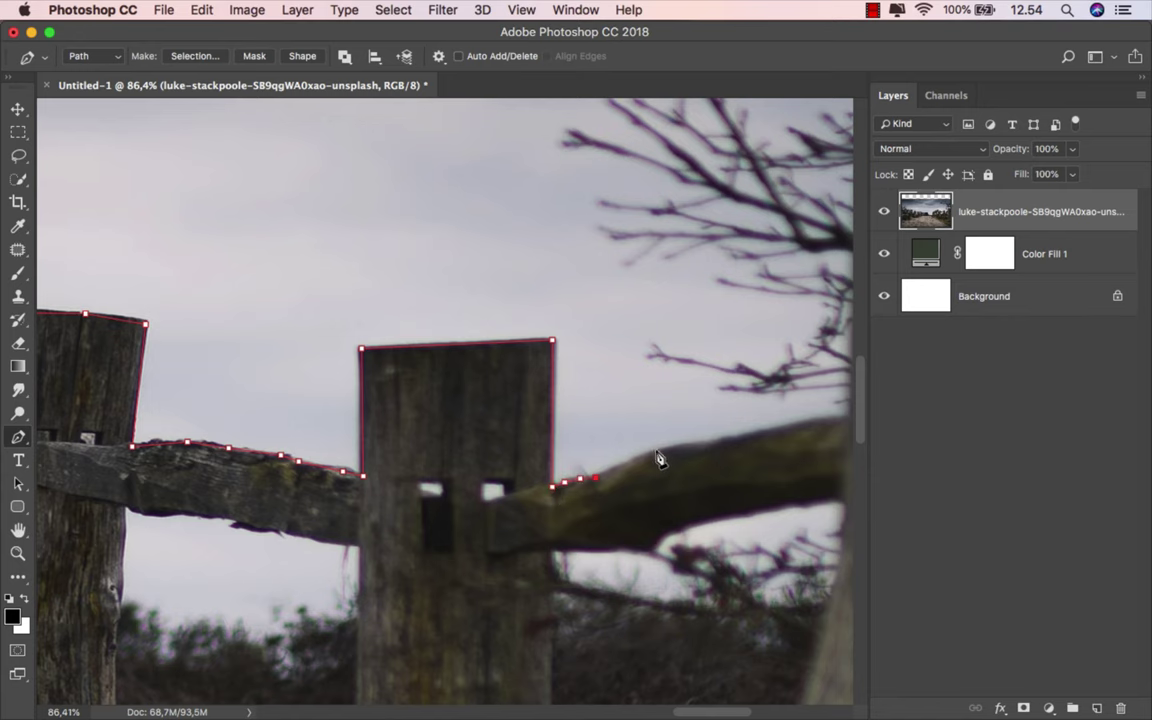
# Trace up the tall right post and end the path at the image's right edge.
pyautogui.moveTo(666, 451); pyautogui.dragTo(370, 494)
pyautogui.click(483, 475)
pyautogui.click(556, 461)
pyautogui.click(571, 216)
pyautogui.click(799, 223)
pyautogui.scroll(-5, 800, 393)
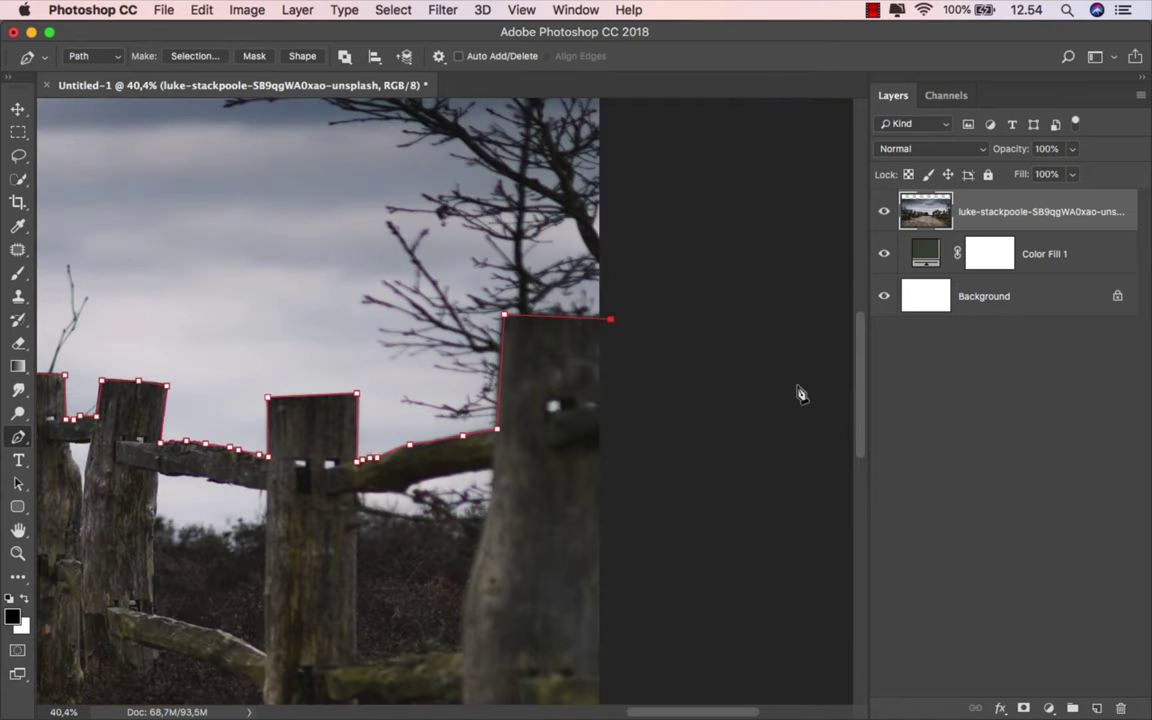
pyautogui.scroll(-4, 800, 393)
# Extend the pen path below the image and up its left side, closing it at the start.
pyautogui.scroll(-1, 790, 432)
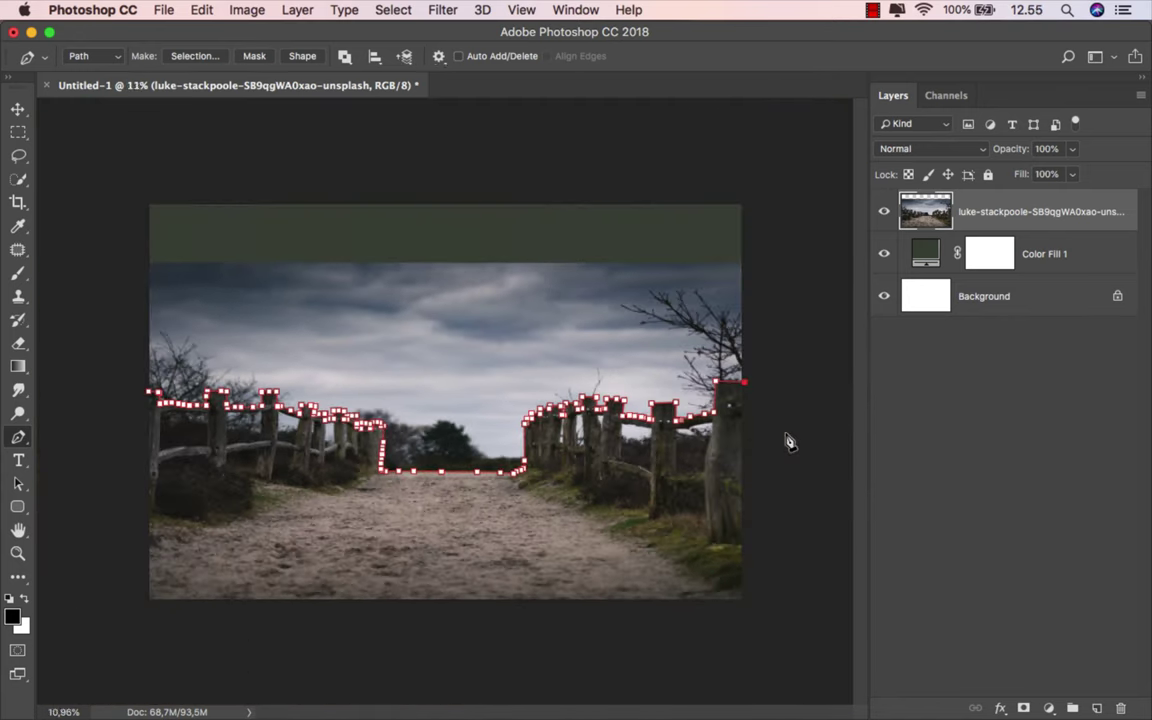
pyautogui.scroll(-2, 787, 440)
pyautogui.click(751, 572)
pyautogui.click(704, 610)
pyautogui.click(176, 610)
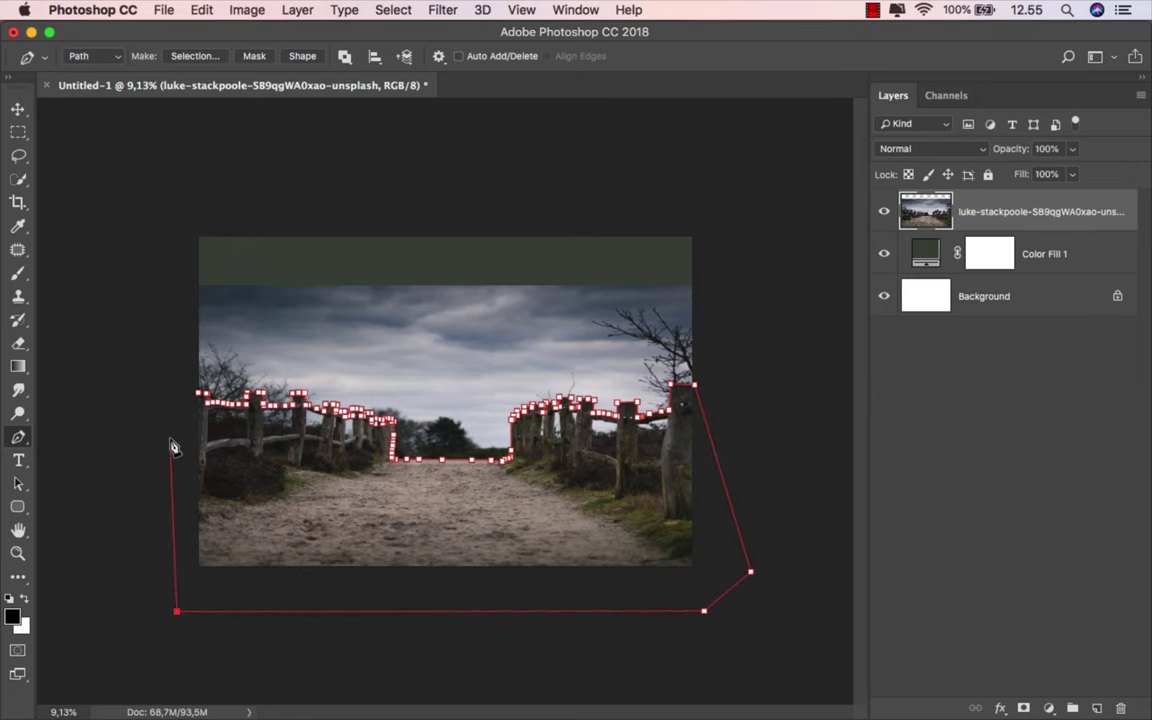
pyautogui.click(171, 439)
pyautogui.click(198, 395)
# Trace a closed outline of the sky gap beside the post, above the lower rail.
pyautogui.scroll(2, 241, 457)
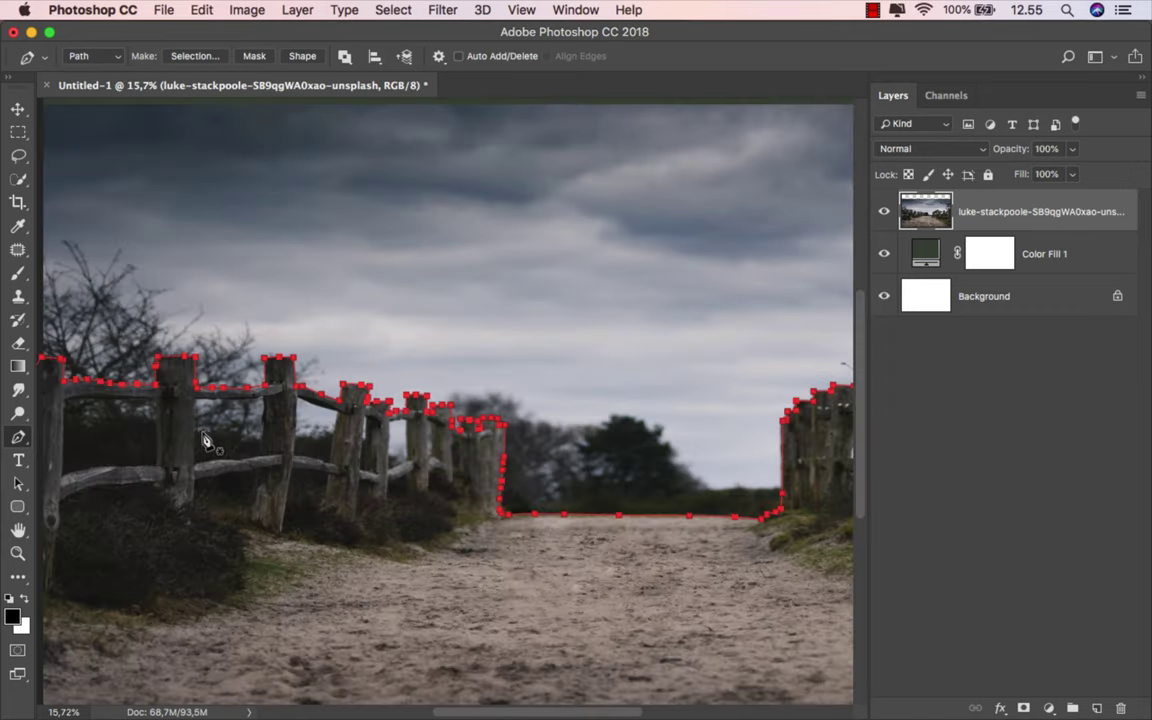
pyautogui.scroll(2, 200, 437)
pyautogui.scroll(2, 167, 457)
pyautogui.scroll(1, 152, 455)
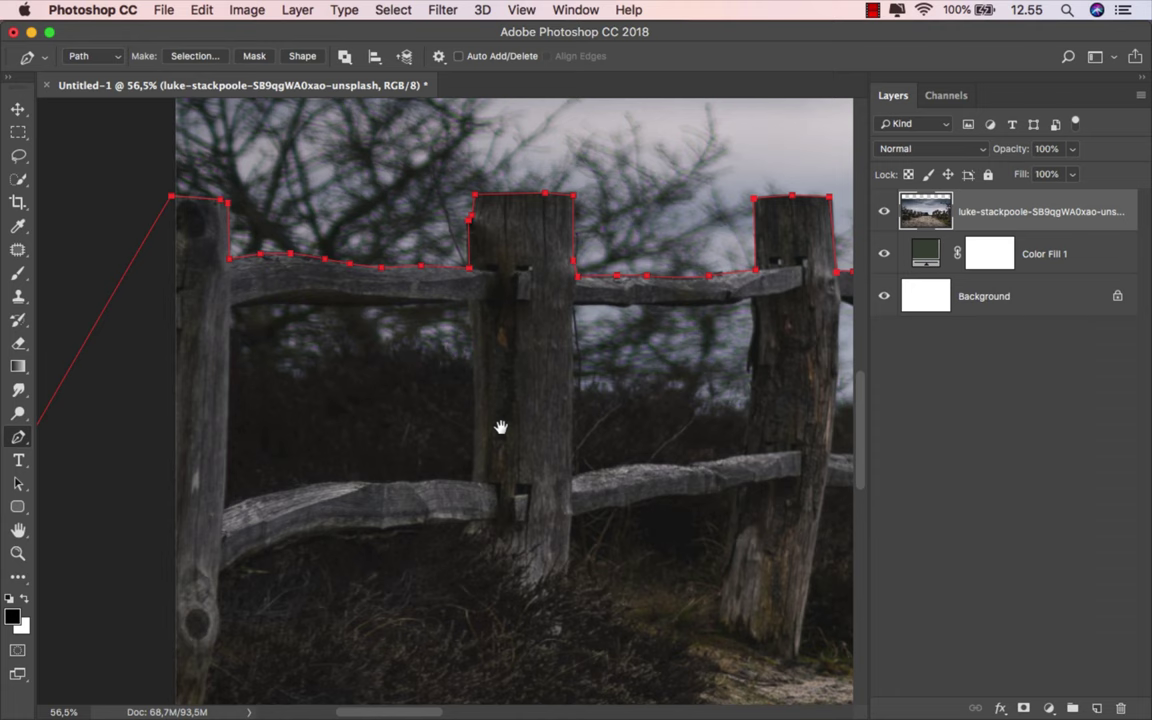
pyautogui.scroll(1, 476, 321)
pyautogui.scroll(1, 474, 314)
pyautogui.click(468, 297)
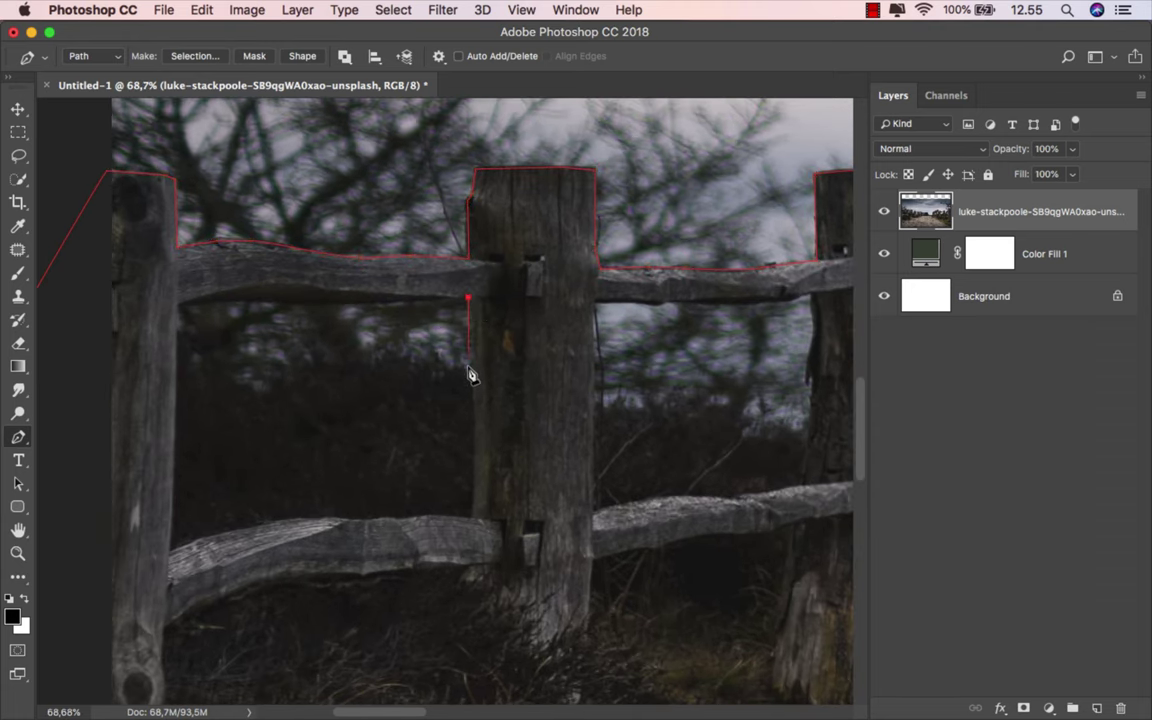
pyautogui.click(384, 364)
pyautogui.click(294, 381)
pyautogui.click(232, 381)
pyautogui.click(177, 348)
pyautogui.click(175, 305)
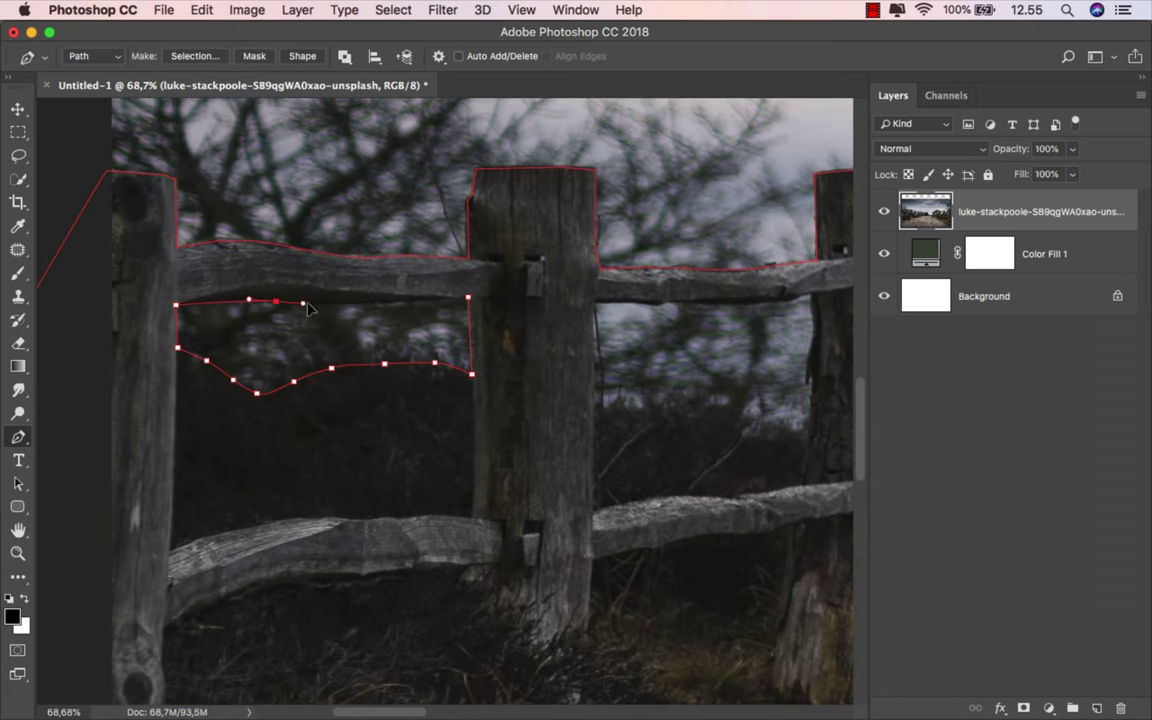
pyautogui.click(468, 297)
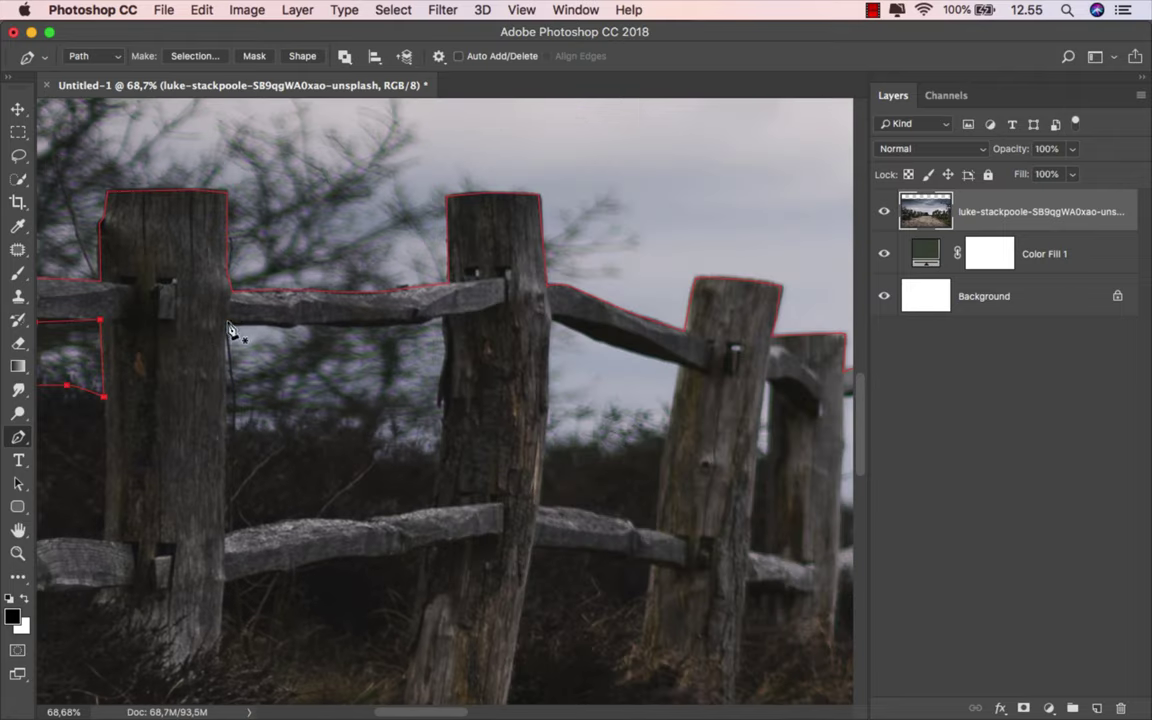
# Outline the gap under the next upper rail and down the post's left edge.
pyautogui.click(229, 321)
pyautogui.click(293, 324)
pyautogui.click(414, 320)
pyautogui.click(436, 317)
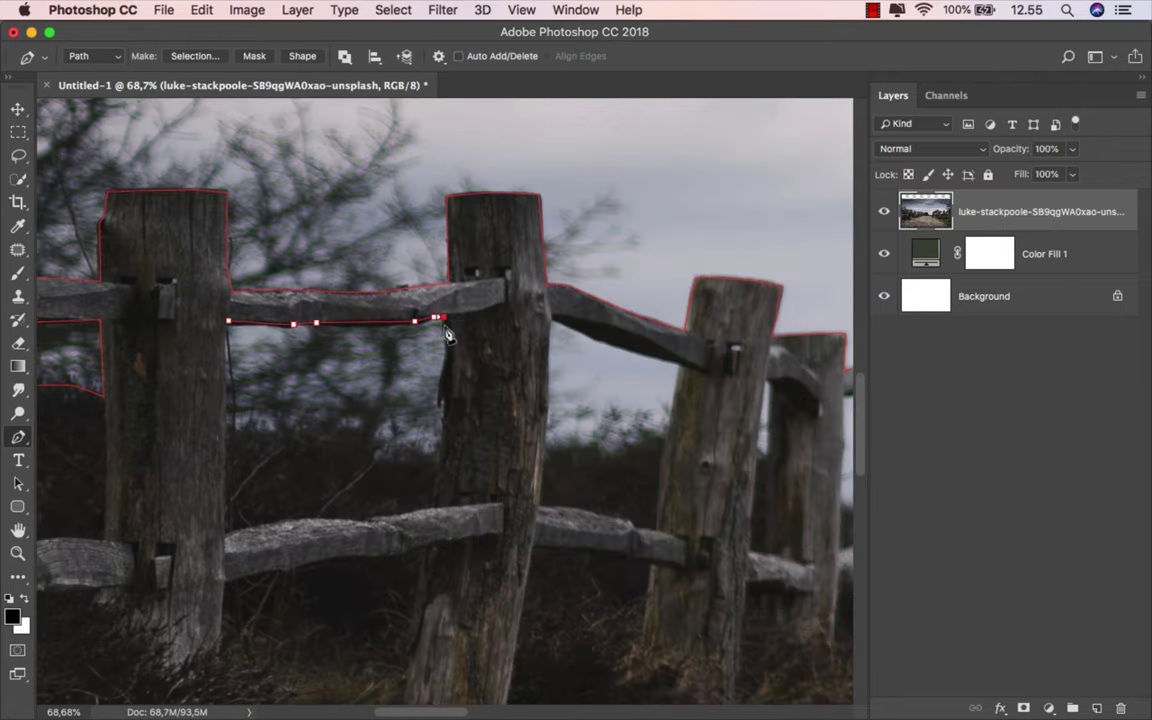
pyautogui.click(447, 344)
pyautogui.click(445, 398)
pyautogui.click(420, 450)
pyautogui.click(320, 437)
pyautogui.click(231, 426)
pyautogui.click(229, 321)
# Outline the next gap below the rail, along the post's right edge.
pyautogui.hscroll(5, 300, 330)
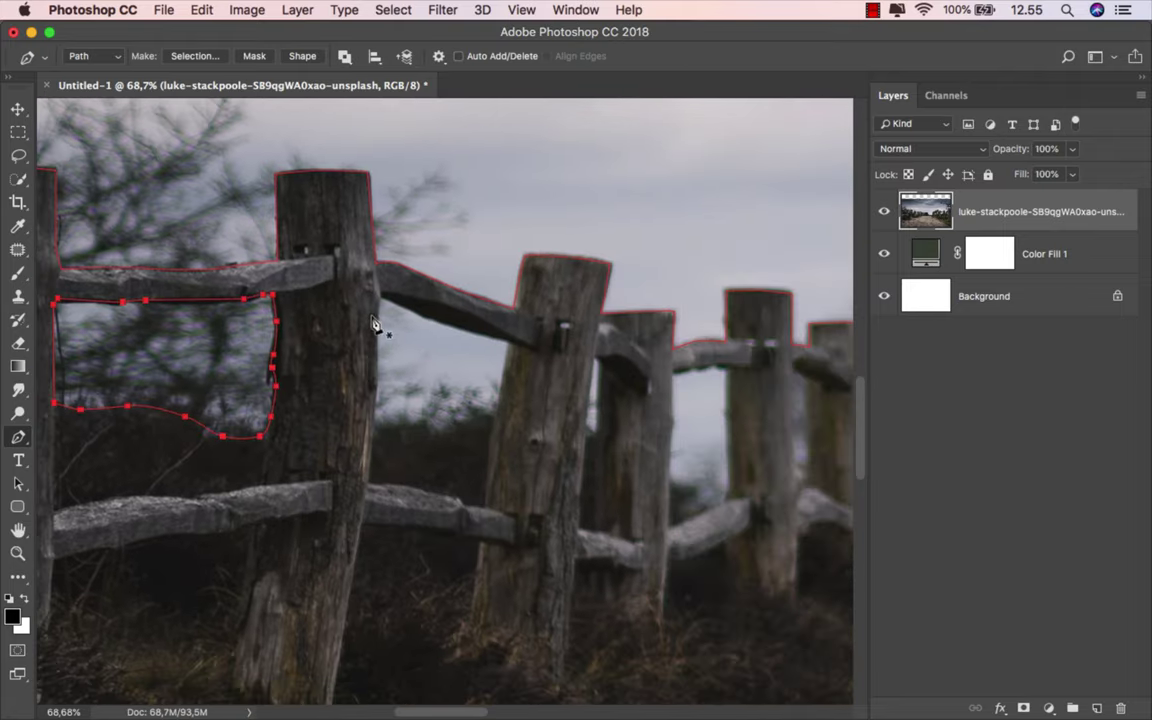
pyautogui.click(381, 296)
pyautogui.click(429, 316)
pyautogui.click(476, 331)
pyautogui.click(510, 341)
pyautogui.click(495, 421)
pyautogui.click(451, 428)
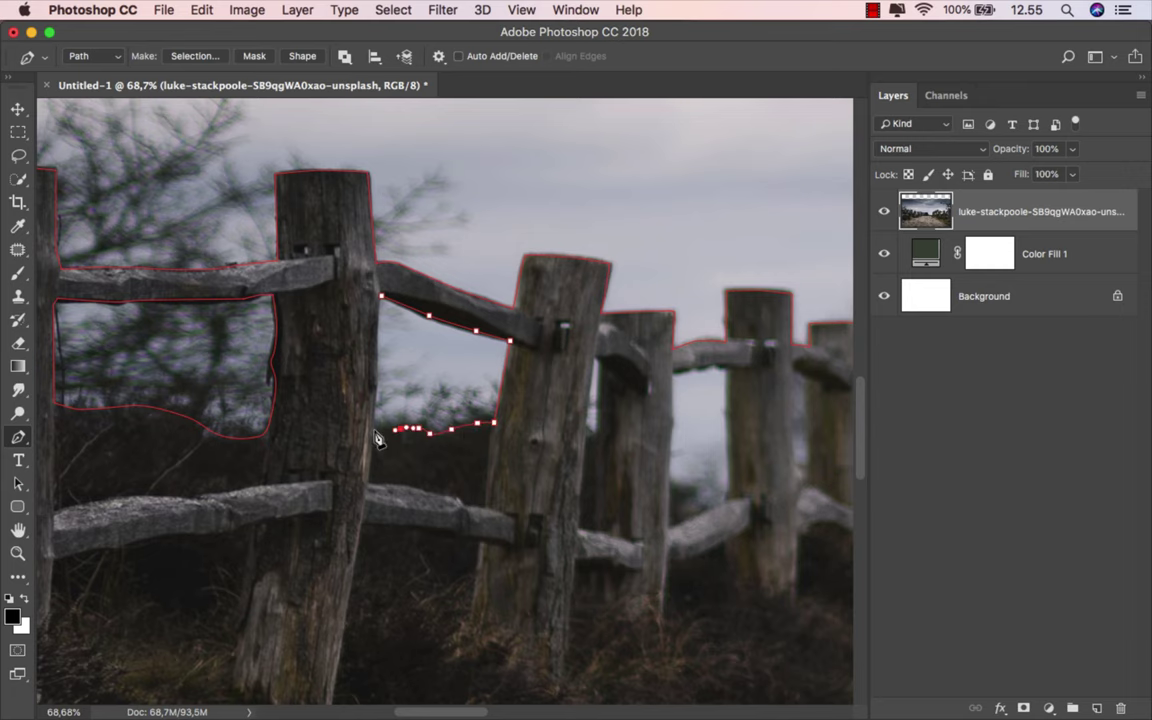
pyautogui.click(374, 337)
# Trace the sky gap between the distant fence posts.
pyautogui.scroll(3, 381, 318)
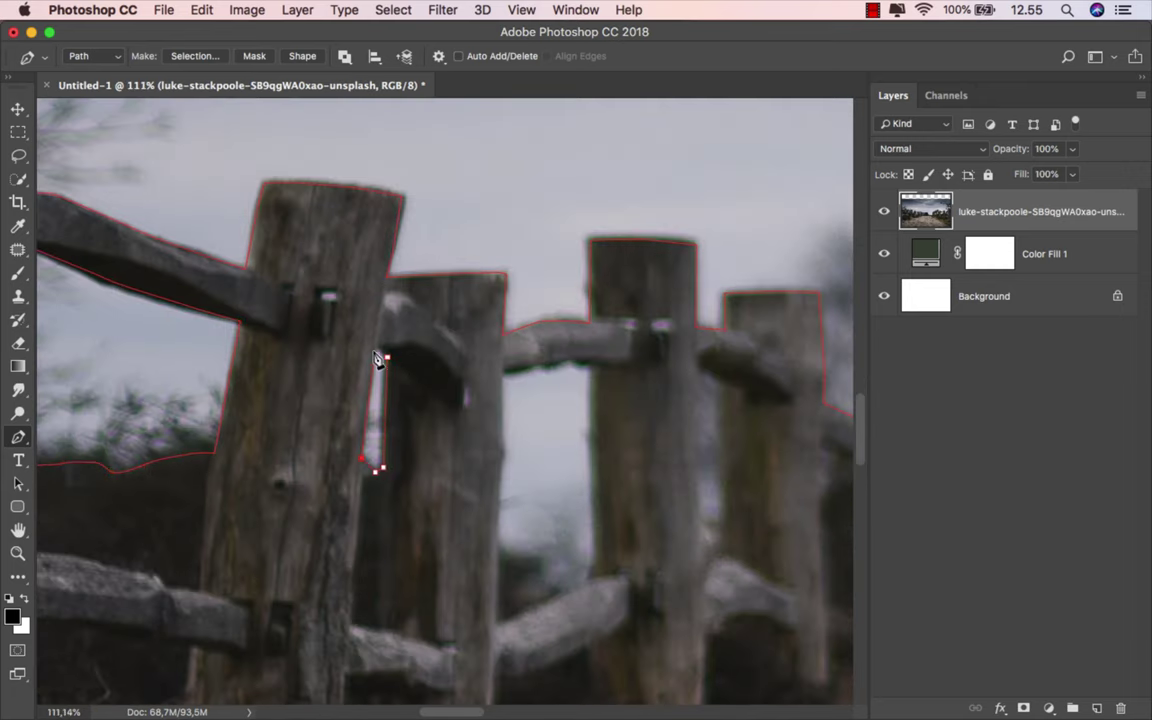
pyautogui.hscroll(5, 378, 360)
pyautogui.click(353, 316)
pyautogui.click(352, 393)
pyautogui.click(346, 462)
pyautogui.click(371, 501)
pyautogui.click(428, 509)
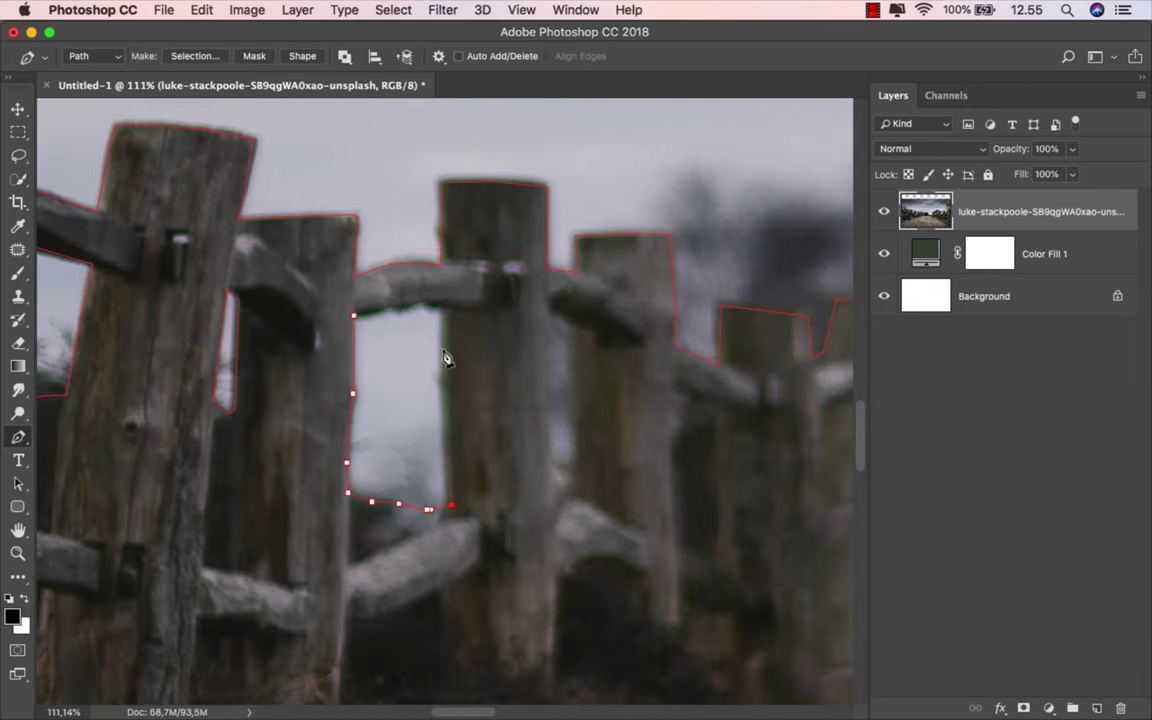
pyautogui.hscroll(5, 411, 313)
pyautogui.click(351, 328)
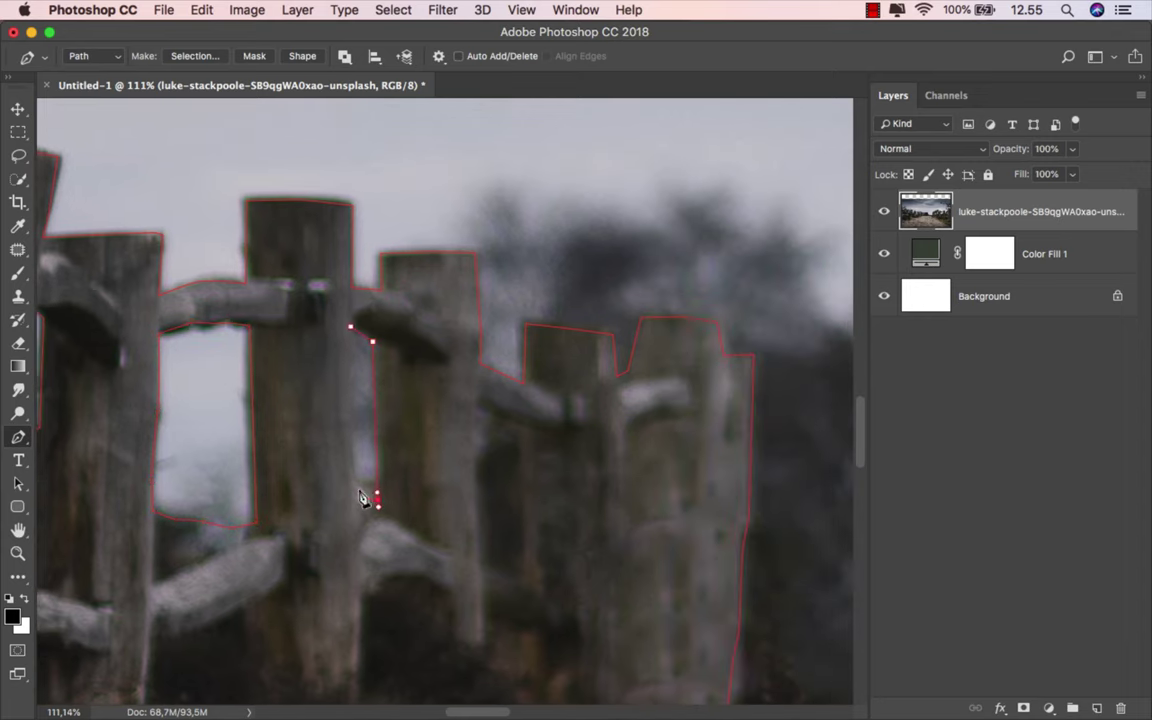
# Continue the outline down the posts, along the crossbar underside and the lower rail.
pyautogui.hscroll(3, 378, 381)
pyautogui.scroll(-10, 370, 422)
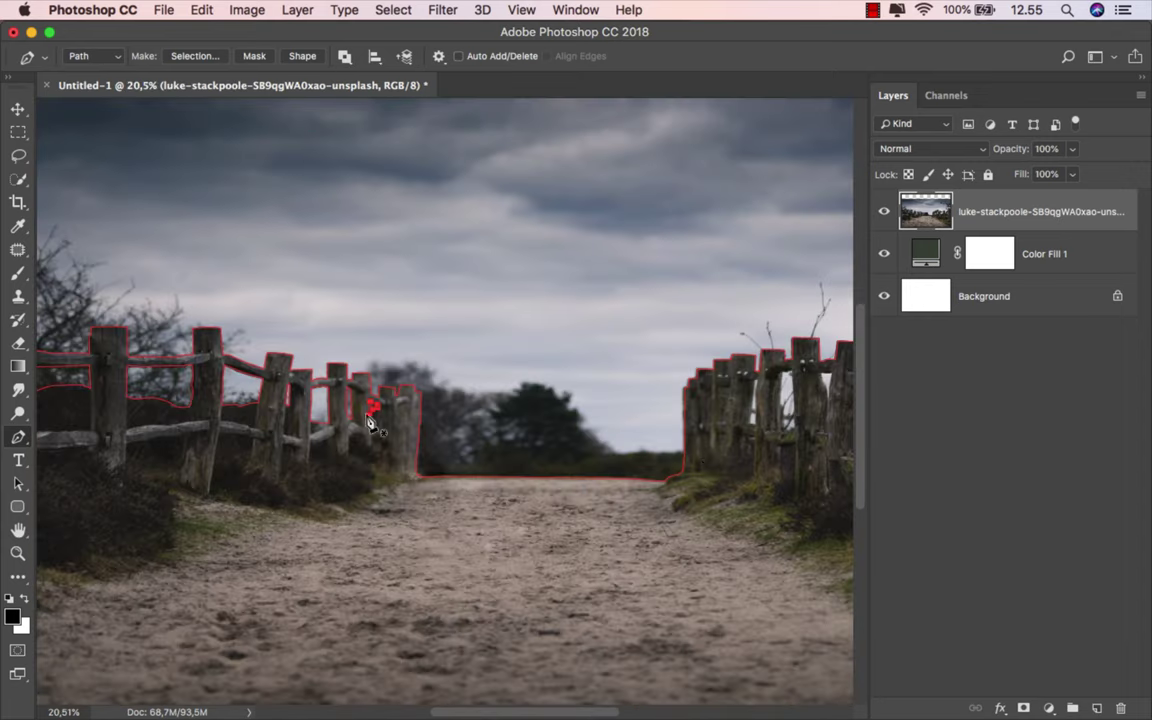
pyautogui.scroll(8, 370, 422)
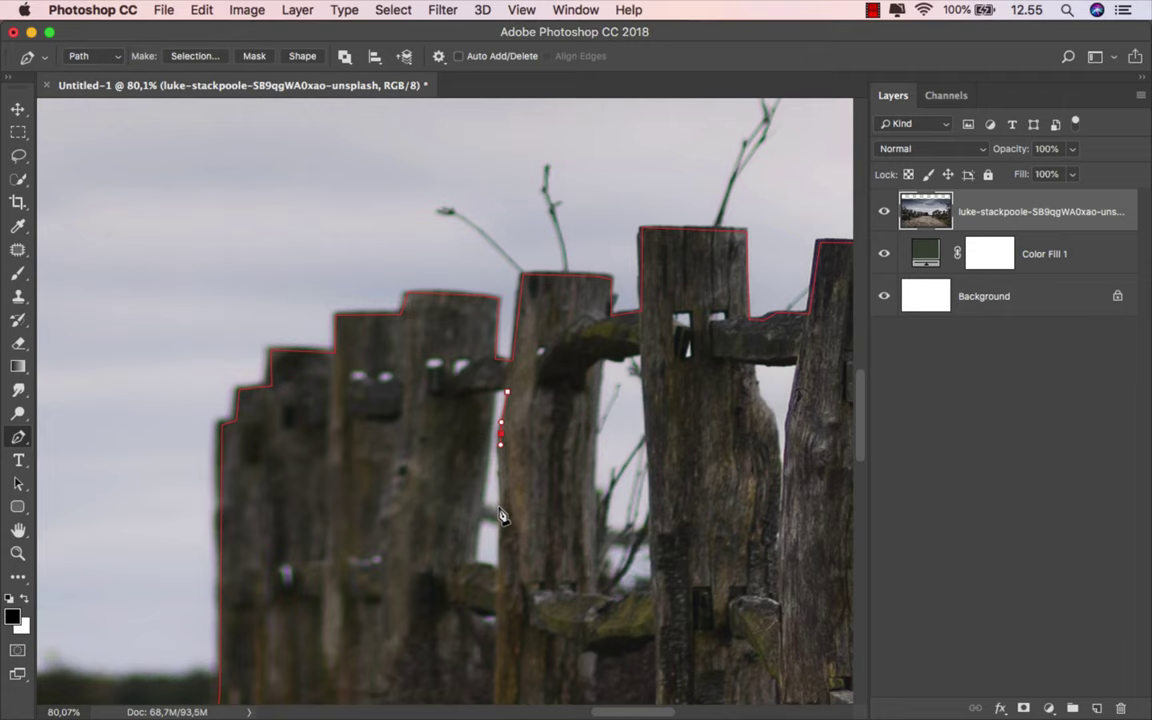
pyautogui.click(499, 518)
pyautogui.click(497, 567)
pyautogui.click(603, 358)
pyautogui.click(641, 352)
pyautogui.click(652, 513)
pyautogui.click(653, 593)
pyautogui.click(641, 595)
pyautogui.click(629, 596)
pyautogui.click(614, 598)
# Outline the V-shaped gap between two posts.
pyautogui.hscroll(10, 605, 375)
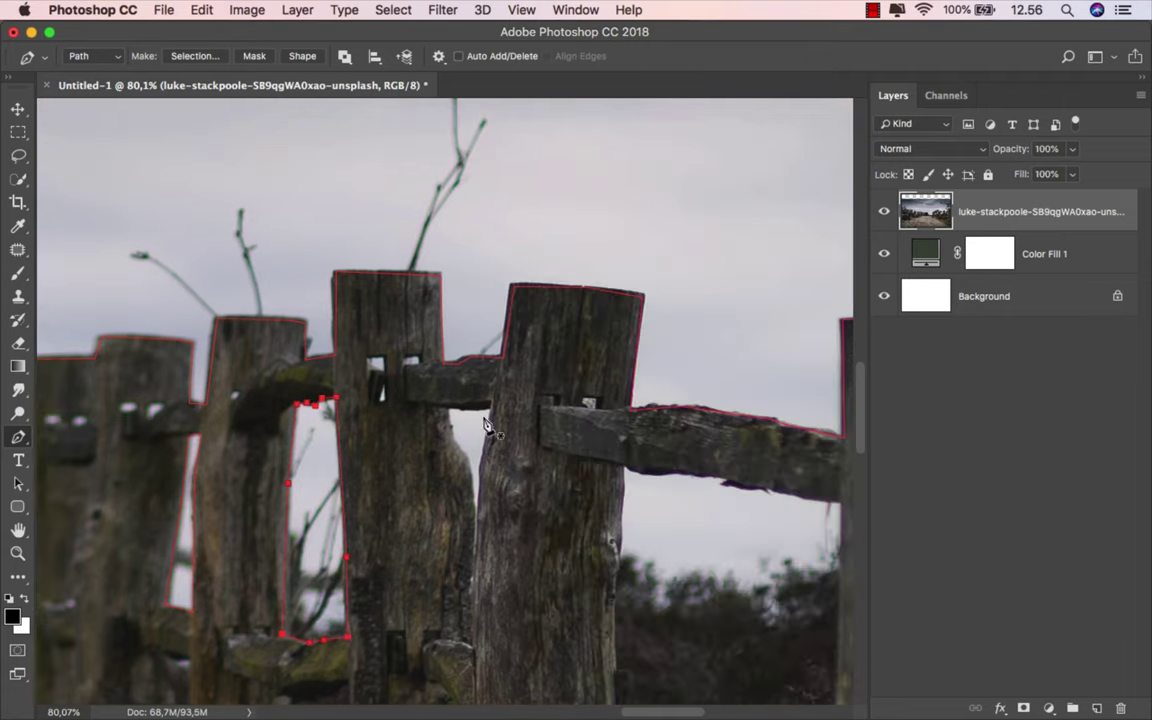
pyautogui.click(446, 407)
pyautogui.click(453, 437)
pyautogui.click(477, 519)
pyautogui.click(483, 463)
pyautogui.click(493, 407)
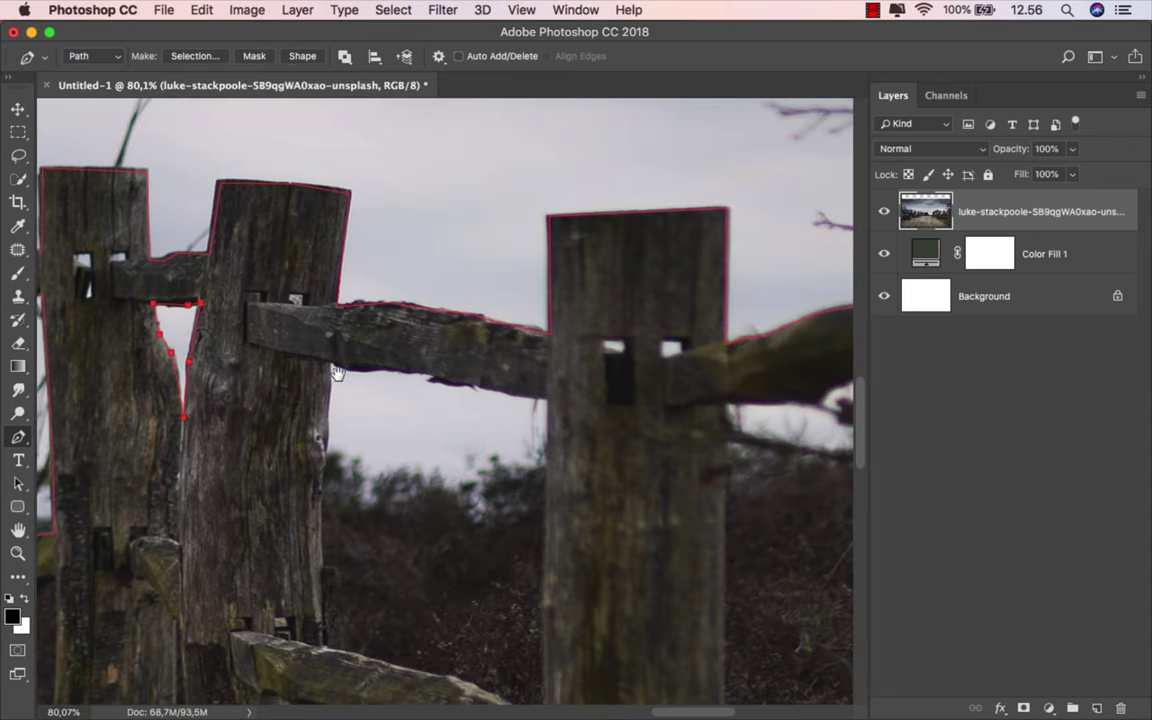
# Trace the crossbar's underside and around the gap beneath it.
pyautogui.hscroll(10, 483, 418)
pyautogui.click(330, 358)
pyautogui.click(370, 370)
pyautogui.click(418, 373)
pyautogui.click(505, 390)
pyautogui.click(545, 398)
pyautogui.click(514, 482)
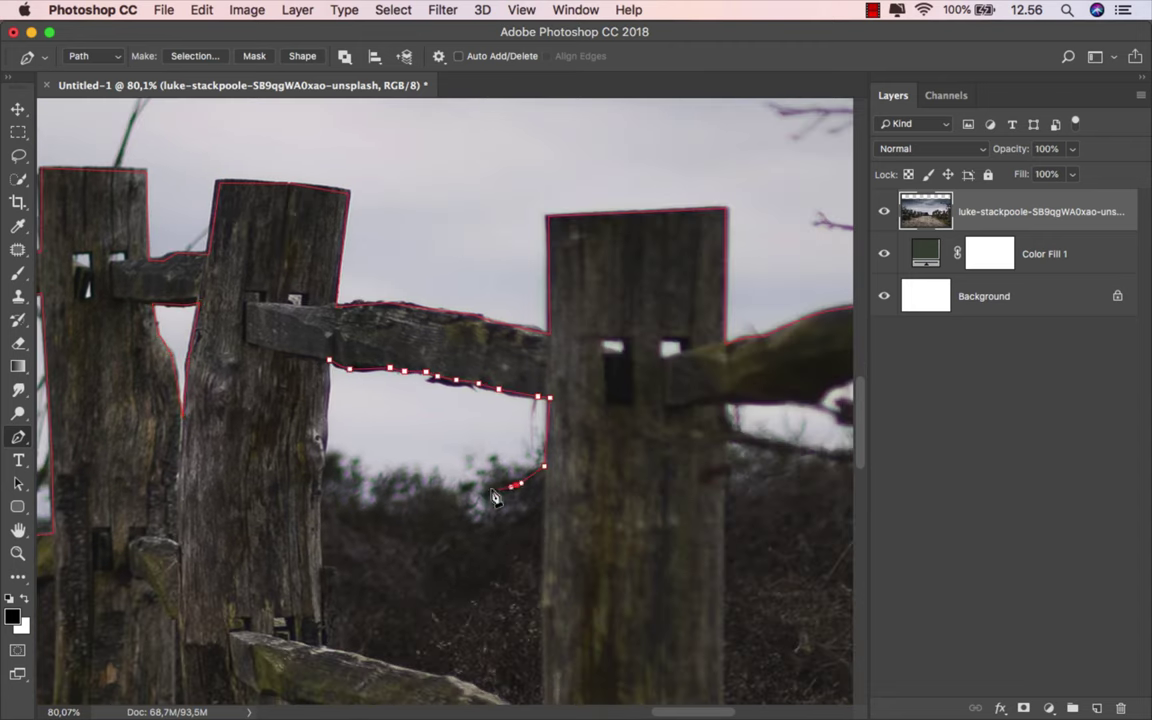
pyautogui.click(430, 468)
pyautogui.click(334, 450)
pyautogui.click(334, 373)
# Outline the last sky gap below the crossbar.
pyautogui.hscroll(10, 269, 453)
pyautogui.click(552, 366)
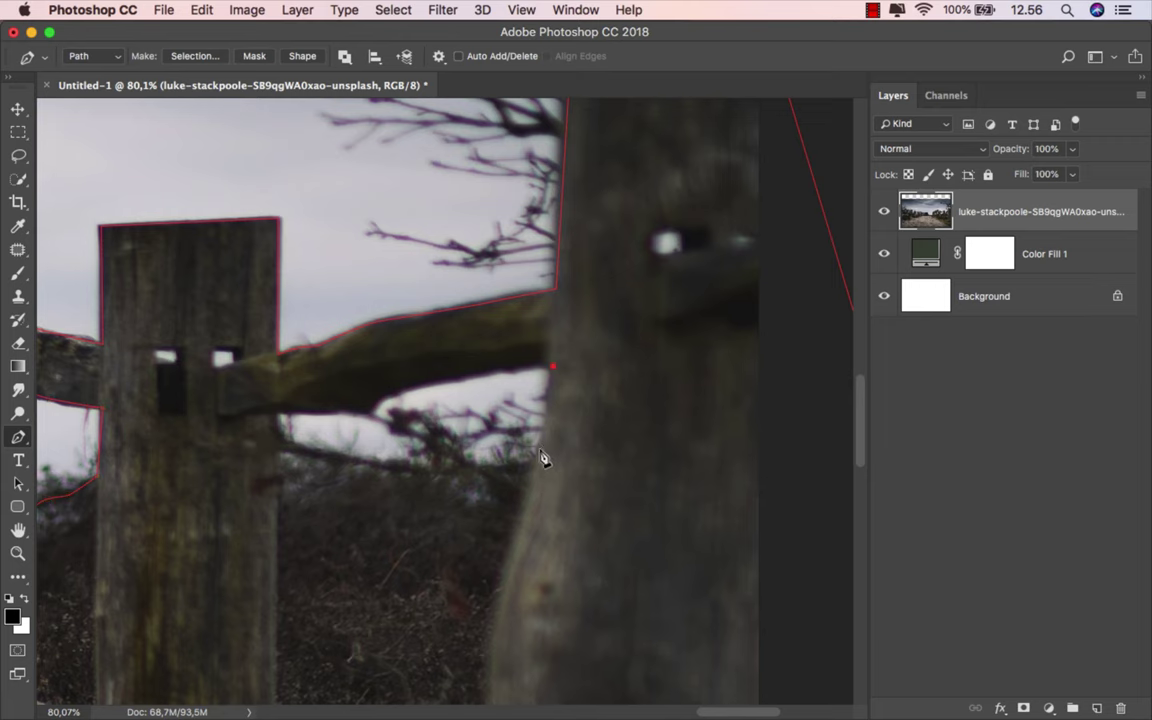
pyautogui.click(482, 511)
pyautogui.click(332, 481)
pyautogui.click(277, 411)
pyautogui.click(385, 393)
pyautogui.click(552, 366)
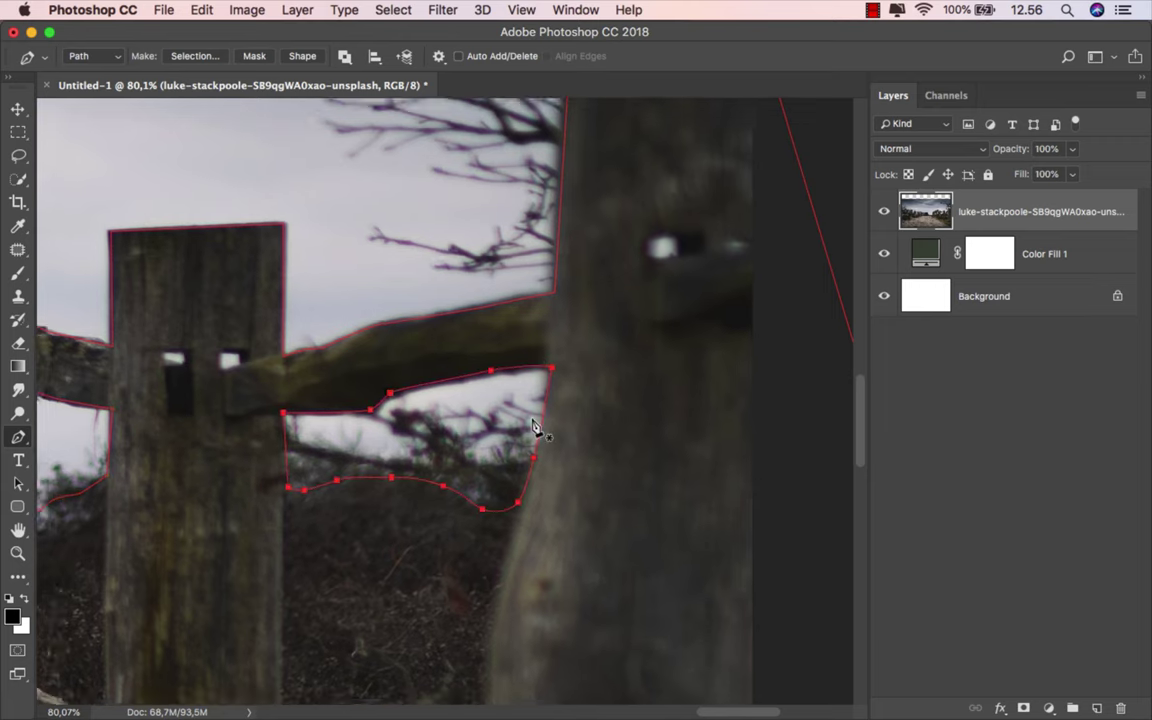
# Turn the path into a 0.3 px feathered selection and add it as a layer mask.
pyautogui.scroll(-5, 490, 390)
pyautogui.scroll(-5, 475, 413)
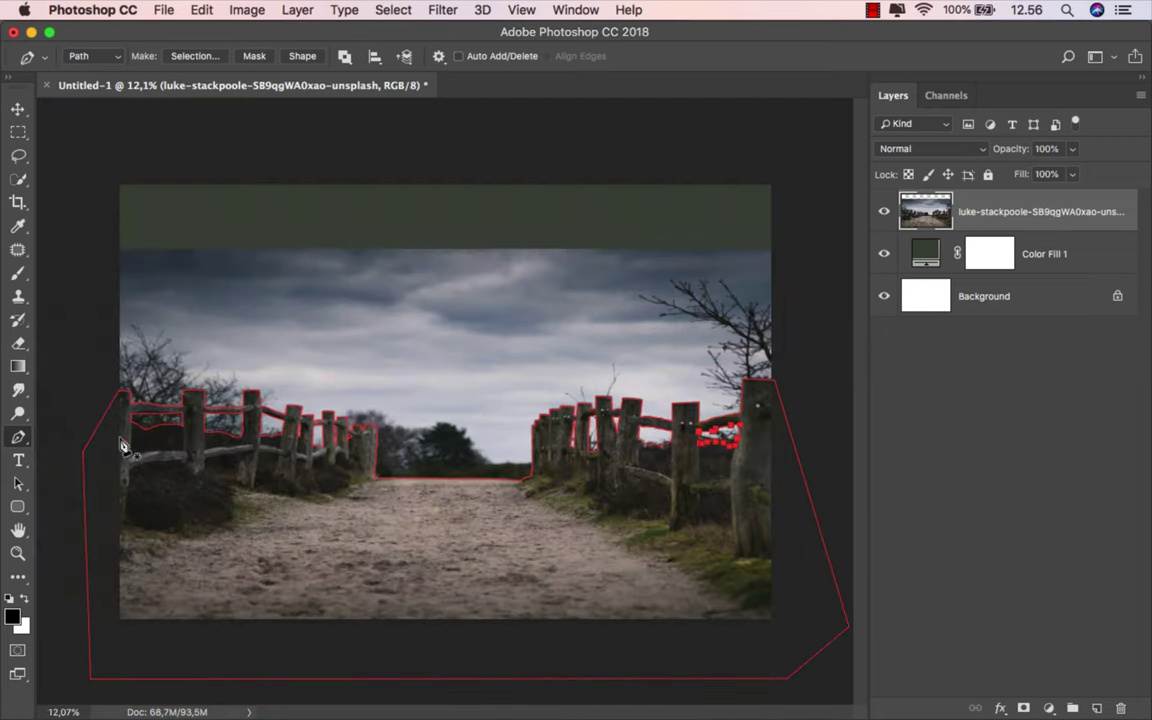
pyautogui.rightClick(414, 318)
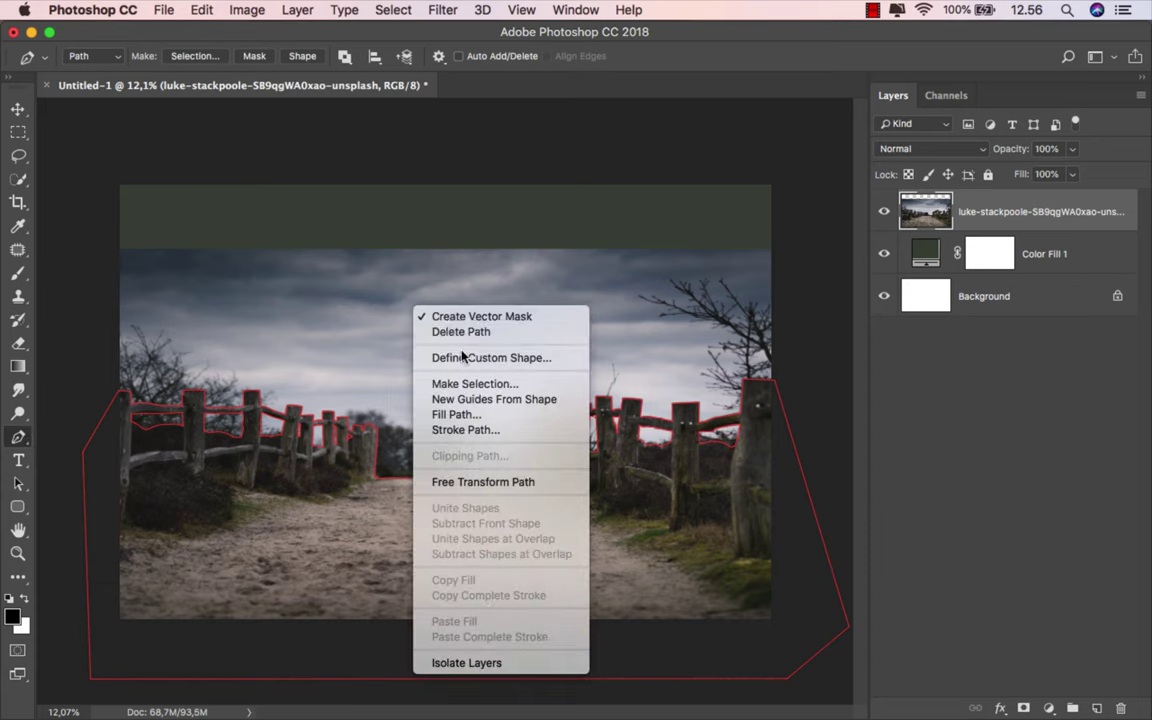
pyautogui.click(470, 383)
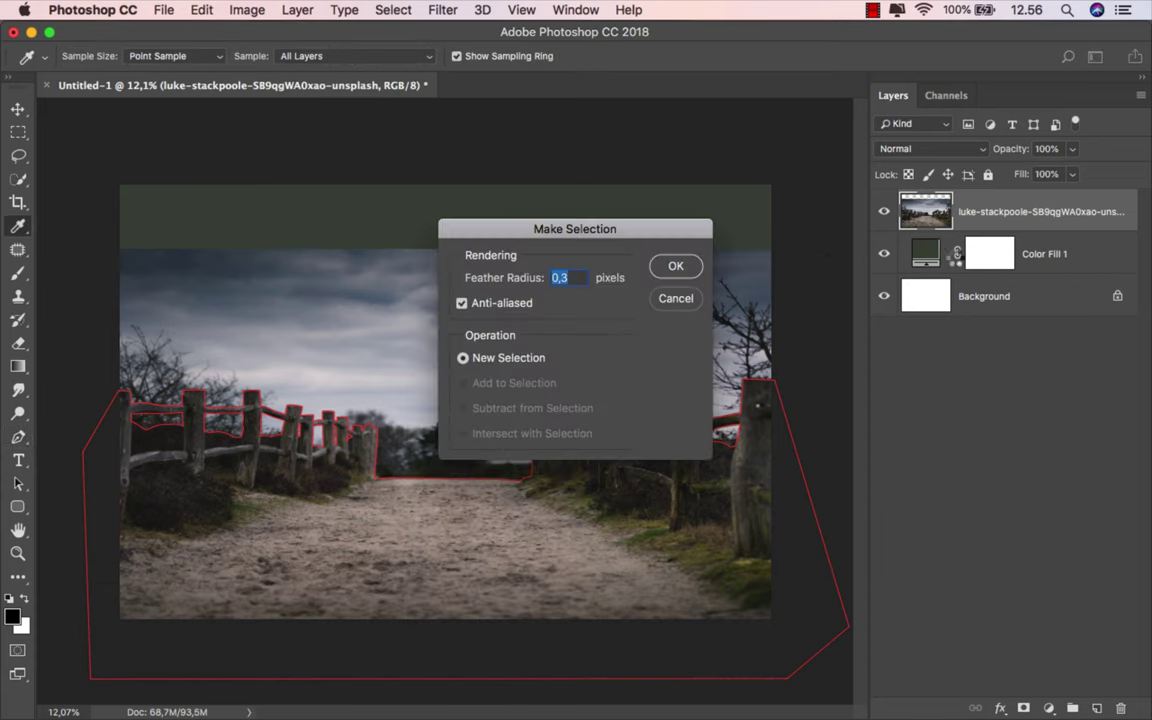
pyautogui.press('Return')
pyautogui.click(1023, 707)
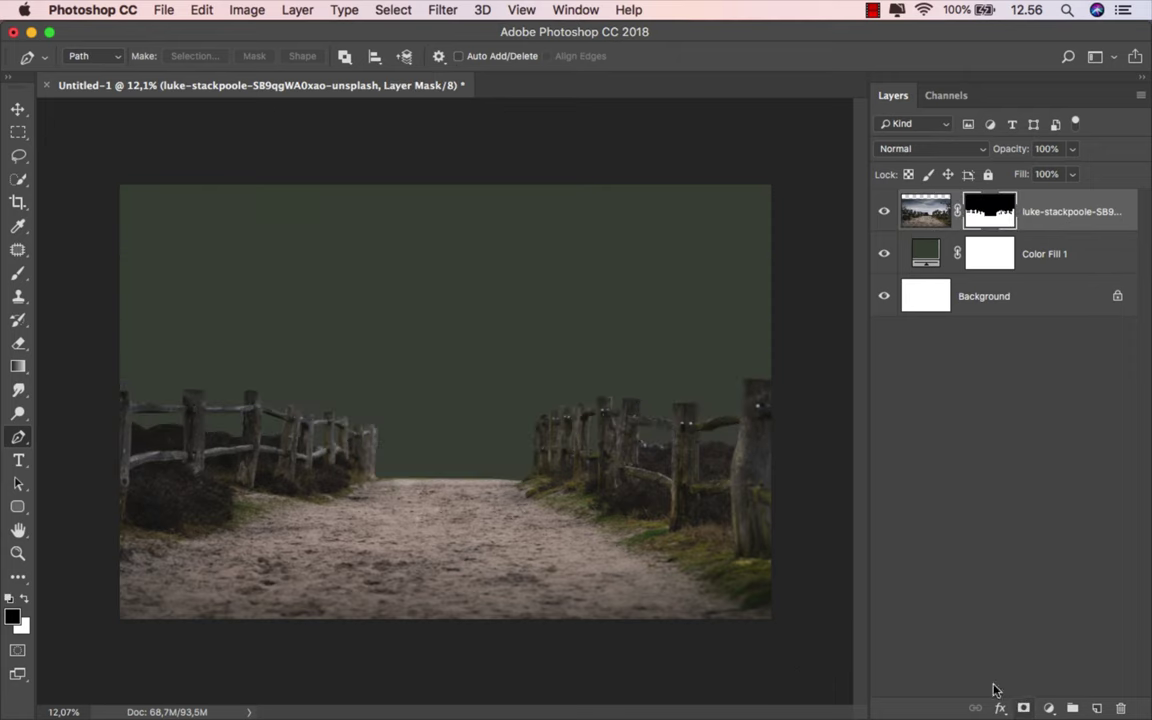
# Open the photo's mask in Select and Mask and refine the fence-top and hill edges.
pyautogui.rightClick(983, 217)
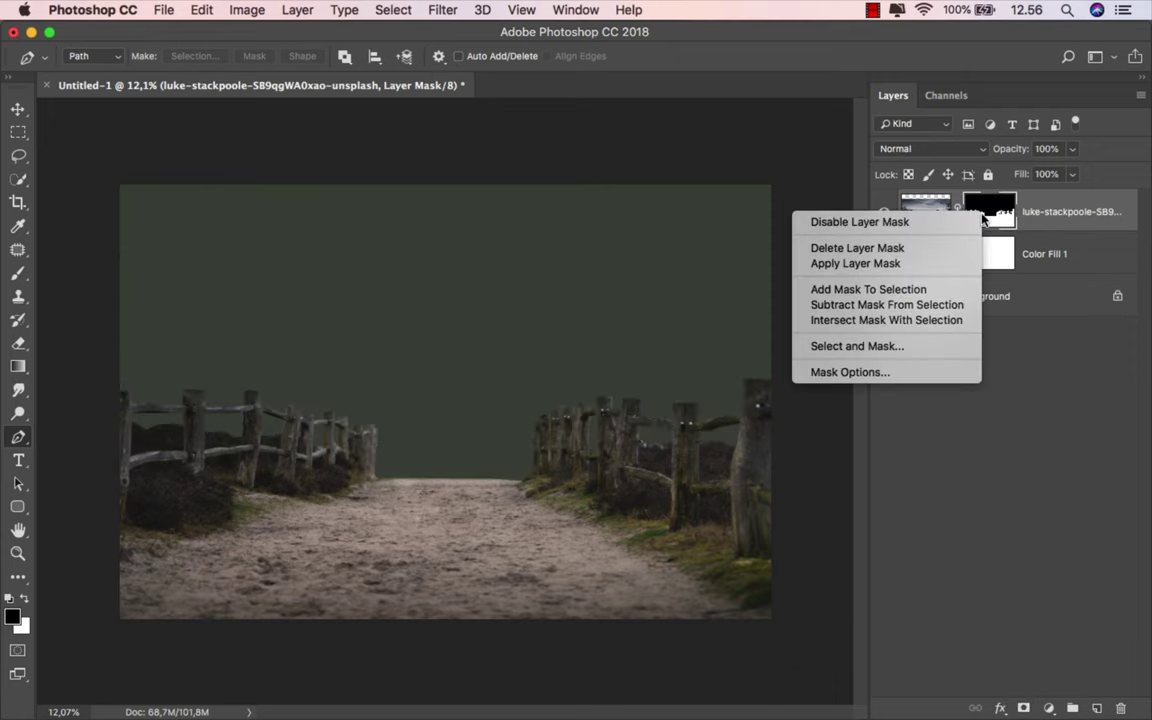
pyautogui.click(905, 347)
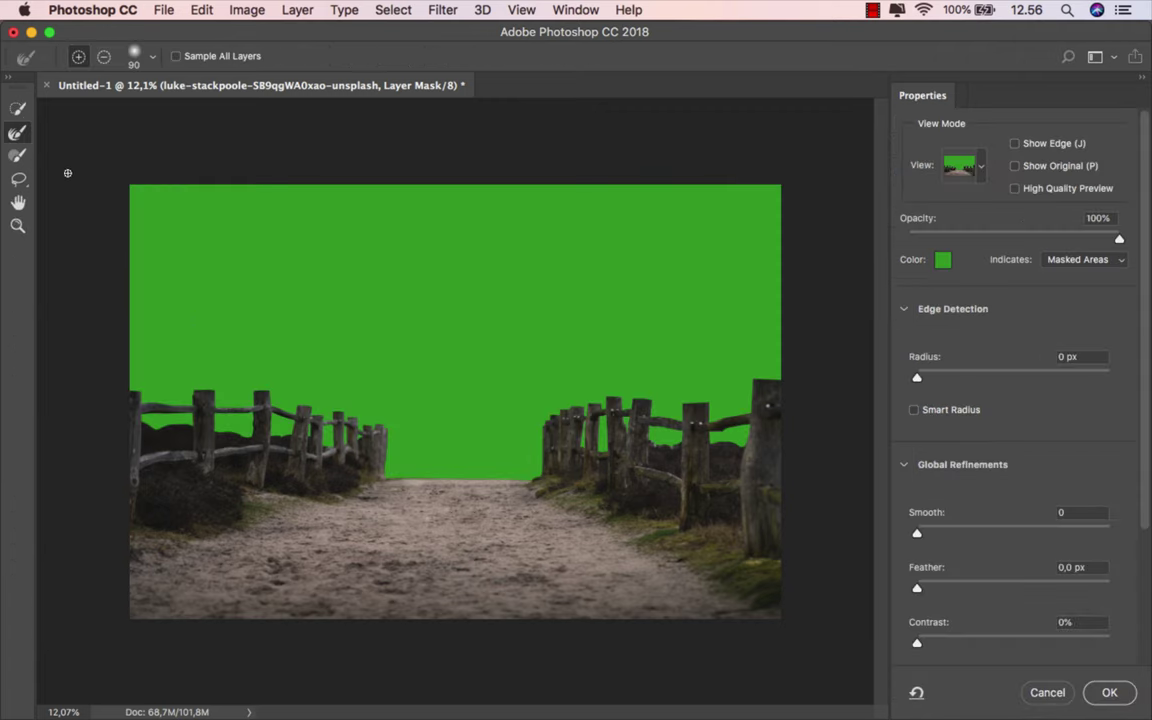
pyautogui.scroll(2, 125, 420)
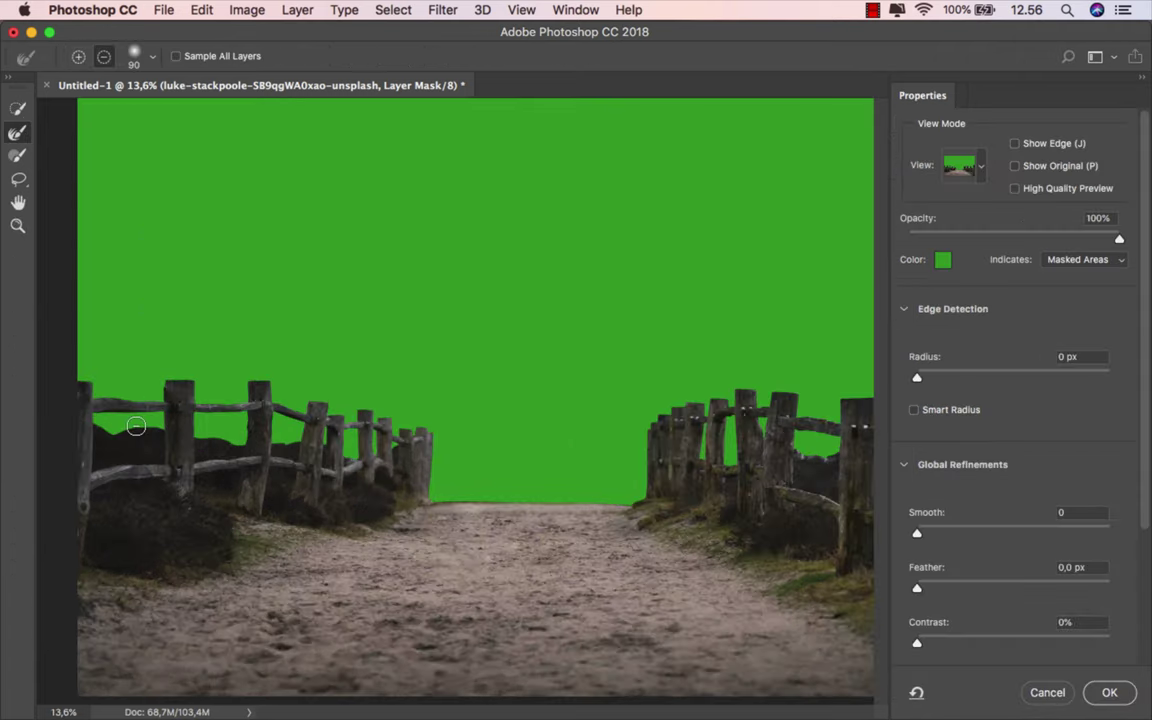
pyautogui.scroll(5, 157, 445)
pyautogui.hscroll(-3, 230, 443)
pyautogui.scroll(4, 280, 430)
pyautogui.moveTo(265, 417)
pyautogui.mouseDown()
pyautogui.moveTo(225, 417)
pyautogui.moveTo(373, 437)
pyautogui.moveTo(440, 411)
pyautogui.moveTo(578, 419)
pyautogui.moveTo(161, 379)
pyautogui.mouseUp()
pyautogui.moveTo(291, 391)
pyautogui.mouseDown()
pyautogui.moveTo(515, 425)
pyautogui.moveTo(288, 411)
pyautogui.mouseUp()
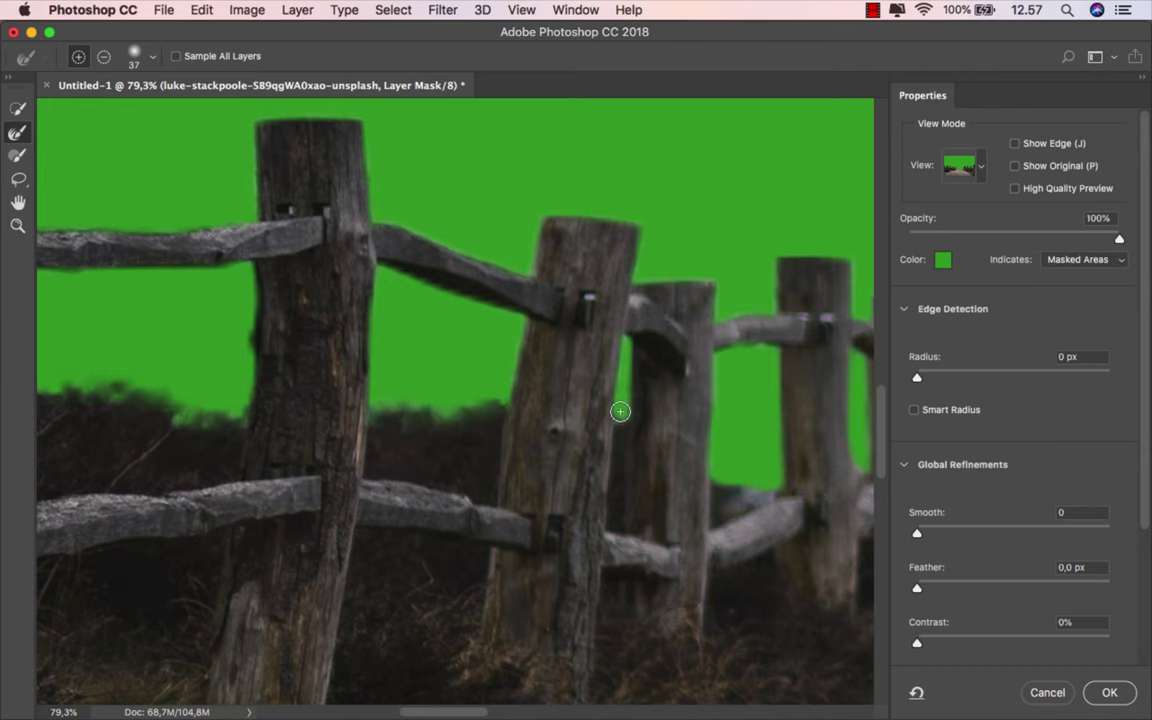
# Pan to the right-hand fence posts and enlarge the Refine Edge Brush.
pyautogui.moveTo(683, 463); pyautogui.dragTo(502, 428)
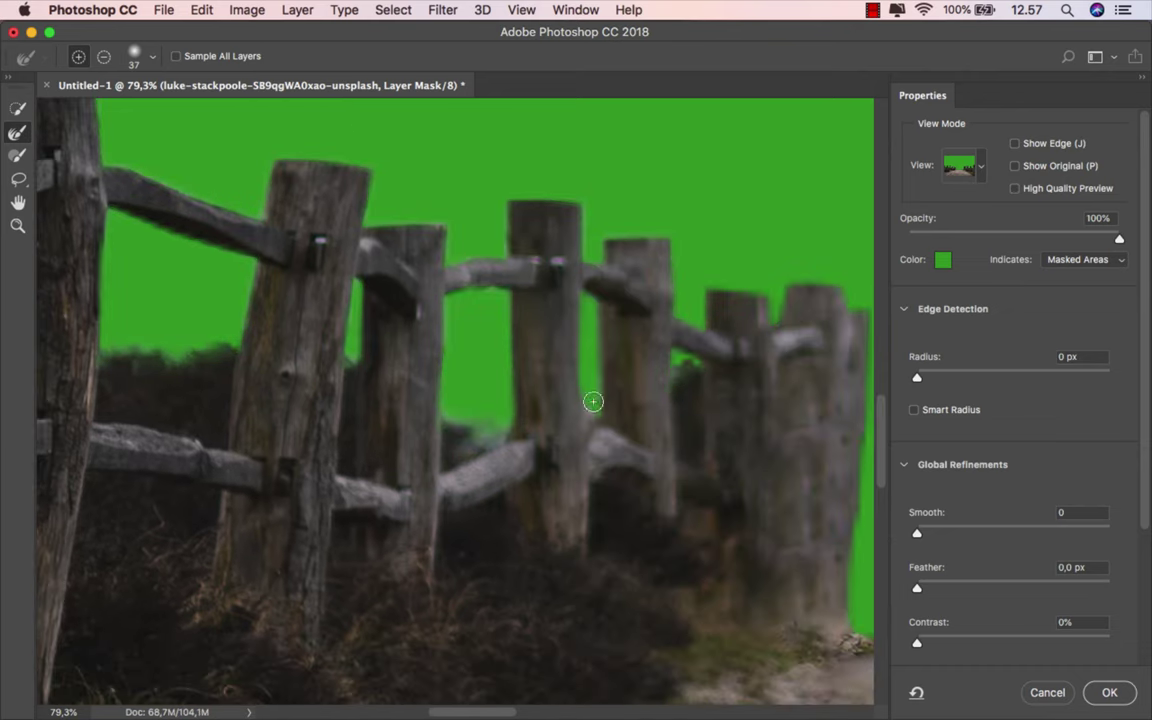
pyautogui.scroll(-5, 593, 401)
pyautogui.scroll(5, 612, 437)
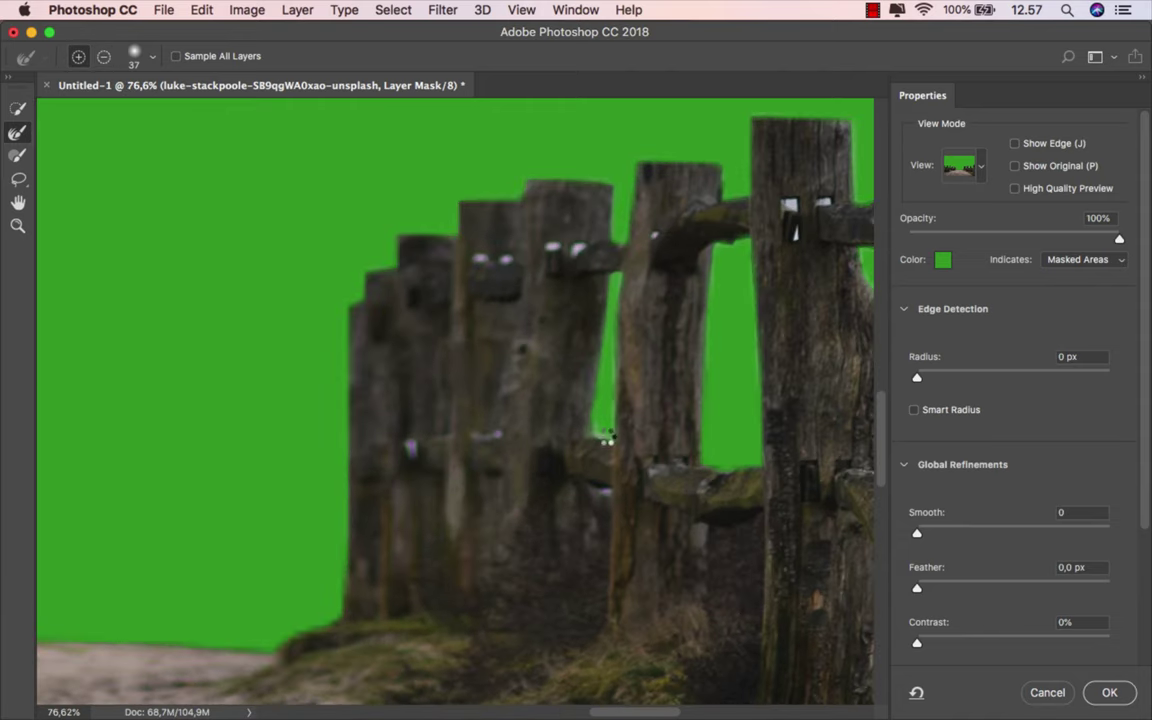
pyautogui.moveTo(710, 458); pyautogui.dragTo(553, 432)
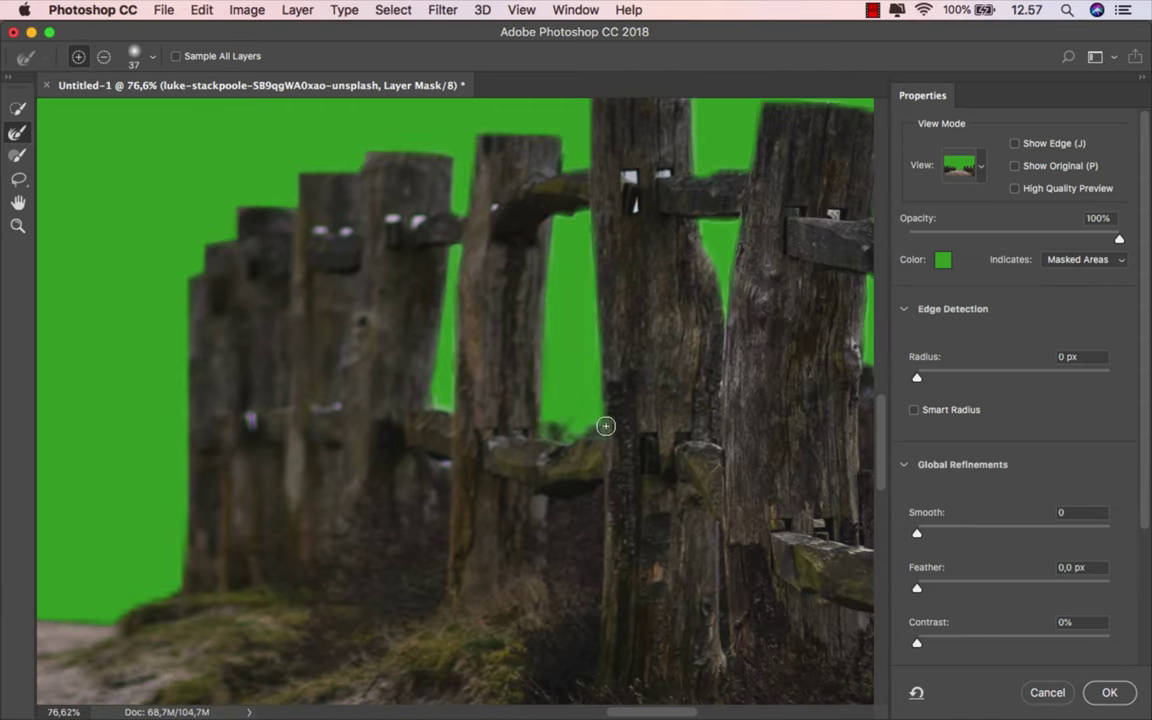
pyautogui.hscroll(8, 640, 419)
pyautogui.press(']')
pyautogui.press(']')
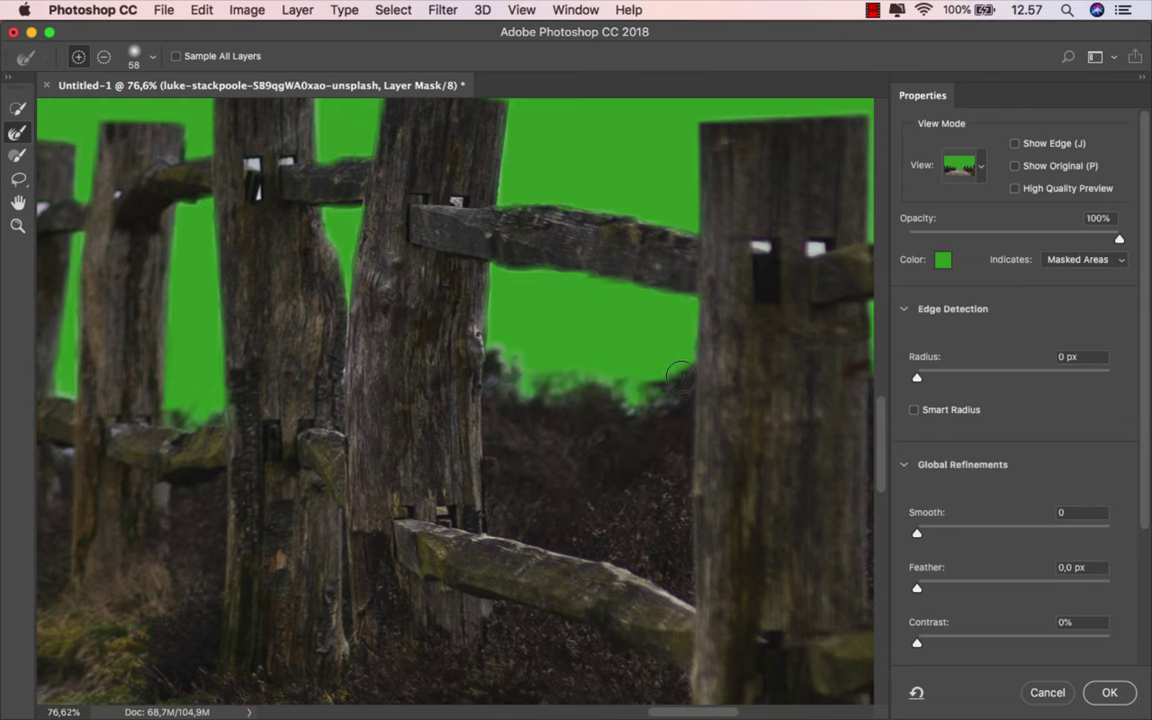
pyautogui.hscroll(10, 738, 429)
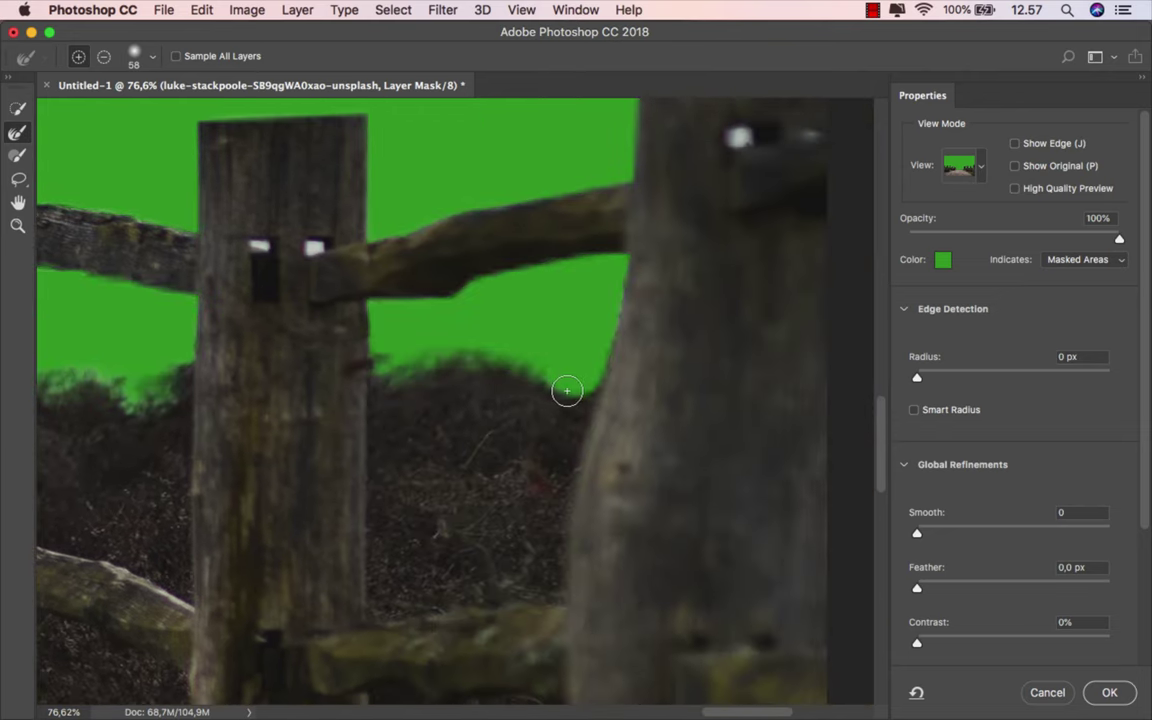
pyautogui.scroll(-10, 506, 460)
pyautogui.scroll(-2, 506, 460)
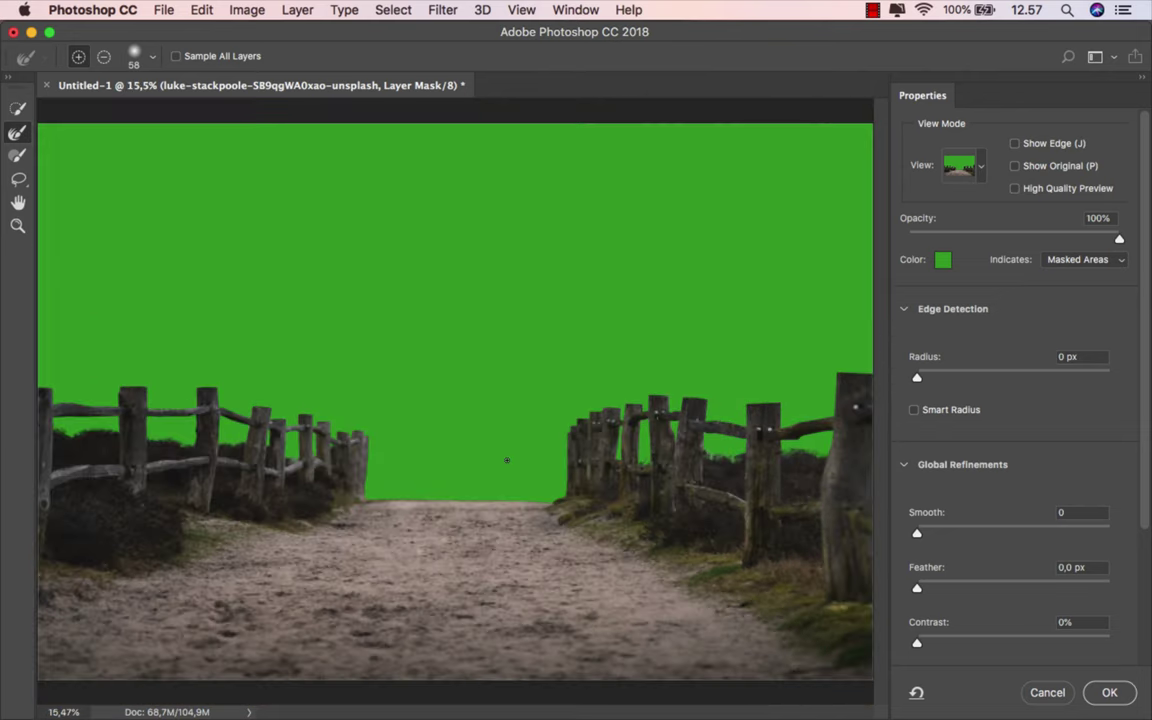
# Apply the refined mask and target the path layer's image with the Move tool.
pyautogui.click(1104, 692)
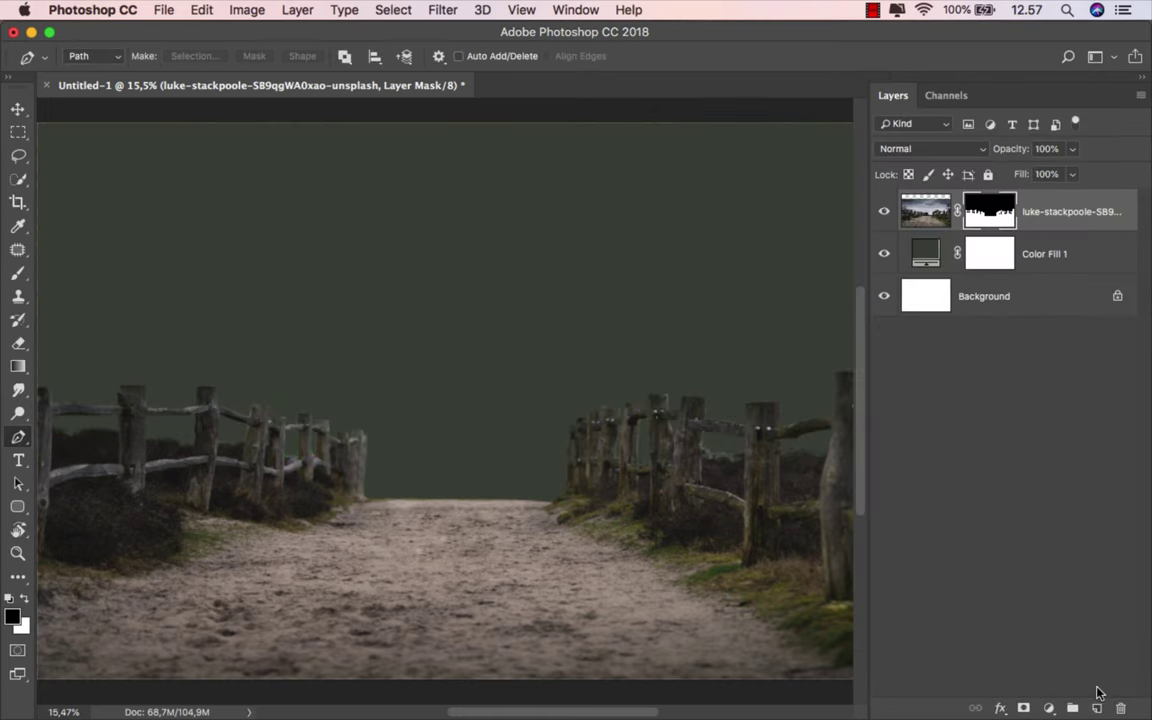
pyautogui.scroll(-2, 591, 424)
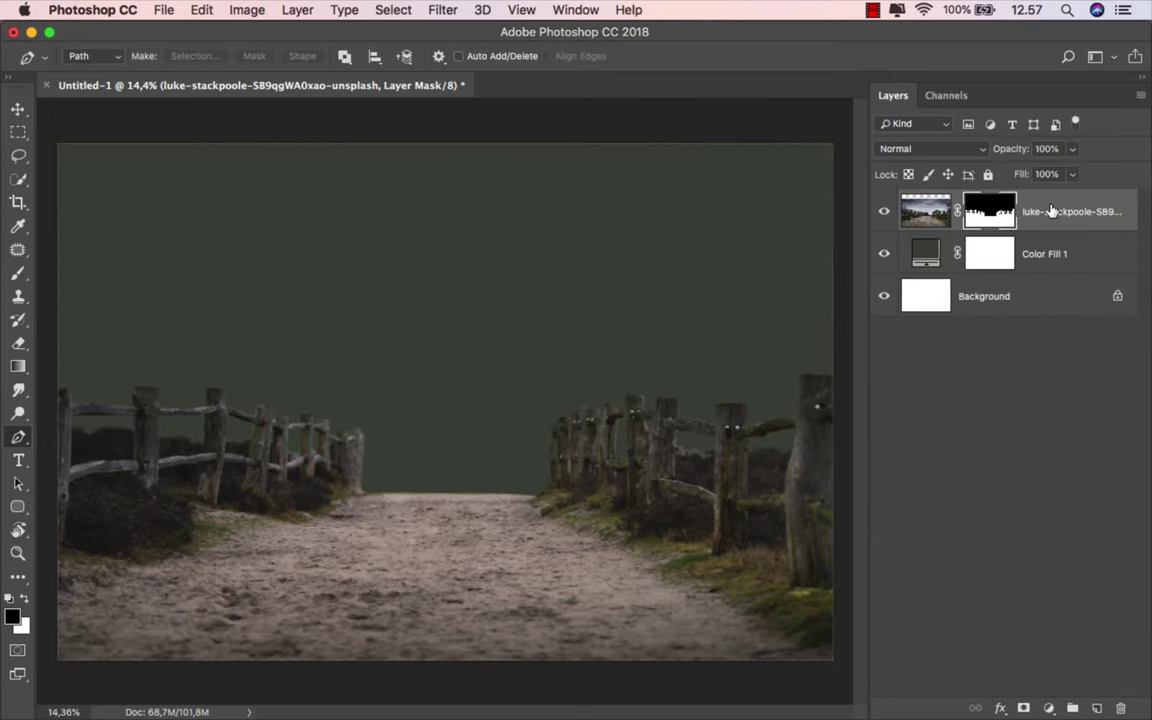
pyautogui.press('v')
pyautogui.click(1050, 211)
pyautogui.moveTo(415, 712)
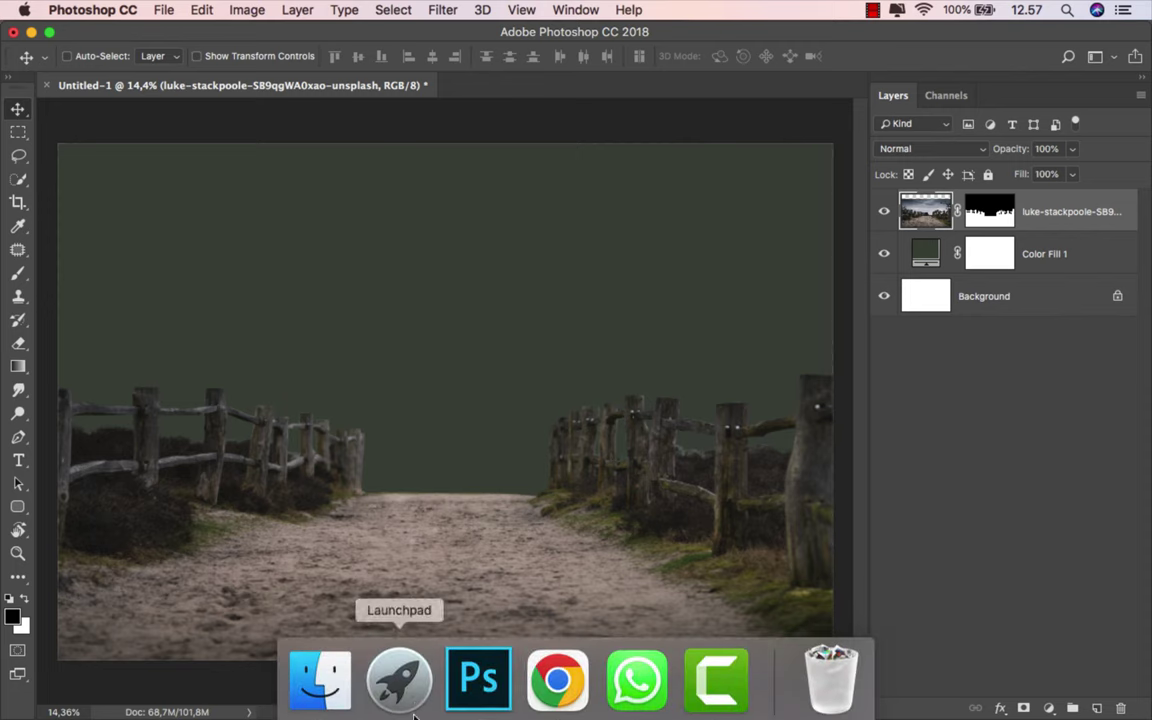
# Drag fog_57_by_lumibear_d2g61mj.jpg from Finder onto the canvas.
pyautogui.click(336, 680)
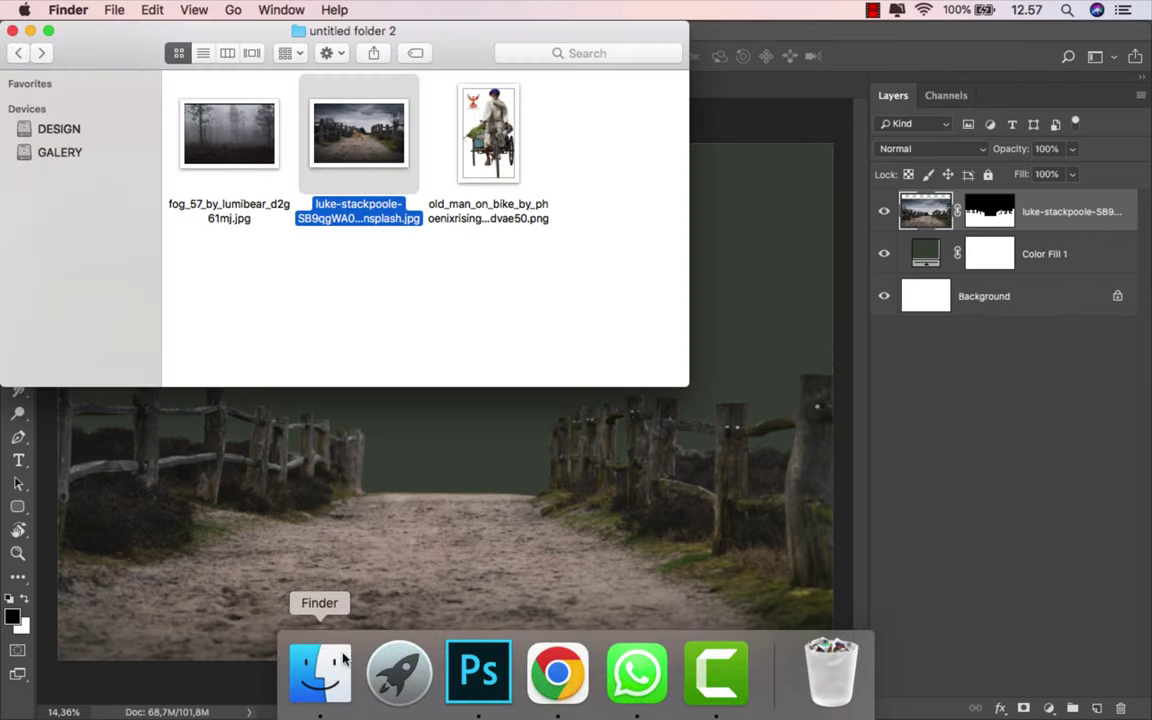
pyautogui.click(538, 335)
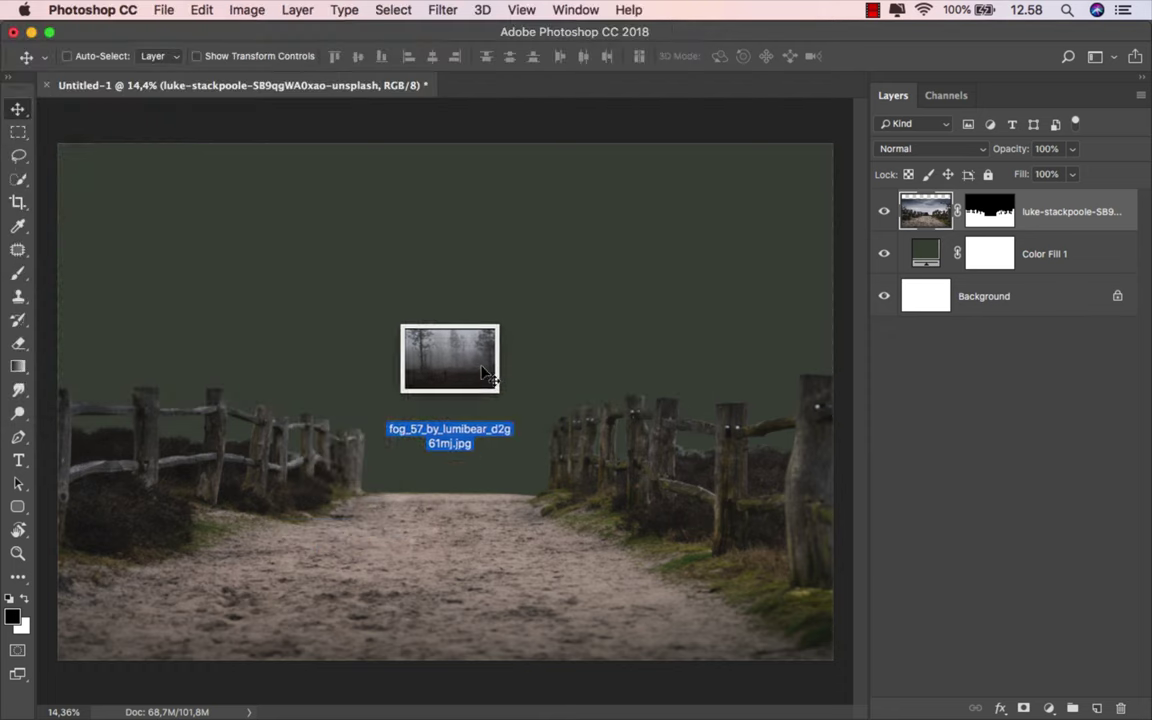
pyautogui.moveTo(267, 158); pyautogui.dragTo(492, 357)
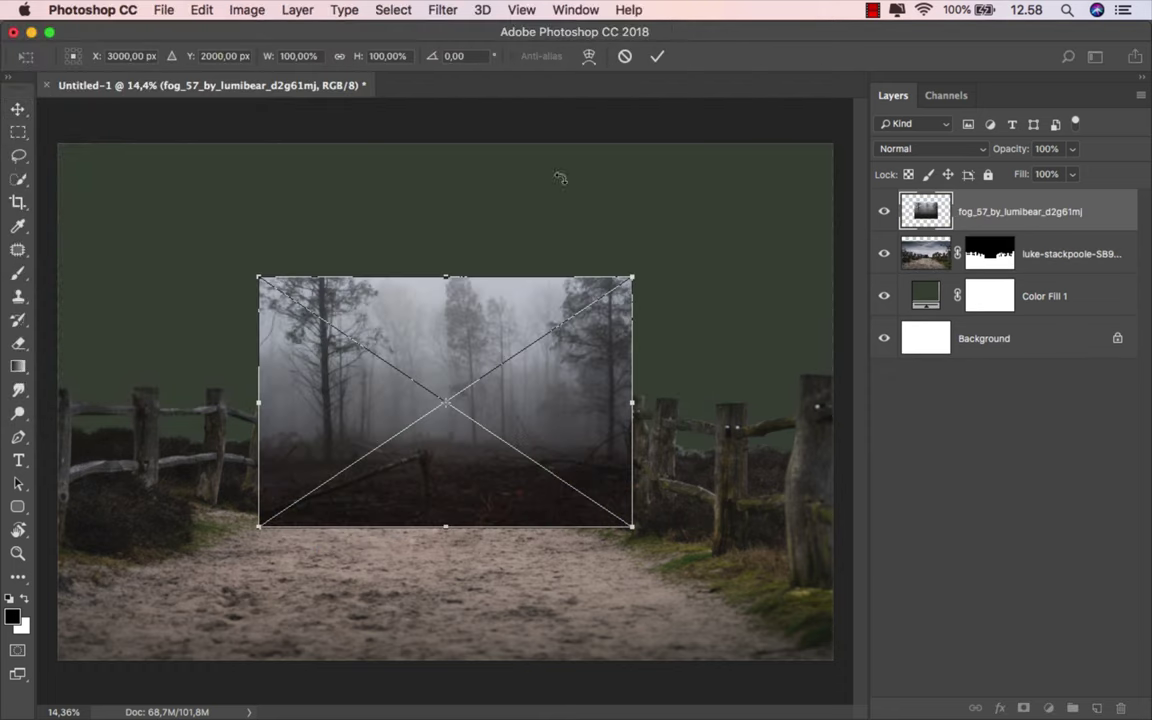
# Move the fog layer below the fenced path layer and scale it to about 208% to fill the canvas.
pyautogui.press('Return')
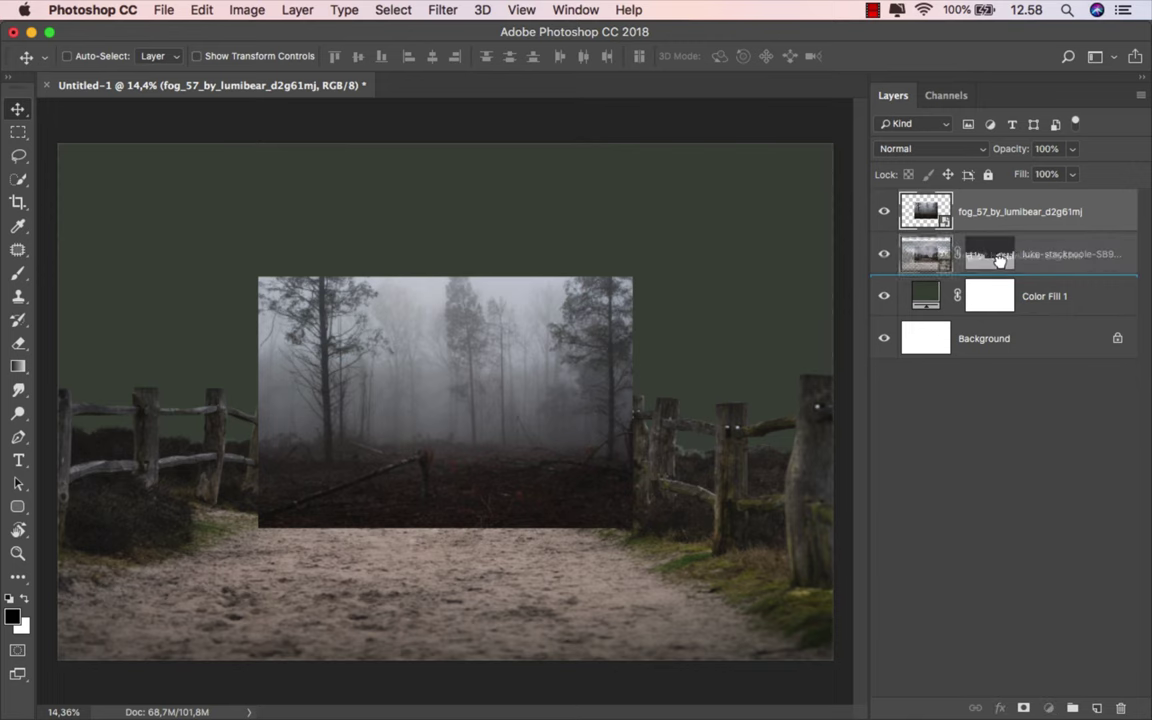
pyautogui.moveTo(1000, 211); pyautogui.dragTo(1003, 267)
pyautogui.hotkey('ctrl', 't')
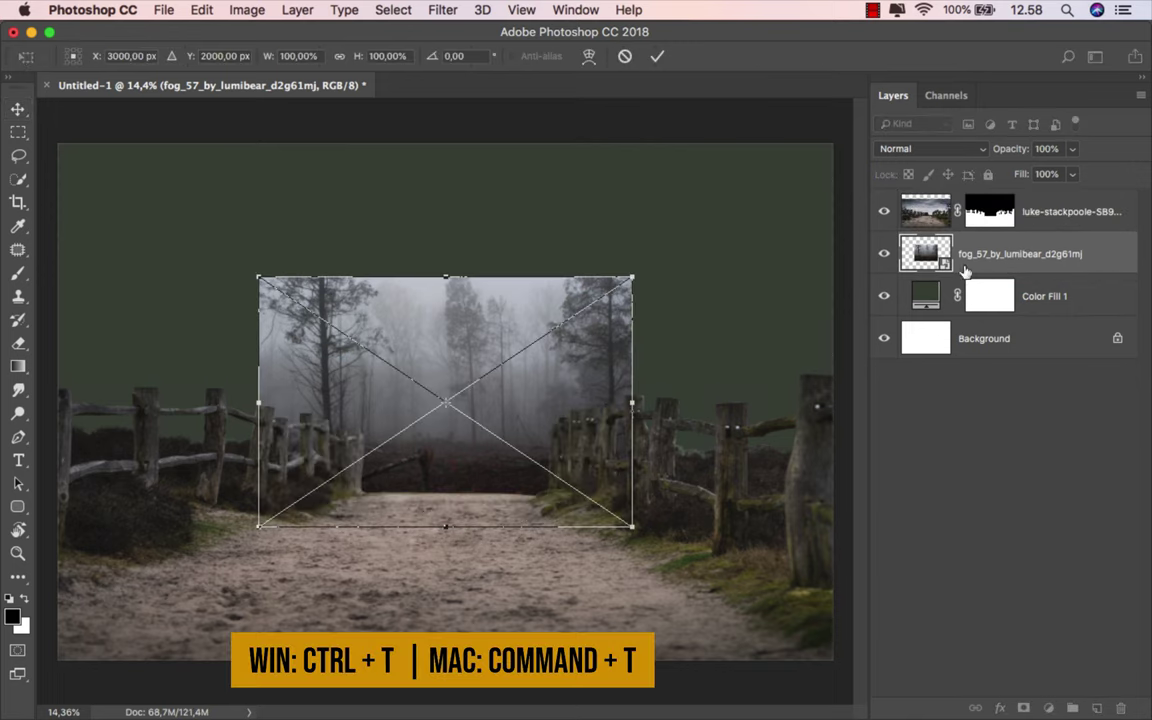
pyautogui.moveTo(613, 289); pyautogui.dragTo(780, 143)
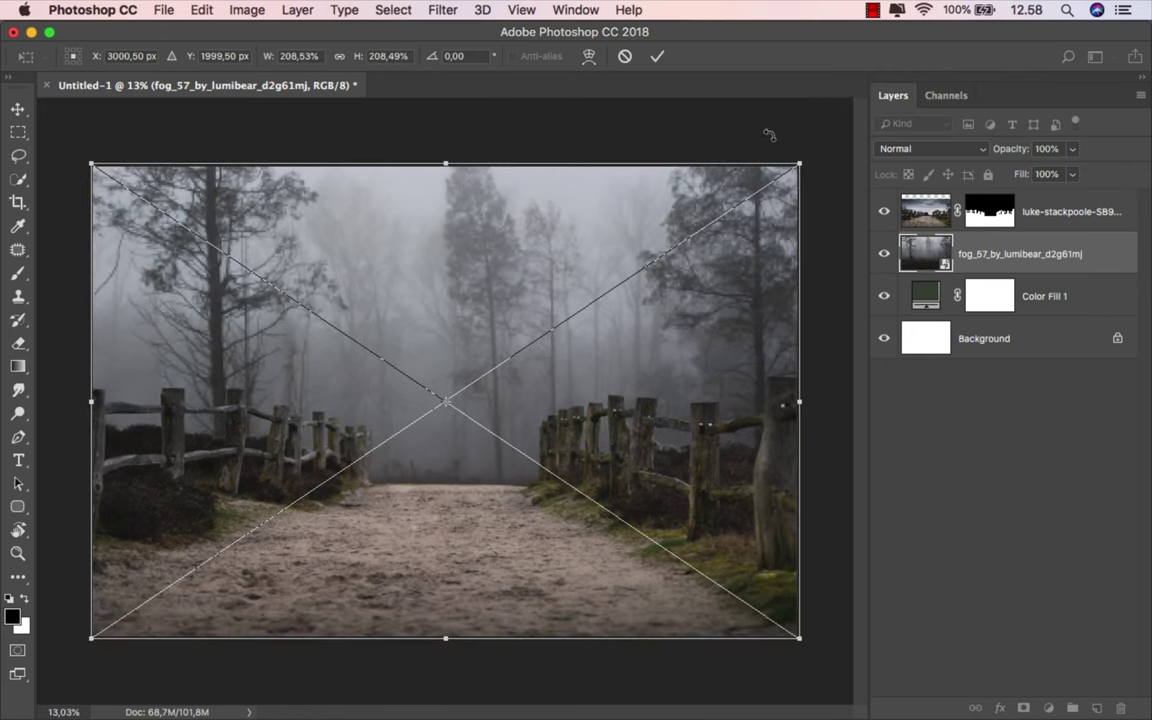
pyautogui.click(657, 57)
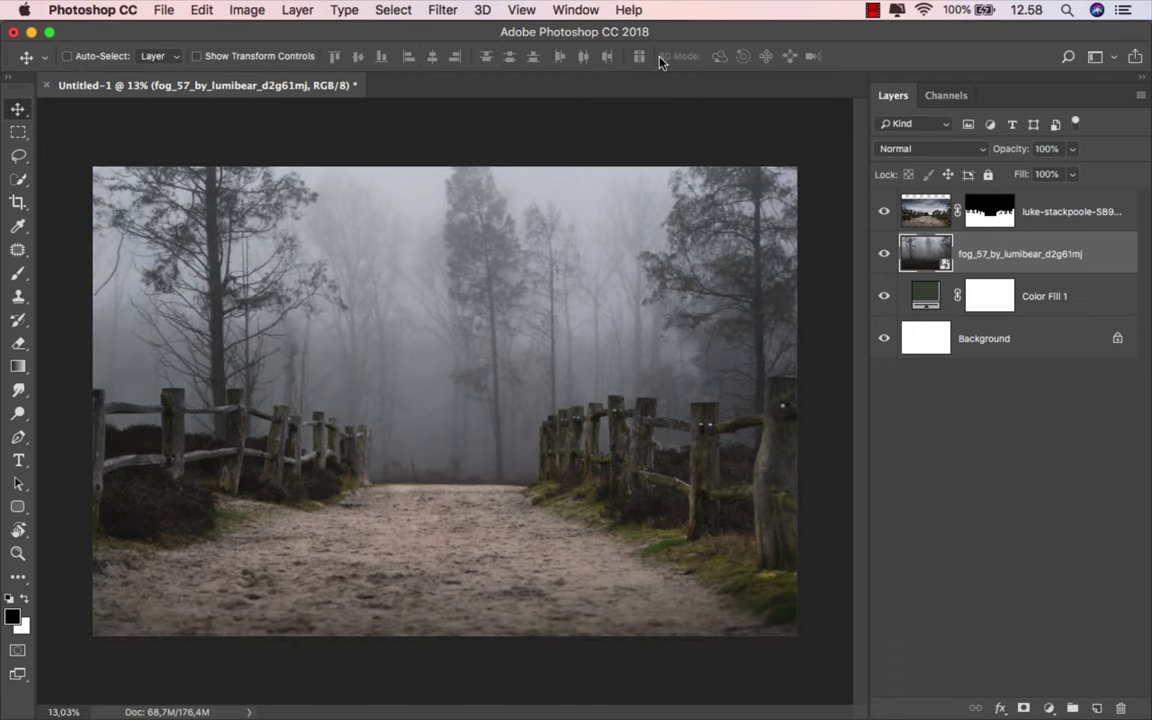
# Set the fog layer to Multiply blend mode at 61% opacity.
pyautogui.click(930, 148)
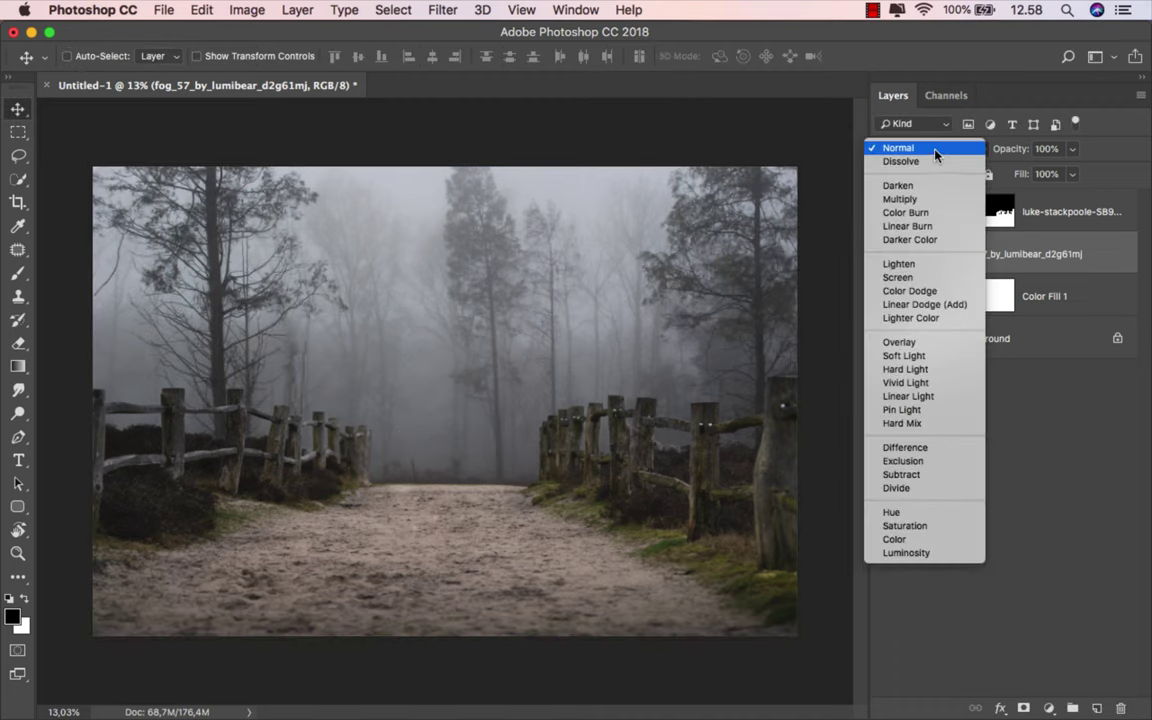
pyautogui.click(932, 200)
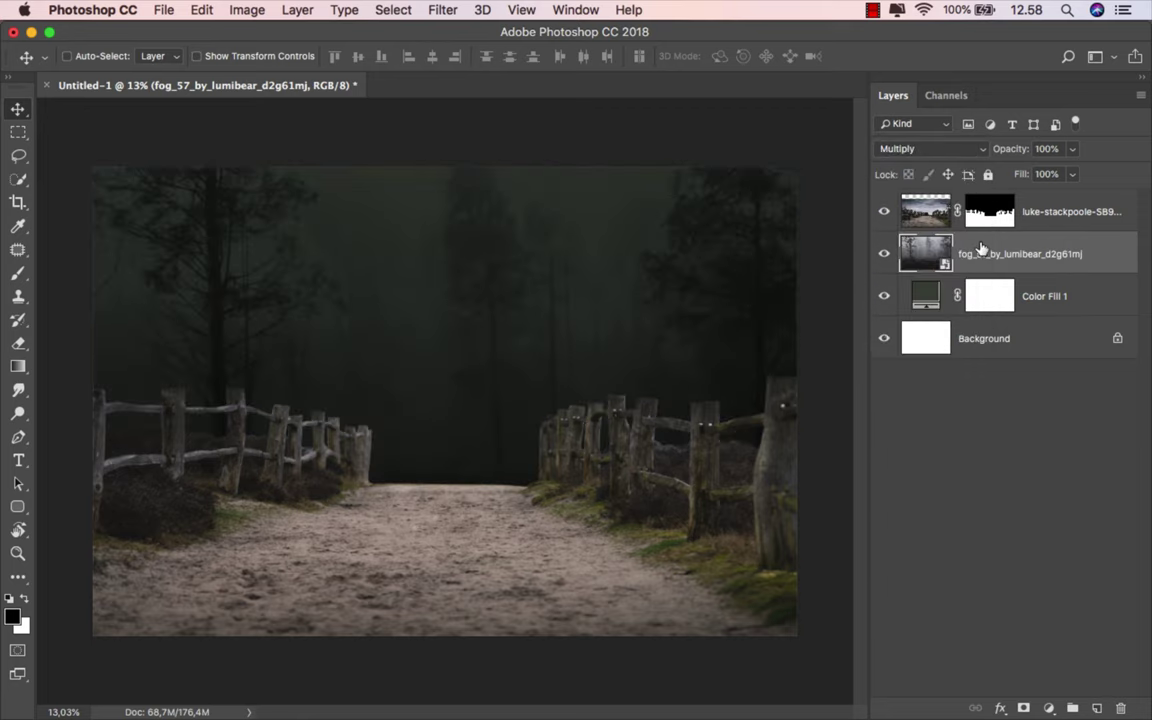
pyautogui.click(1072, 150)
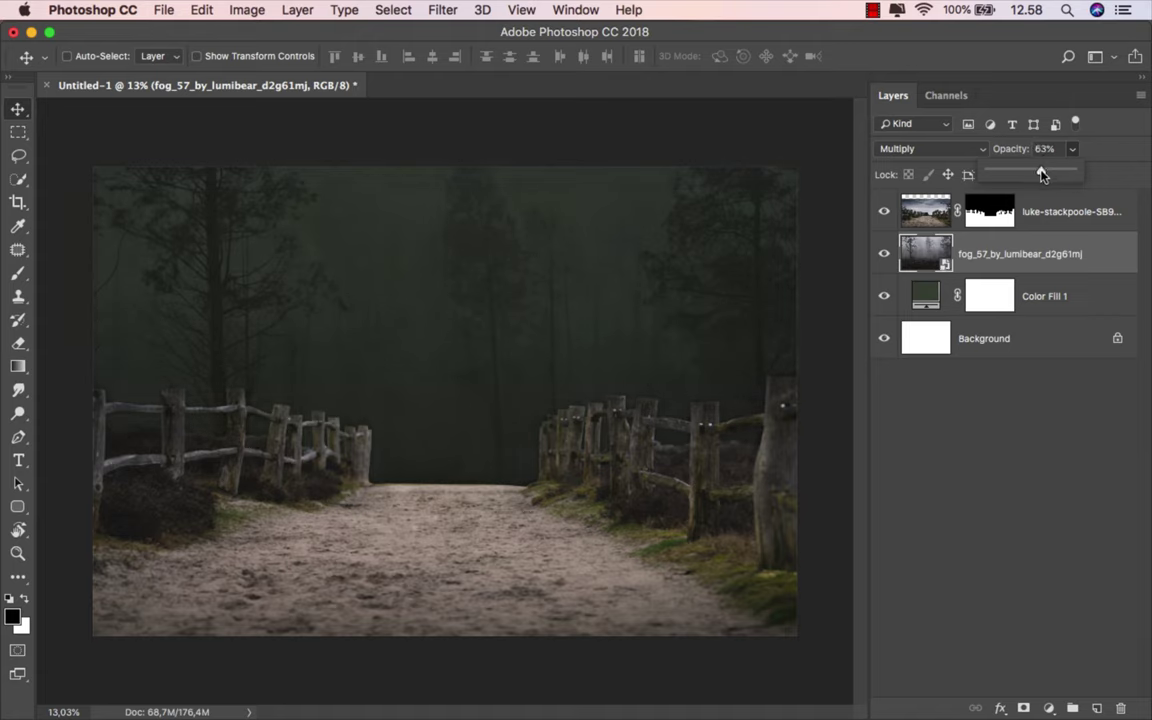
pyautogui.click(975, 252)
# Apply a 3-pixel Gaussian Blur smart filter to the fog layer.
pyautogui.click(441, 10)
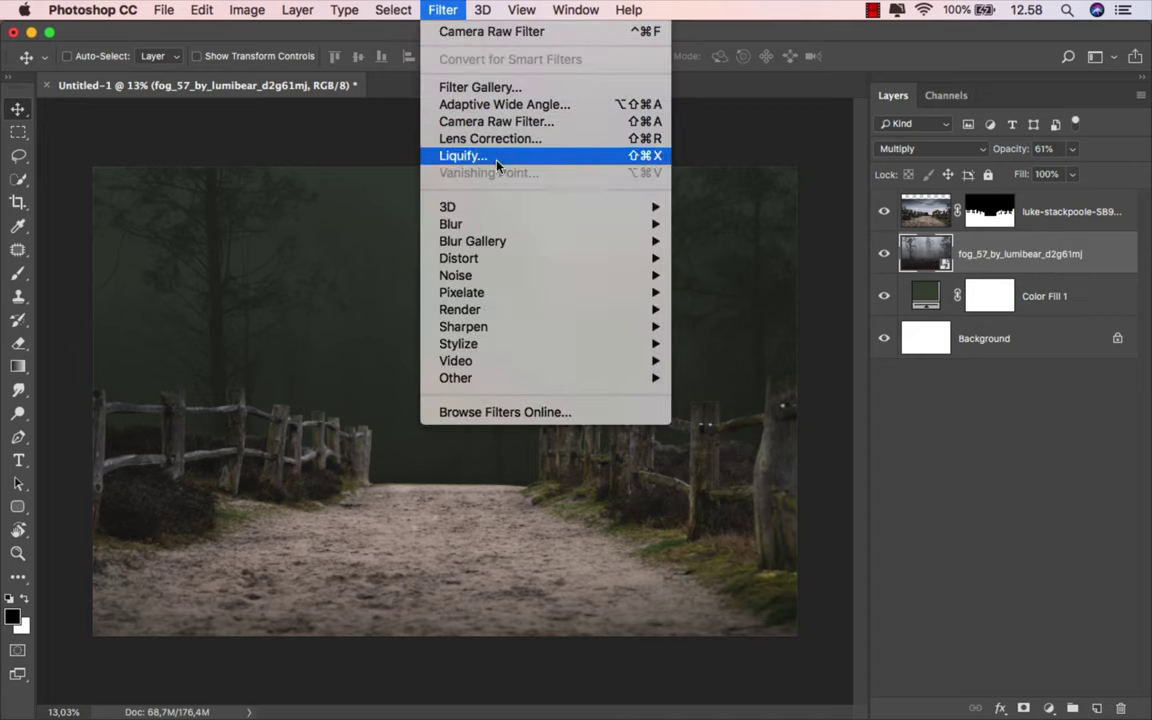
pyautogui.click(716, 293)
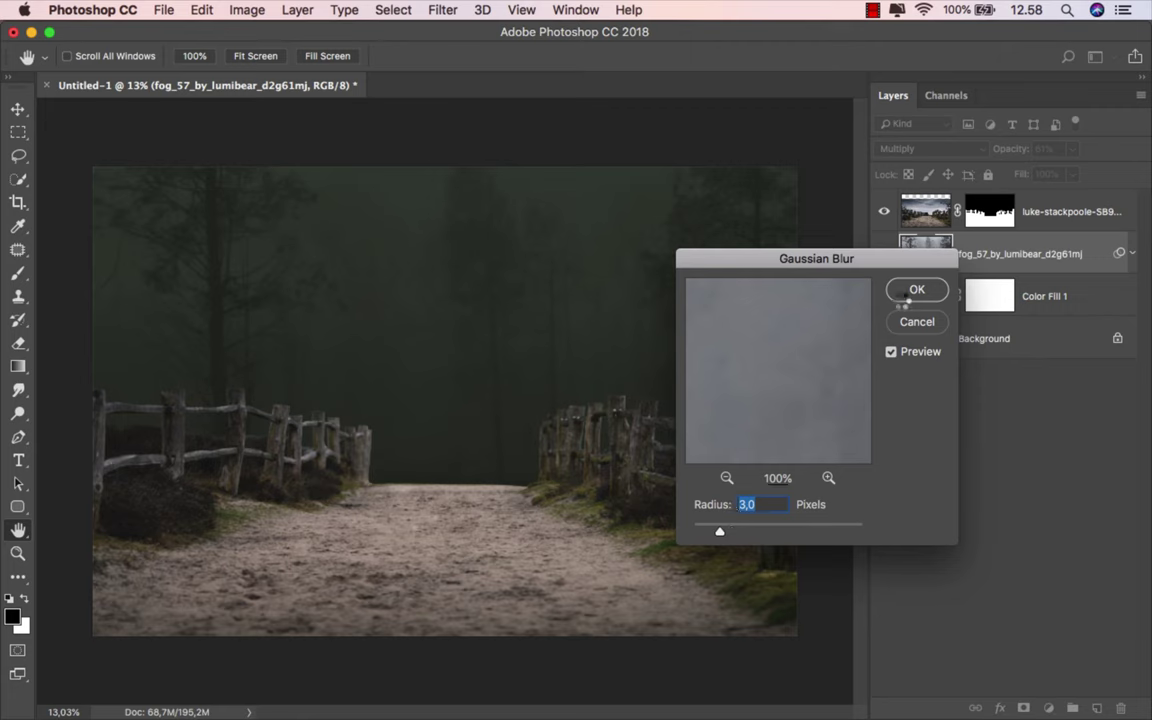
pyautogui.click(906, 297)
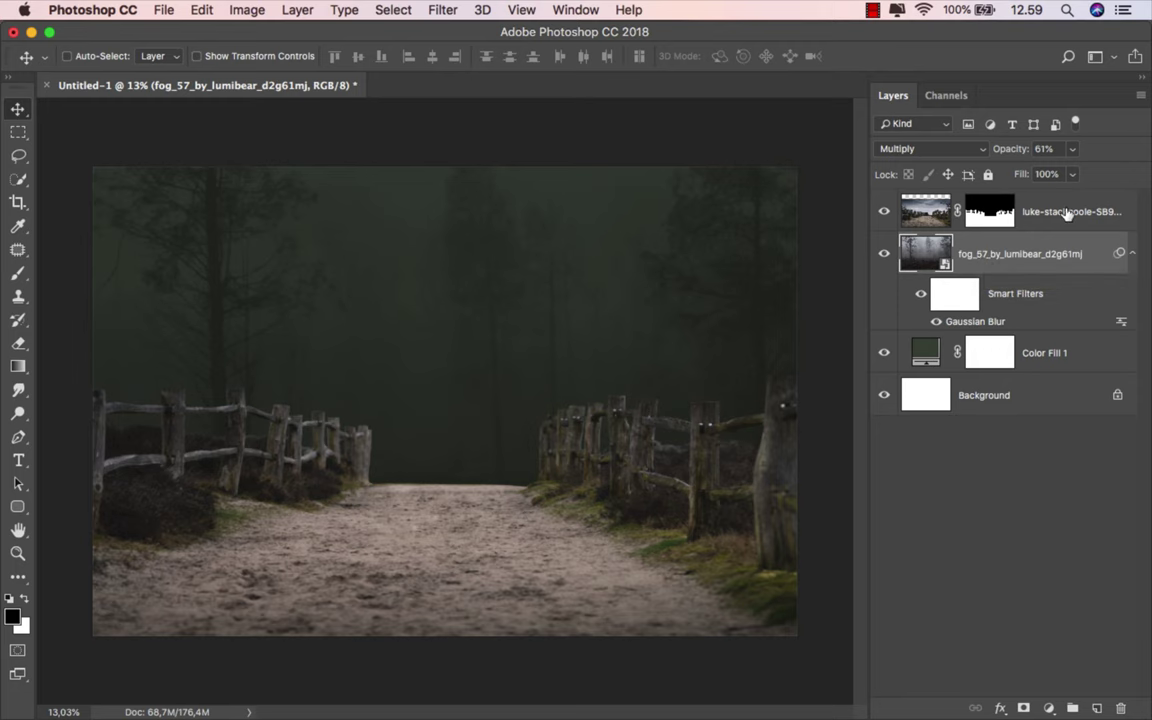
pyautogui.click(958, 198)
# Drag old_man_on_bike in from Finder and scale it to about 70% on the path.
pyautogui.click(319, 672)
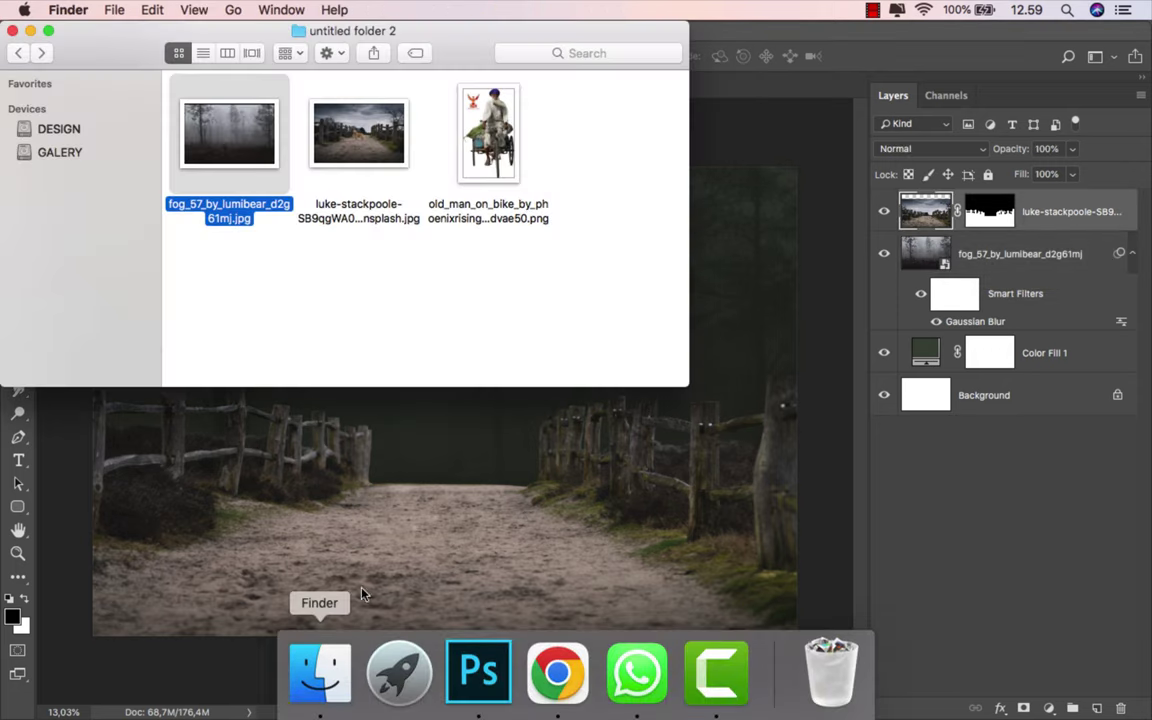
pyautogui.click(591, 329)
pyautogui.moveTo(514, 165)
pyautogui.mouseDown()
pyautogui.moveTo(524, 576)
pyautogui.moveTo(484, 310)
pyautogui.mouseUp()
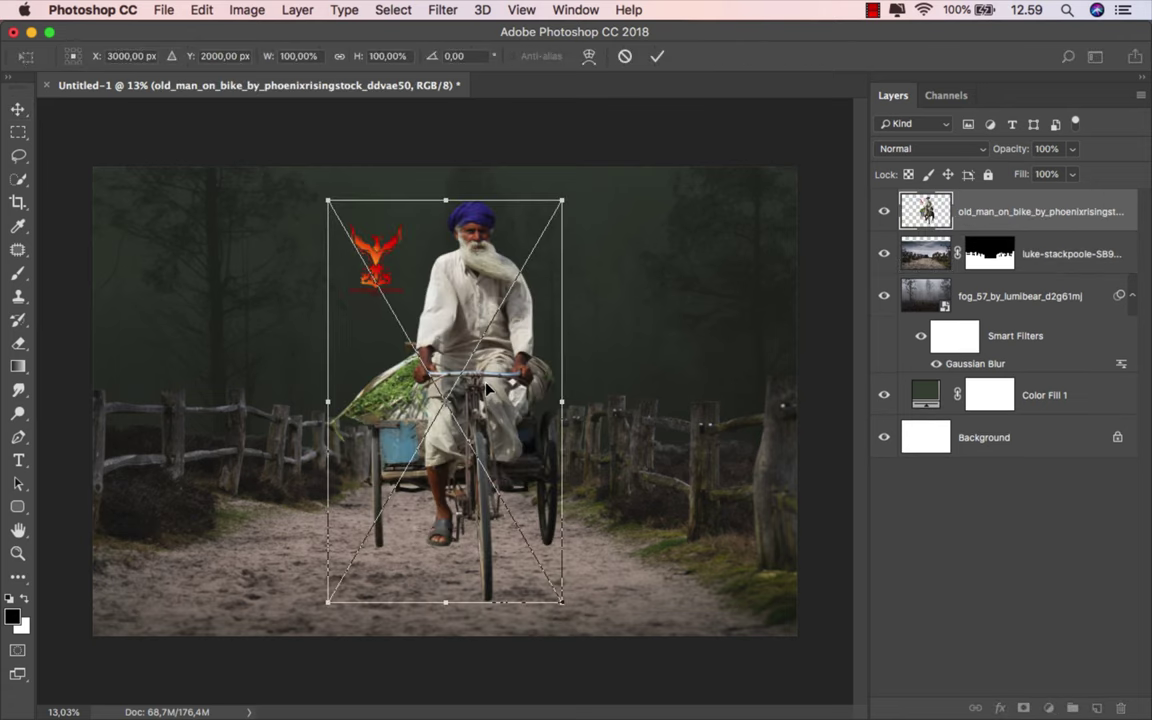
pyautogui.moveTo(562, 201); pyautogui.dragTo(536, 288)
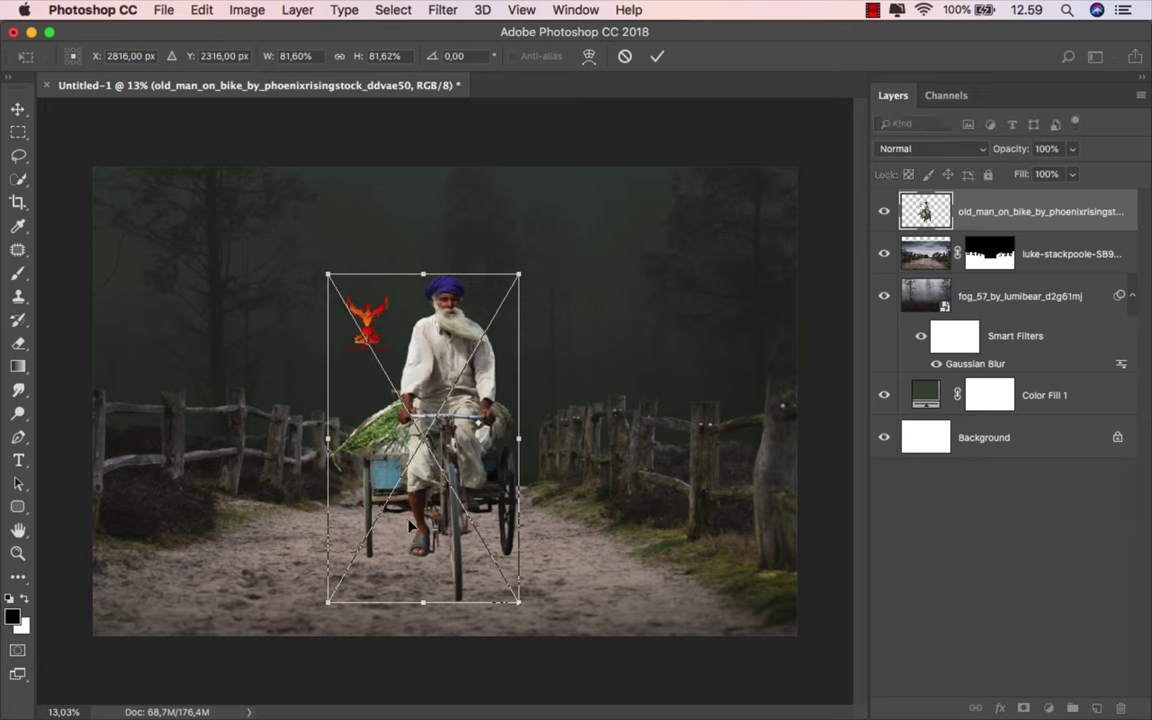
pyautogui.moveTo(325, 601); pyautogui.dragTo(338, 544)
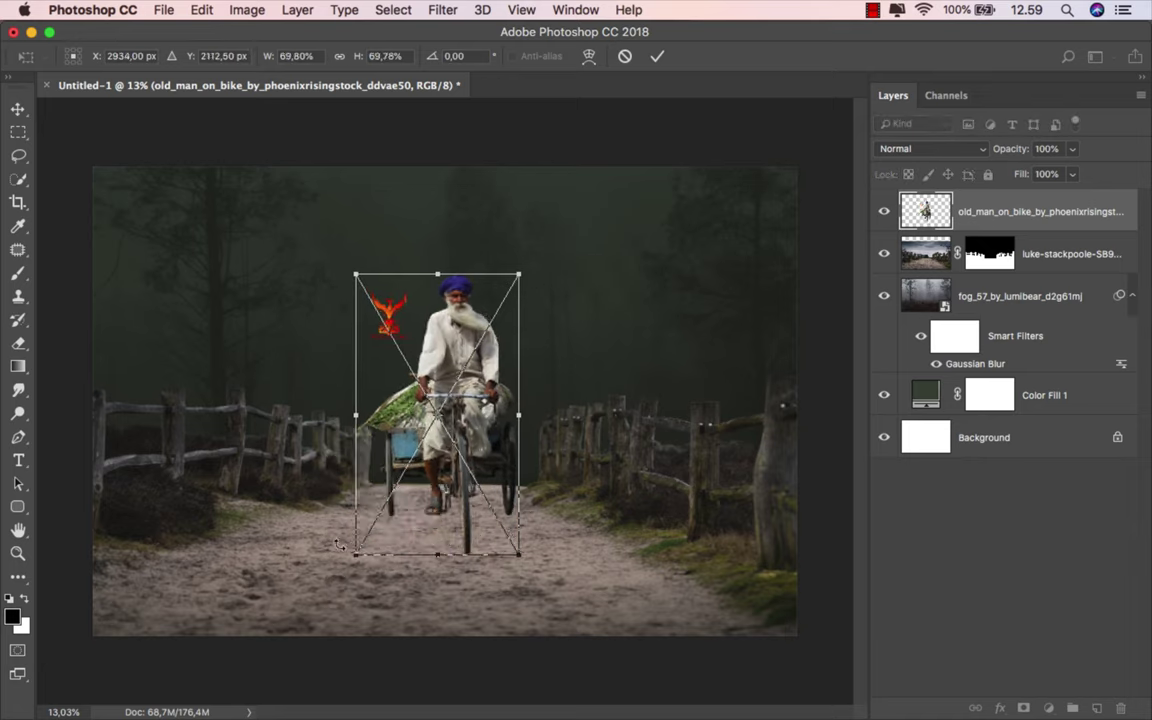
pyautogui.click(656, 57)
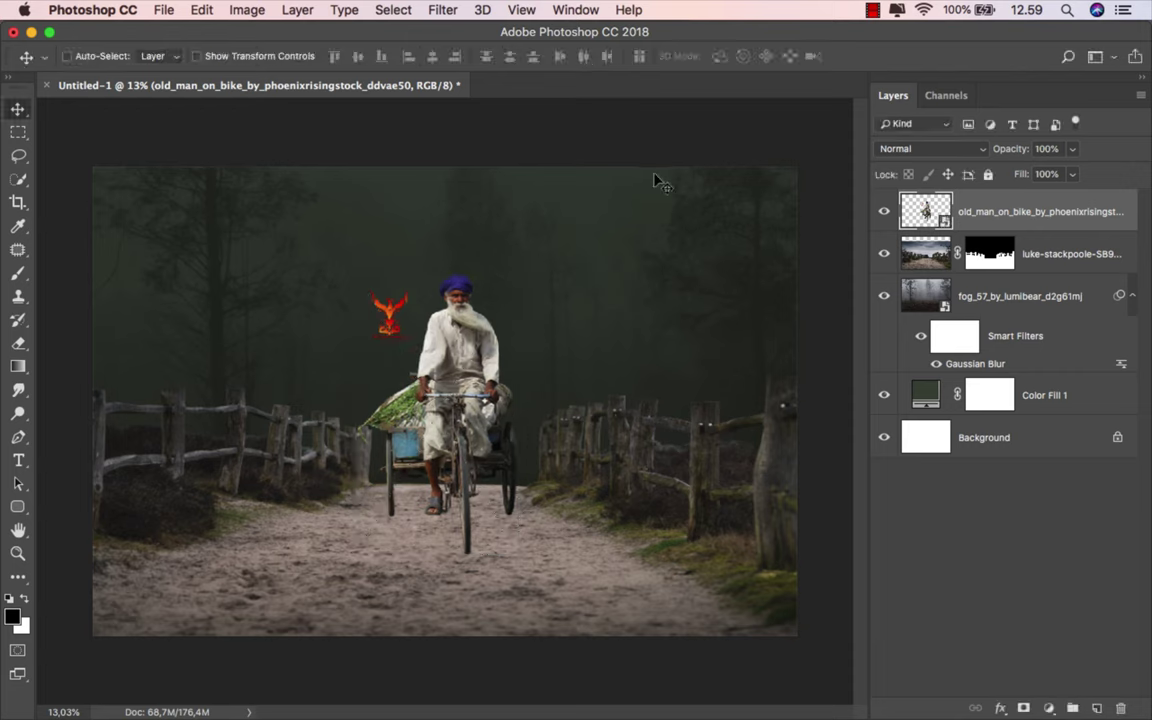
# Move the fenced path layer slightly lower and rasterize the old man layer for erasing.
pyautogui.click(1040, 268)
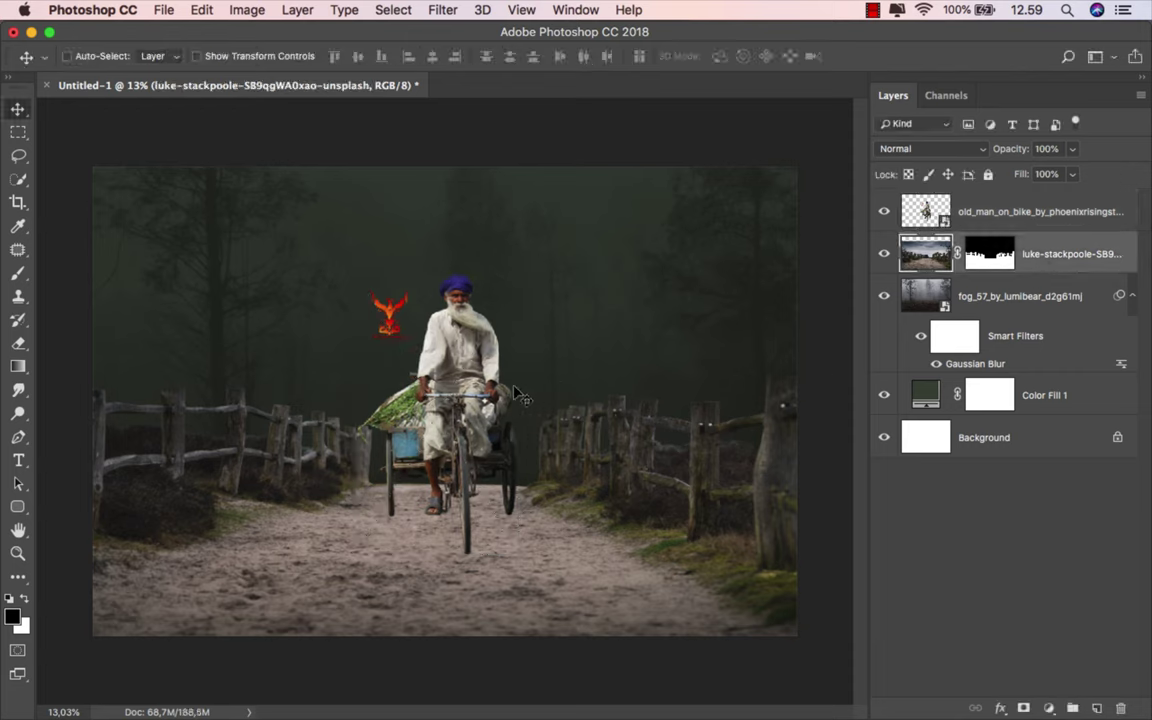
pyautogui.moveTo(472, 400)
pyautogui.mouseDown()
pyautogui.moveTo(478, 430)
pyautogui.moveTo(461, 432)
pyautogui.mouseUp()
pyautogui.click(1004, 202)
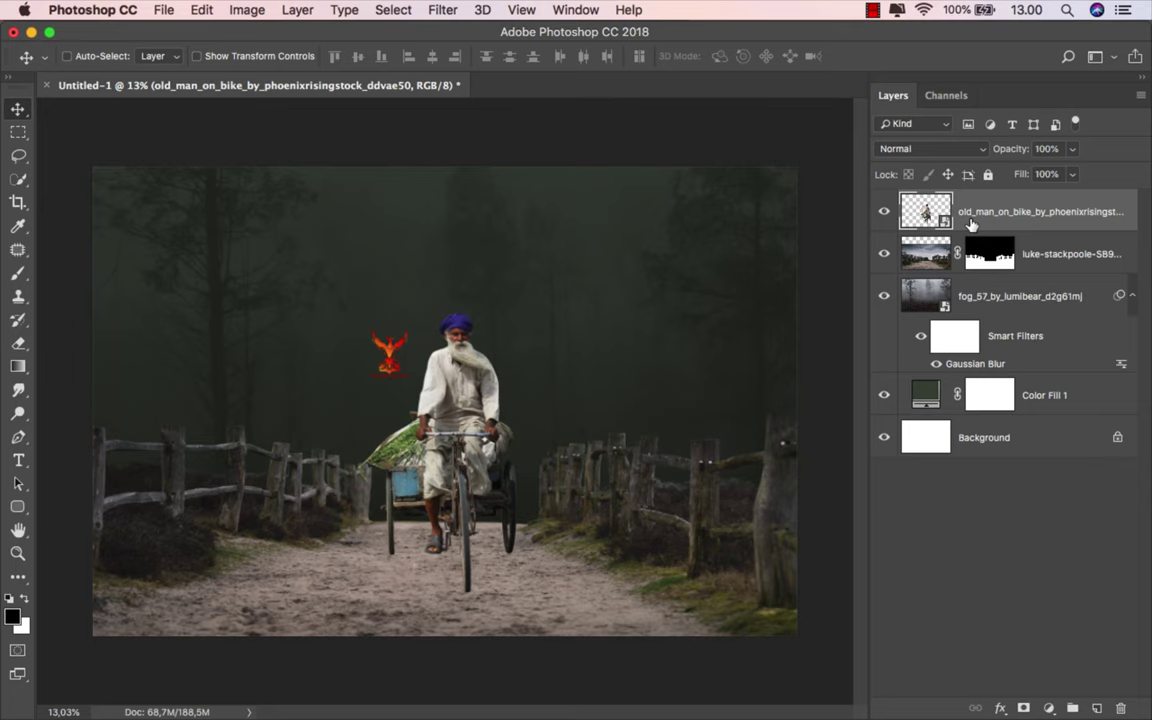
pyautogui.click(18, 342)
pyautogui.click(95, 338)
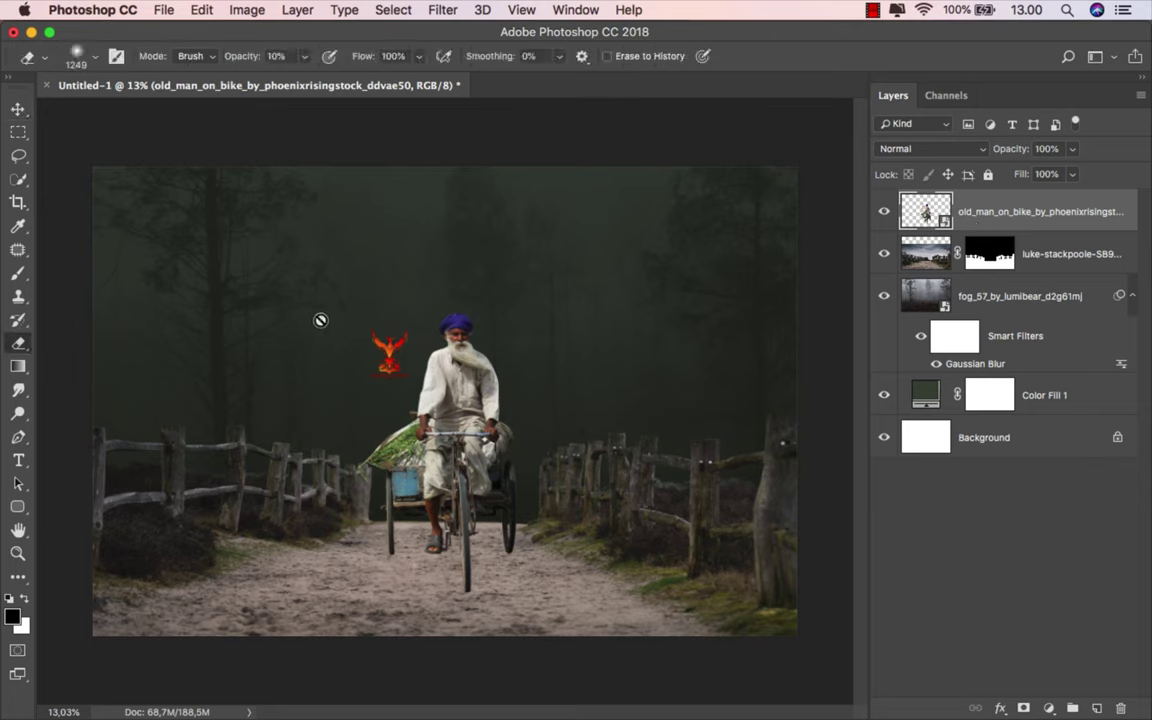
pyautogui.click(320, 320)
pyautogui.click(712, 268)
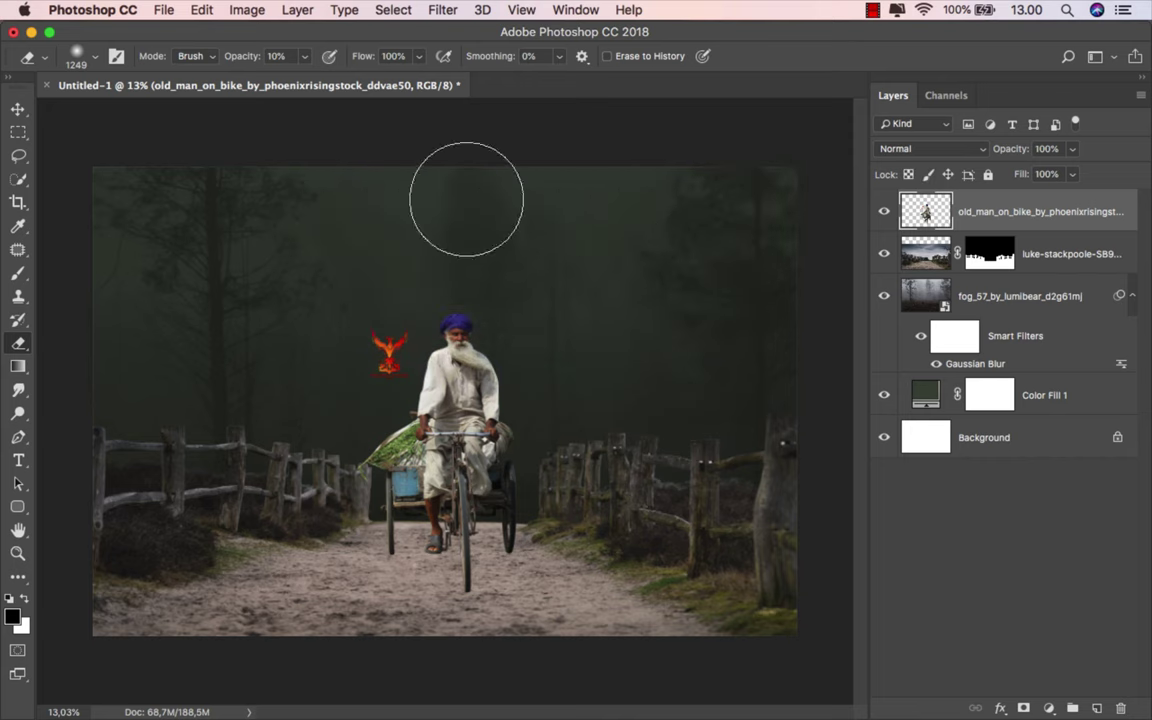
# Erase the red phoenix logo using a hard round Eraser at 100% opacity.
pyautogui.click(305, 56)
pyautogui.moveTo(292, 77); pyautogui.dragTo(376, 80)
pyautogui.moveTo(418, 322)
pyautogui.mouseDown()
pyautogui.moveTo(372, 330)
pyautogui.moveTo(381, 342)
pyautogui.mouseUp()
pyautogui.scroll(3, 381, 342)
pyautogui.rightClick(413, 372)
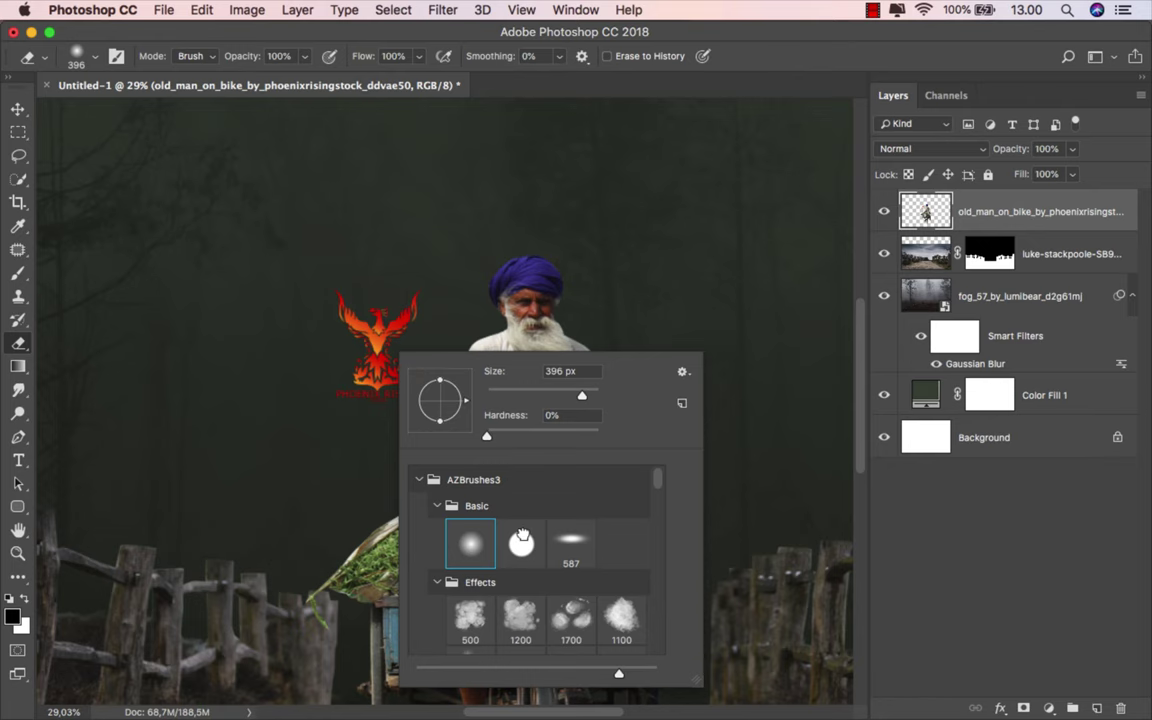
pyautogui.click(521, 540)
pyautogui.moveTo(360, 303)
pyautogui.mouseDown()
pyautogui.moveTo(347, 363)
pyautogui.moveTo(373, 391)
pyautogui.moveTo(402, 272)
pyautogui.mouseUp()
pyautogui.press('super+0')
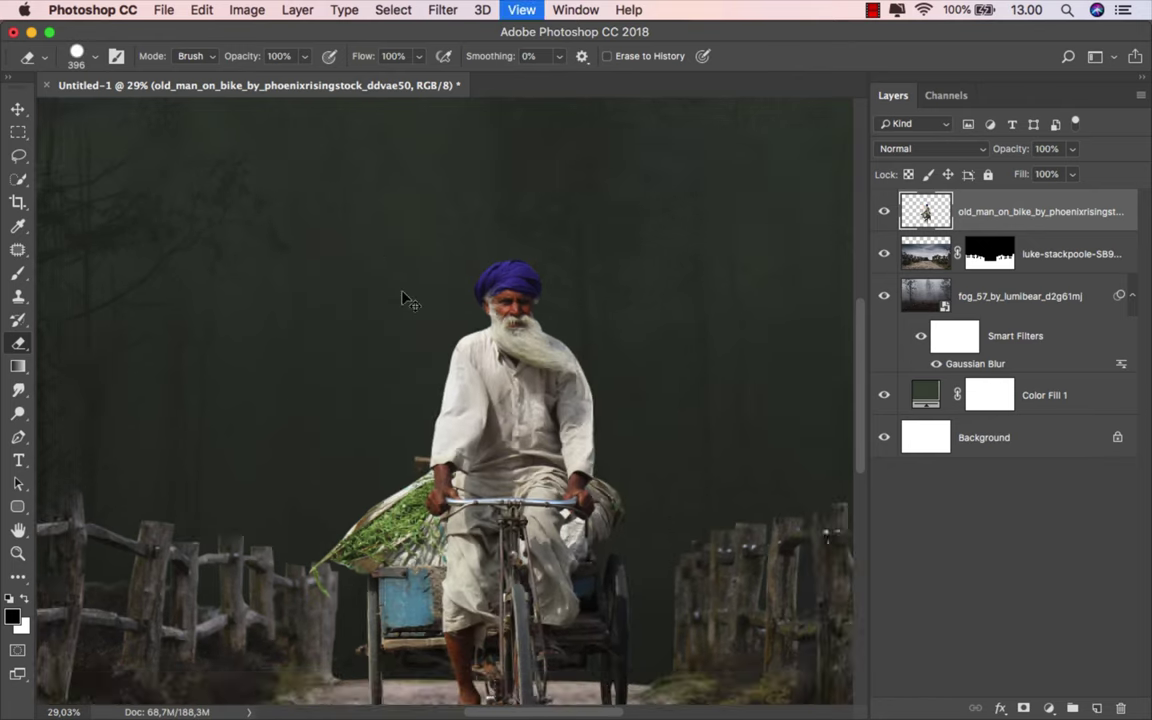
# Add a new Layer 1 above the fenced path photo and clip it to that layer.
pyautogui.press('v')
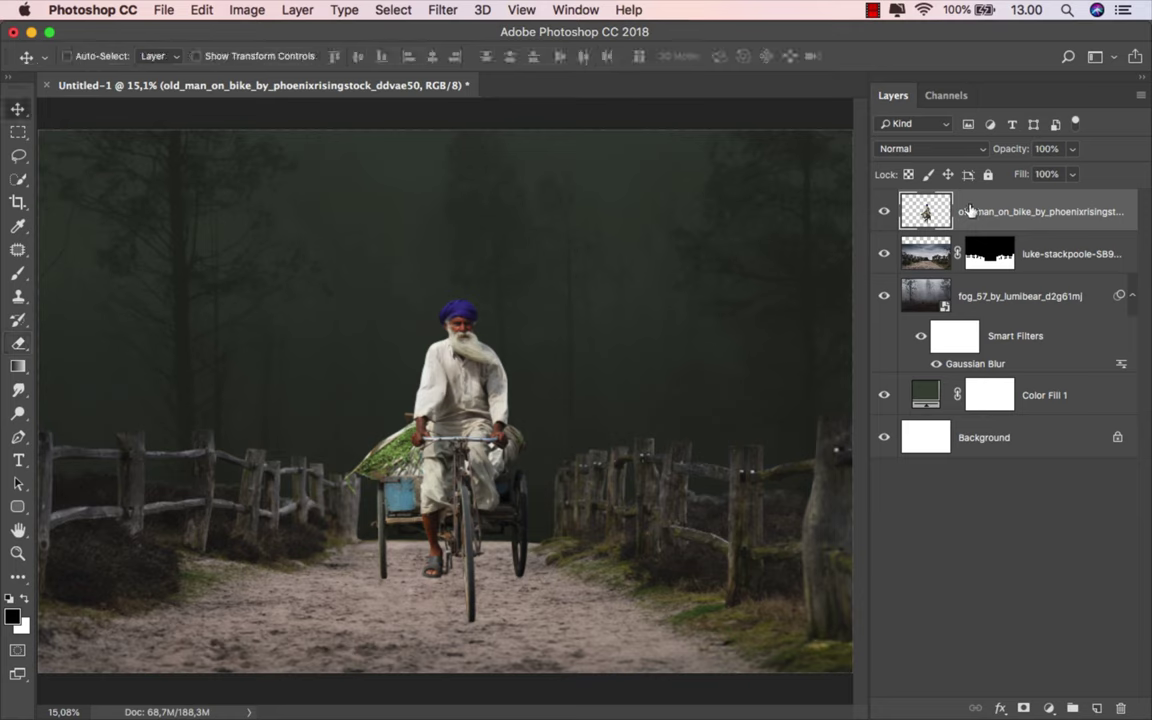
pyautogui.click(1042, 256)
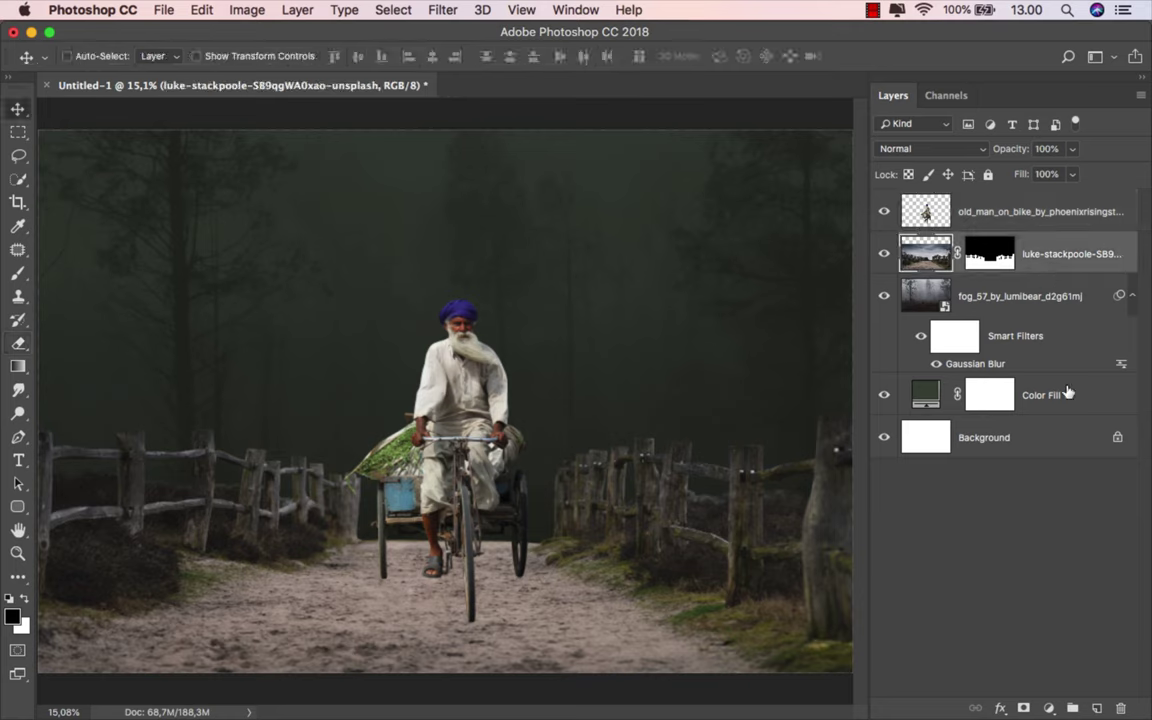
pyautogui.click(1093, 707)
pyautogui.rightClick(1015, 260)
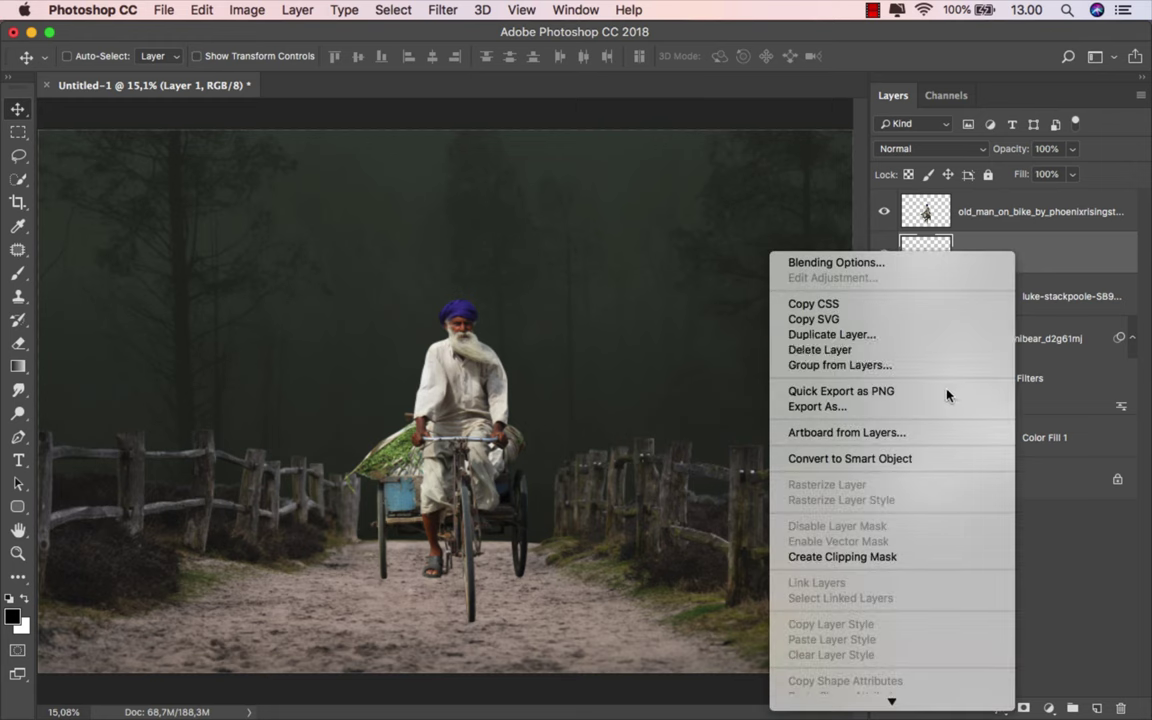
pyautogui.click(867, 555)
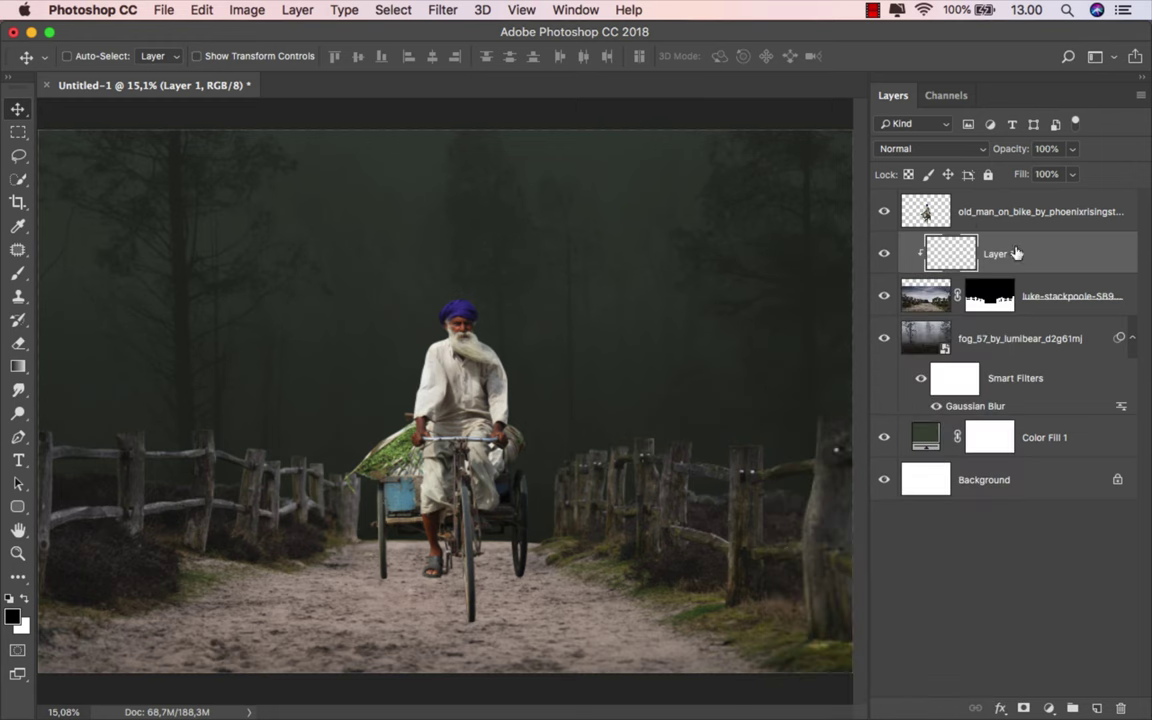
# Pick the soft brush, zoom in on the left fence, and shrink the brush size.
pyautogui.rightClick(16, 268)
pyautogui.click(70, 267)
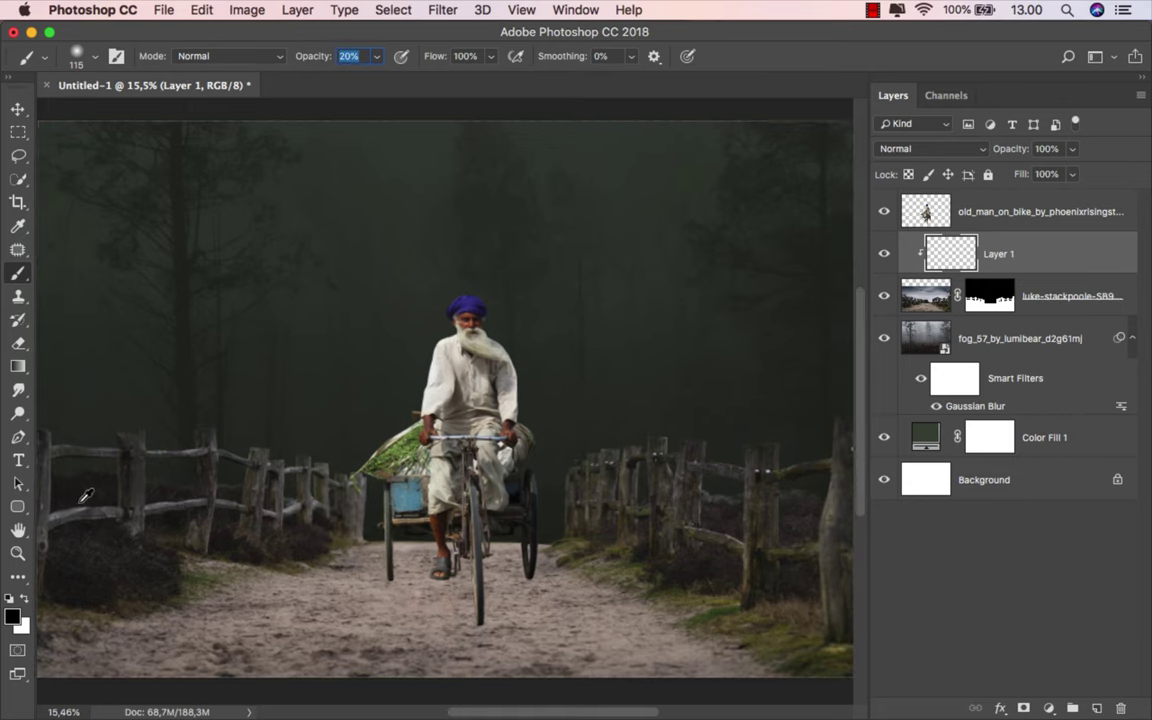
pyautogui.scroll(5, 67, 489)
pyautogui.moveTo(67, 489); pyautogui.dragTo(428, 476)
pyautogui.scroll(2, 428, 476)
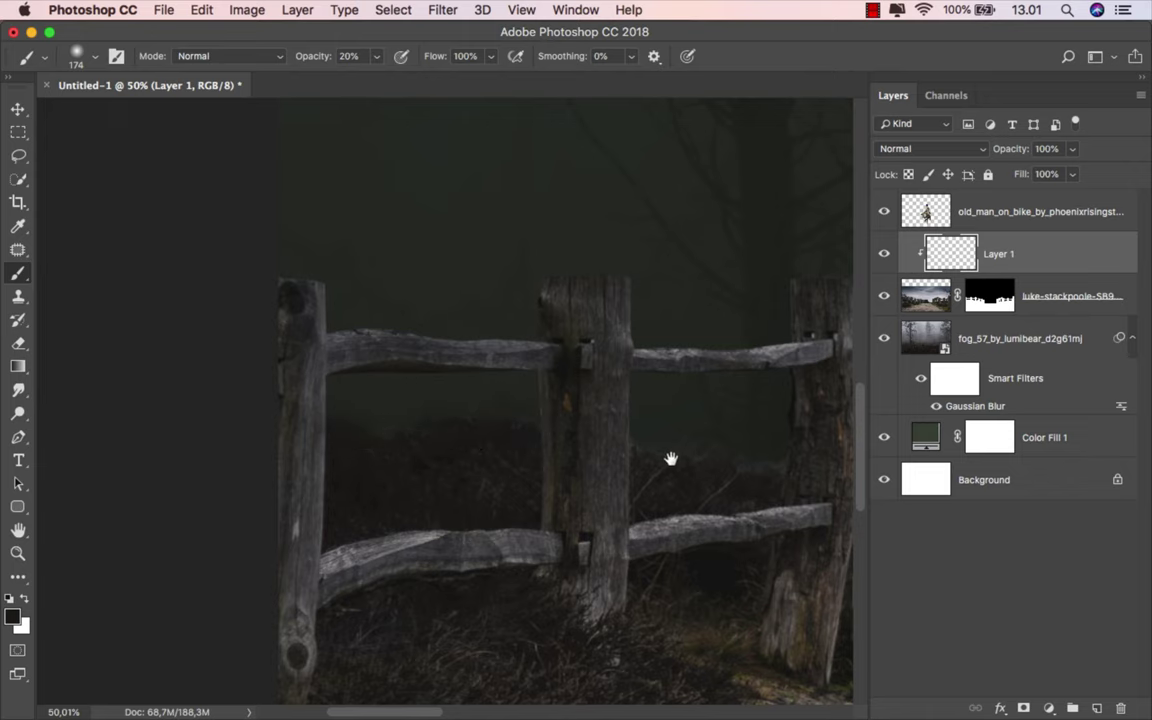
pyautogui.moveTo(668, 463); pyautogui.dragTo(443, 470)
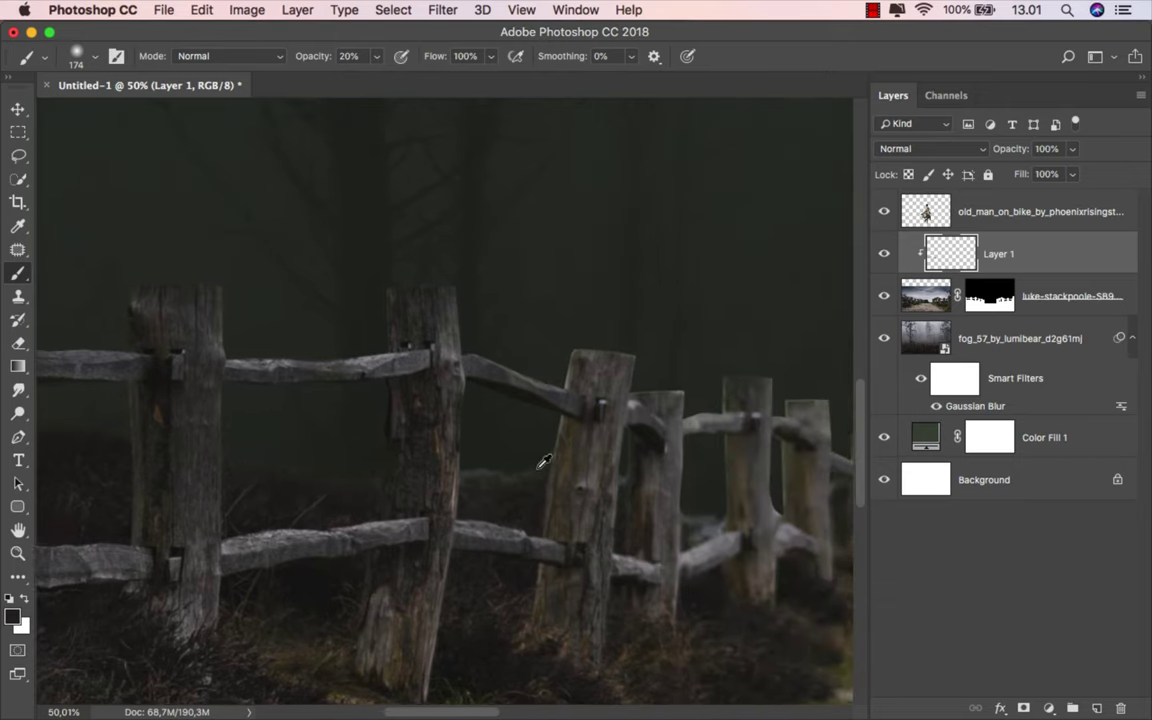
pyautogui.moveTo(491, 480); pyautogui.dragTo(475, 476)
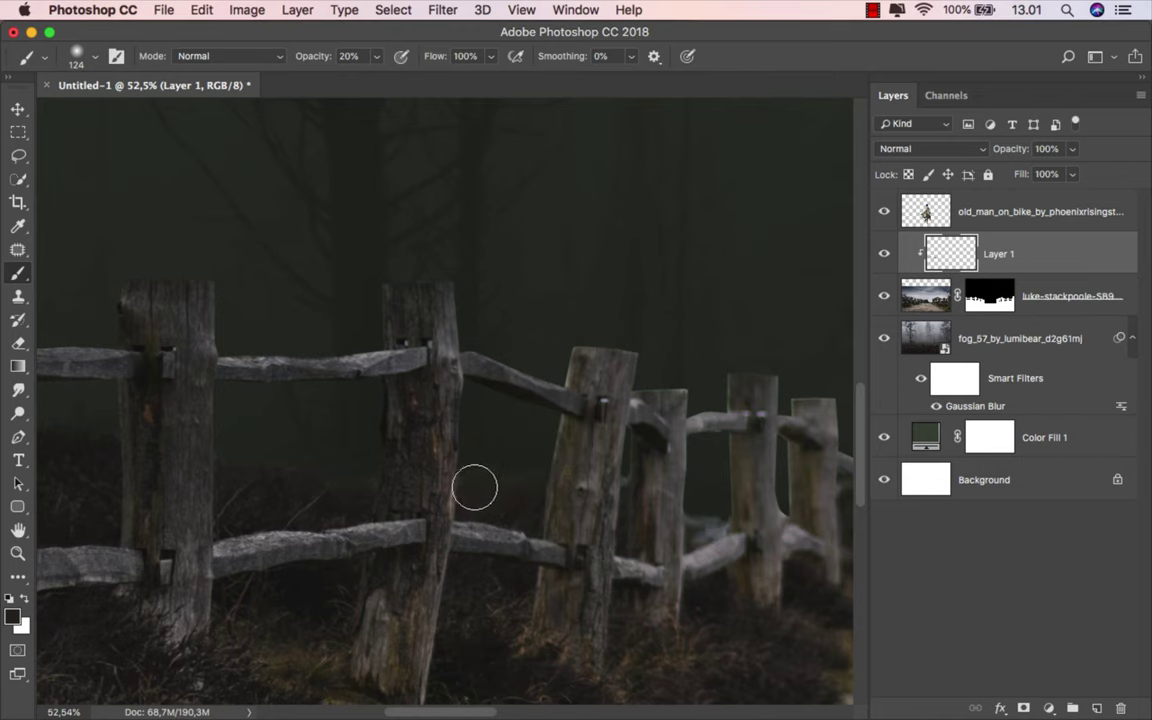
pyautogui.scroll(3, 442, 483)
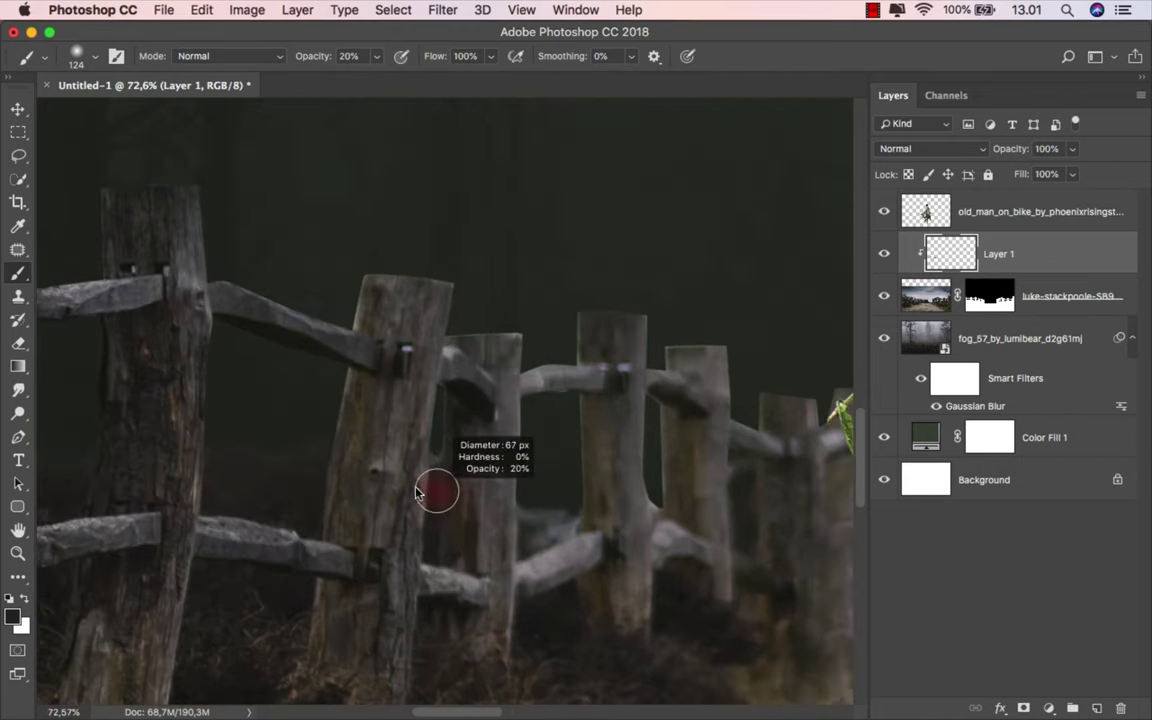
pyautogui.moveTo(437, 488); pyautogui.dragTo(436, 472)
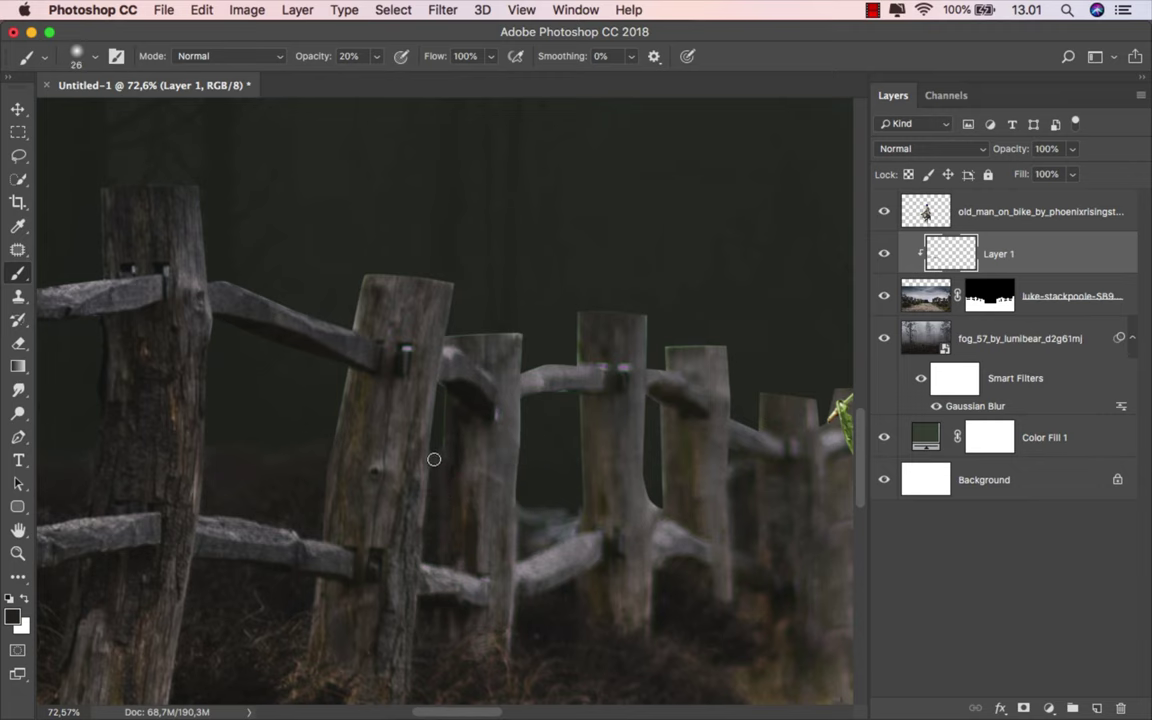
pyautogui.hscroll(5, 419, 455)
pyautogui.scroll(-2, 419, 455)
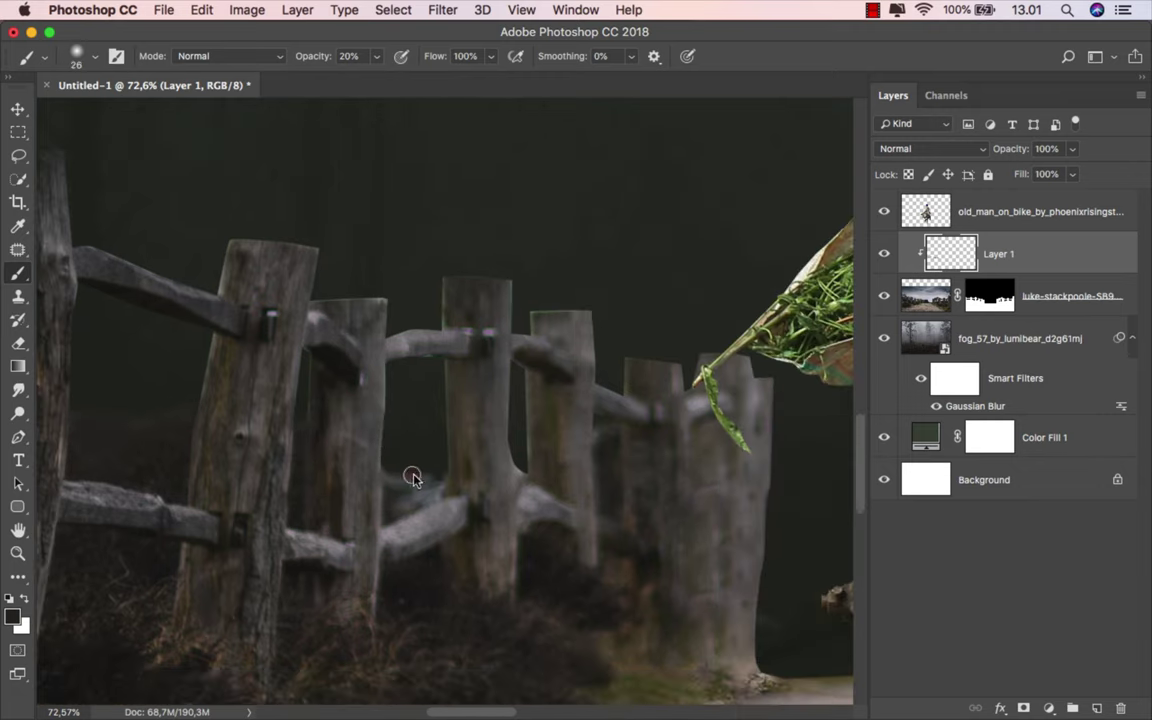
pyautogui.moveTo(427, 487); pyautogui.dragTo(416, 487)
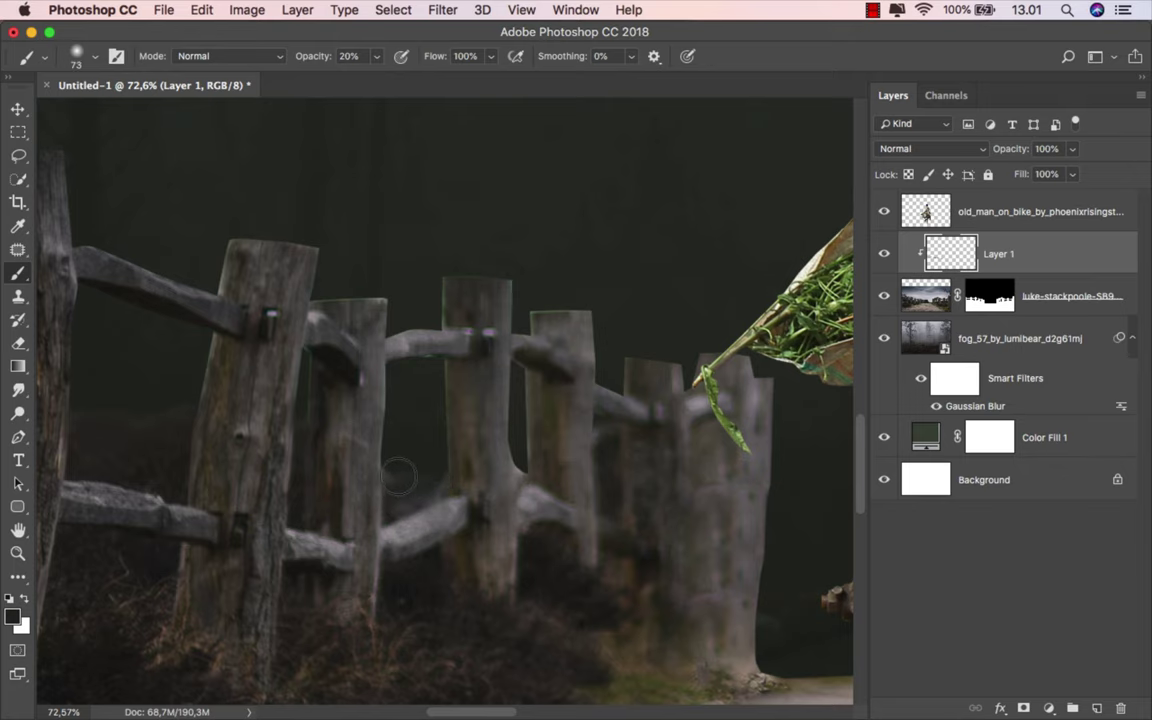
pyautogui.hscroll(3, 450, 476)
pyautogui.moveTo(443, 463); pyautogui.dragTo(429, 463)
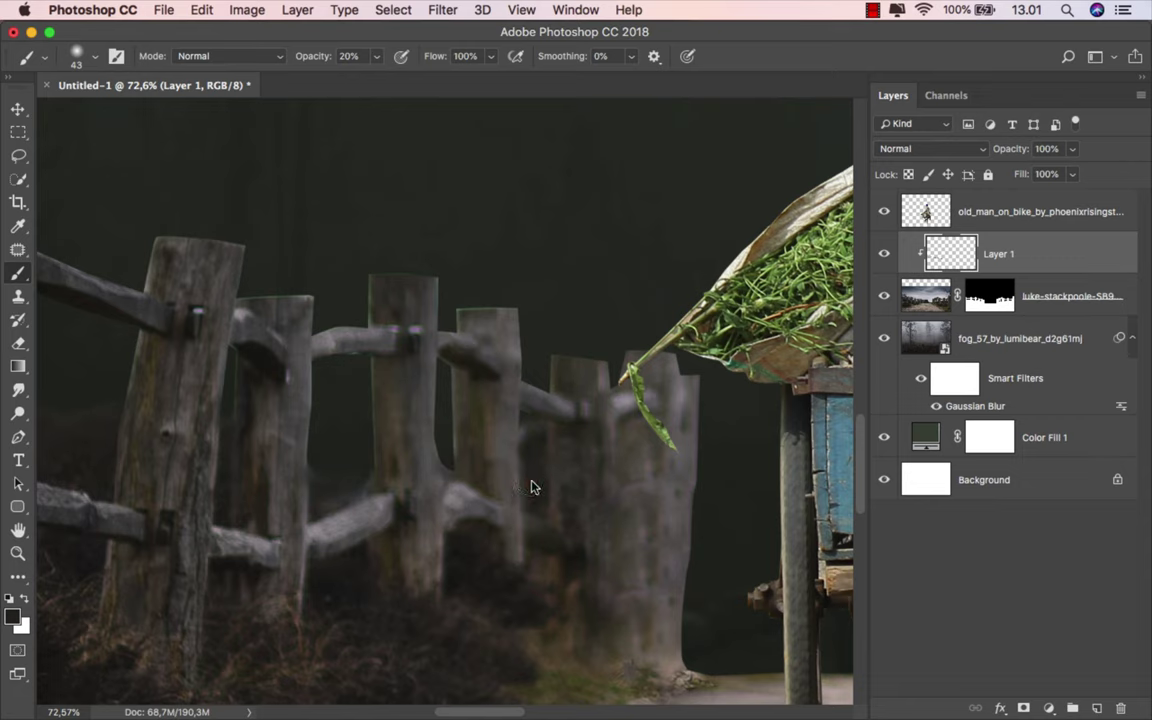
# Brush soft haze over the fences on Layer 1, resizing the brush up to about 123 px.
pyautogui.scroll(-5, 437, 443)
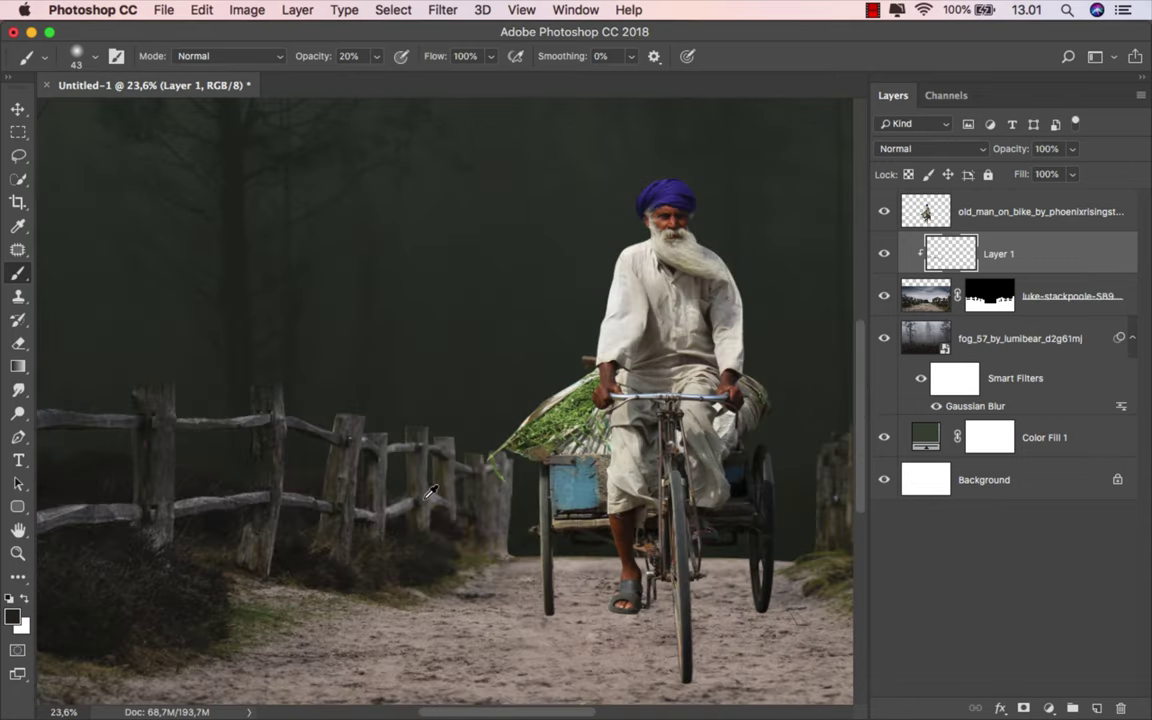
pyautogui.scroll(5, 404, 520)
pyautogui.scroll(1, 398, 494)
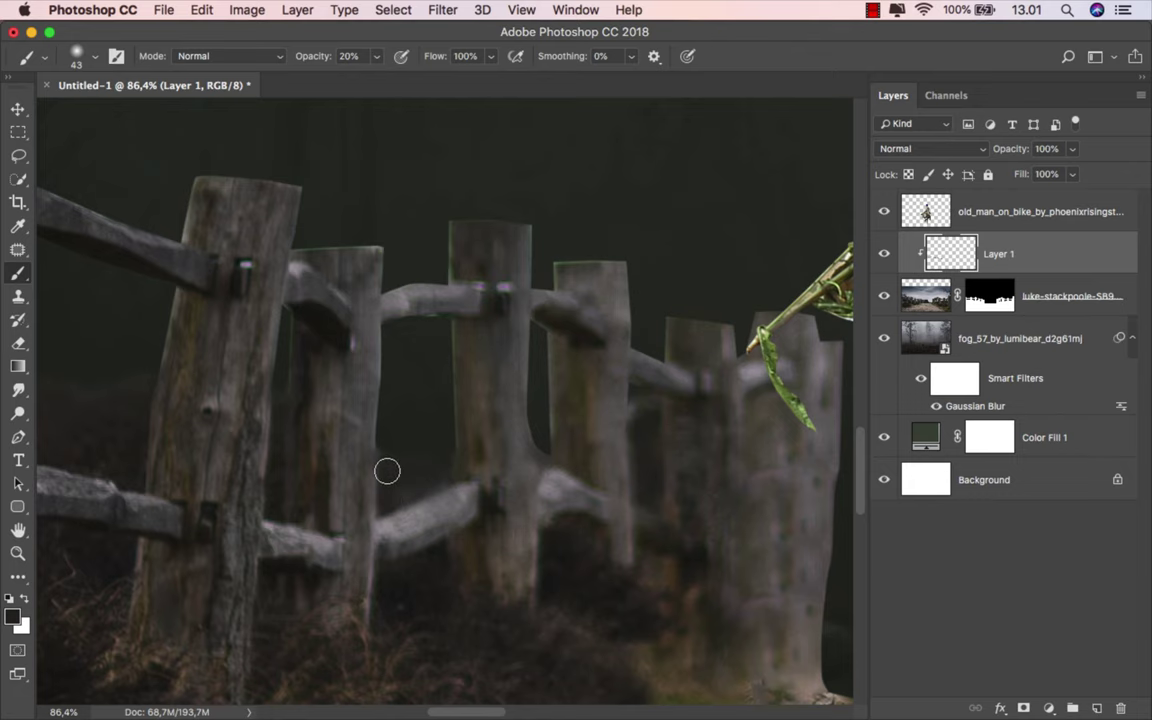
pyautogui.scroll(-2, 395, 440)
pyautogui.scroll(-3, 330, 432)
pyautogui.scroll(3, 300, 440)
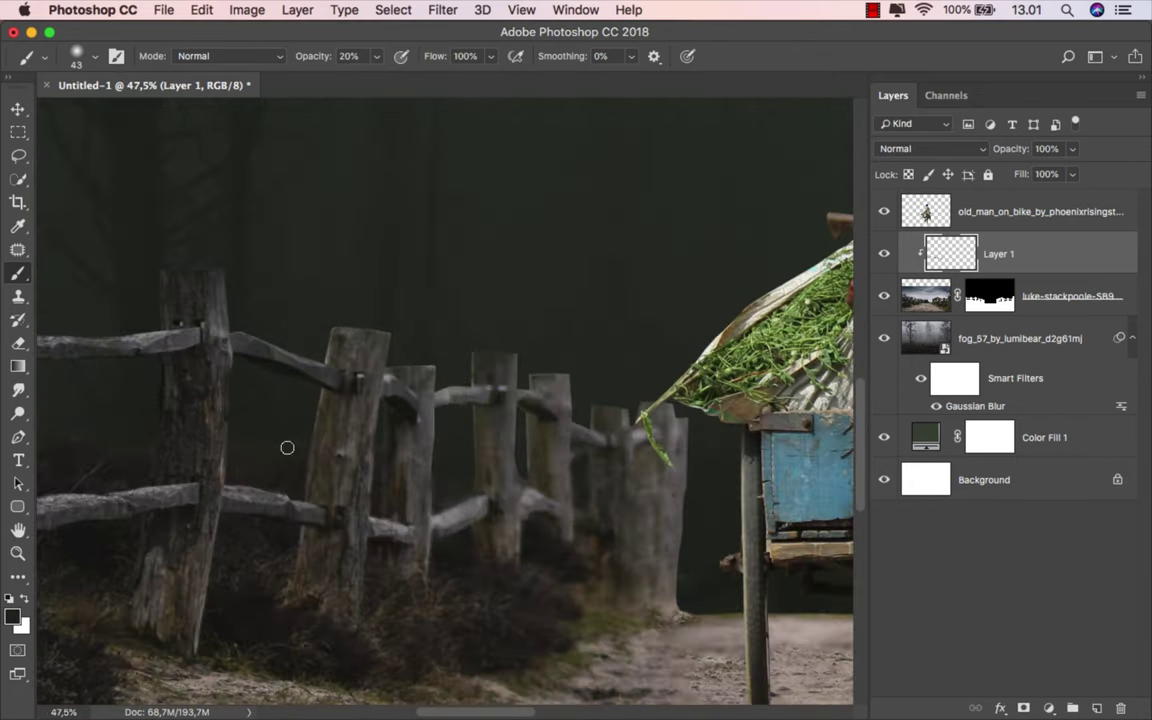
pyautogui.scroll(-3, 257, 442)
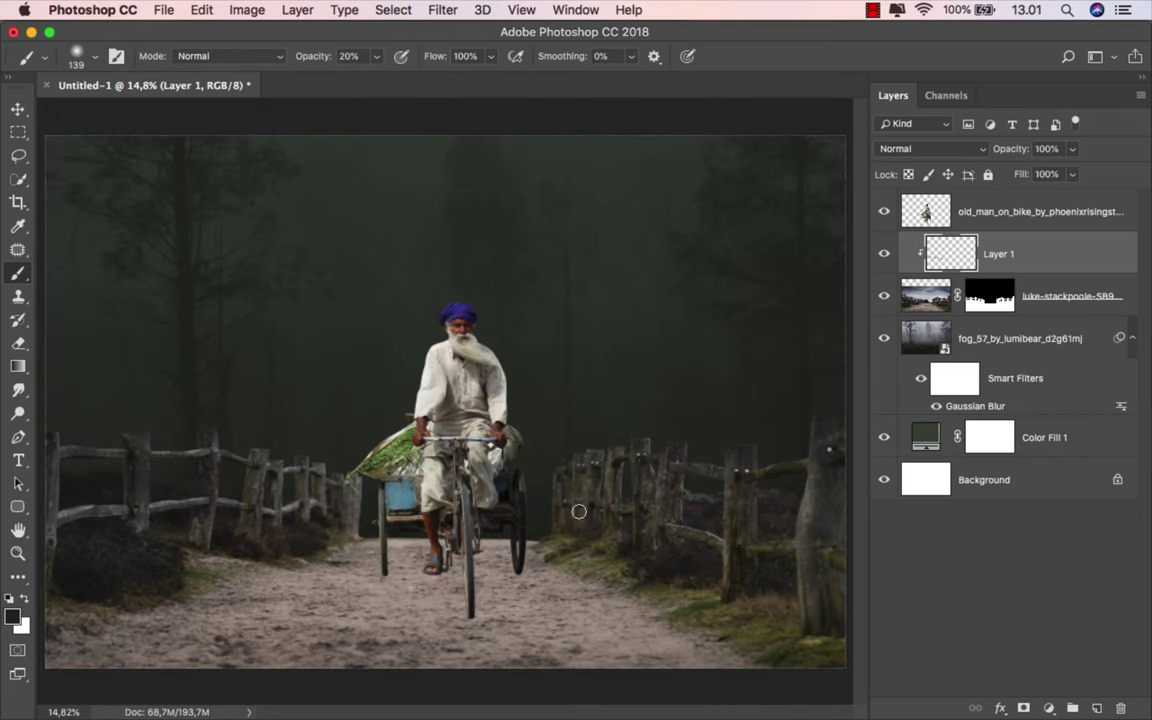
pyautogui.scroll(1, 590, 510)
pyautogui.scroll(2, 620, 507)
pyautogui.scroll(2, 650, 503)
pyautogui.scroll(2, 684, 499)
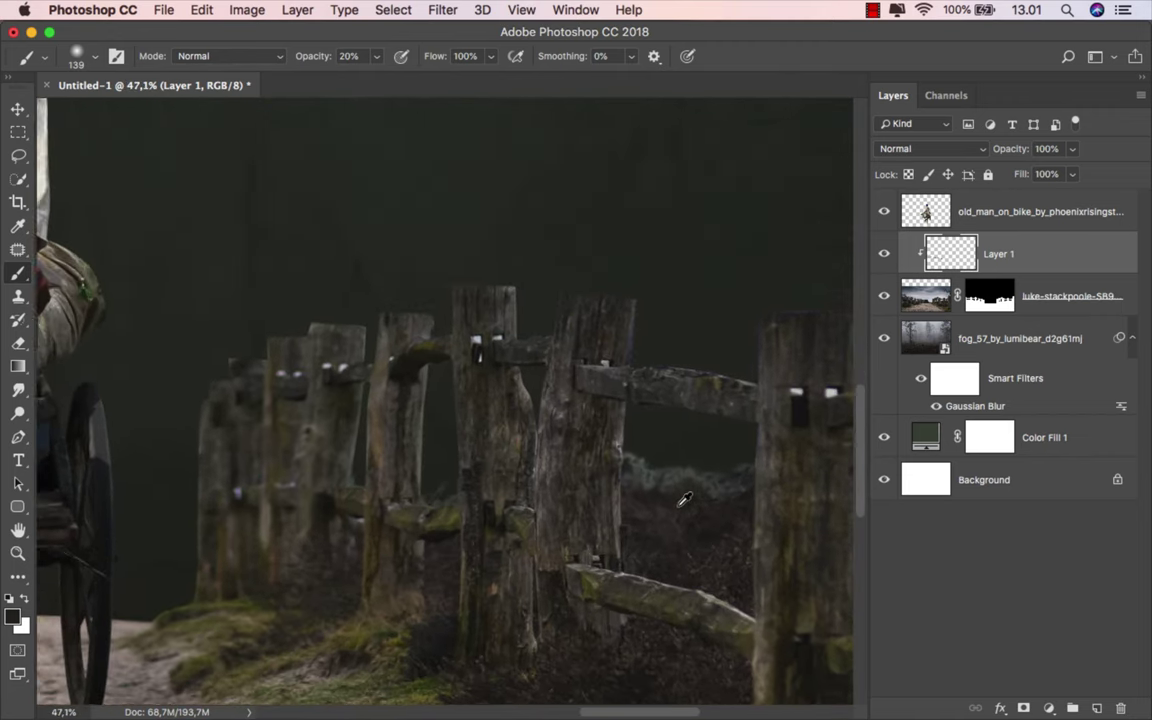
pyautogui.scroll(2, 684, 499)
pyautogui.moveTo(650, 476); pyautogui.dragTo(672, 476)
pyautogui.moveTo(563, 453); pyautogui.dragTo(448, 459)
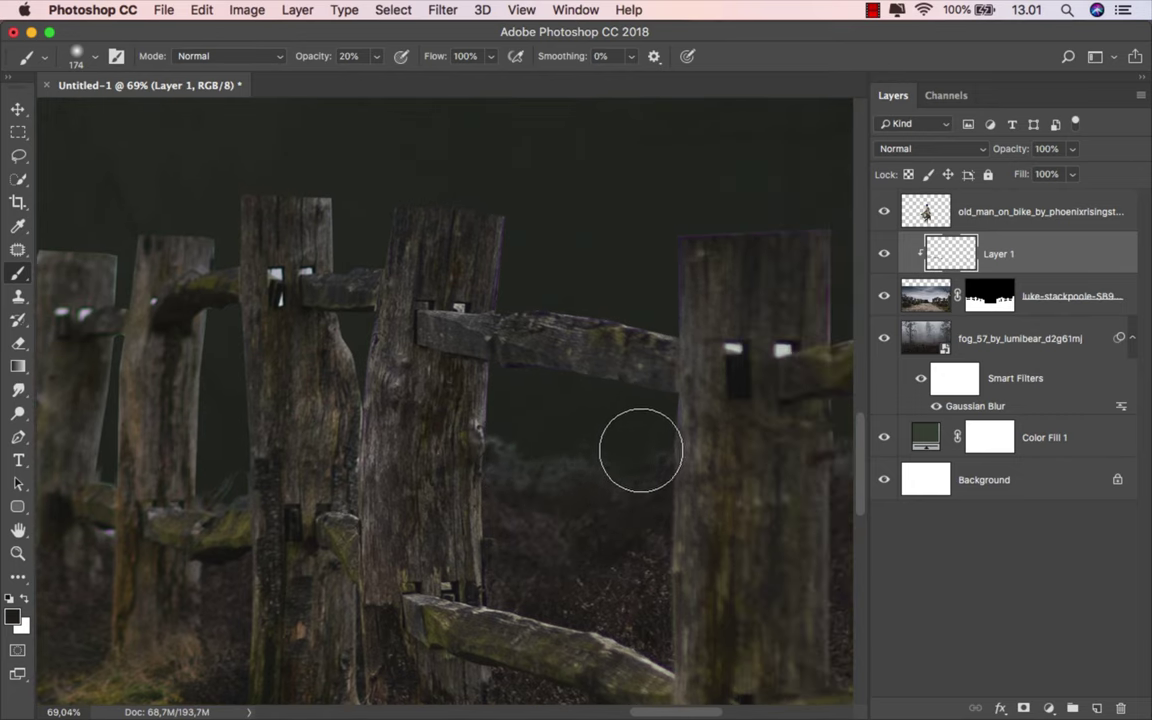
pyautogui.moveTo(514, 458)
pyautogui.mouseDown()
pyautogui.moveTo(503, 443)
pyautogui.moveTo(509, 465)
pyautogui.moveTo(571, 463)
pyautogui.moveTo(558, 527)
pyautogui.moveTo(609, 570)
pyautogui.moveTo(854, 562)
pyautogui.mouseUp()
pyautogui.moveTo(501, 489)
pyautogui.mouseDown()
pyautogui.moveTo(470, 470)
pyautogui.moveTo(458, 489)
pyautogui.moveTo(432, 478)
pyautogui.mouseUp()
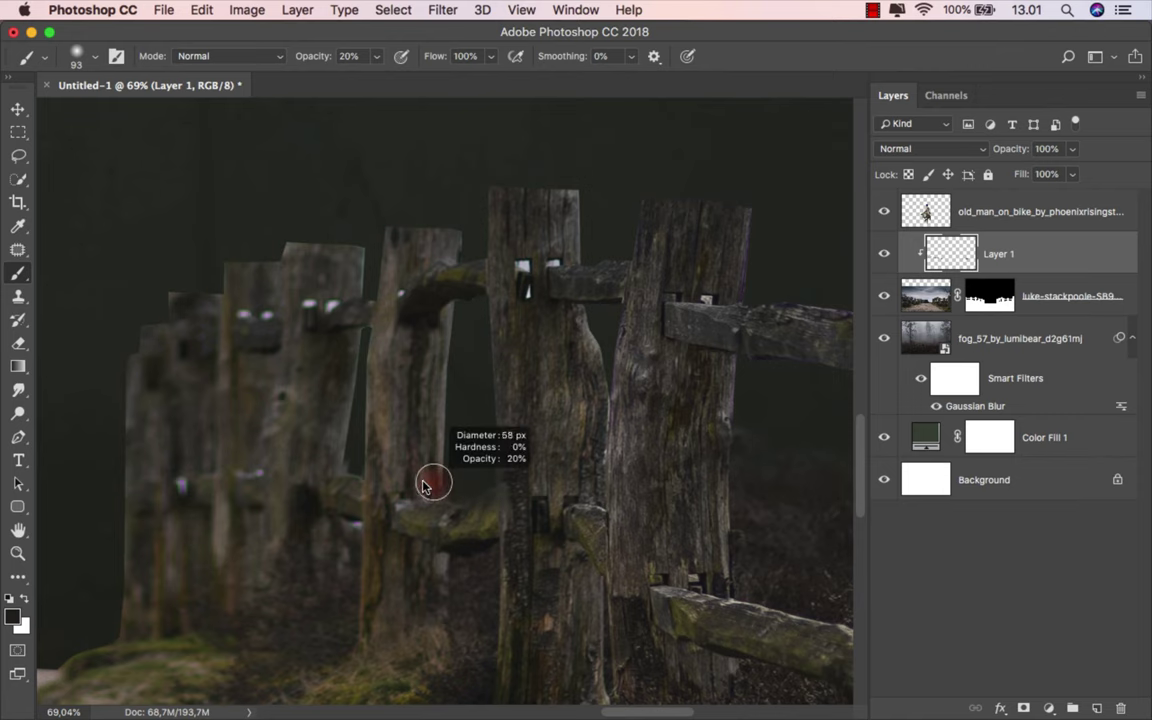
pyautogui.scroll(3, 400, 470)
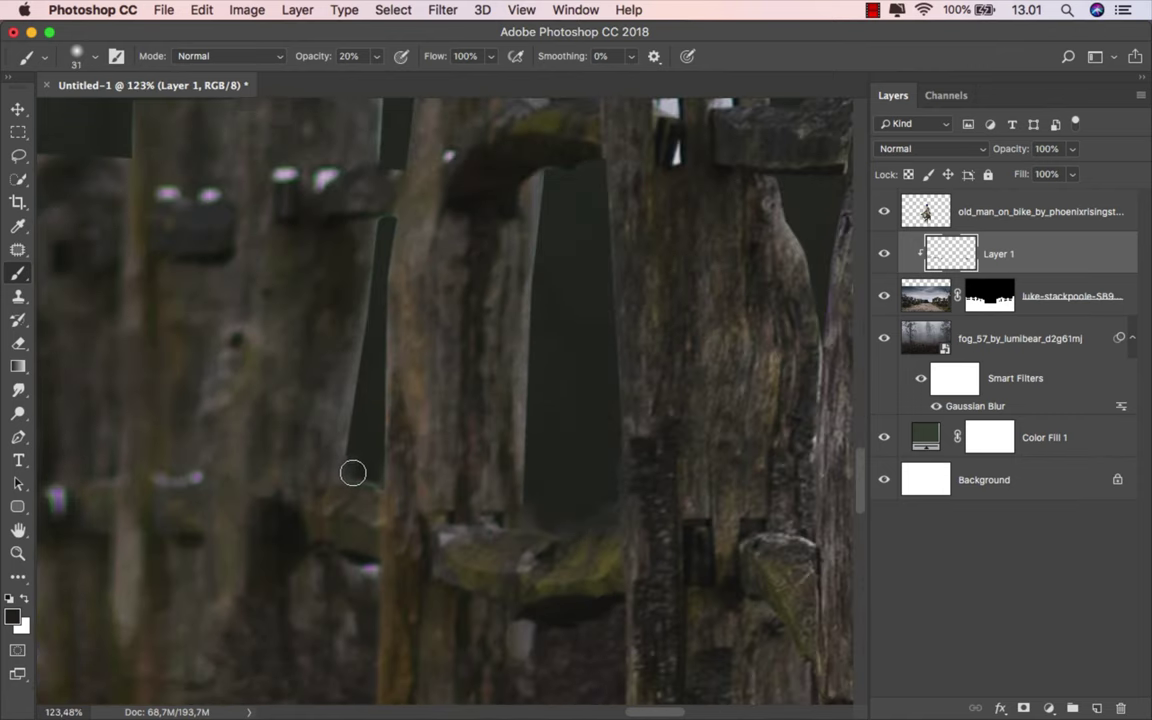
pyautogui.scroll(-3, 357, 466)
pyautogui.scroll(-1, 357, 466)
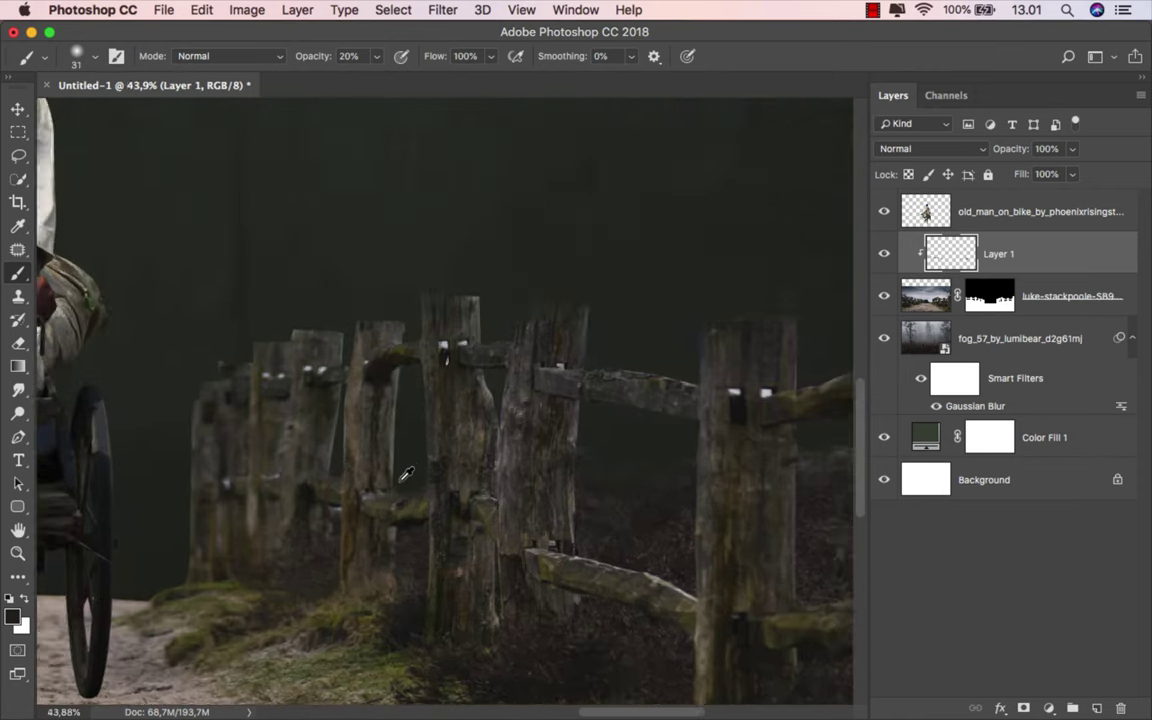
pyautogui.scroll(4, 443, 499)
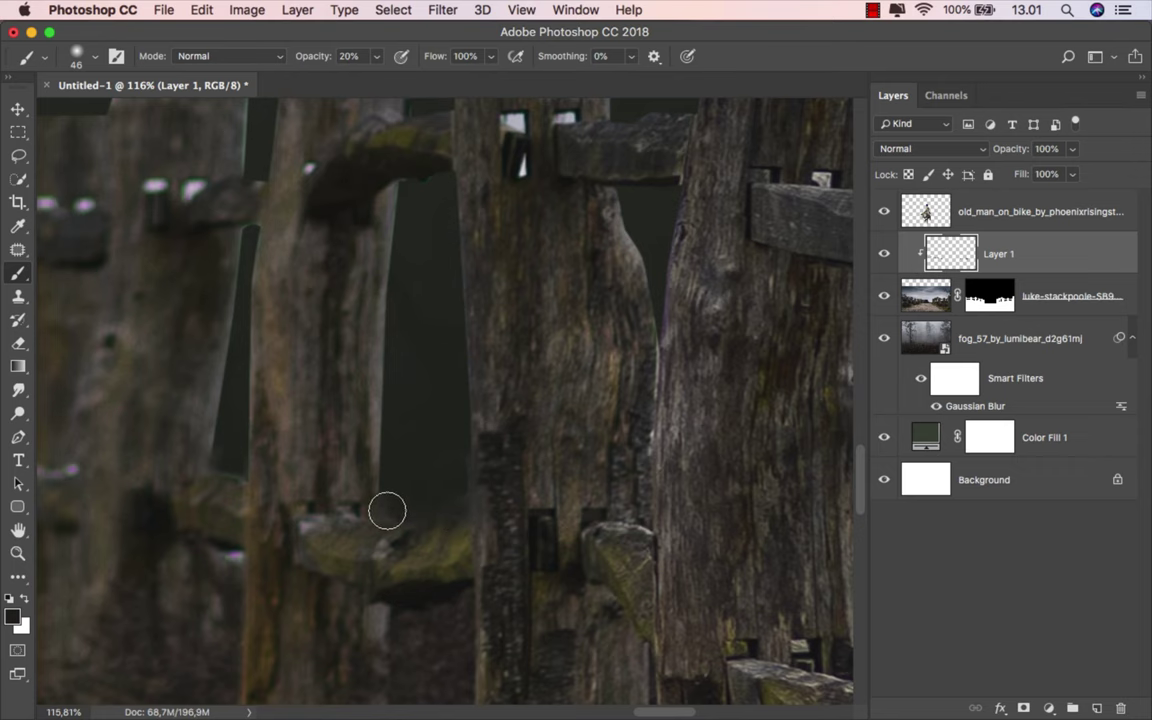
pyautogui.scroll(-4, 387, 511)
pyautogui.scroll(2, 586, 506)
pyautogui.moveTo(575, 490); pyautogui.dragTo(589, 454)
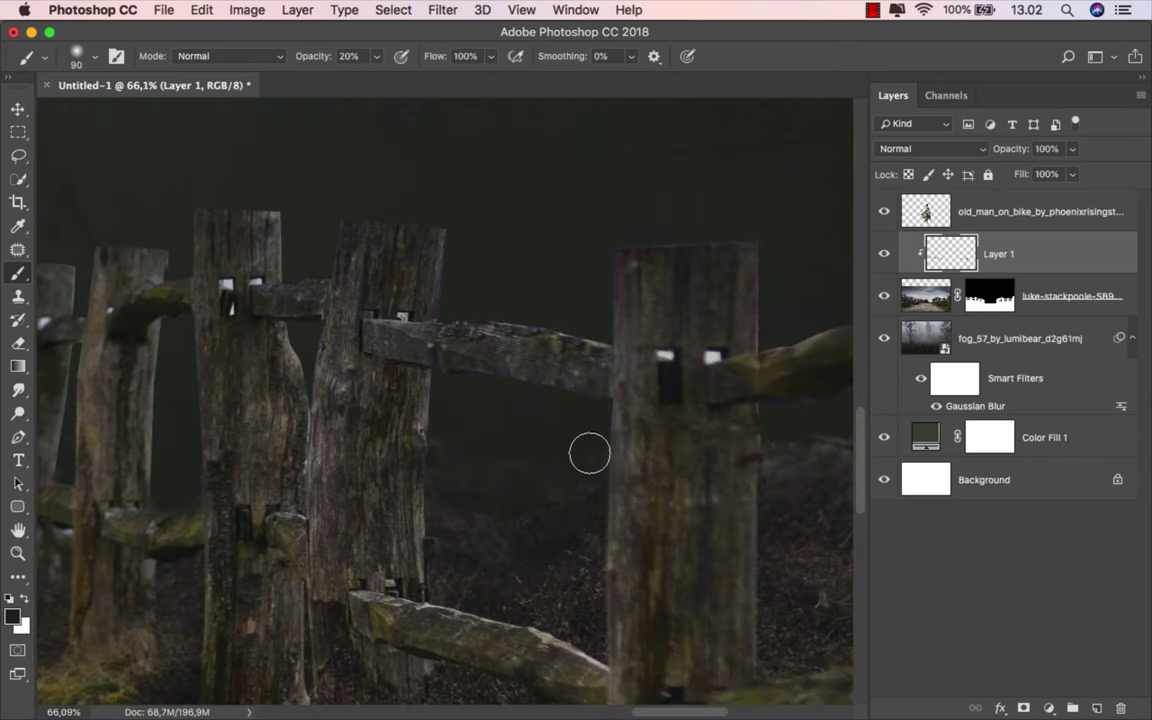
pyautogui.hscroll(5, 562, 480)
pyautogui.hscroll(5, 378, 488)
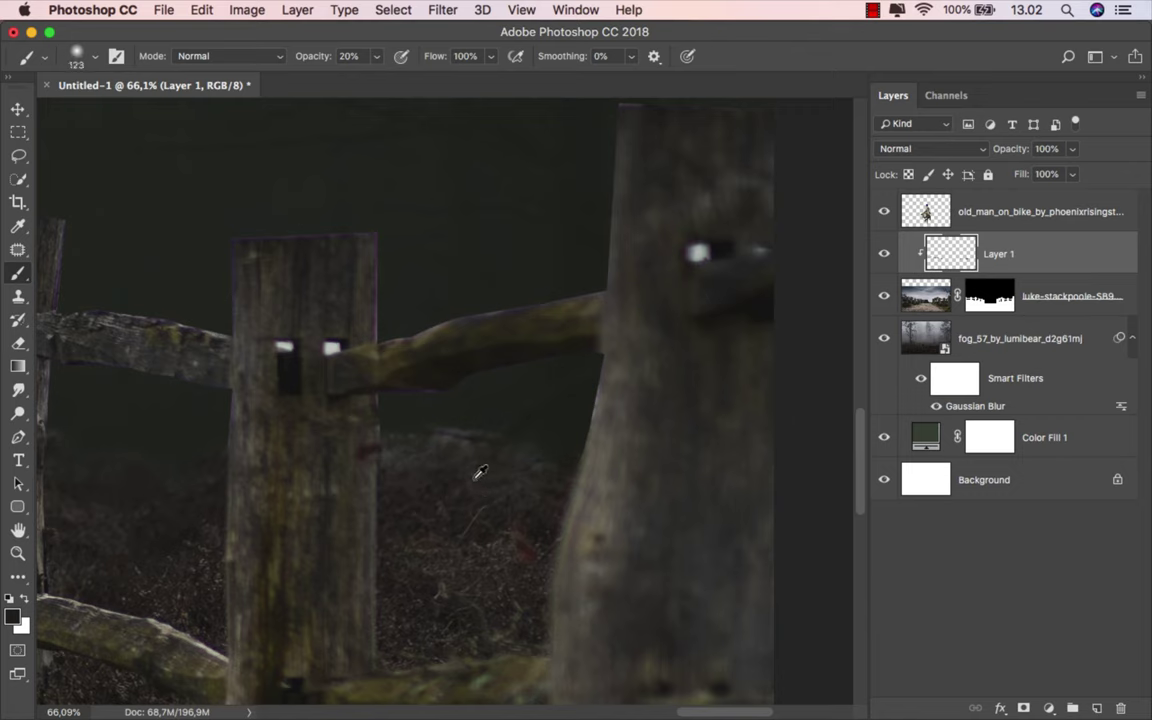
pyautogui.moveTo(478, 470); pyautogui.dragTo(490, 456)
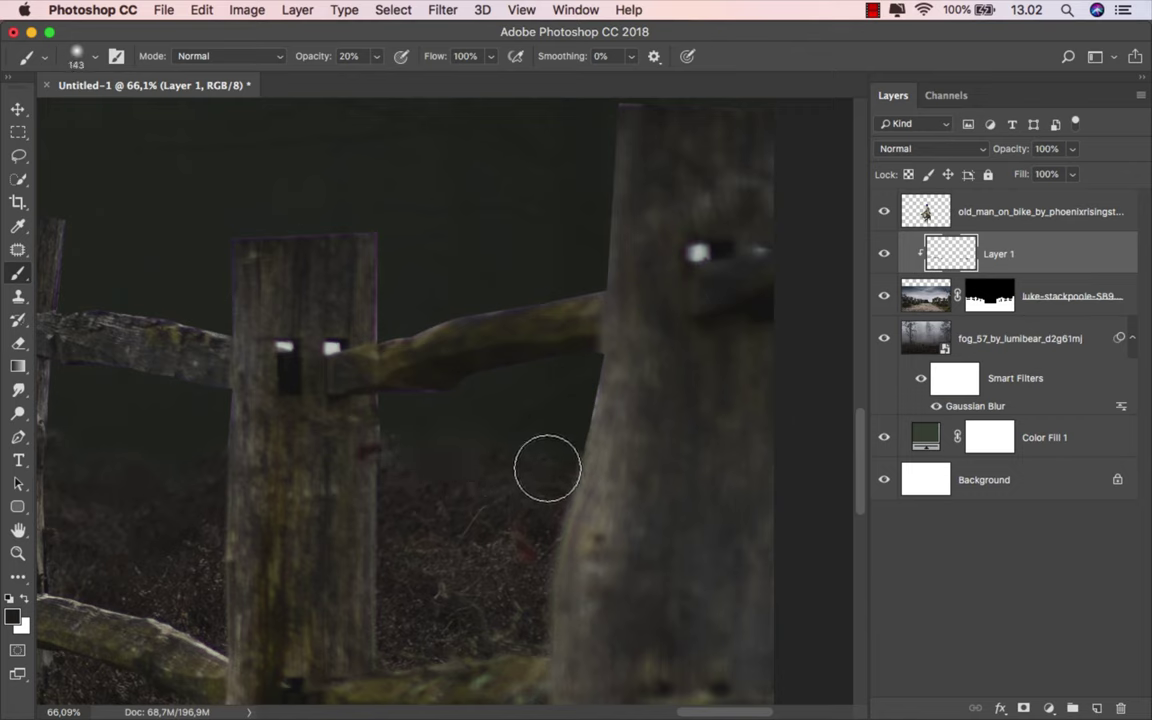
pyautogui.scroll(-3, 460, 452)
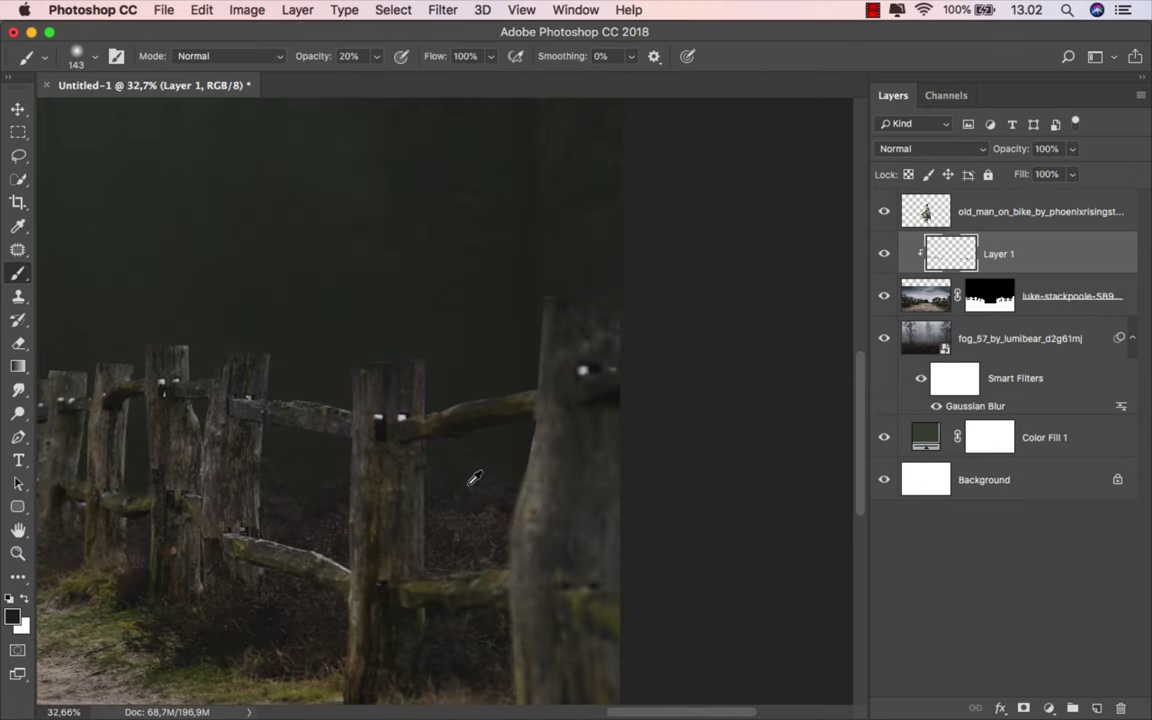
pyautogui.scroll(-3, 469, 497)
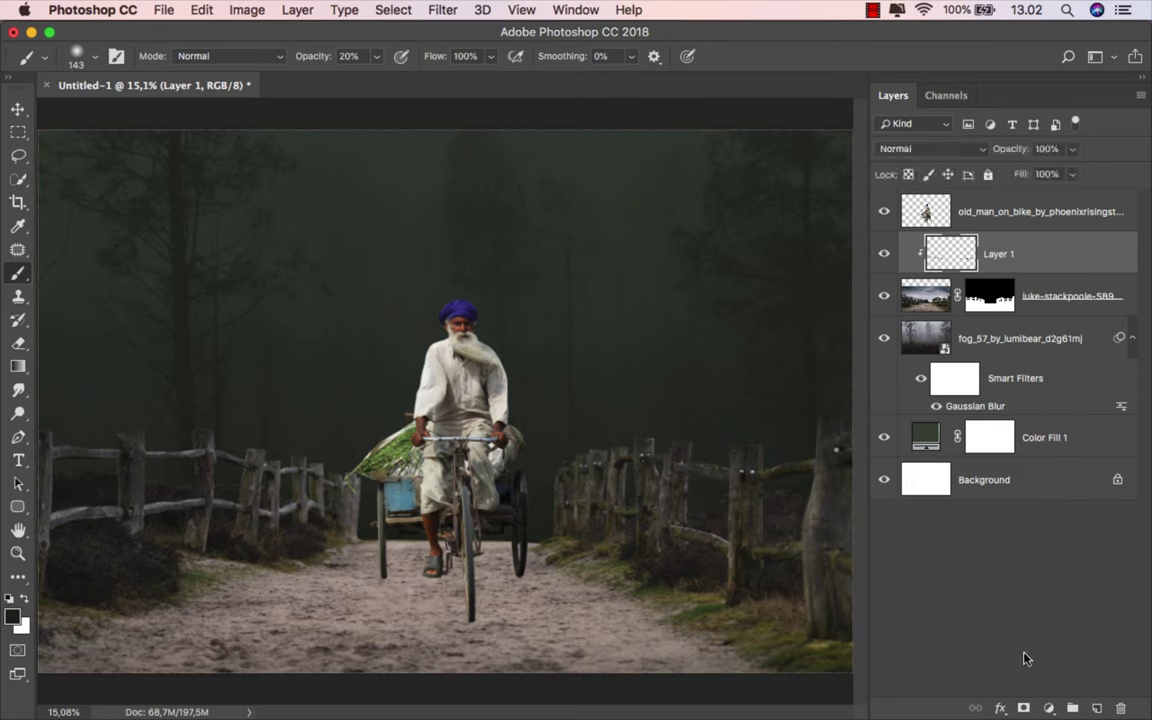
# Add a Brightness/Contrast layer clipped to the fenced path photo with brightness -66.
pyautogui.click(1048, 708)
pyautogui.click(966, 390)
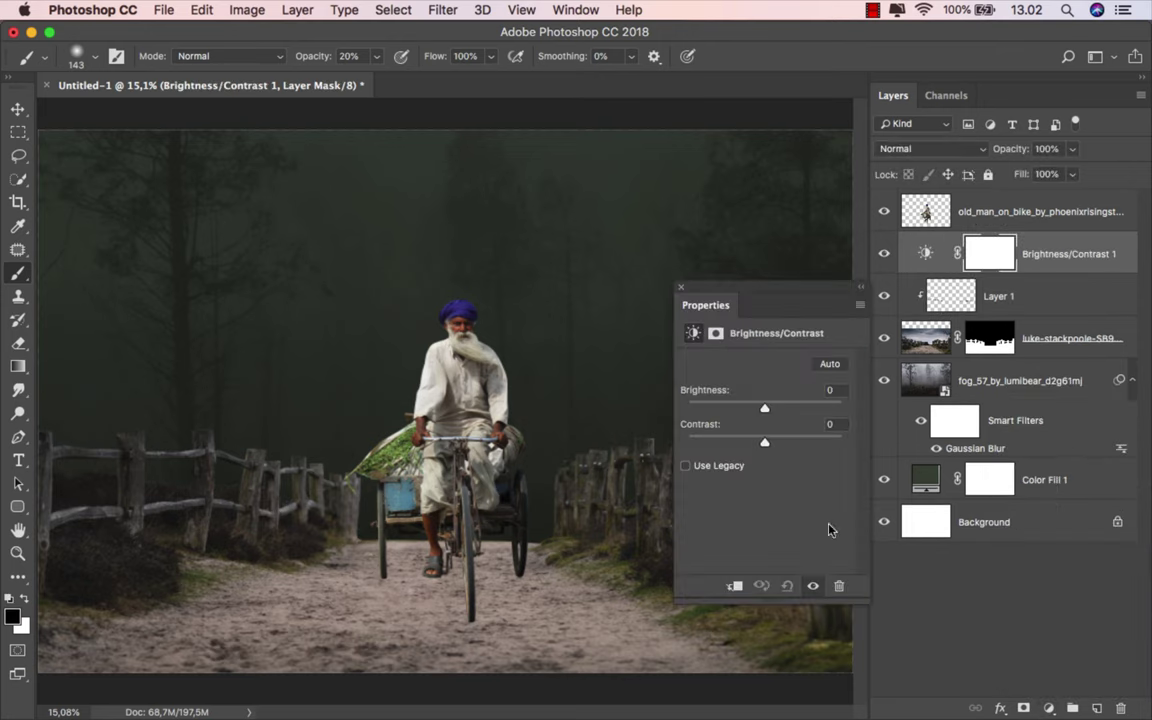
pyautogui.click(736, 587)
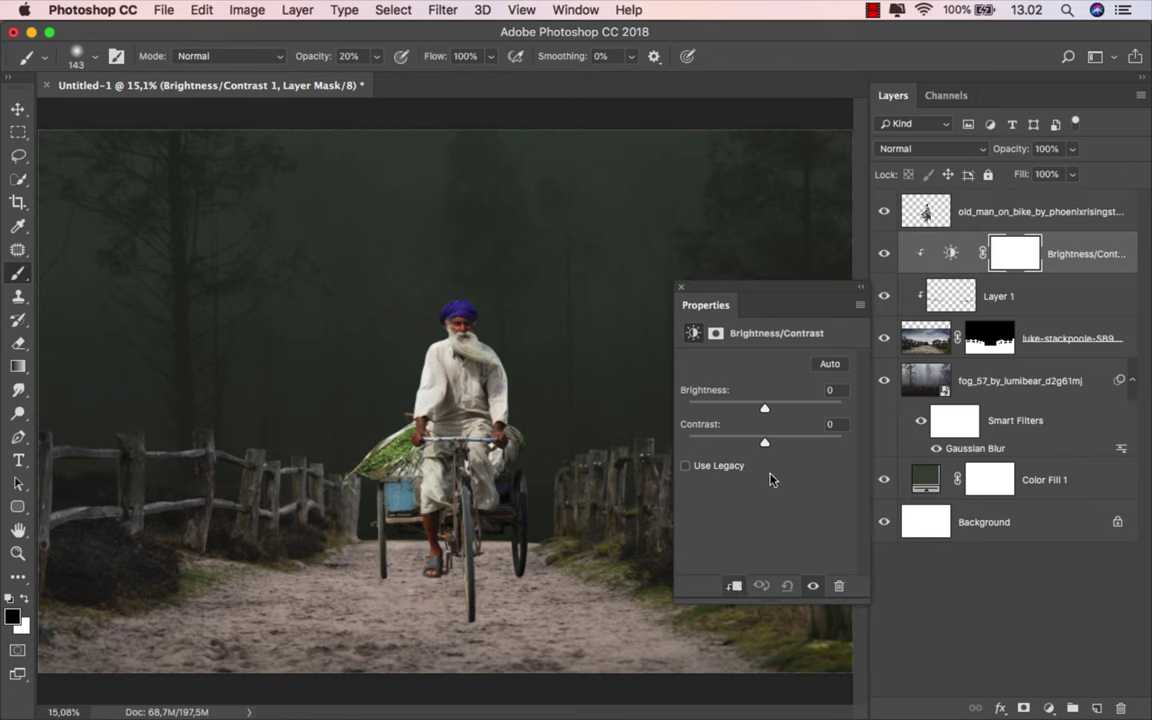
pyautogui.moveTo(766, 412); pyautogui.dragTo(735, 411)
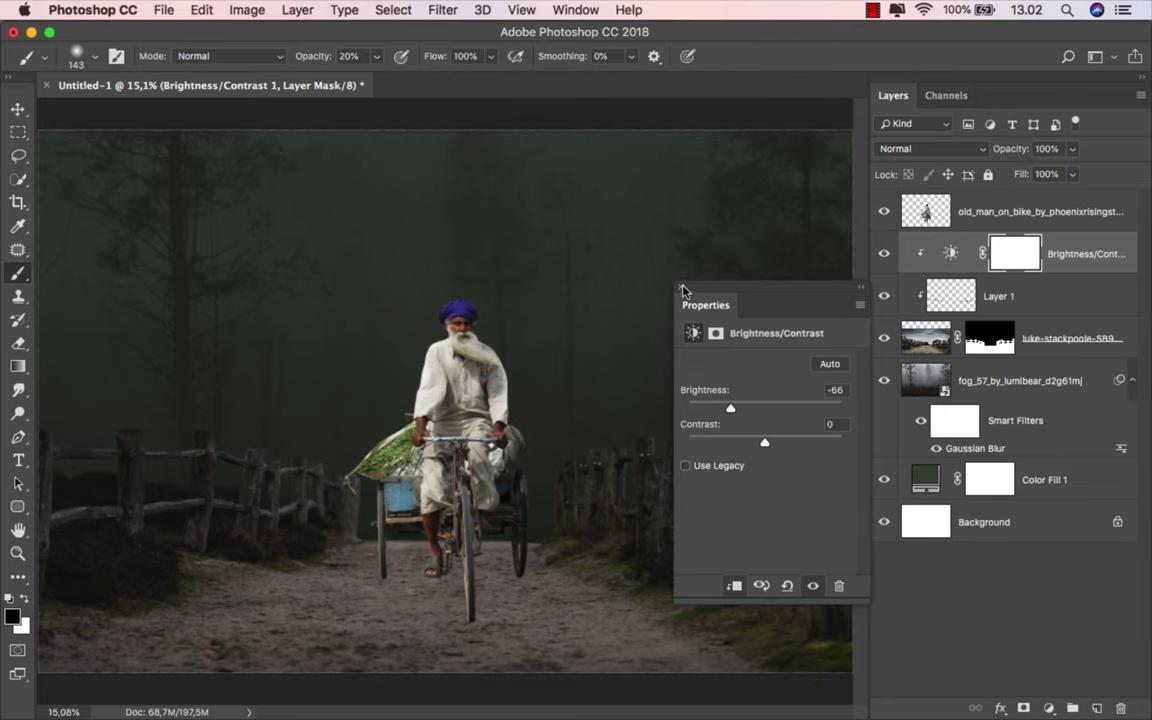
pyautogui.click(683, 290)
pyautogui.click(884, 254)
pyautogui.click(884, 254)
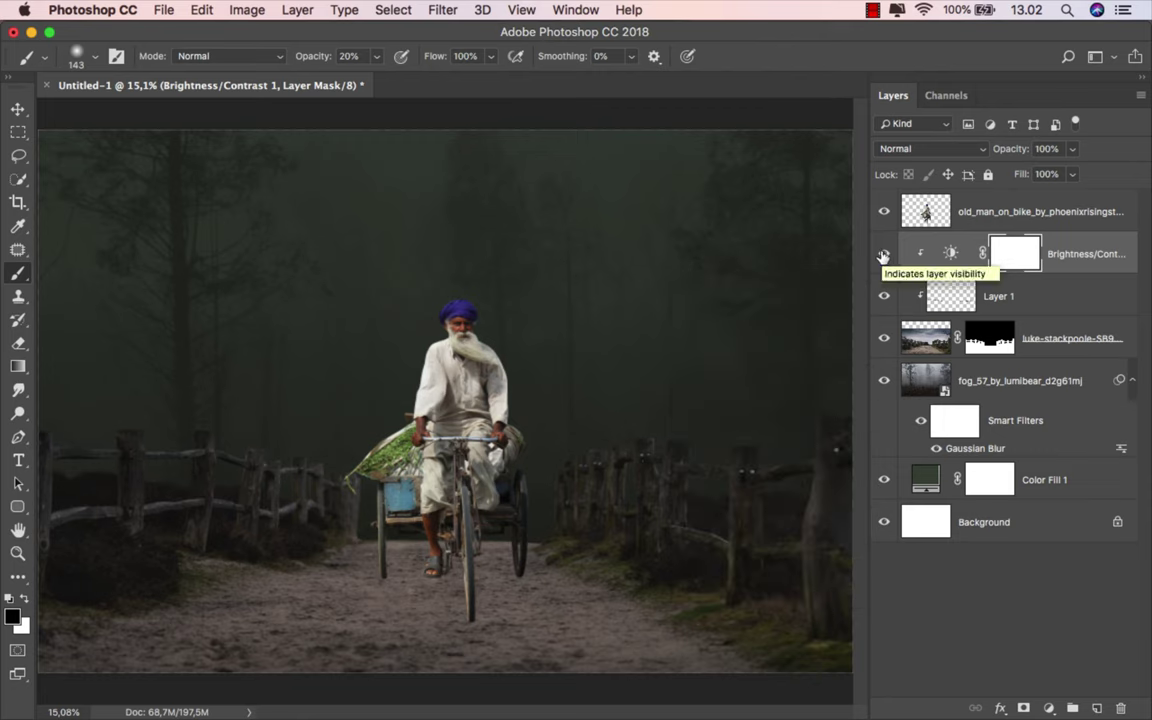
pyautogui.click(1010, 250)
# Split the Blend If white sliders to 86/255 for Underlying Layer and 0/255 for This Layer.
pyautogui.rightClick(1010, 250)
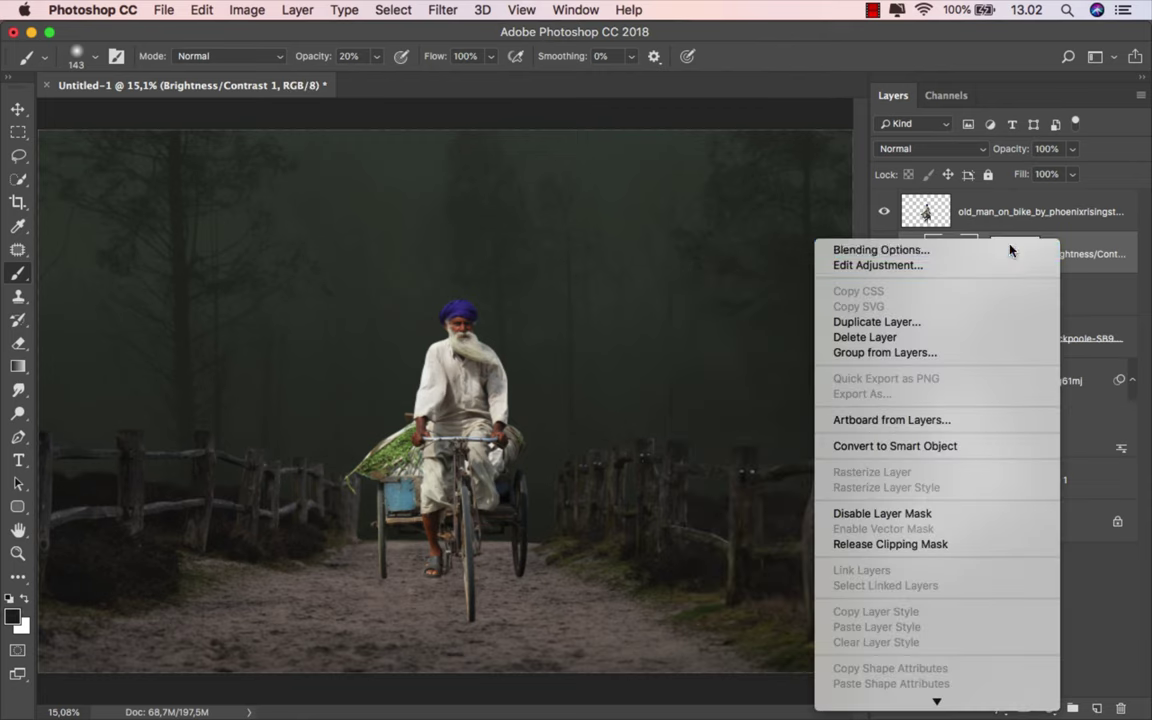
pyautogui.click(880, 250)
pyautogui.moveTo(641, 143); pyautogui.dragTo(660, 58)
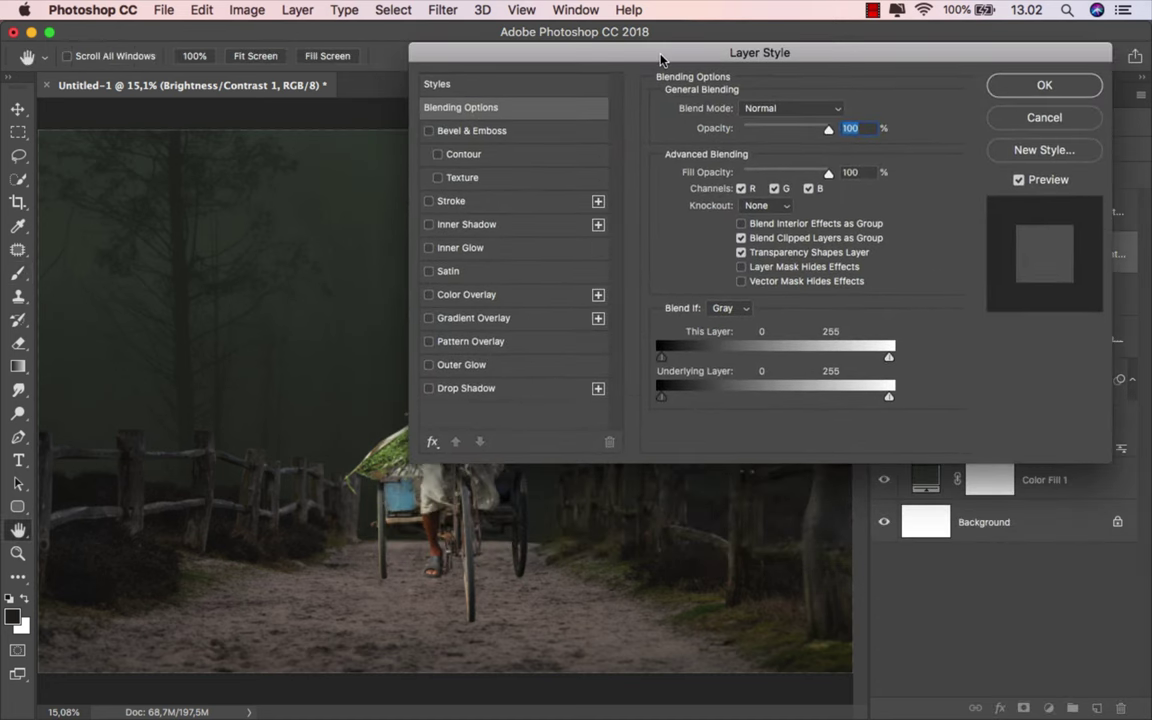
pyautogui.press('alt')
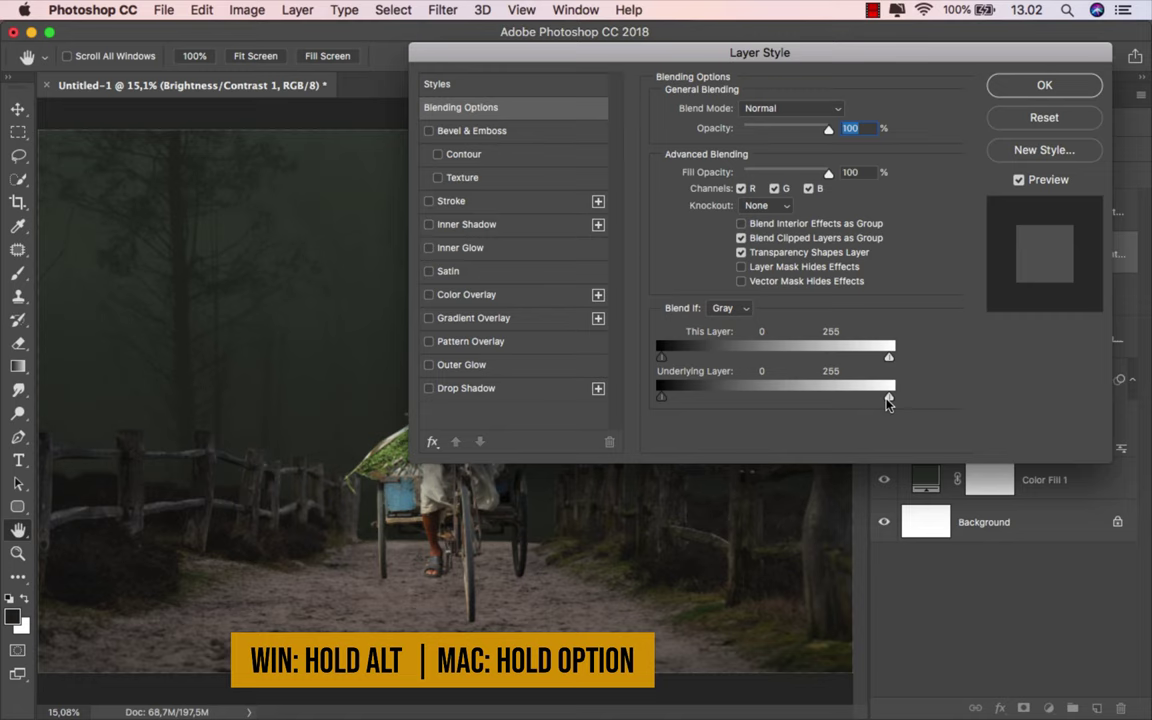
pyautogui.moveTo(877, 401); pyautogui.dragTo(756, 390)
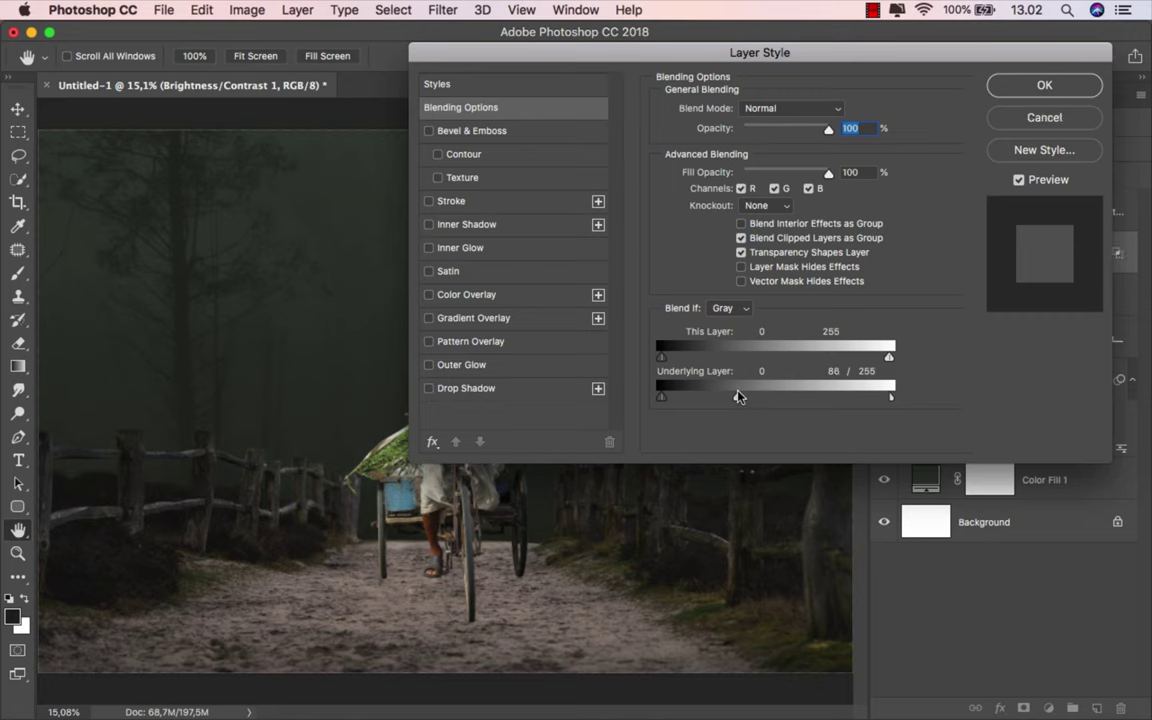
pyautogui.press('alt')
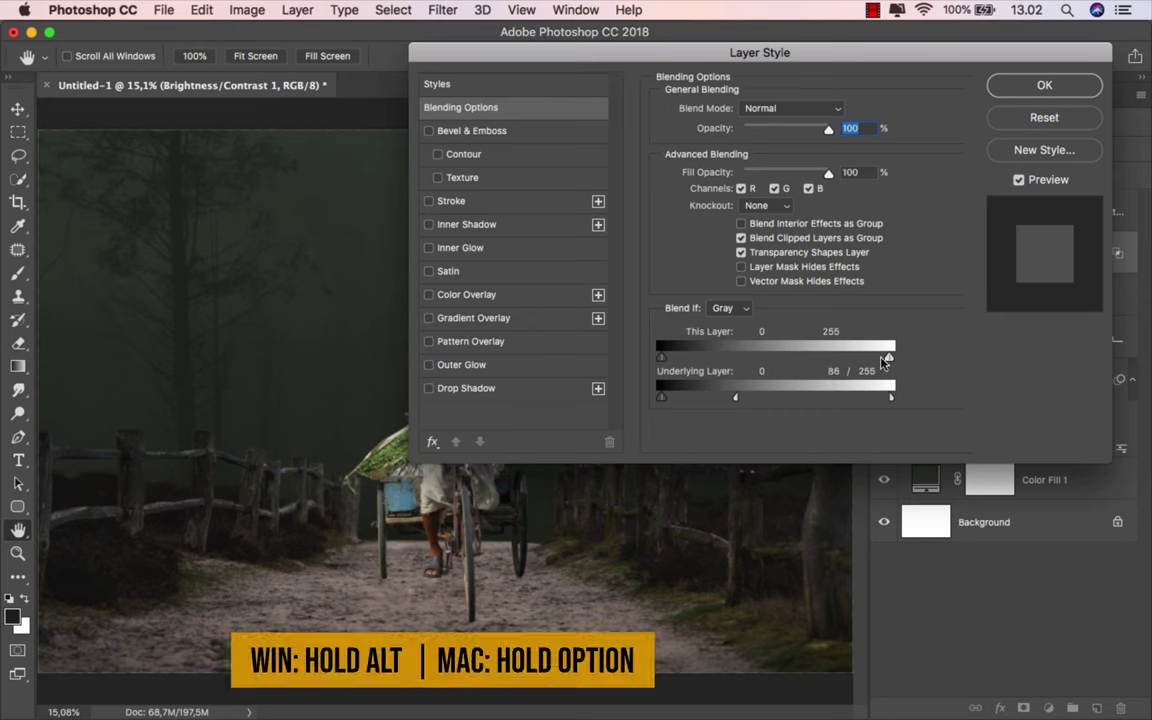
pyautogui.moveTo(797, 362); pyautogui.dragTo(652, 362)
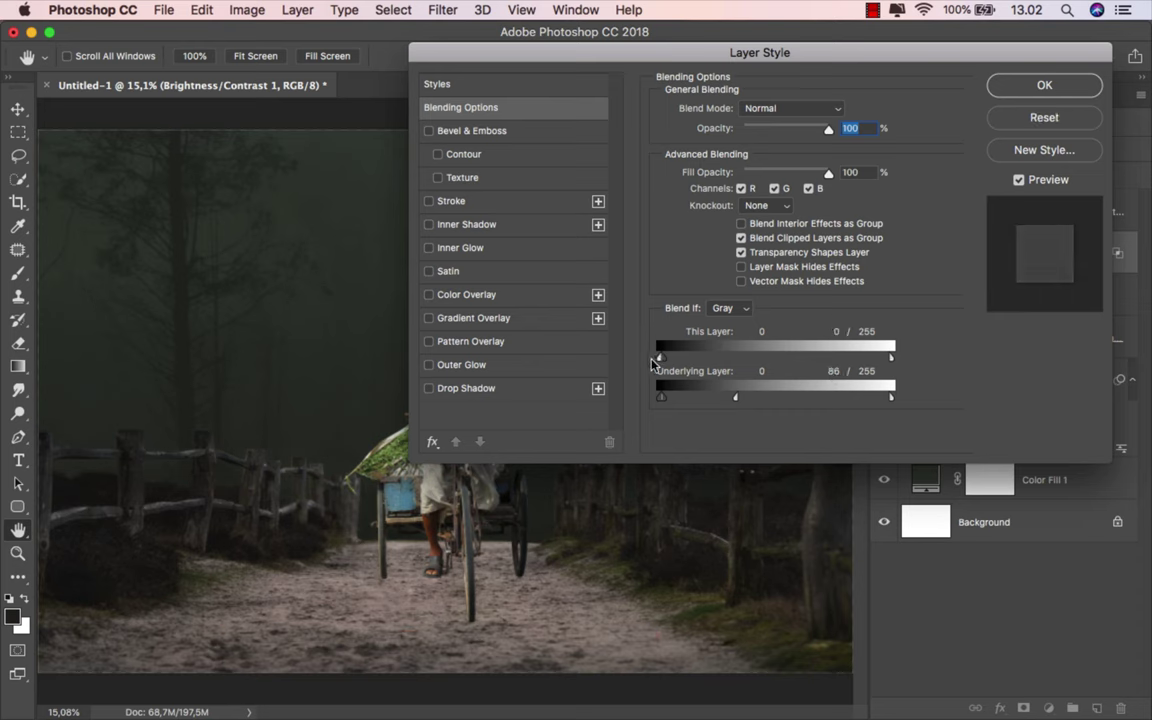
pyautogui.click(1019, 181)
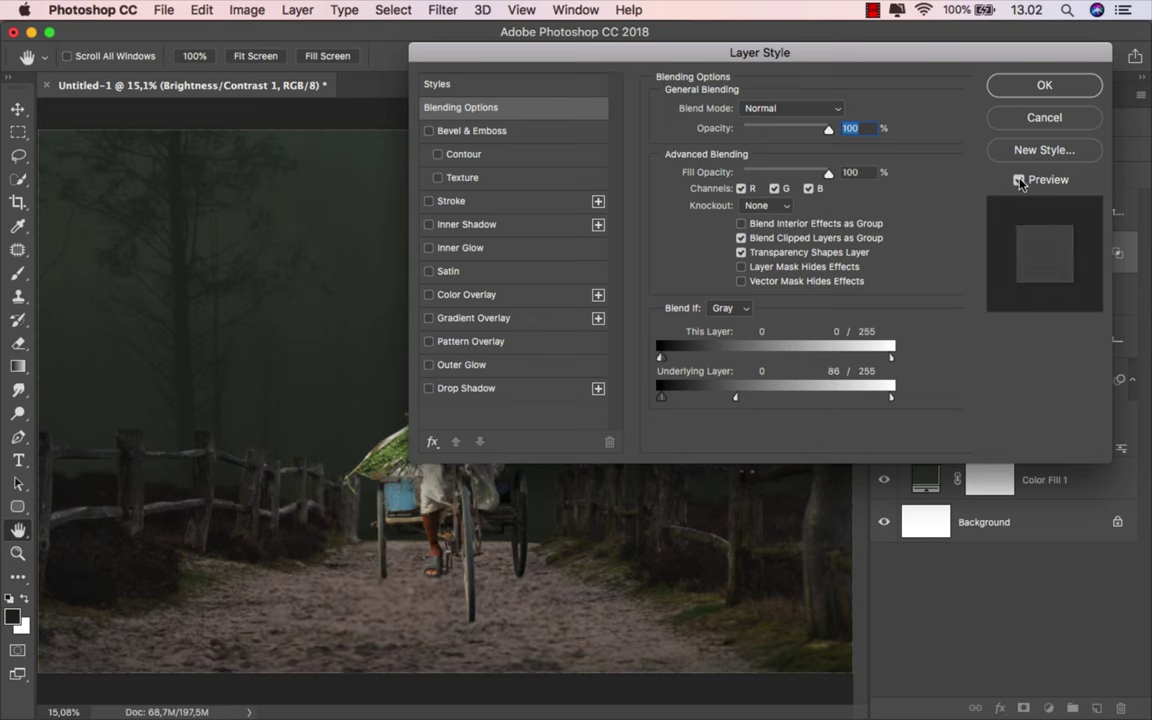
pyautogui.click(1044, 86)
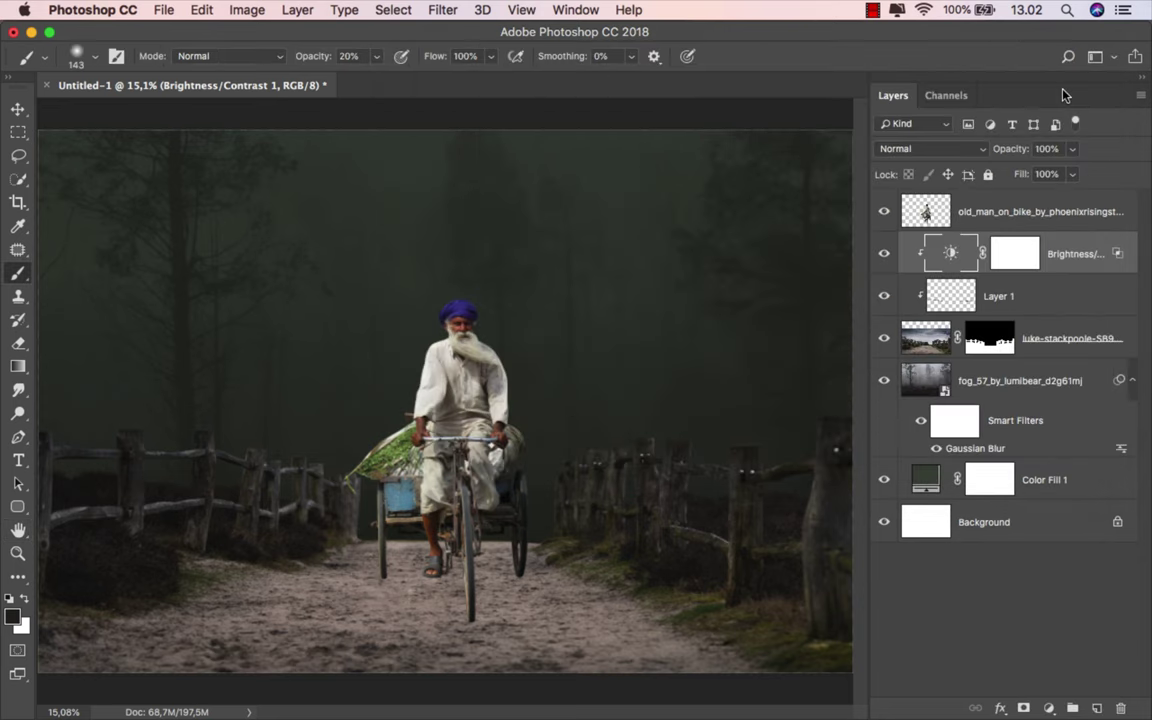
# Invert the Brightness/Contrast mask to black and set a ~720 px brush at 100% opacity.
pyautogui.click(1009, 254)
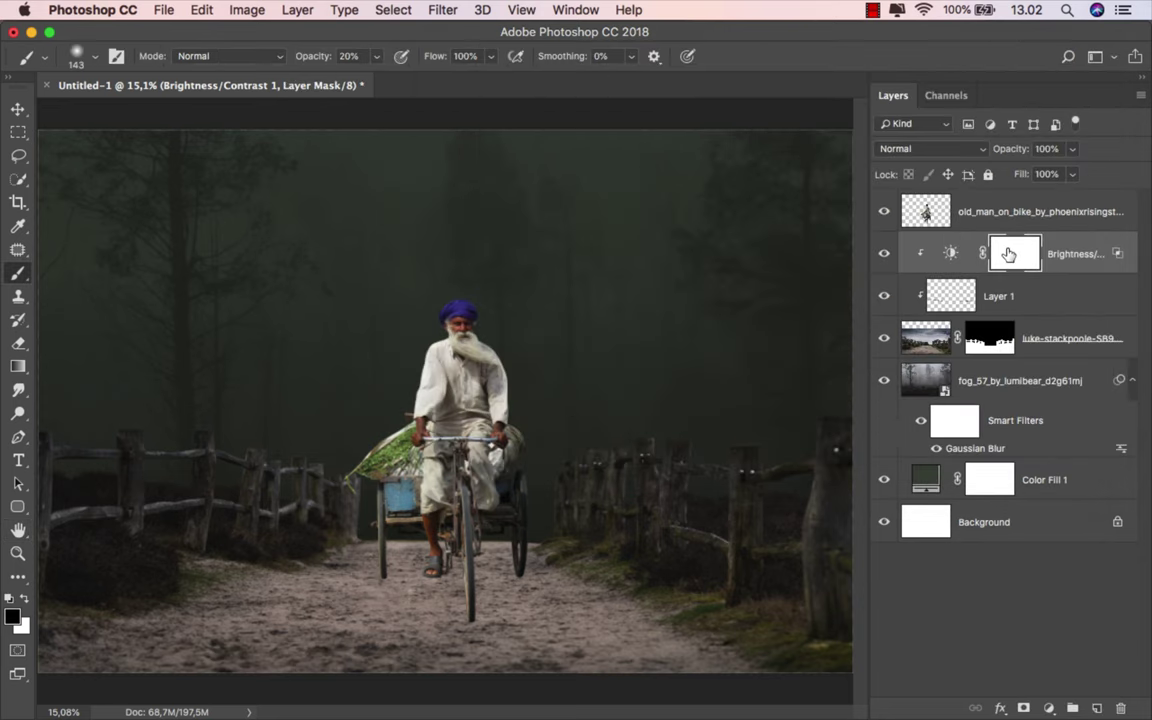
pyautogui.press('super+i')
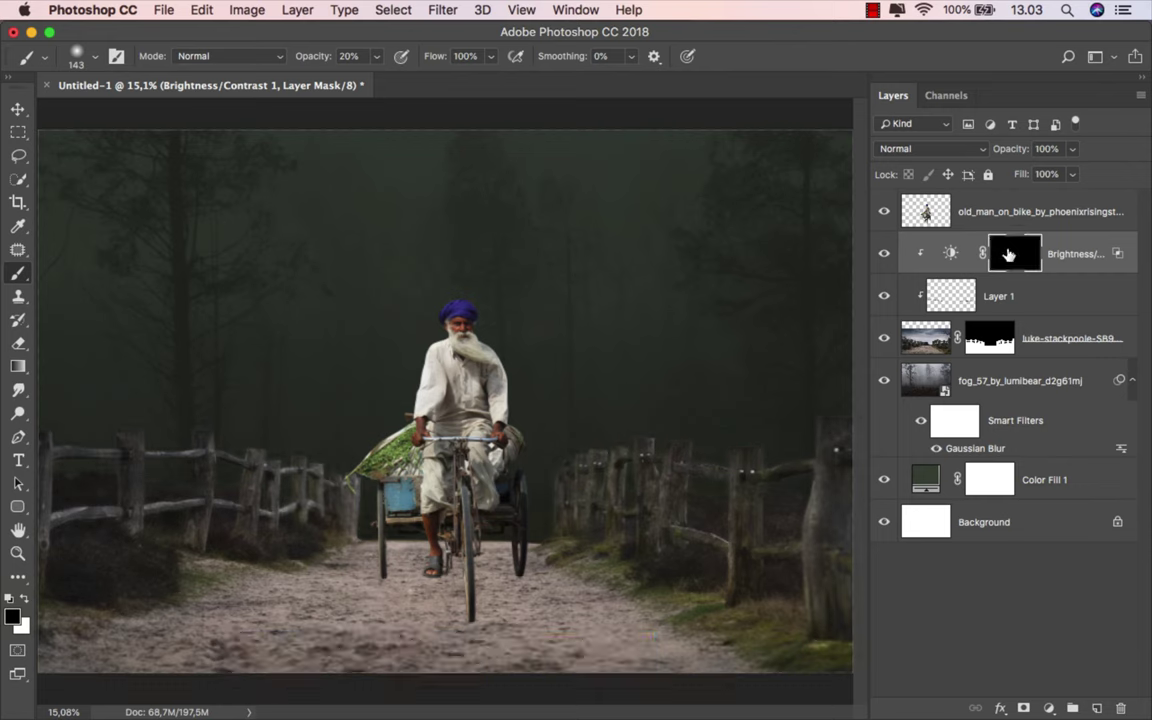
pyautogui.scroll(1, 441, 393)
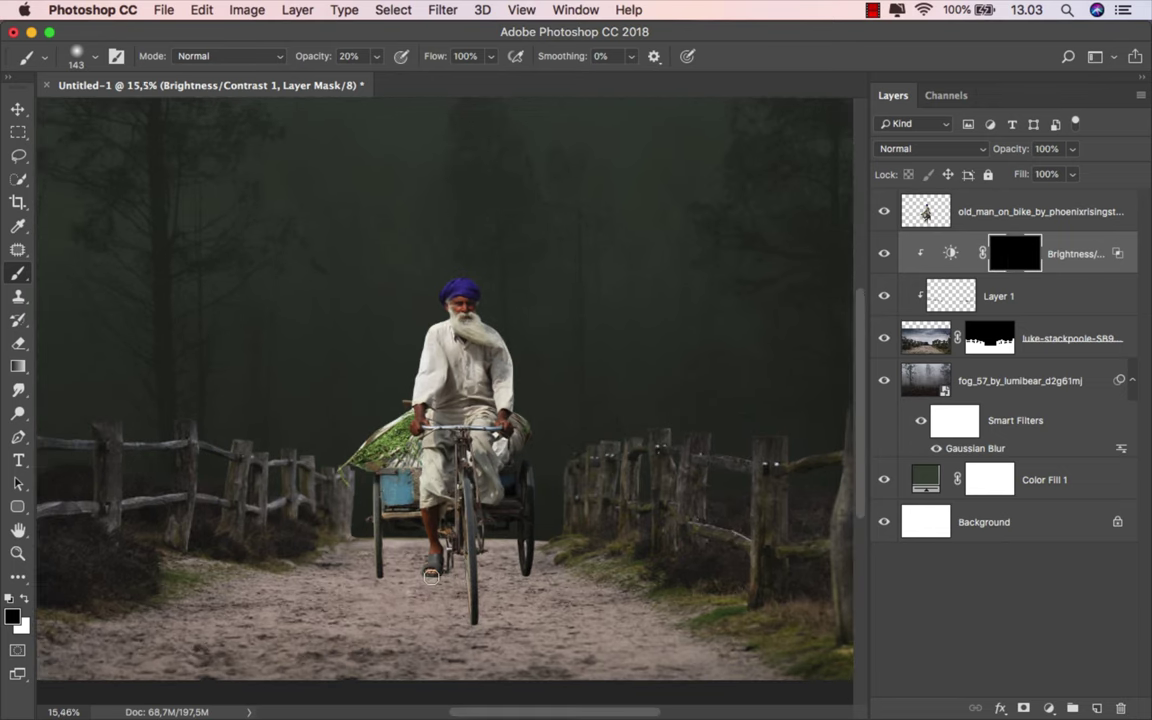
pyautogui.moveTo(405, 530); pyautogui.dragTo(482, 562)
pyautogui.moveTo(377, 56)
pyautogui.mouseDown()
pyautogui.moveTo(403, 79)
pyautogui.moveTo(450, 79)
pyautogui.mouseUp()
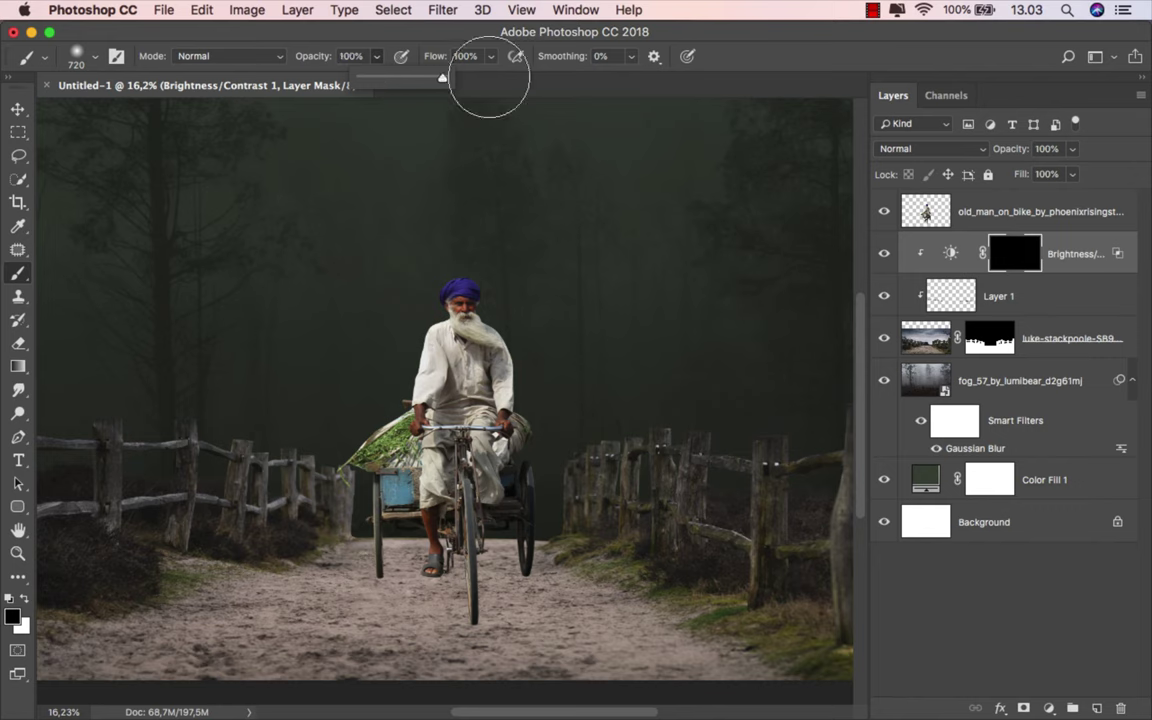
pyautogui.moveTo(520, 570); pyautogui.dragTo(550, 570)
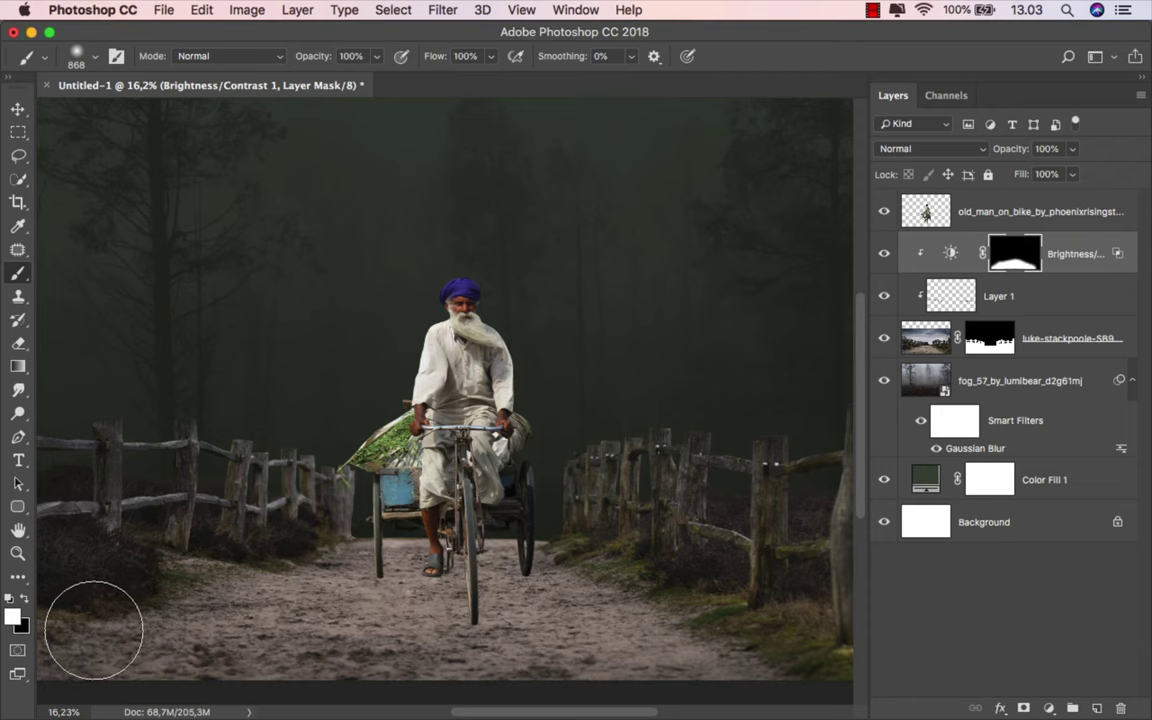
# Paint the mask up the left fence posts with a brush of about 95 px.
pyautogui.moveTo(92, 617); pyautogui.dragTo(345, 577)
pyautogui.scroll(2, 570, 450)
pyautogui.moveTo(571, 455); pyautogui.dragTo(557, 437)
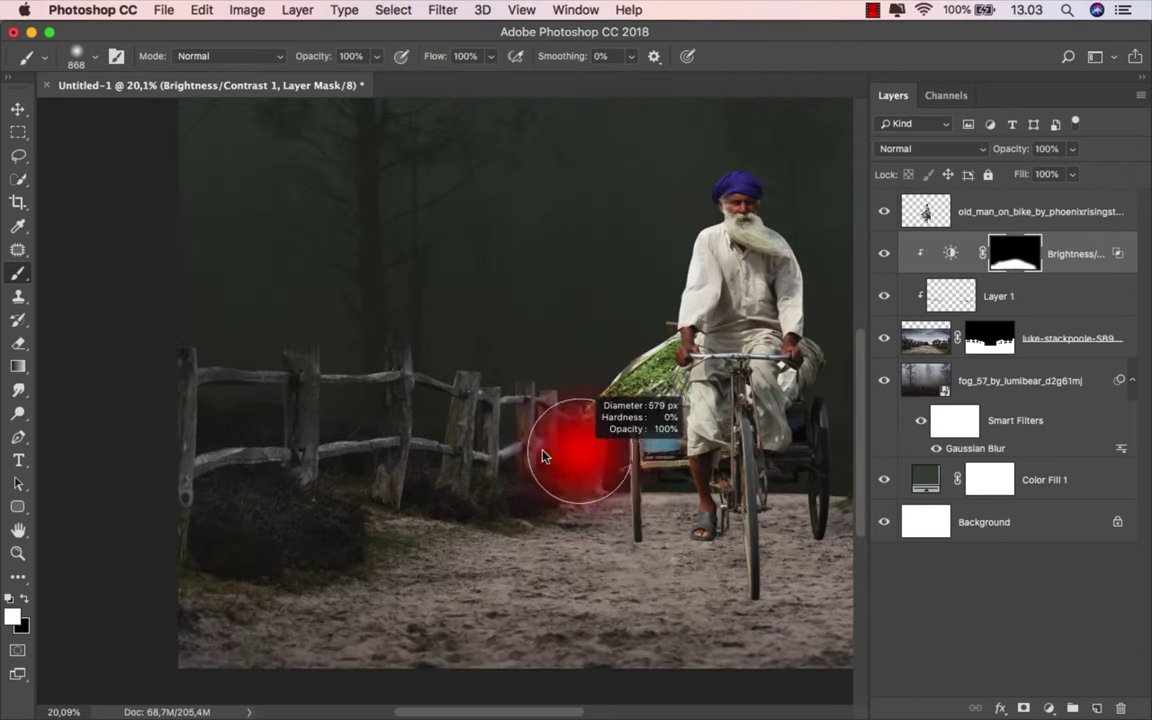
pyautogui.scroll(3, 557, 437)
pyautogui.scroll(2, 580, 410)
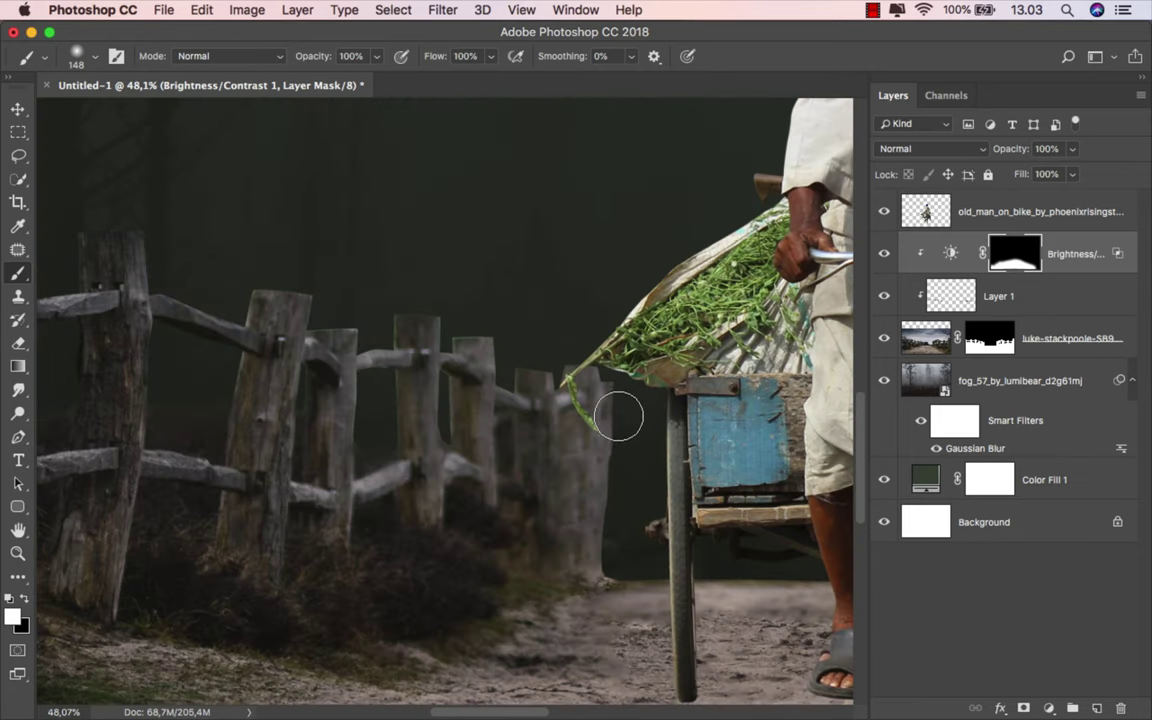
pyautogui.press('[')
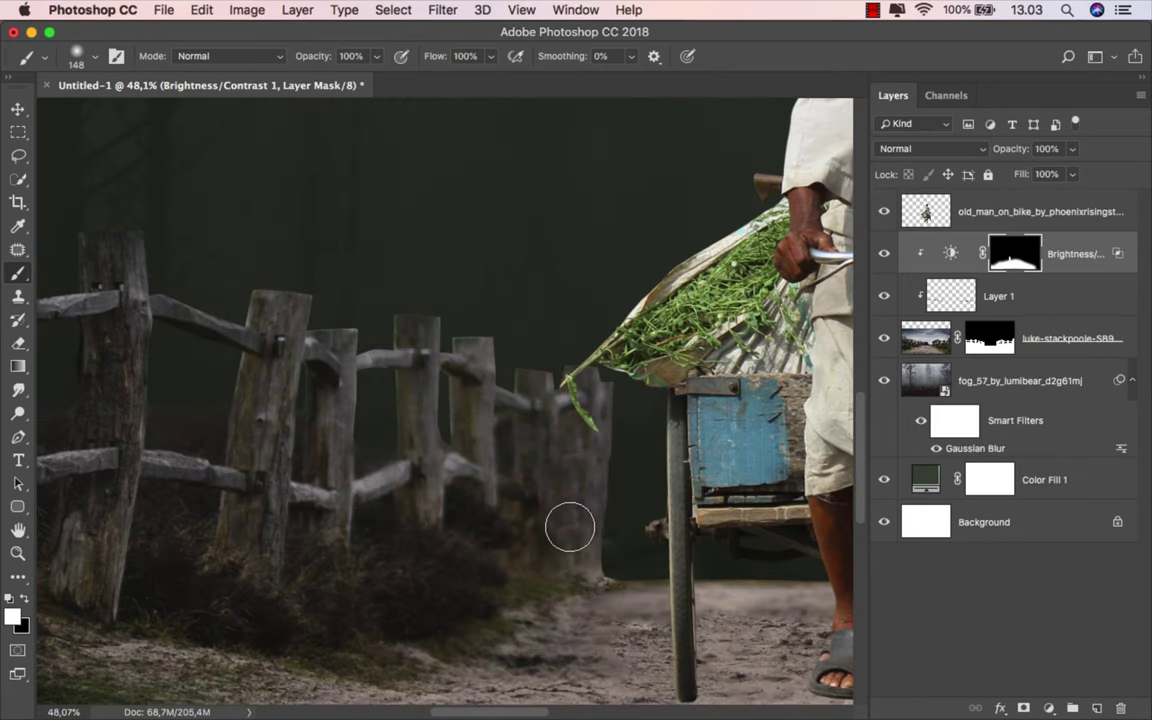
pyautogui.moveTo(536, 342); pyautogui.dragTo(483, 329)
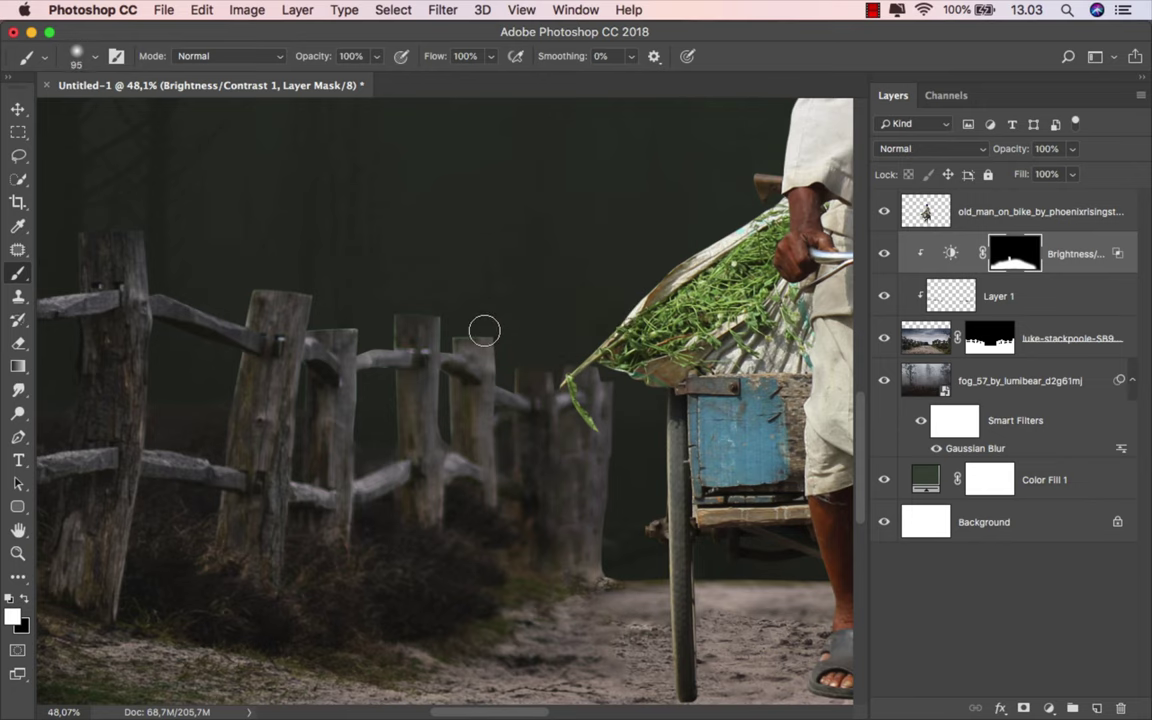
pyautogui.moveTo(423, 527); pyautogui.dragTo(426, 299)
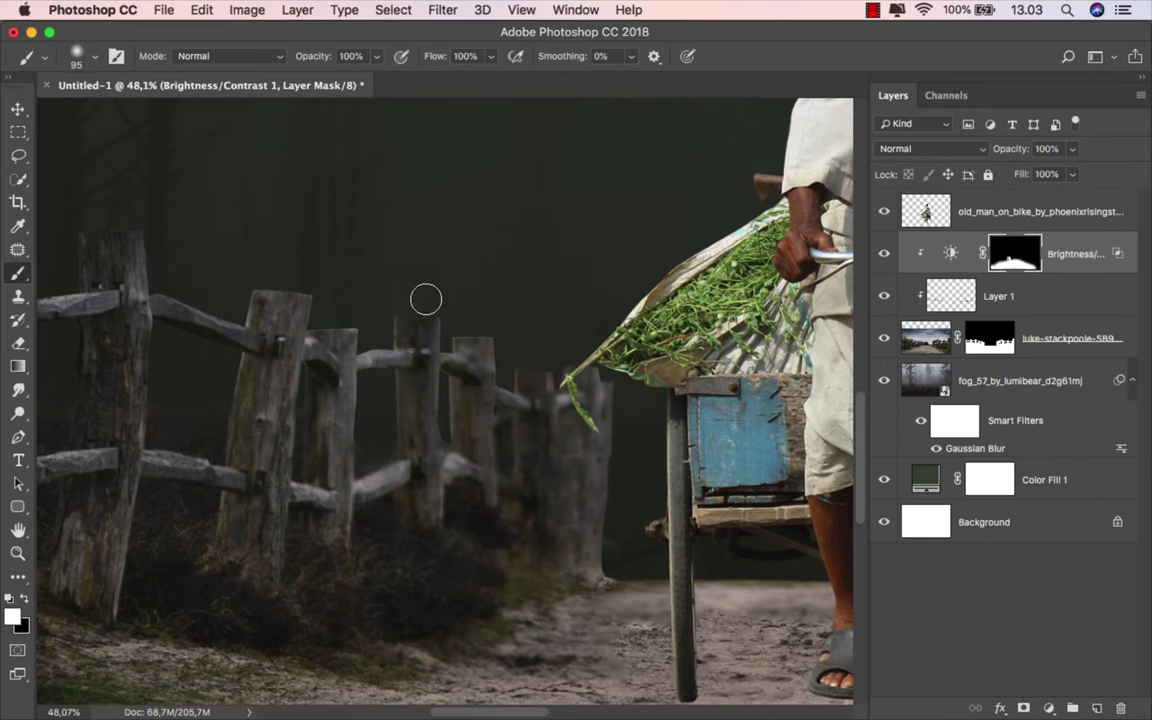
pyautogui.moveTo(416, 547)
pyautogui.mouseDown()
pyautogui.moveTo(622, 542)
pyautogui.moveTo(620, 532)
pyautogui.mouseUp()
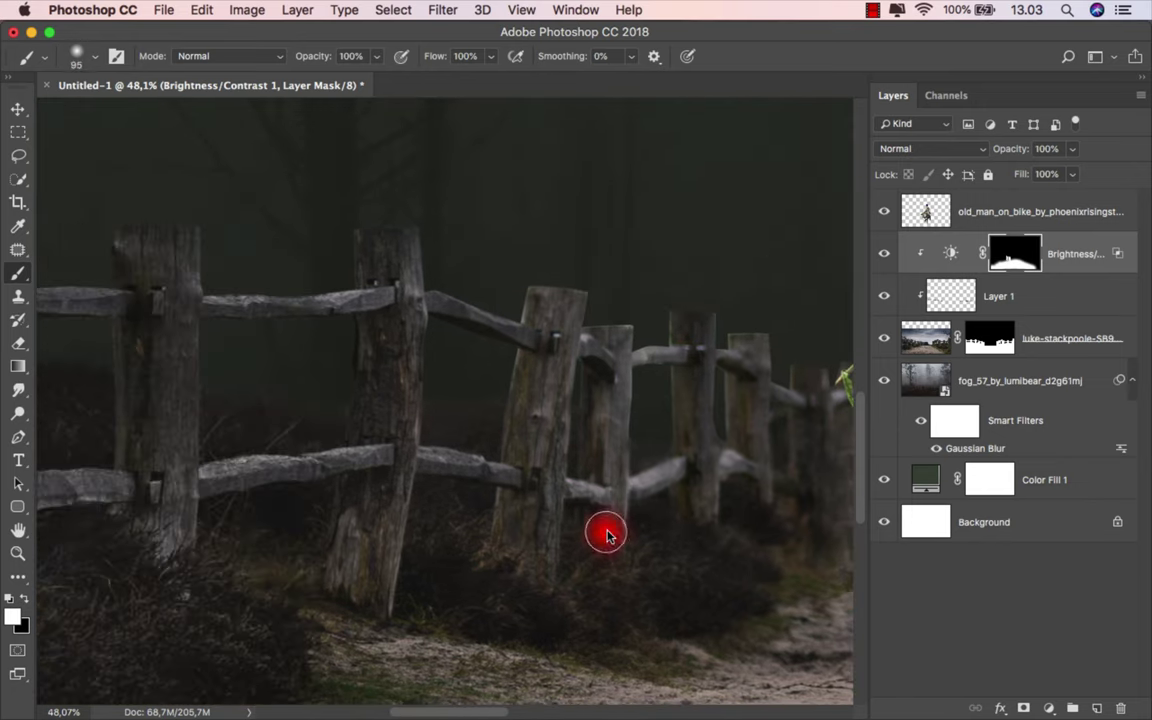
pyautogui.moveTo(537, 571); pyautogui.dragTo(568, 296)
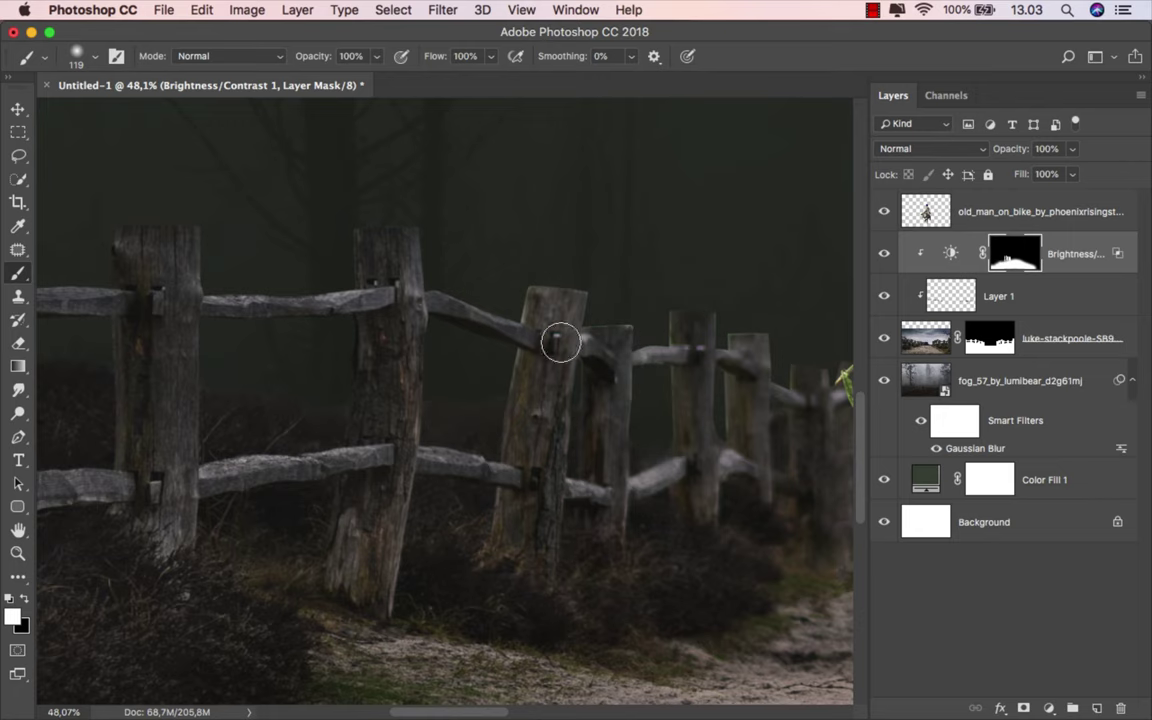
pyautogui.moveTo(533, 568); pyautogui.dragTo(658, 553)
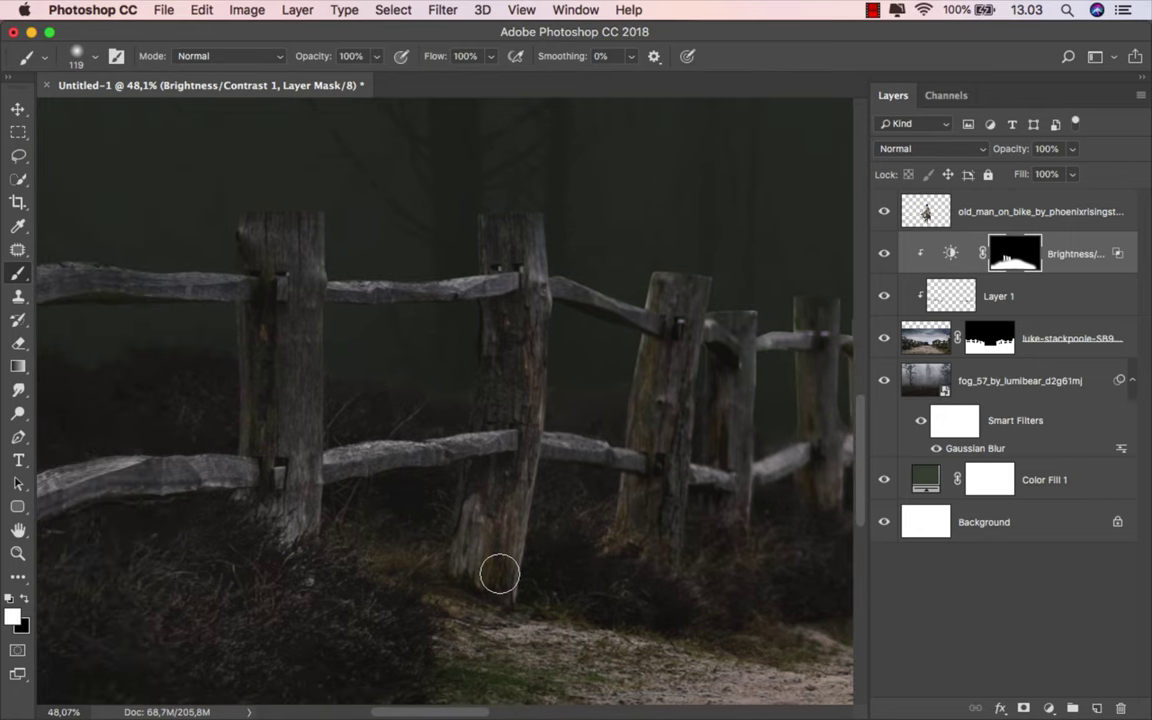
pyautogui.moveTo(496, 571)
pyautogui.mouseDown()
pyautogui.moveTo(533, 353)
pyautogui.moveTo(530, 185)
pyautogui.mouseUp()
pyautogui.moveTo(509, 260)
pyautogui.mouseDown()
pyautogui.moveTo(716, 245)
pyautogui.moveTo(522, 257)
pyautogui.mouseUp()
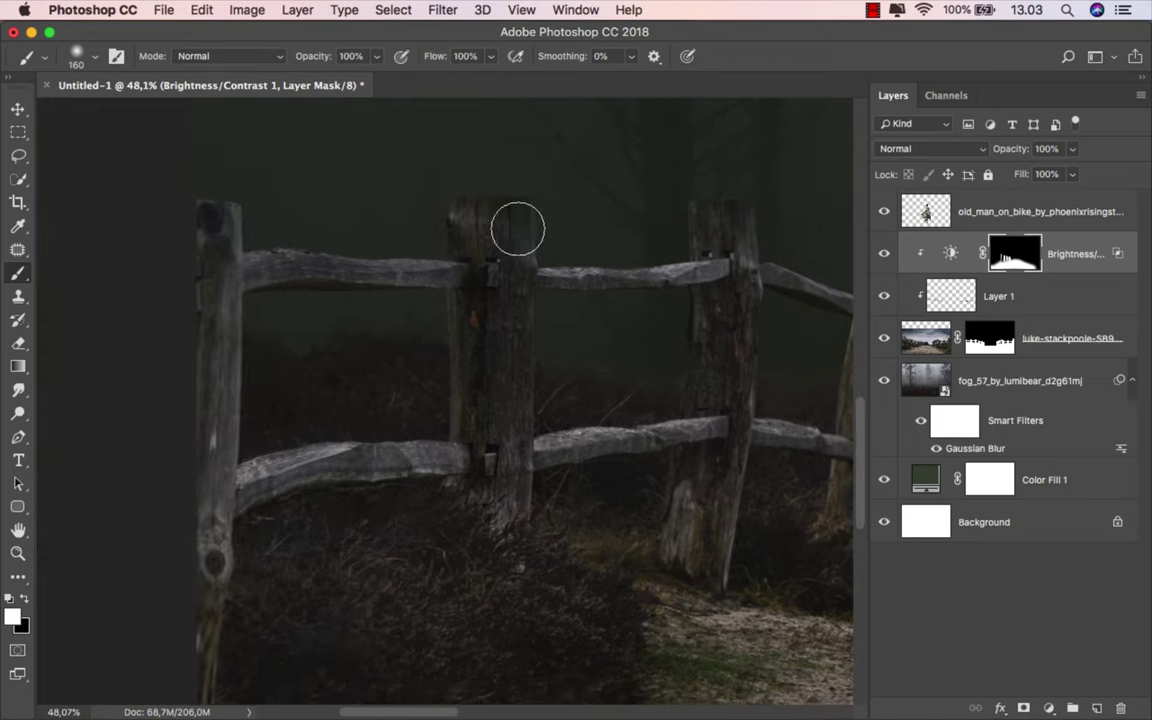
pyautogui.moveTo(216, 221)
pyautogui.mouseDown()
pyautogui.moveTo(201, 220)
pyautogui.moveTo(198, 633)
pyautogui.moveTo(221, 327)
pyautogui.moveTo(205, 160)
pyautogui.mouseUp()
# Paint the mask along the upper and lower fence rails with a 78 px brush.
pyautogui.scroll(-3, 245, 287)
pyautogui.moveTo(250, 342); pyautogui.dragTo(210, 516)
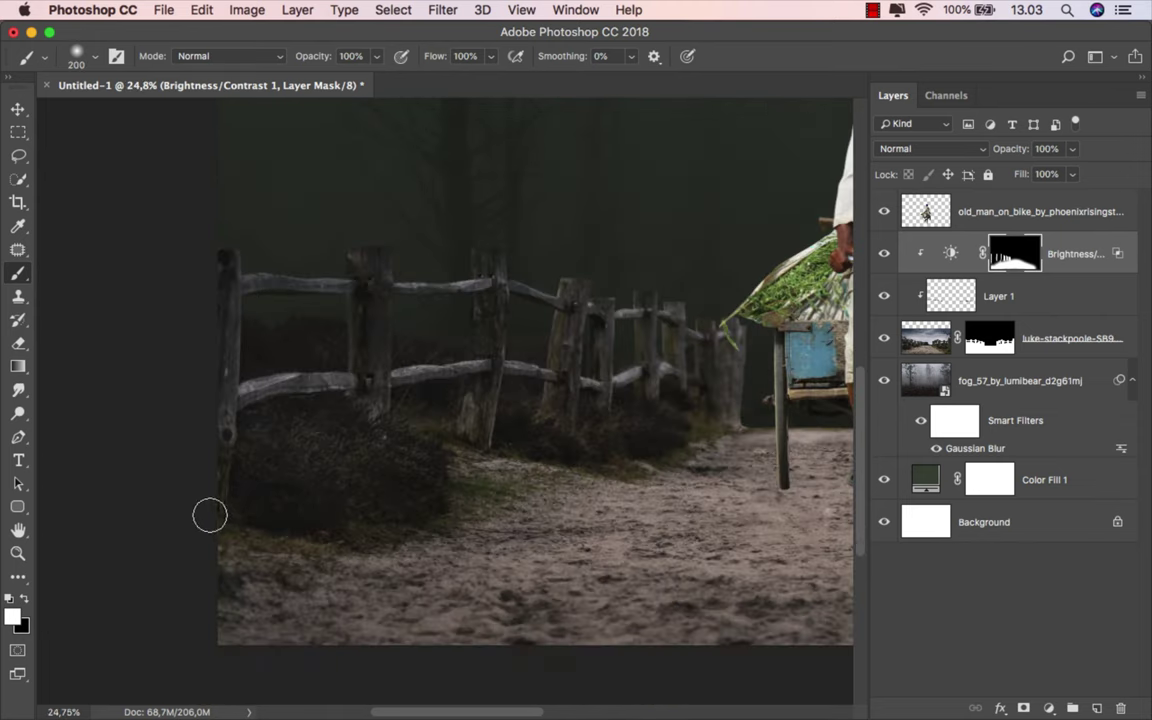
pyautogui.moveTo(404, 440); pyautogui.dragTo(330, 380)
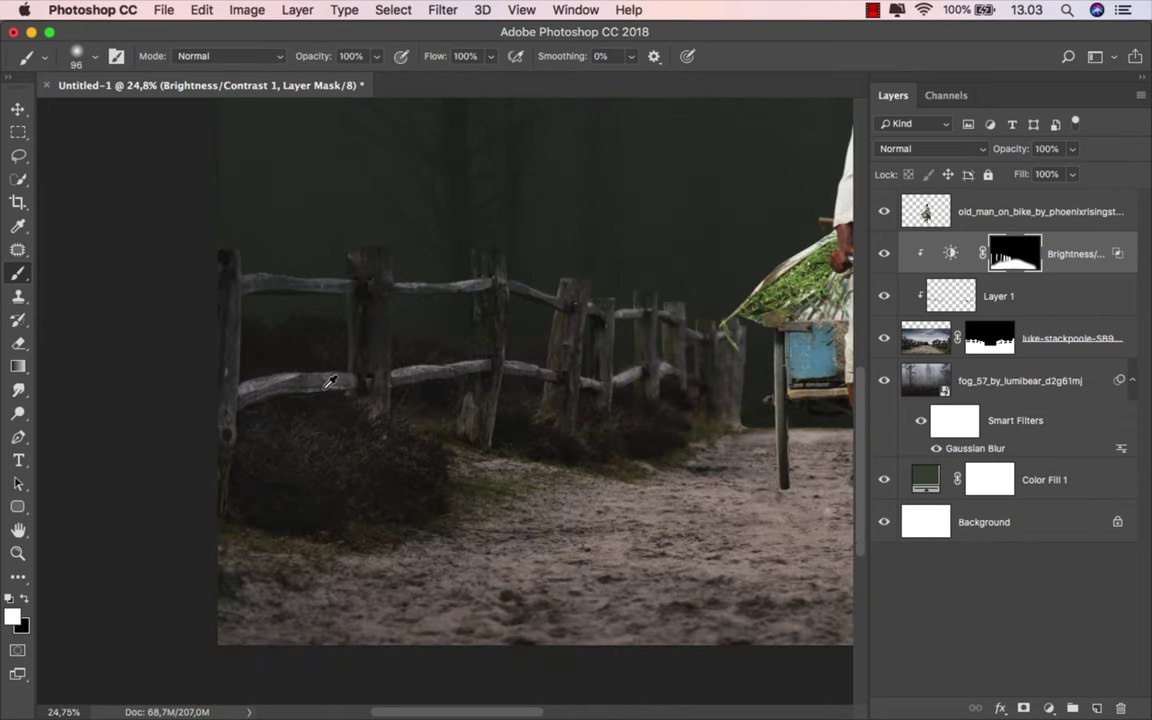
pyautogui.scroll(1, 300, 380)
pyautogui.moveTo(239, 400); pyautogui.dragTo(395, 371)
pyautogui.moveTo(218, 260)
pyautogui.mouseDown()
pyautogui.moveTo(303, 249)
pyautogui.moveTo(547, 254)
pyautogui.mouseUp()
pyautogui.moveTo(417, 379)
pyautogui.mouseDown()
pyautogui.moveTo(573, 362)
pyautogui.moveTo(622, 375)
pyautogui.mouseUp()
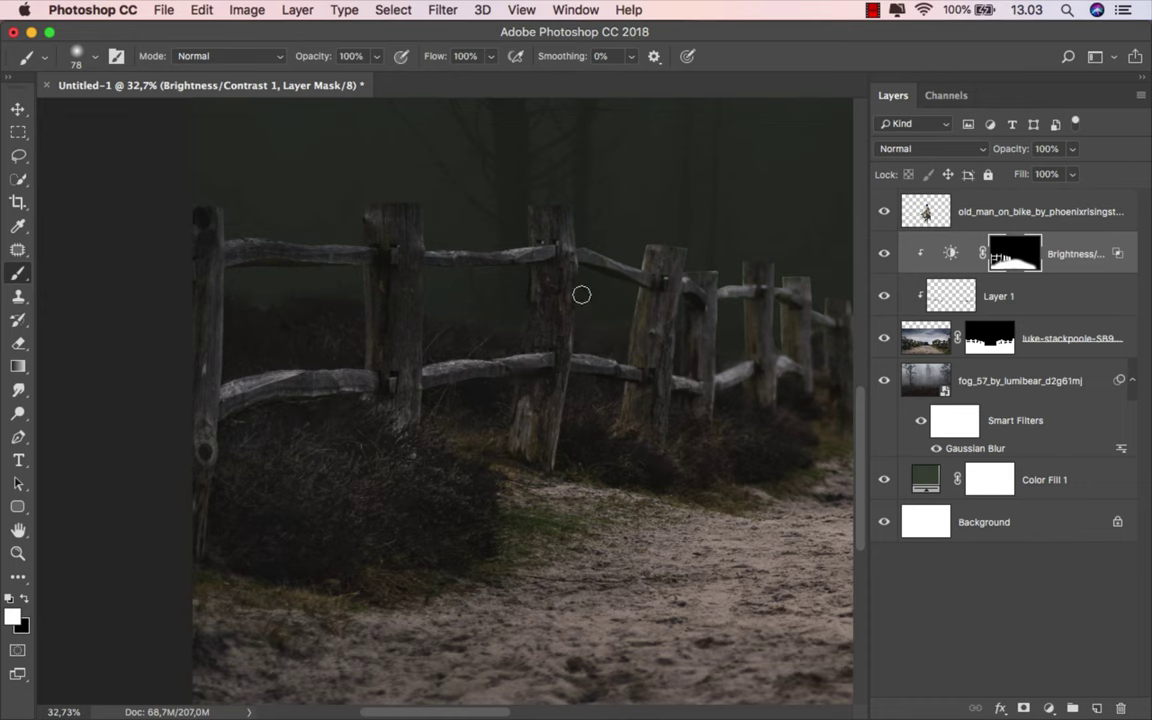
pyautogui.moveTo(523, 265)
pyautogui.mouseDown()
pyautogui.moveTo(560, 245)
pyautogui.moveTo(692, 290)
pyautogui.mouseUp()
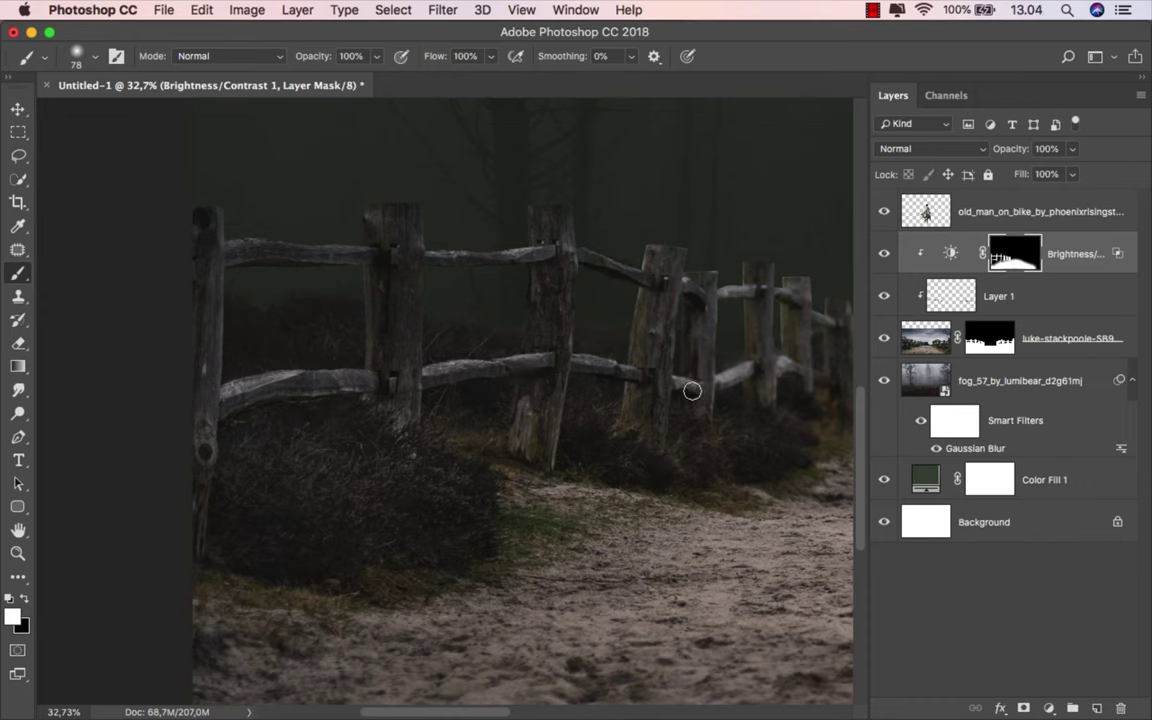
pyautogui.moveTo(726, 382); pyautogui.dragTo(716, 381)
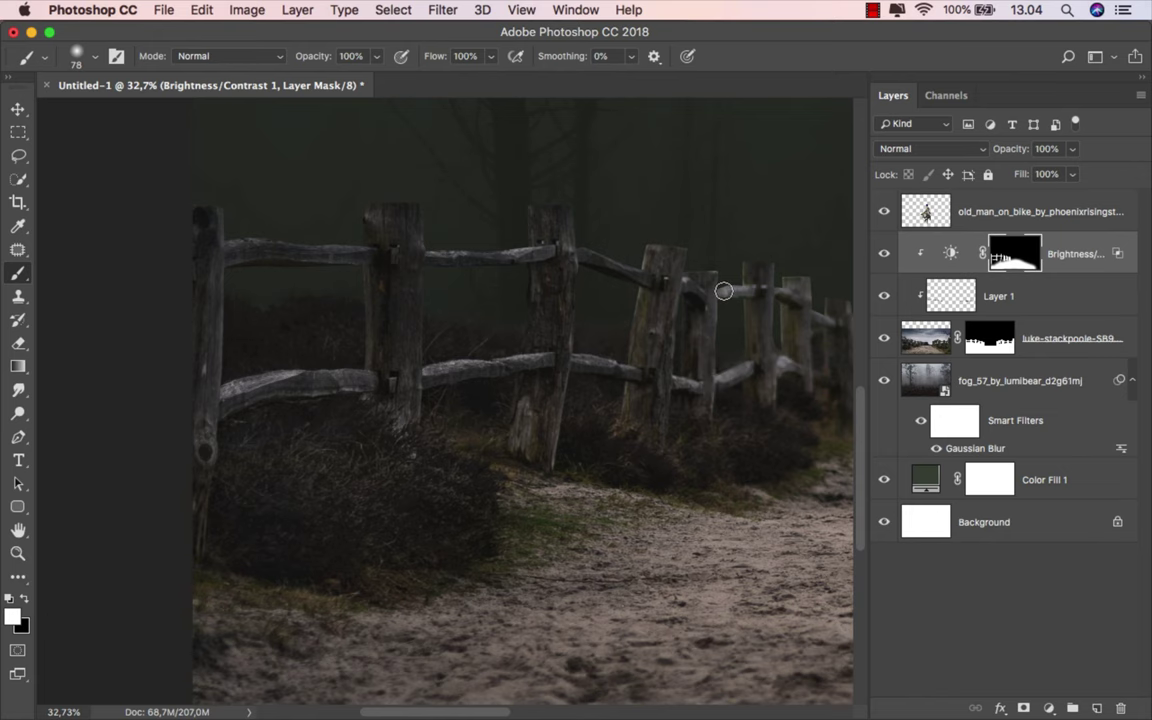
pyautogui.moveTo(723, 291); pyautogui.dragTo(772, 293)
# Paint the mask across the right-hand fence posts and base, enlarging the brush to 444 px.
pyautogui.hscroll(3, 491, 311)
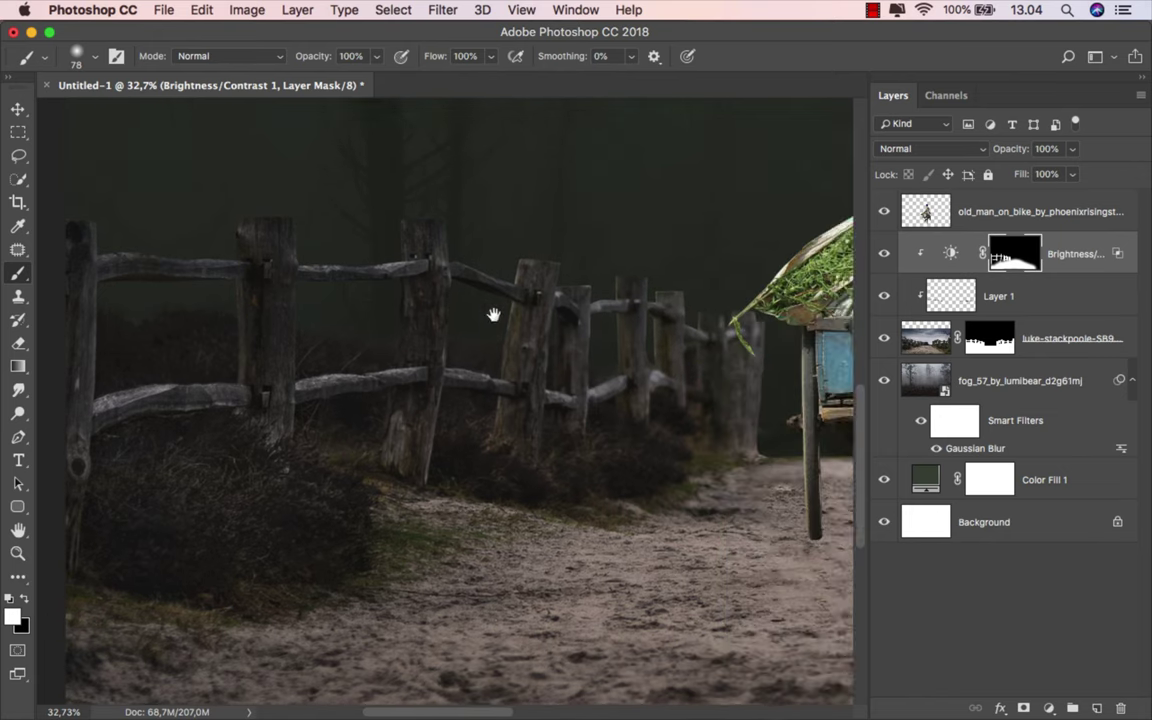
pyautogui.hscroll(2, 526, 341)
pyautogui.hscroll(3, 571, 446)
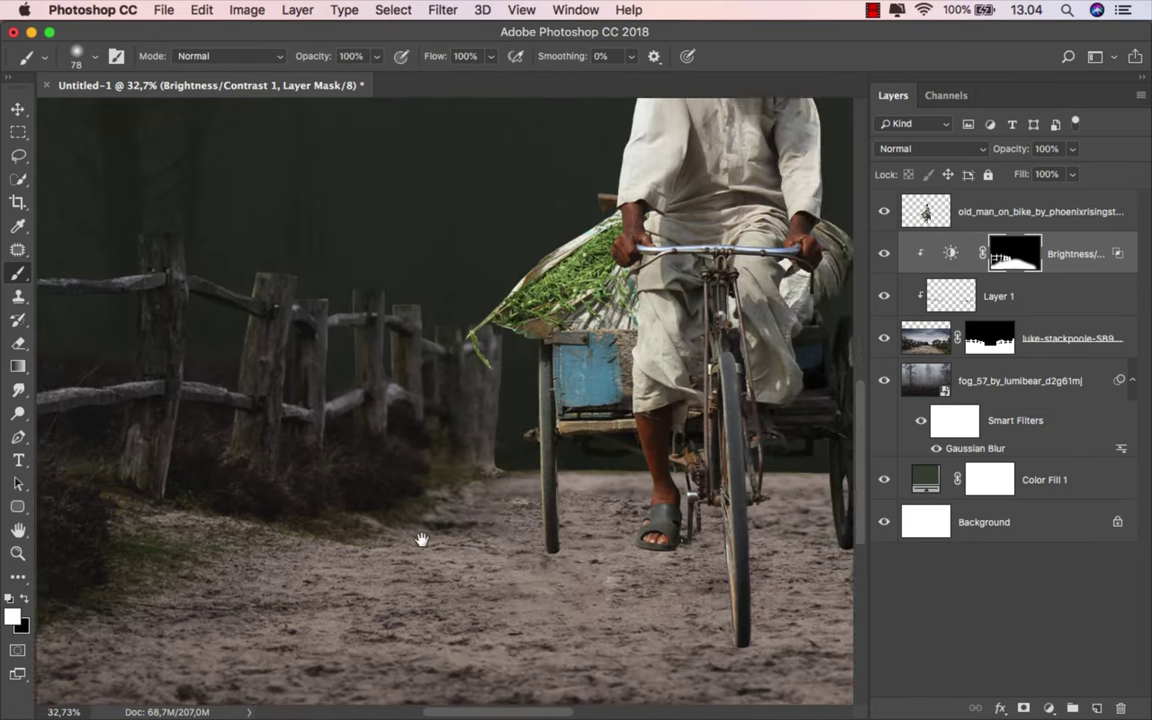
pyautogui.hscroll(5, 694, 524)
pyautogui.hscroll(1, 458, 424)
pyautogui.hscroll(1, 404, 469)
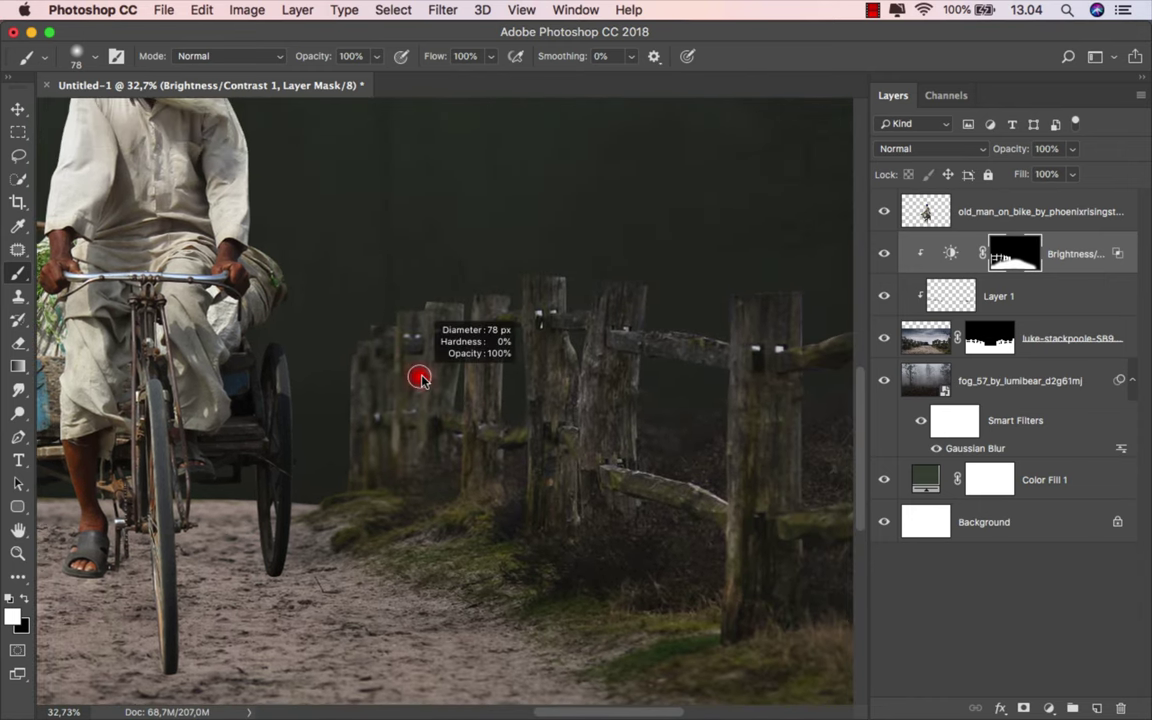
pyautogui.moveTo(432, 419); pyautogui.dragTo(450, 413)
pyautogui.scroll(2, 450, 413)
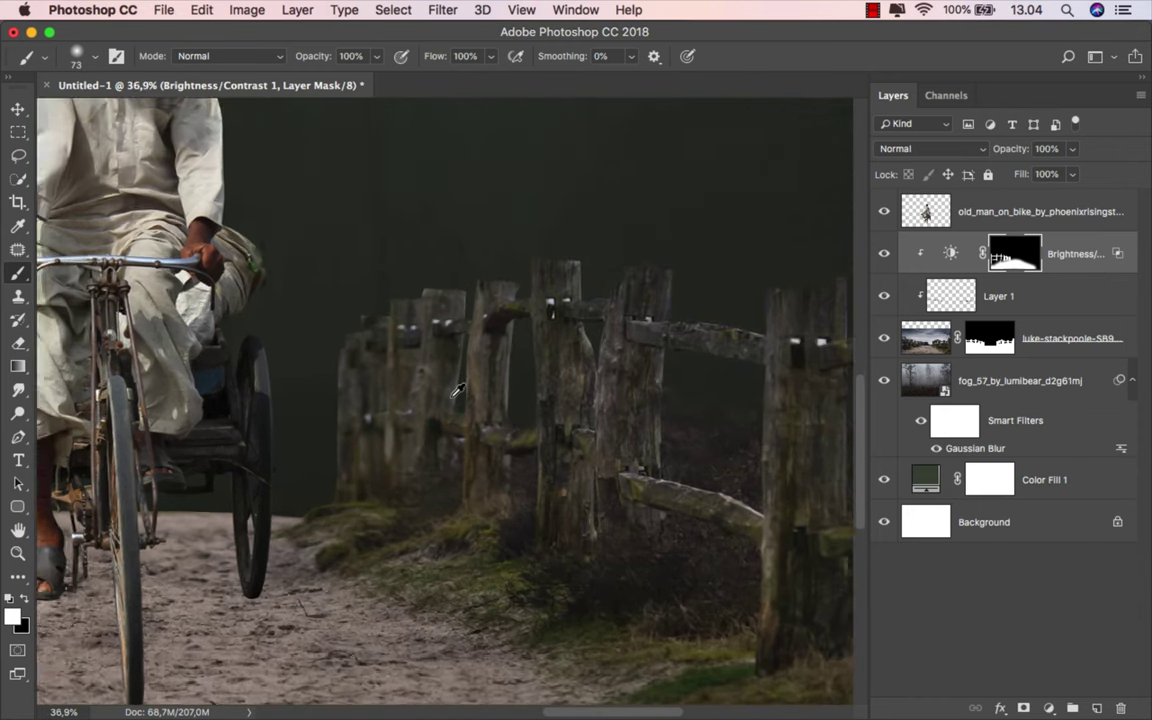
pyautogui.scroll(2, 452, 380)
pyautogui.moveTo(461, 295); pyautogui.dragTo(516, 373)
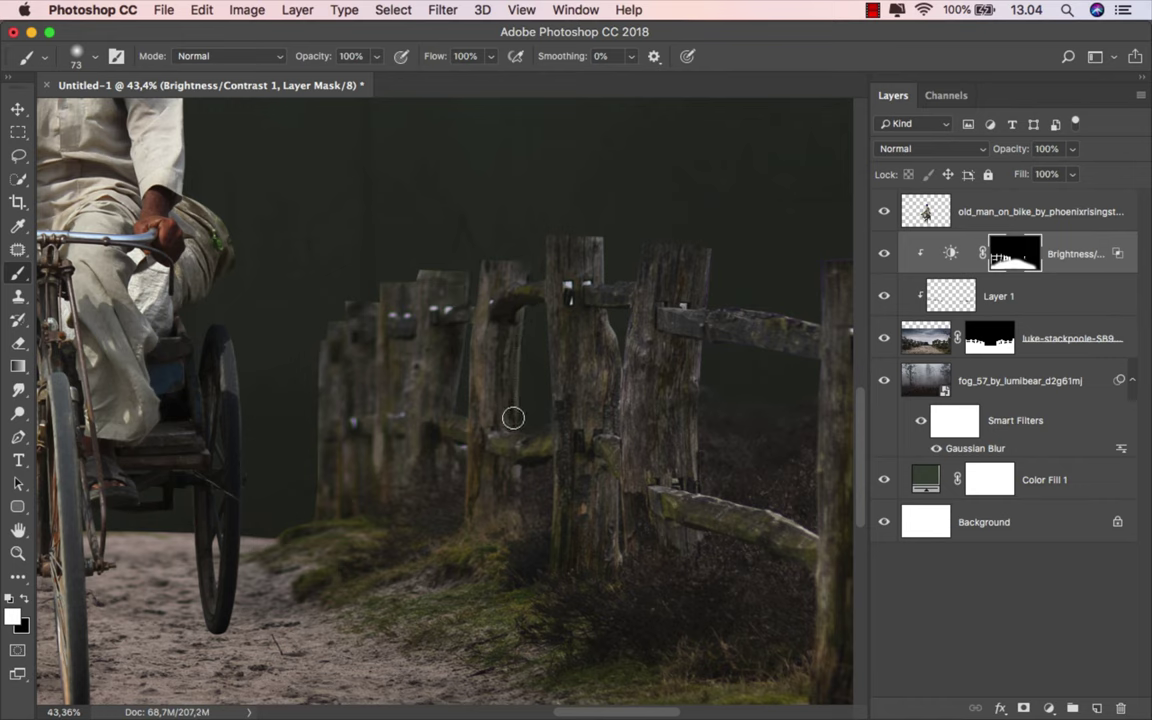
pyautogui.moveTo(519, 465); pyautogui.dragTo(518, 500)
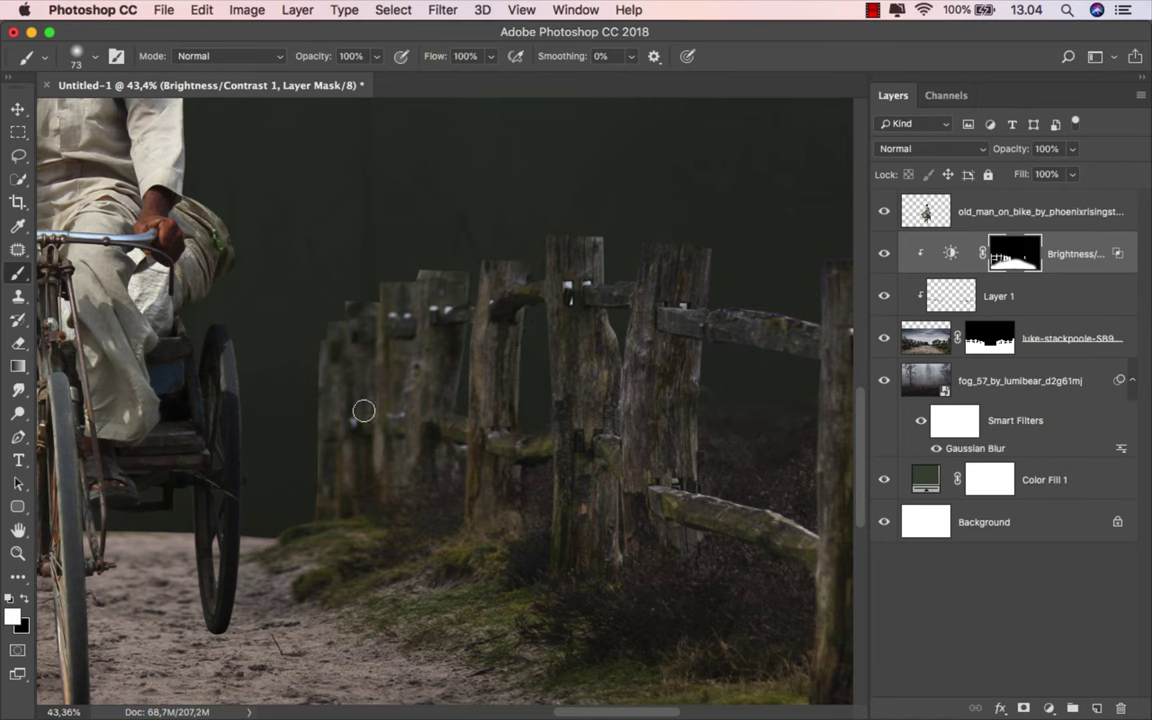
pyautogui.moveTo(320, 296); pyautogui.dragTo(390, 296)
pyautogui.moveTo(316, 294); pyautogui.dragTo(371, 271)
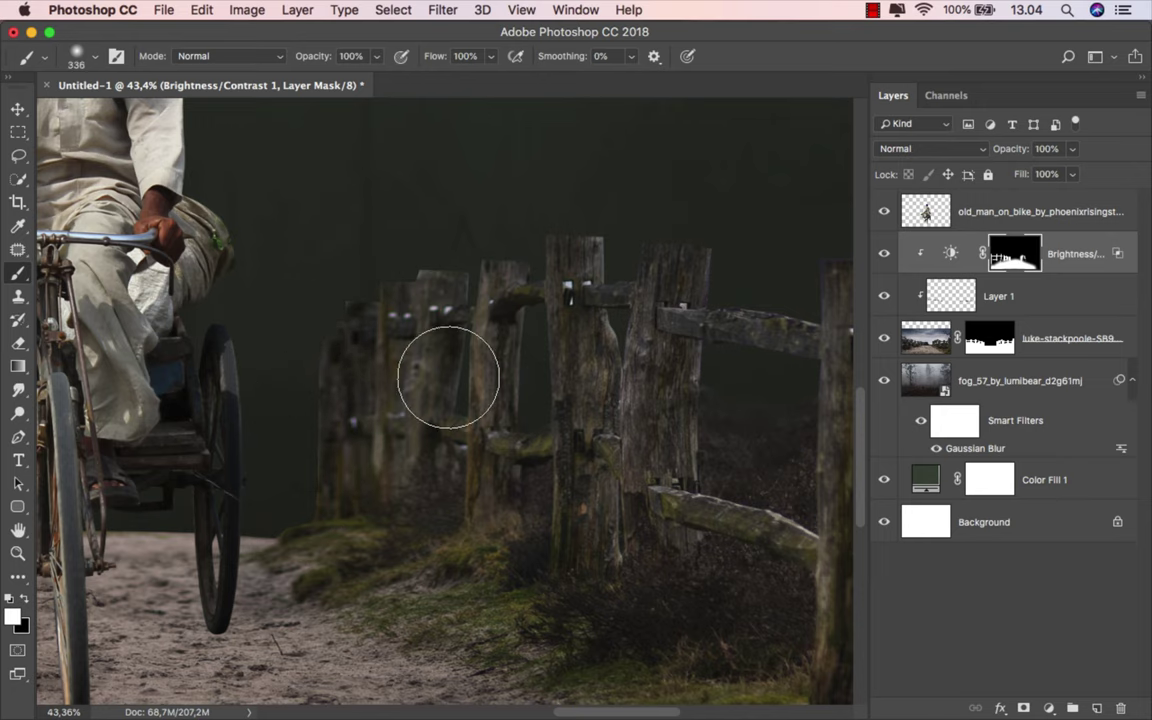
pyautogui.hscroll(5, 476, 490)
pyautogui.moveTo(530, 400)
pyautogui.mouseDown()
pyautogui.moveTo(470, 404)
pyautogui.moveTo(511, 500)
pyautogui.moveTo(509, 375)
pyautogui.moveTo(528, 311)
pyautogui.mouseUp()
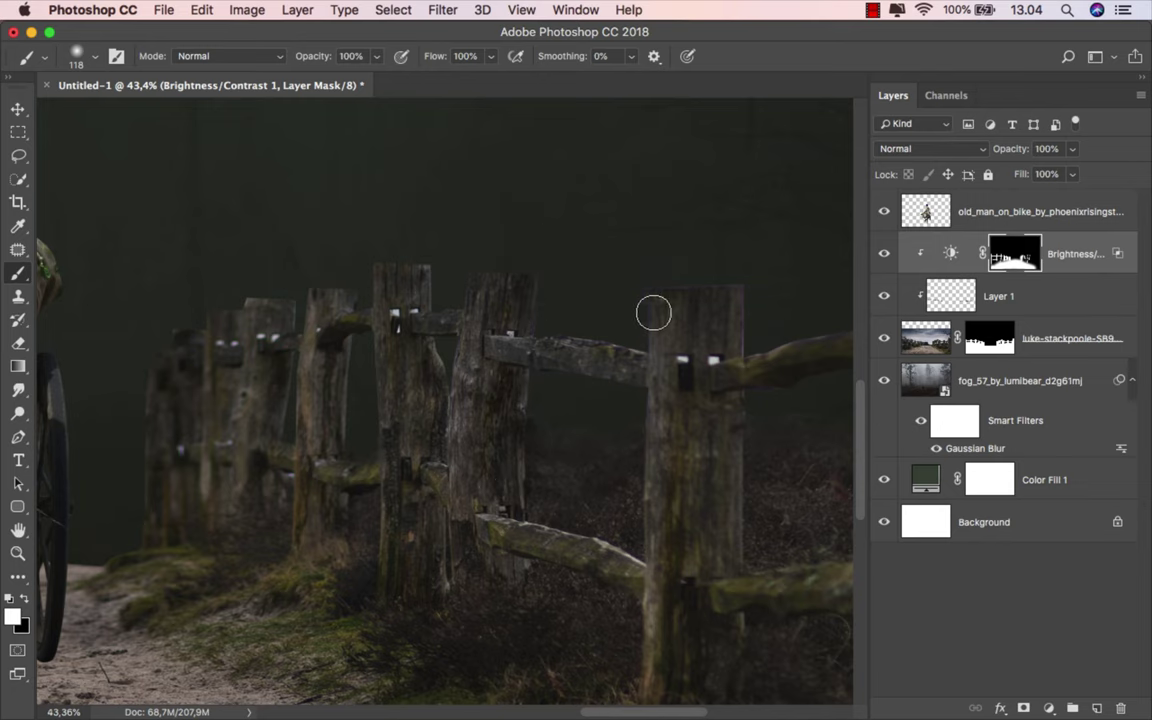
pyautogui.moveTo(725, 331); pyautogui.dragTo(566, 240)
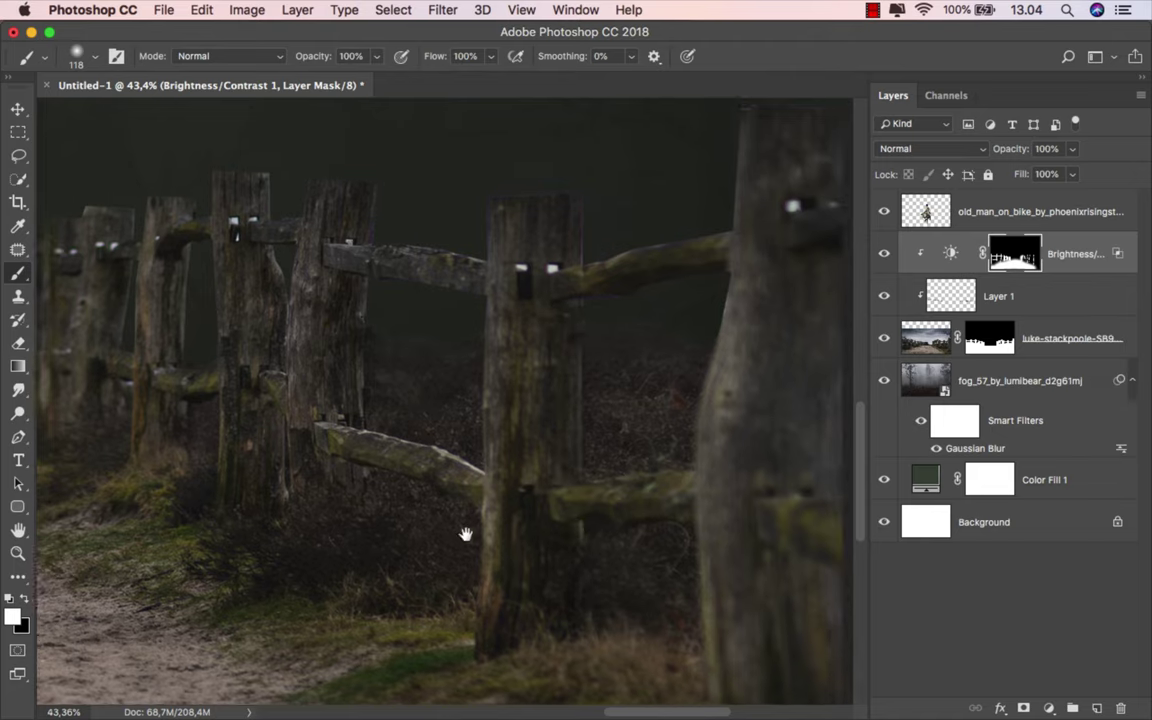
pyautogui.hscroll(5, 360, 468)
pyautogui.scroll(-2, 373, 262)
pyautogui.scroll(-3, 402, 247)
pyautogui.moveTo(402, 247); pyautogui.dragTo(430, 247)
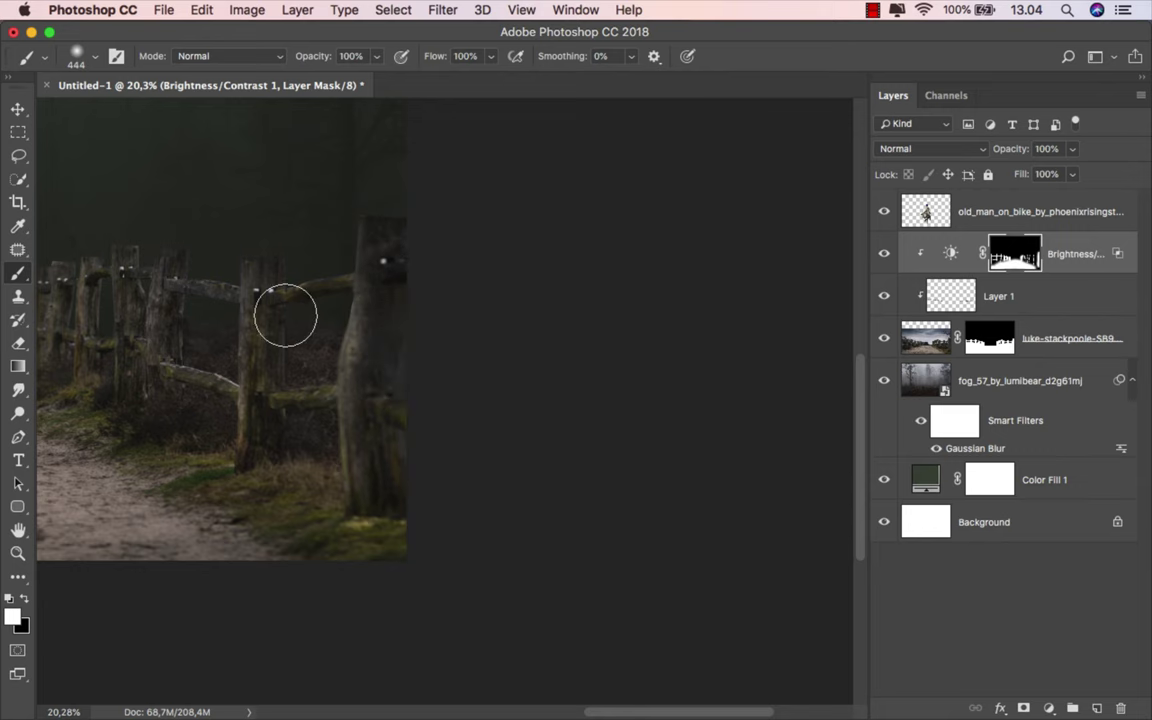
pyautogui.press('super+0')
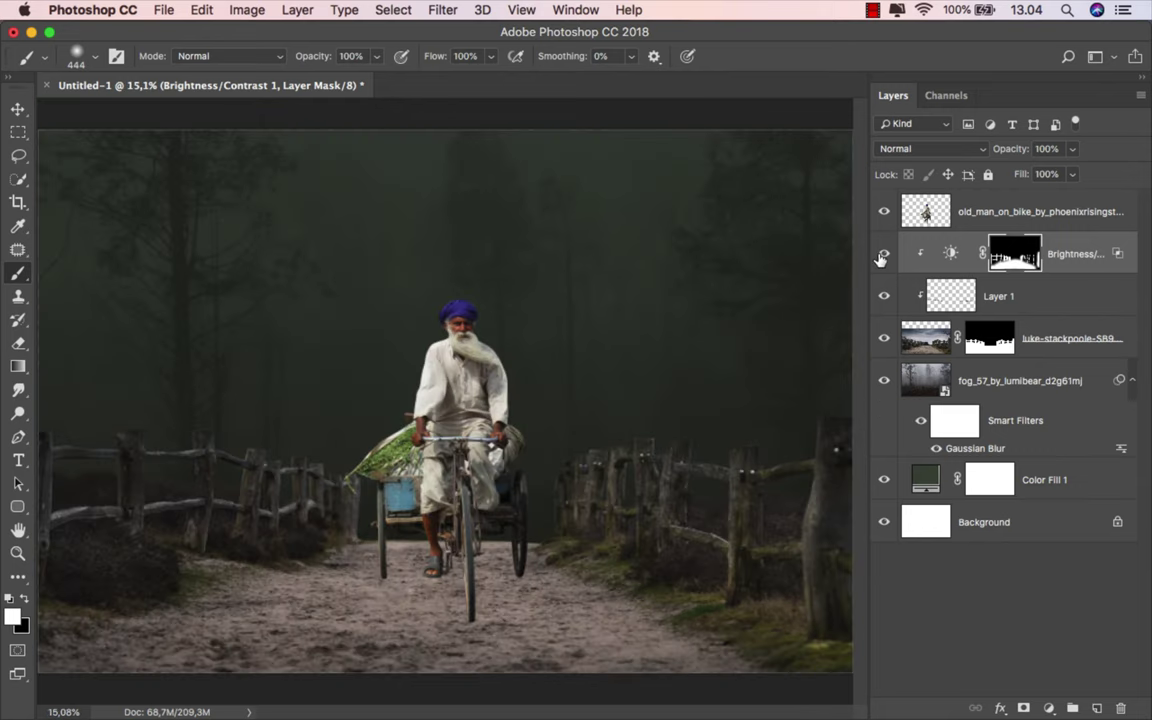
# Add a clipped Curves layer with the white point moved to input 130, output 255.
pyautogui.click(881, 256)
pyautogui.click(880, 257)
pyautogui.press('super+2')
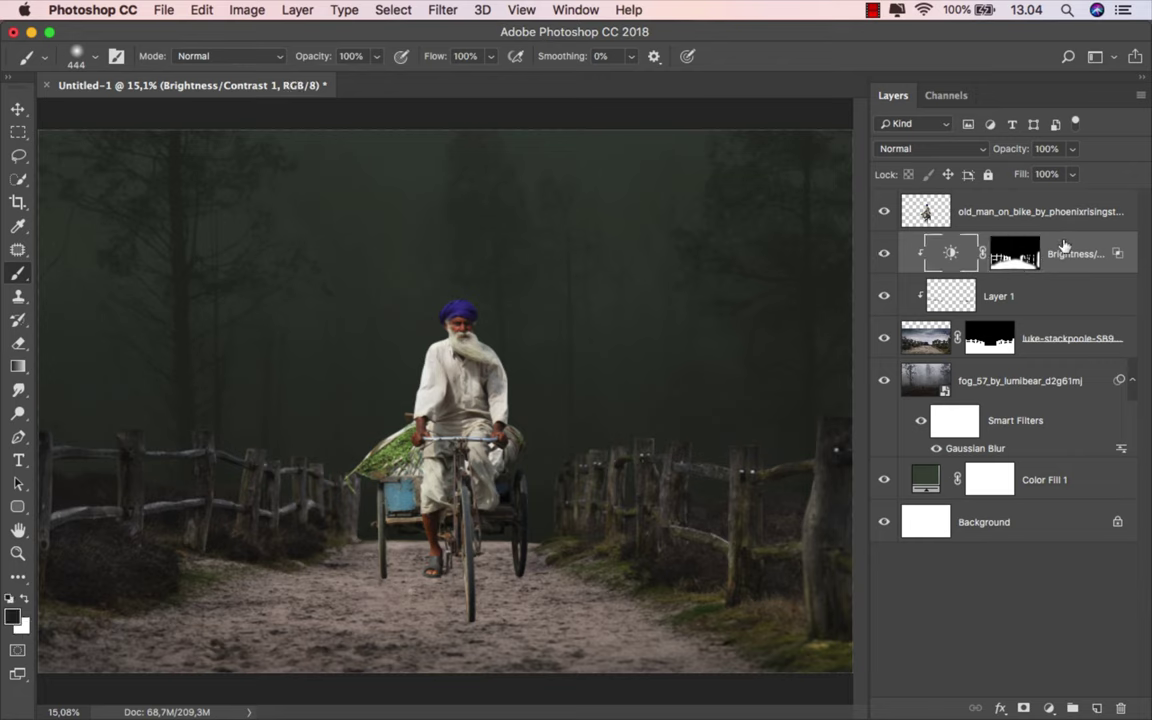
pyautogui.click(1048, 708)
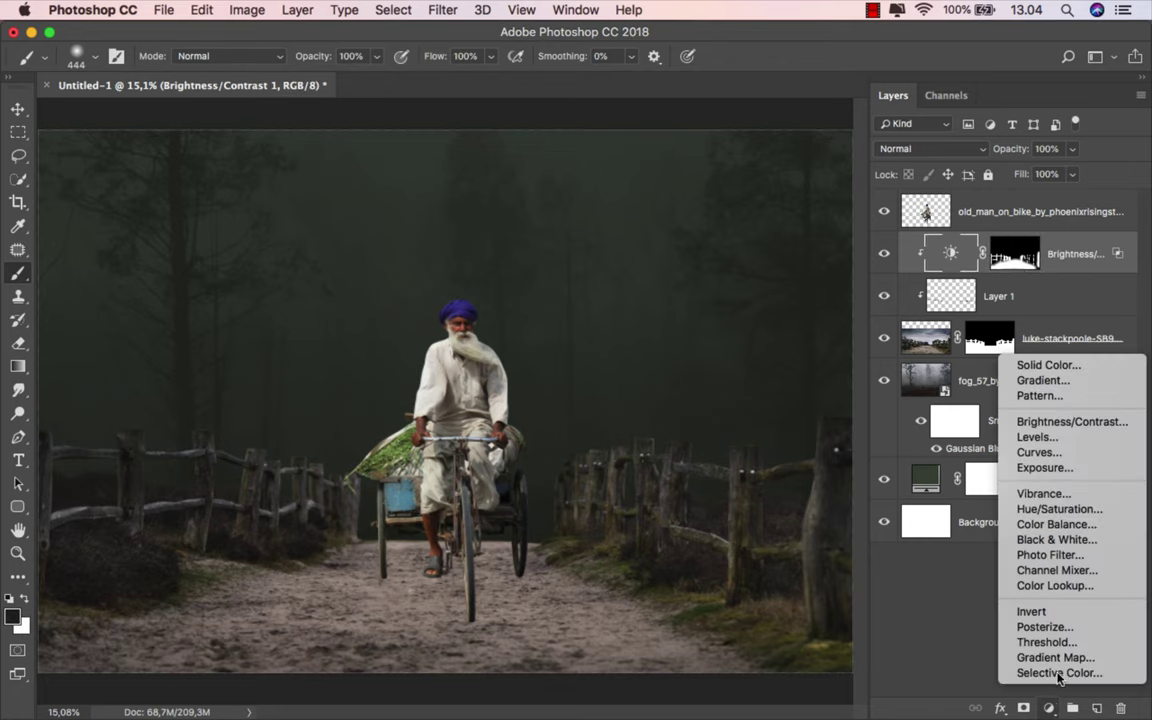
pyautogui.click(1040, 452)
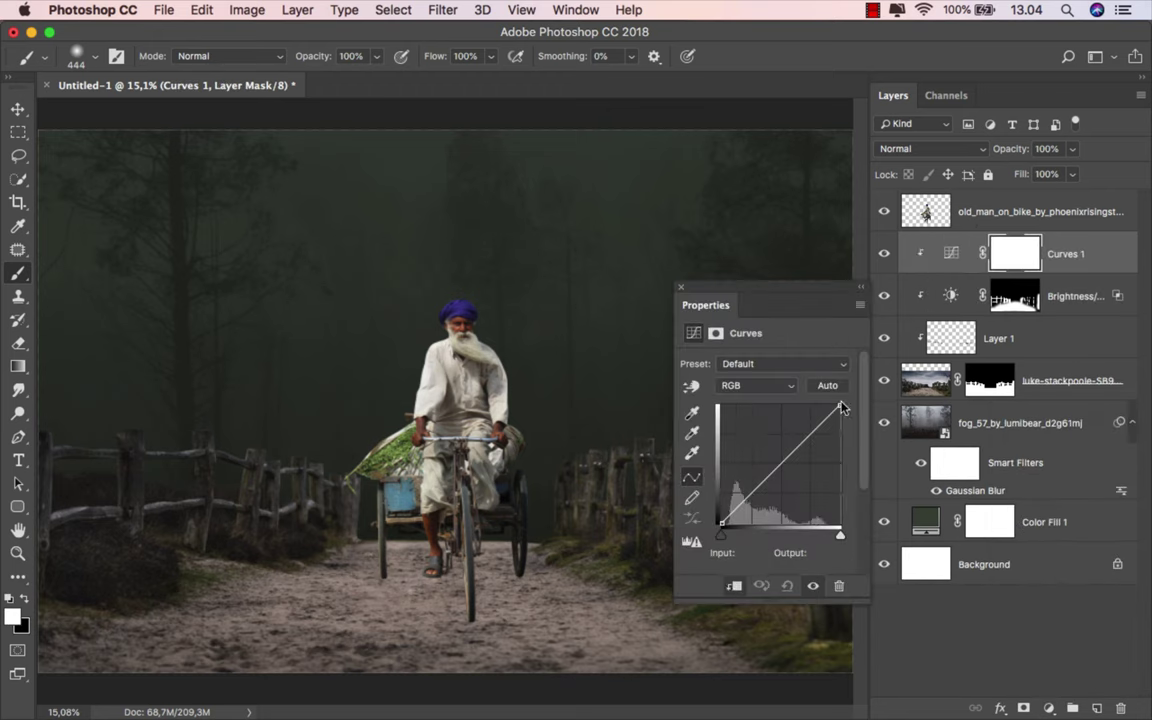
pyautogui.moveTo(840, 407)
pyautogui.mouseDown()
pyautogui.moveTo(781, 406)
pyautogui.moveTo(781, 393)
pyautogui.mouseUp()
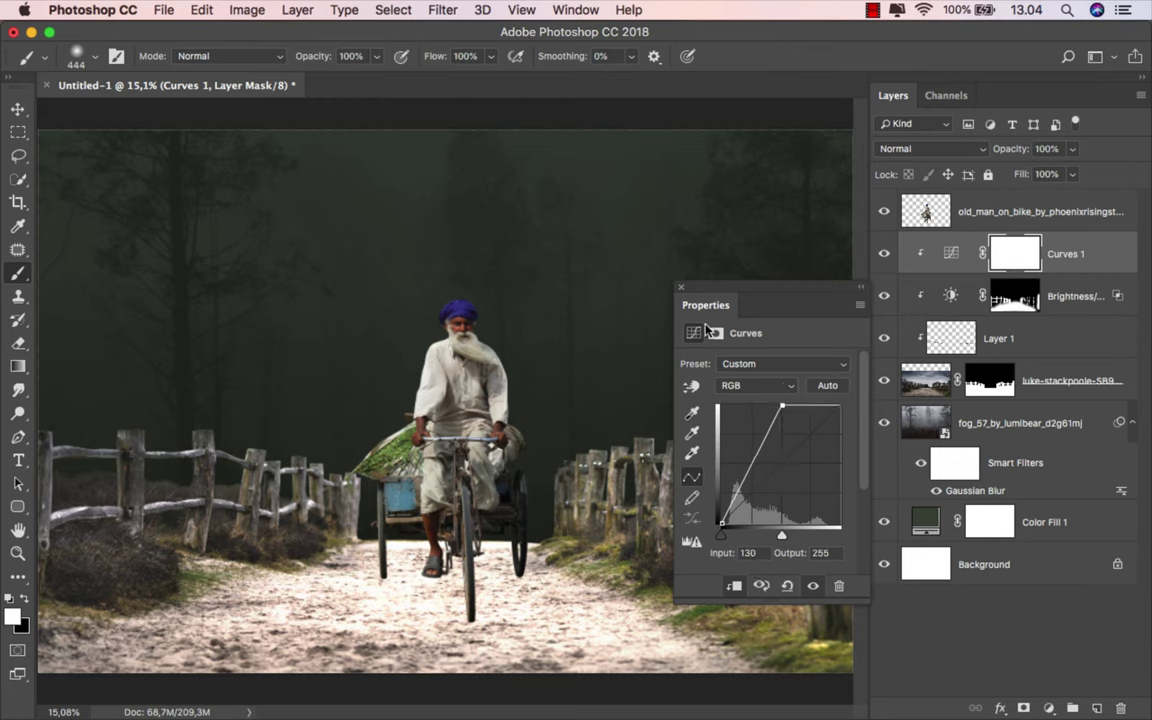
pyautogui.click(678, 290)
# Split the Curves 1 Underlying Layer blend slider to 0/237 so brightening hits the lightest areas.
pyautogui.rightClick(1080, 253)
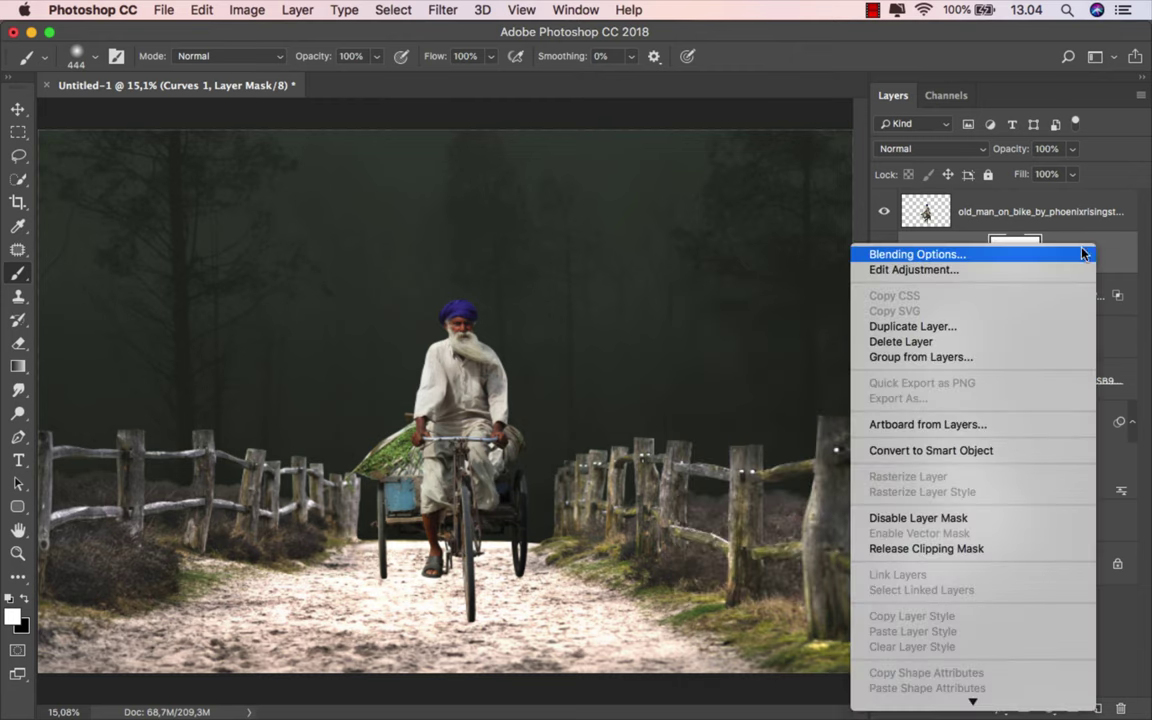
pyautogui.click(1050, 250)
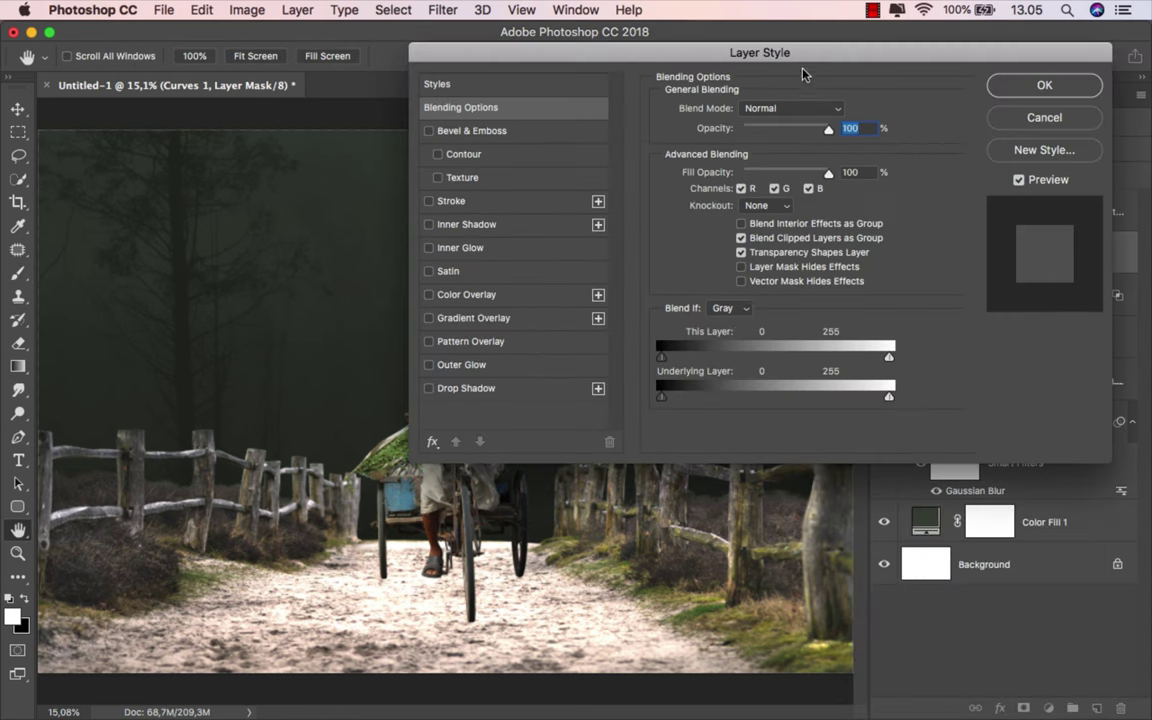
pyautogui.moveTo(705, 63); pyautogui.dragTo(708, 62)
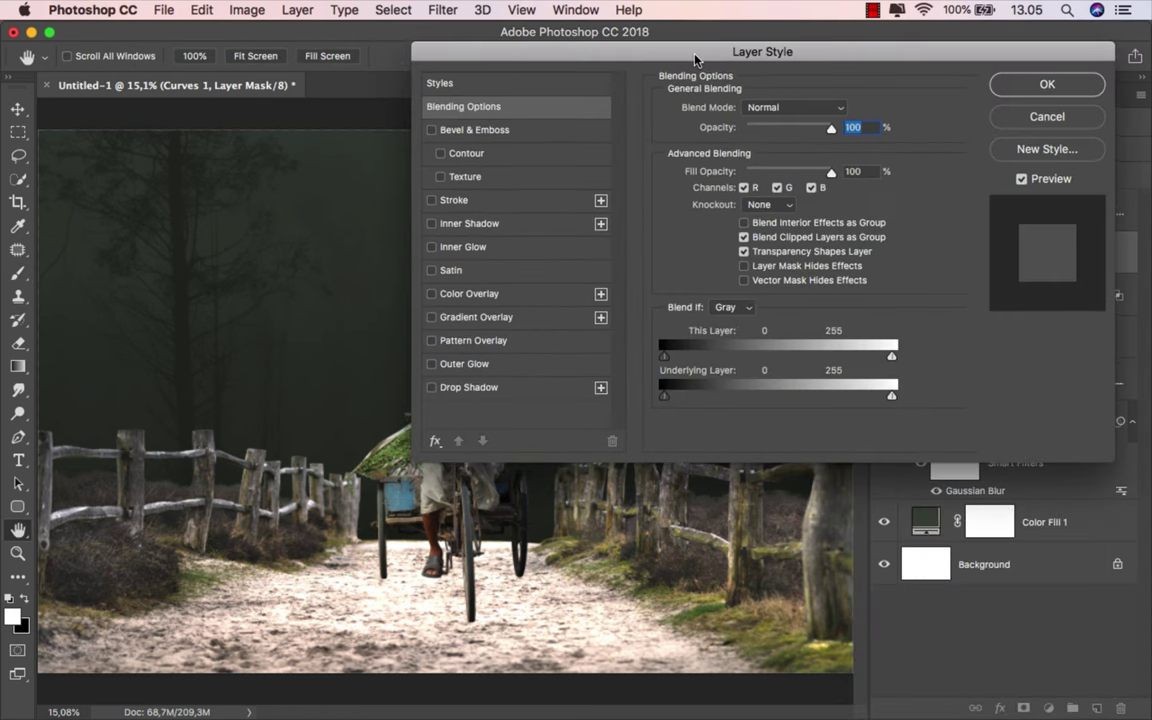
pyautogui.press('alt')
pyautogui.moveTo(667, 398); pyautogui.dragTo(873, 400)
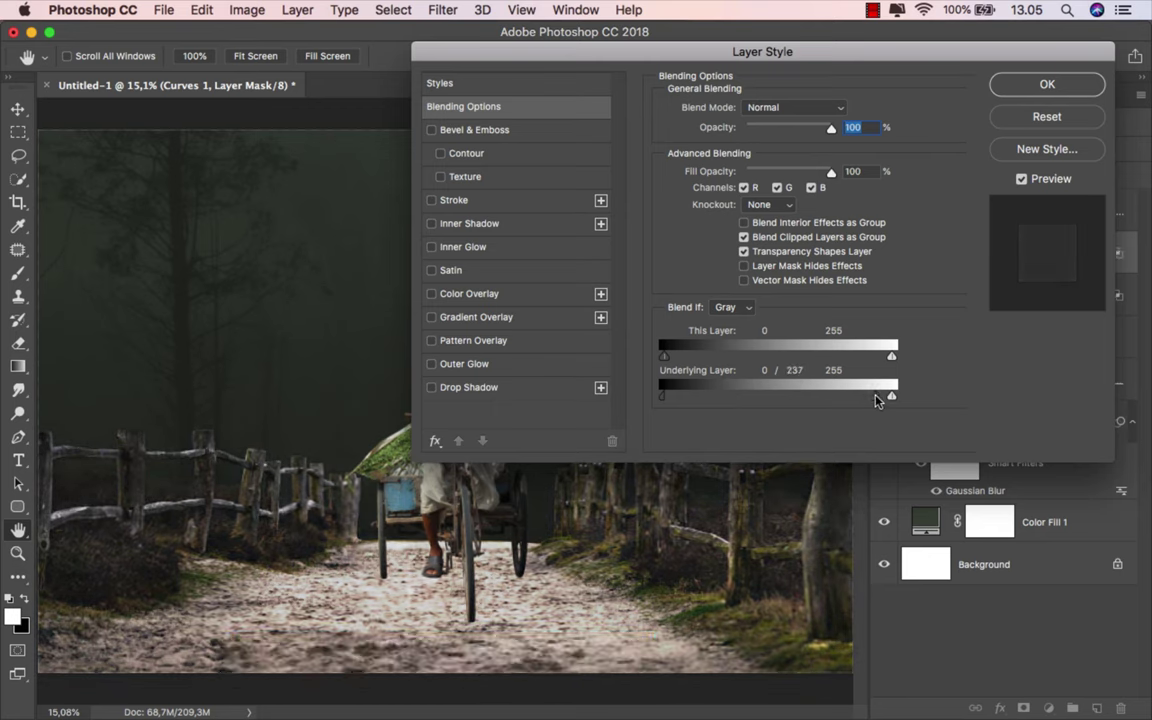
pyautogui.click(1022, 184)
pyautogui.click(1022, 184)
pyautogui.click(1043, 92)
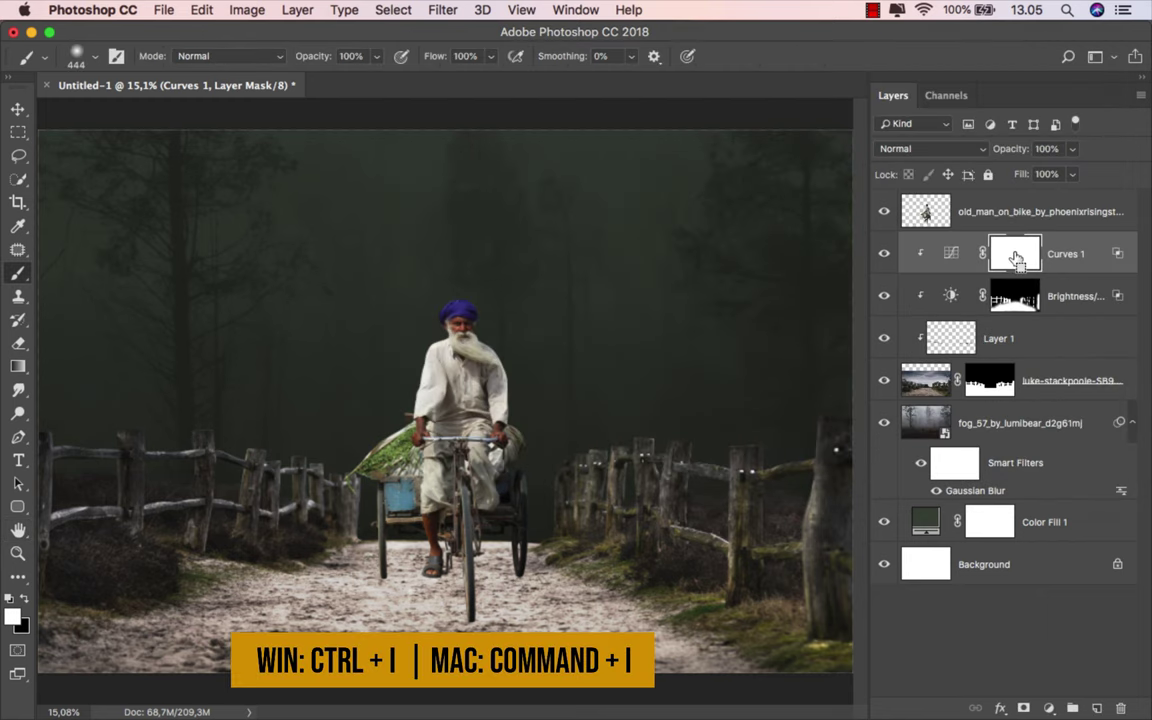
# Invert the Curves 1 mask and paint white over the left fence rails and posts with a 57 px brush.
pyautogui.press('super+i')
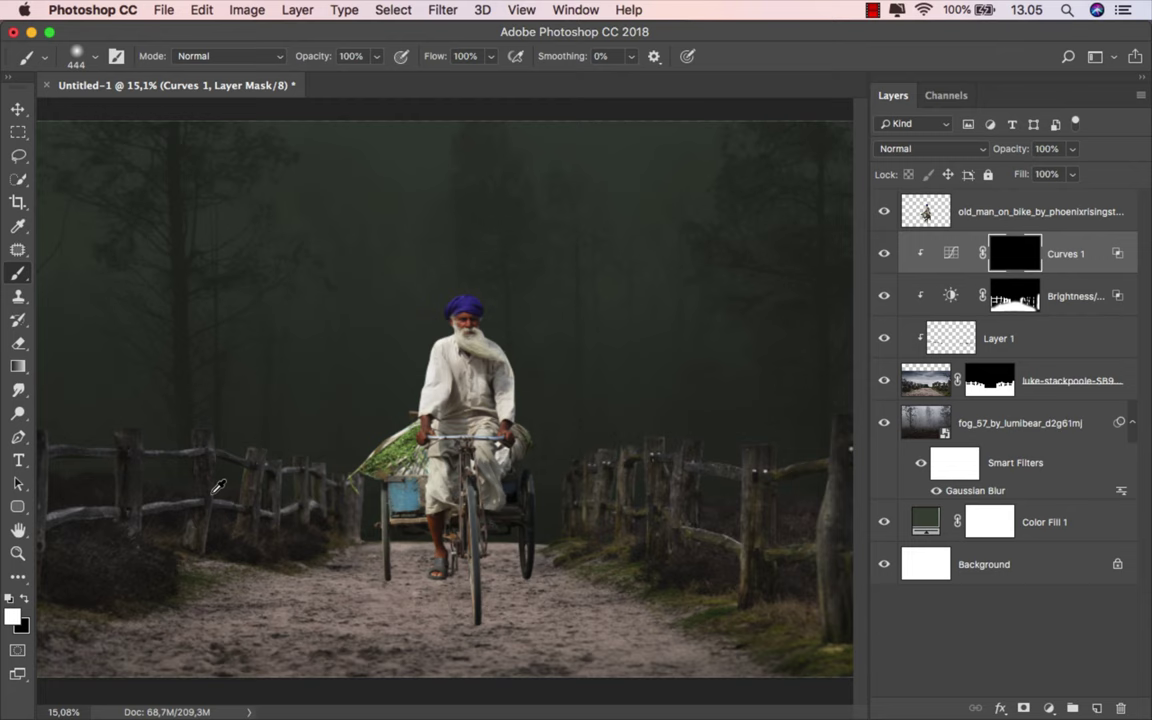
pyautogui.scroll(3, 217, 487)
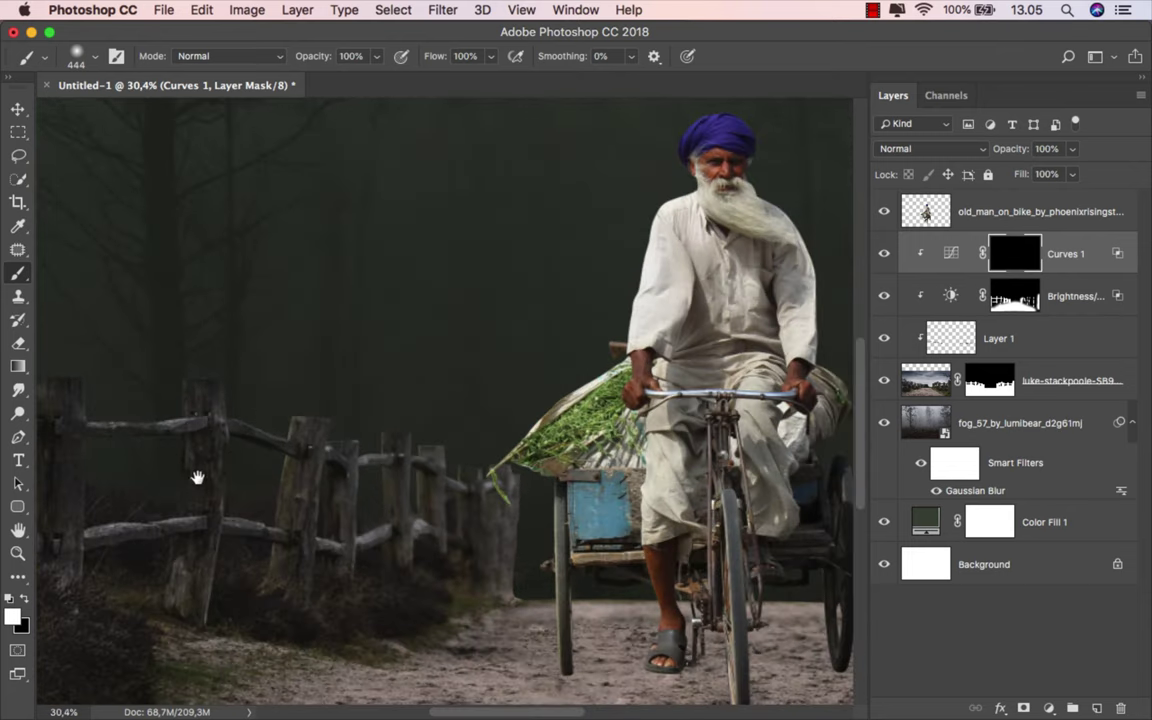
pyautogui.moveTo(193, 476); pyautogui.dragTo(553, 419)
pyautogui.moveTo(326, 368); pyautogui.dragTo(285, 355)
pyautogui.scroll(1, 375, 321)
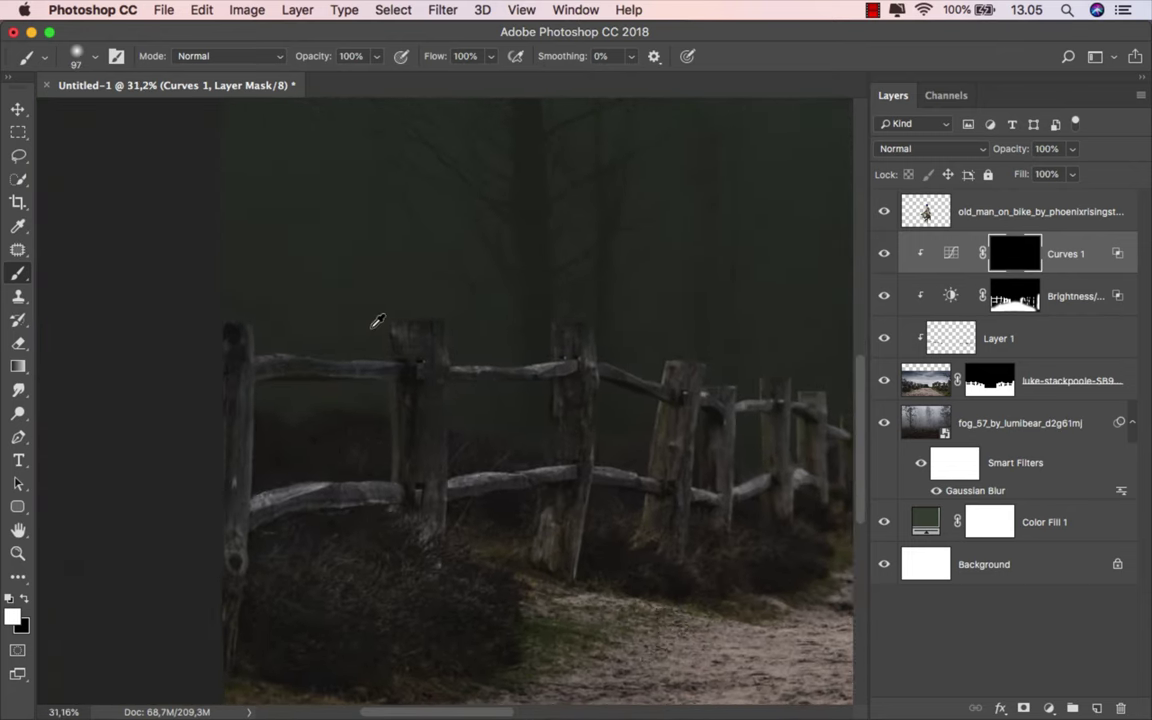
pyautogui.moveTo(386, 326); pyautogui.dragTo(360, 326)
pyautogui.scroll(3, 380, 326)
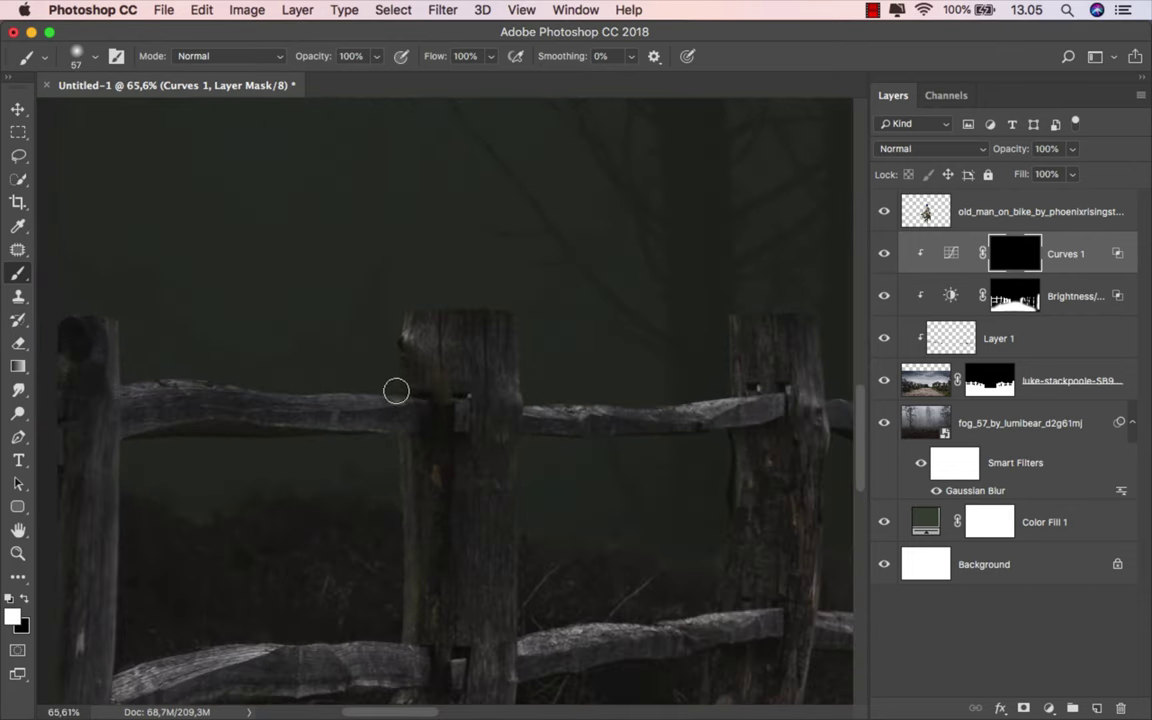
pyautogui.scroll(-5, 399, 500)
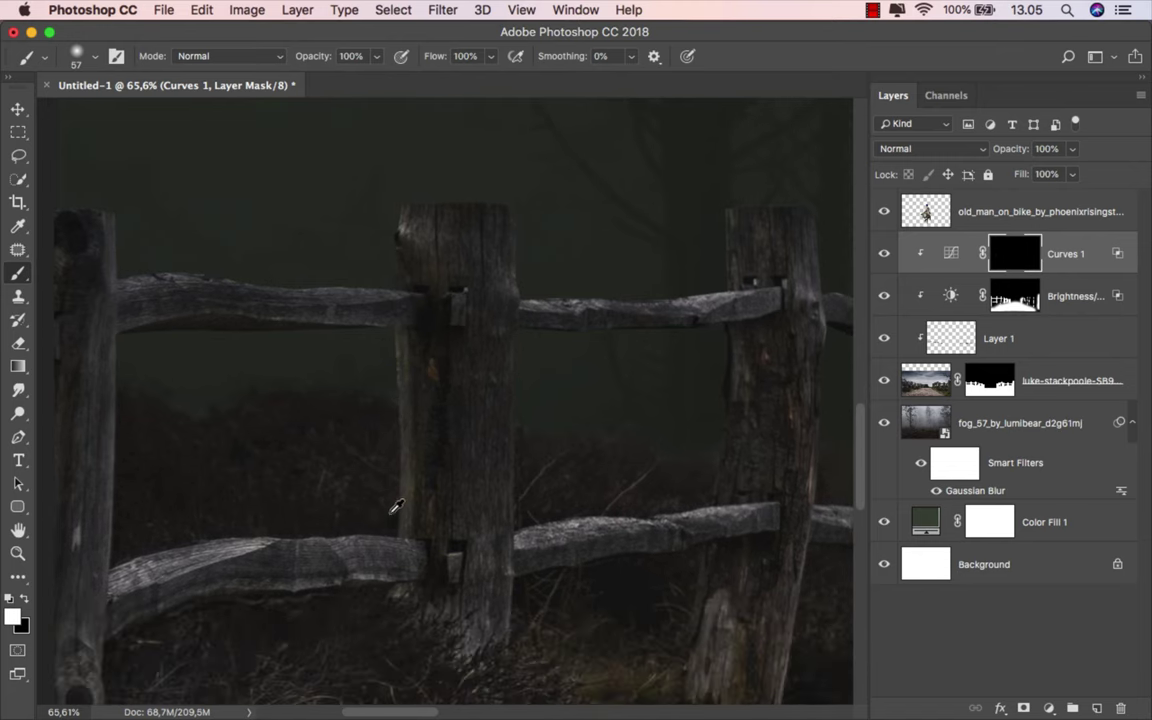
pyautogui.scroll(-3, 394, 498)
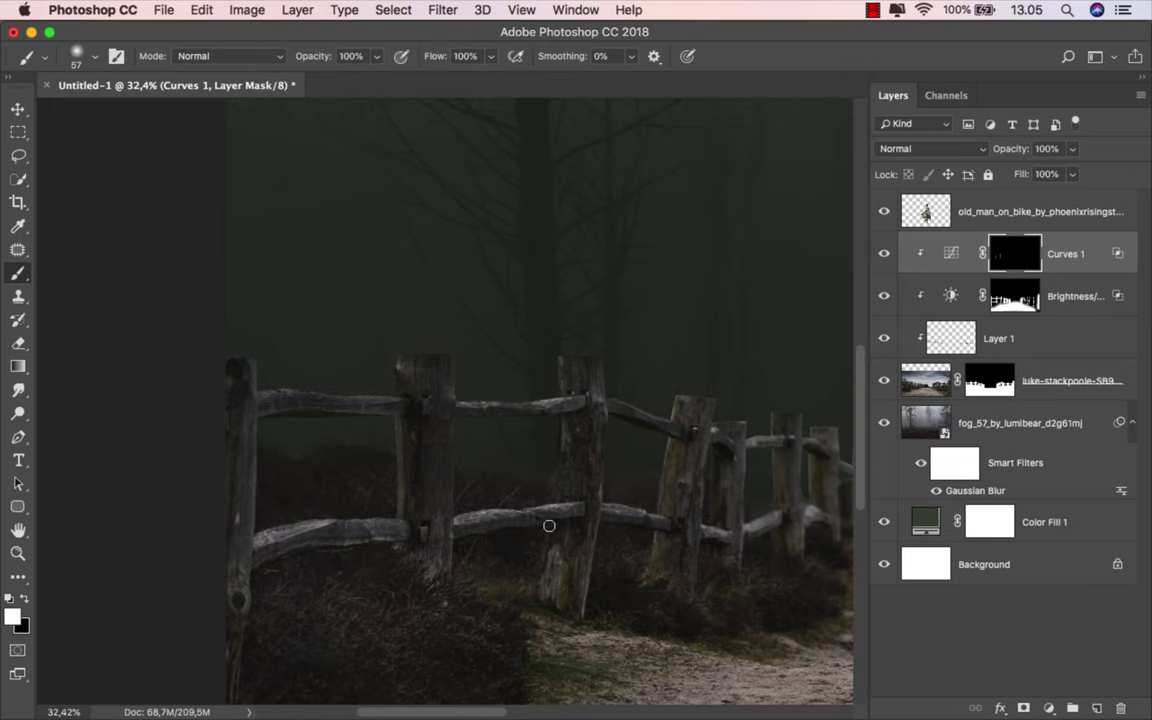
pyautogui.moveTo(549, 525); pyautogui.dragTo(655, 510)
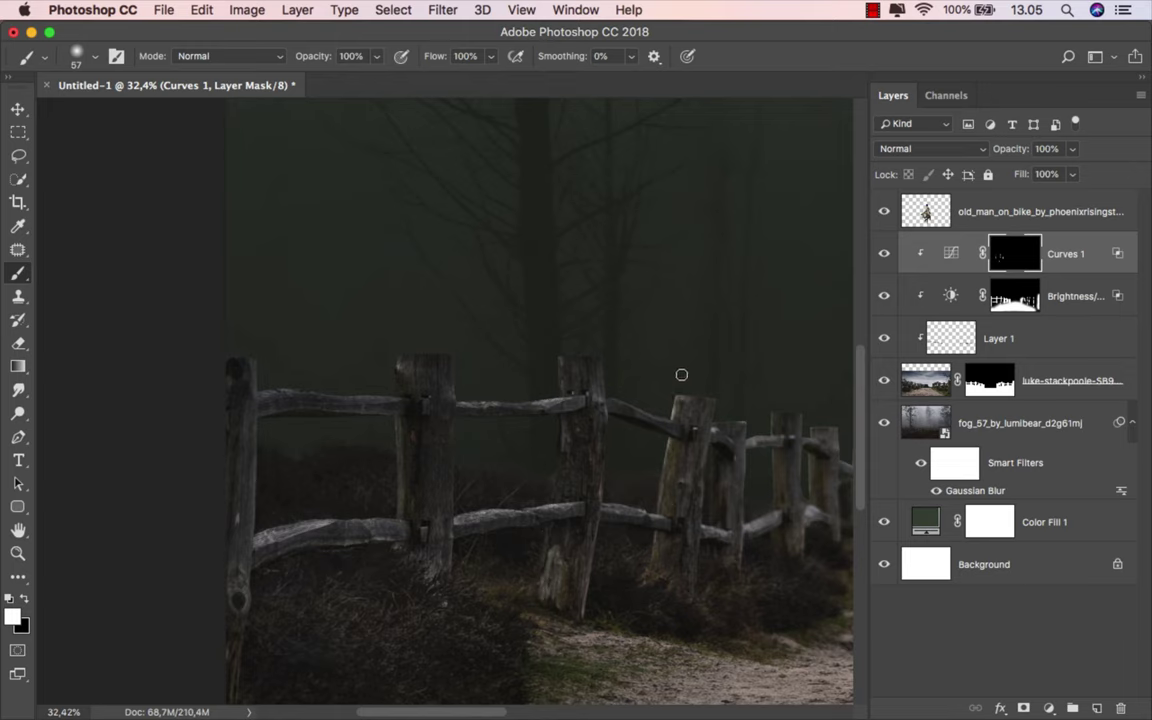
pyautogui.moveTo(689, 556); pyautogui.dragTo(574, 561)
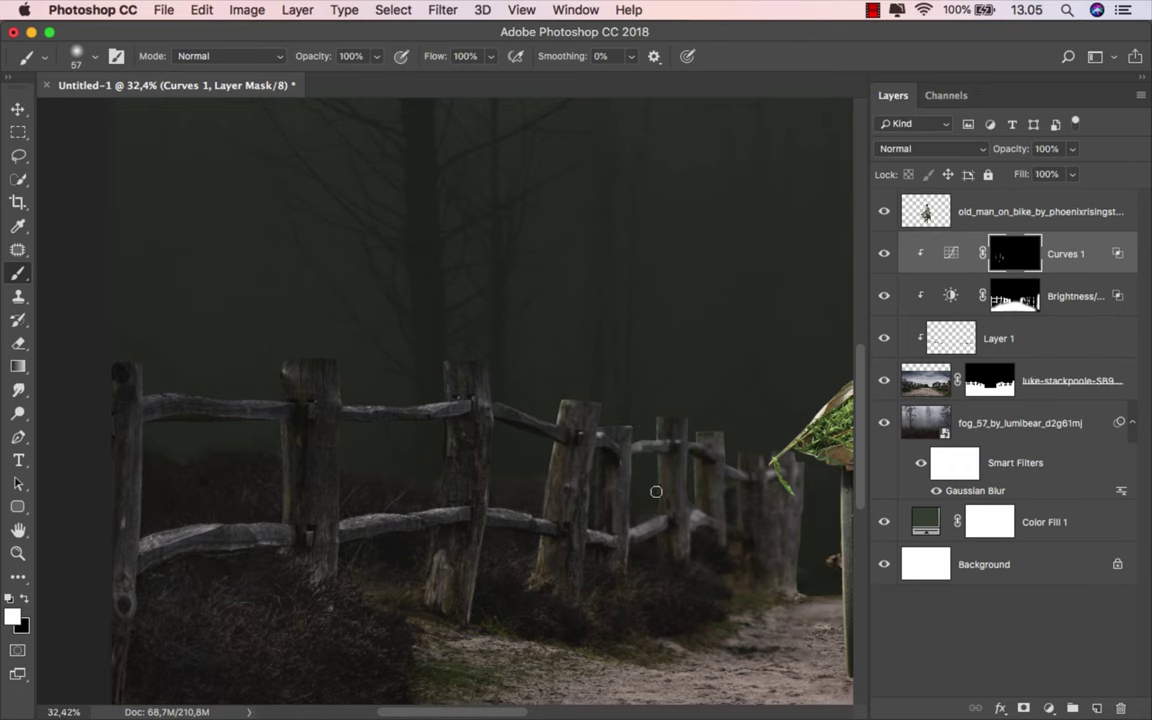
pyautogui.moveTo(669, 539)
pyautogui.mouseDown()
pyautogui.moveTo(697, 503)
pyautogui.moveTo(560, 532)
pyautogui.mouseUp()
# Paint white over the right-hand fence posts and lower rail beside the rider with a 27 px brush.
pyautogui.scroll(3, 583, 468)
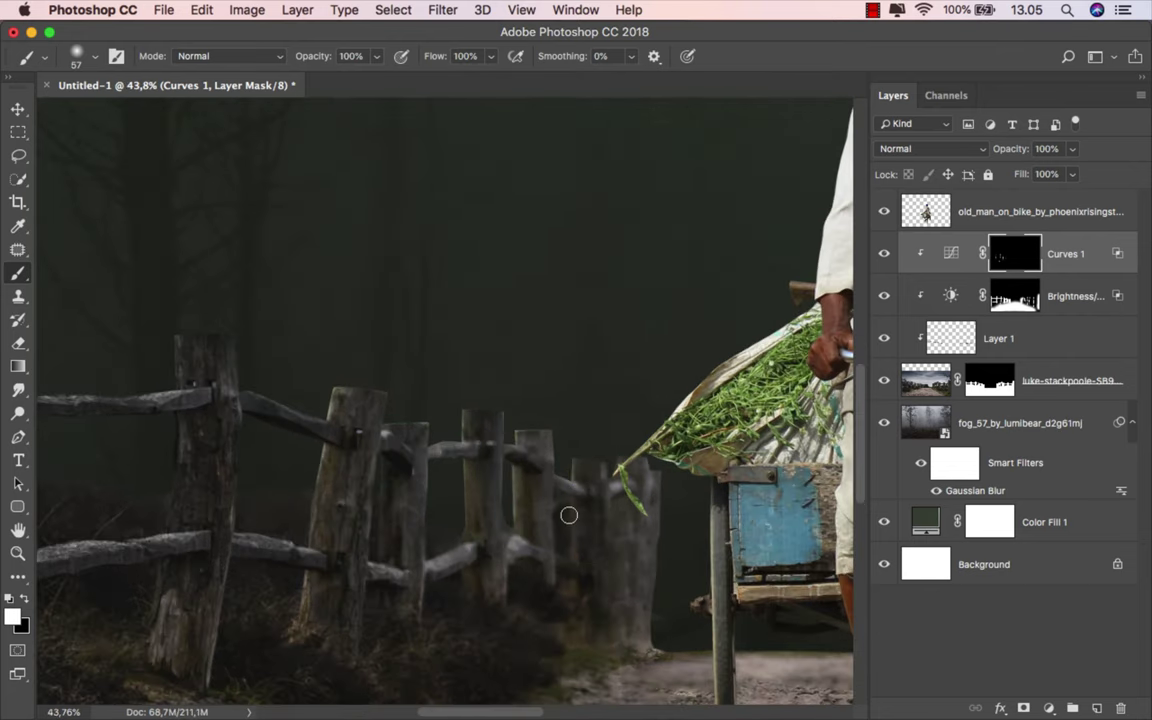
pyautogui.moveTo(625, 476); pyautogui.dragTo(600, 476)
pyautogui.hscroll(5, 655, 562)
pyautogui.hscroll(5, 600, 540)
pyautogui.hscroll(3, 540, 510)
pyautogui.moveTo(470, 500)
pyautogui.mouseDown()
pyautogui.moveTo(503, 566)
pyautogui.moveTo(543, 412)
pyautogui.moveTo(561, 414)
pyautogui.mouseUp()
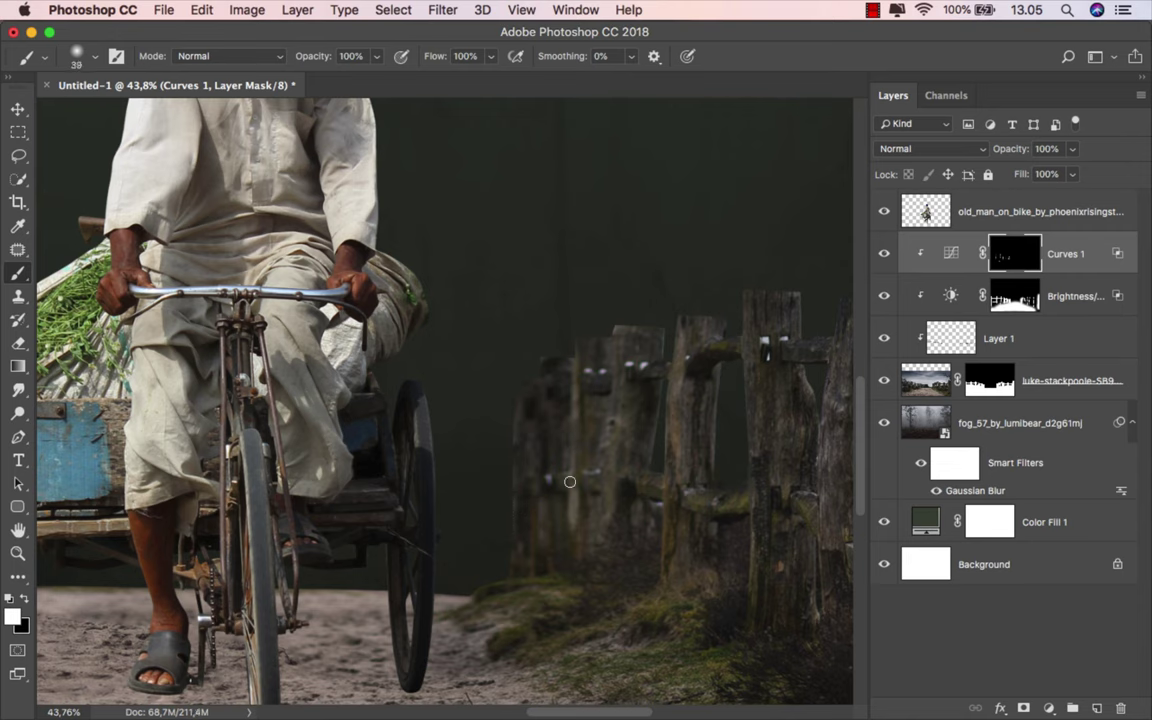
pyautogui.moveTo(545, 476)
pyautogui.mouseDown()
pyautogui.moveTo(598, 535)
pyautogui.moveTo(512, 585)
pyautogui.mouseUp()
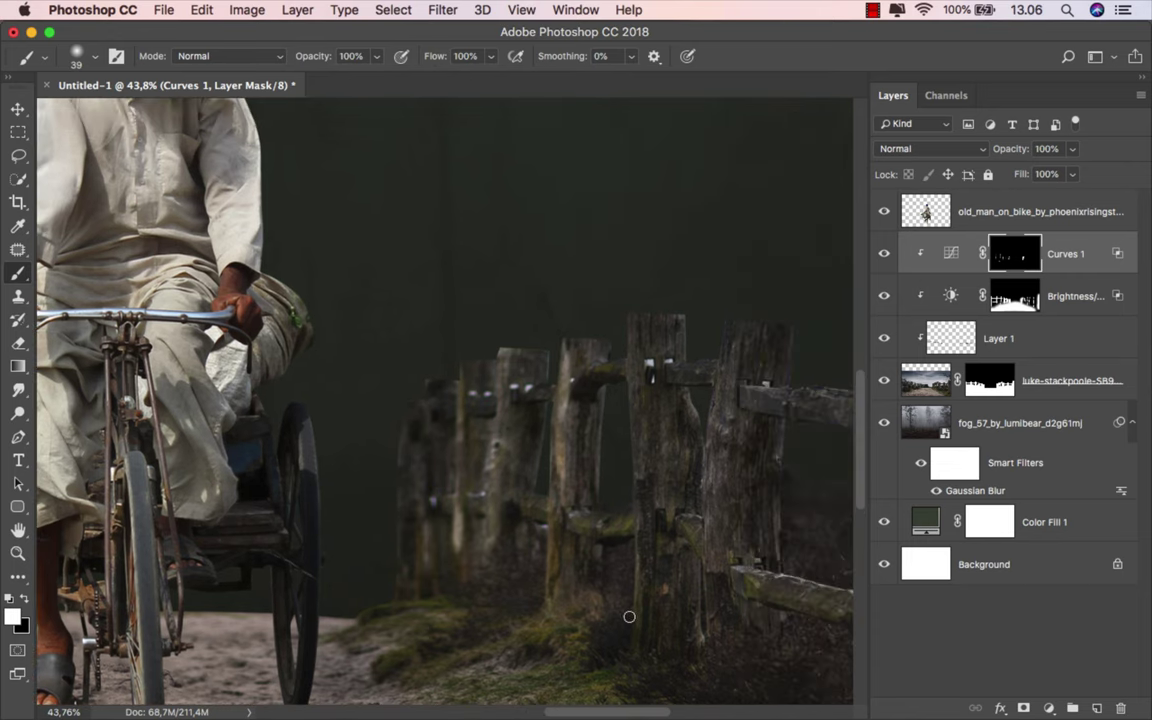
pyautogui.moveTo(635, 342); pyautogui.dragTo(507, 280)
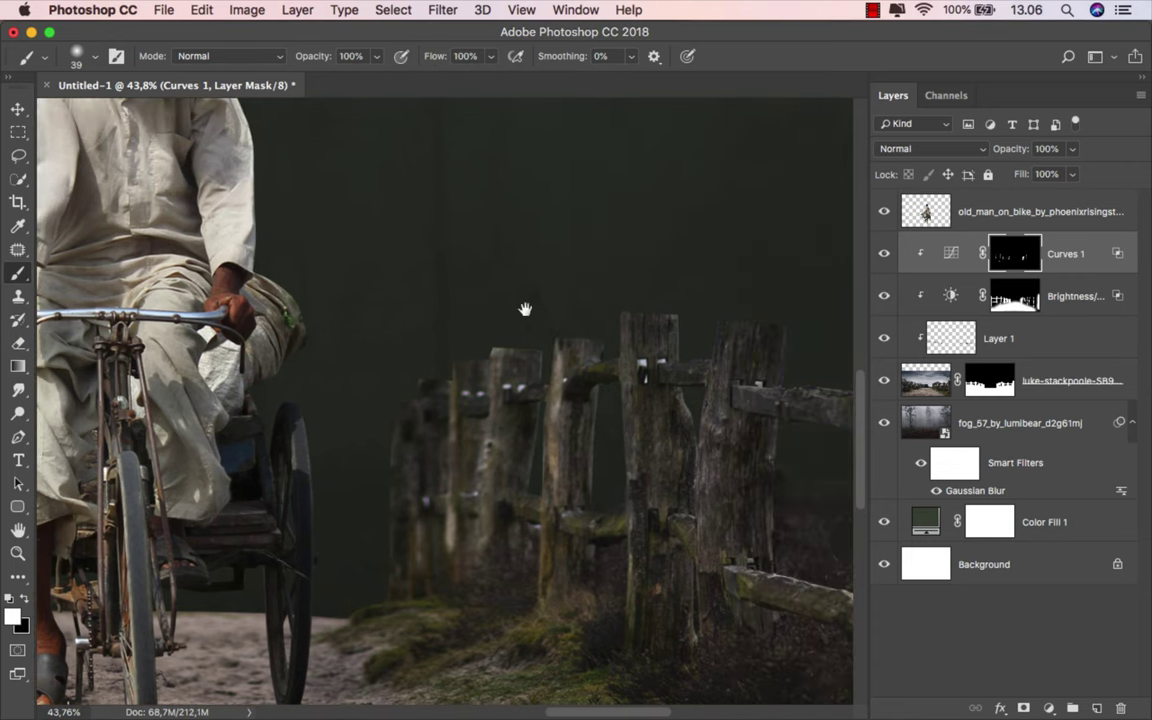
pyautogui.moveTo(590, 369)
pyautogui.mouseDown()
pyautogui.moveTo(579, 450)
pyautogui.moveTo(586, 578)
pyautogui.mouseUp()
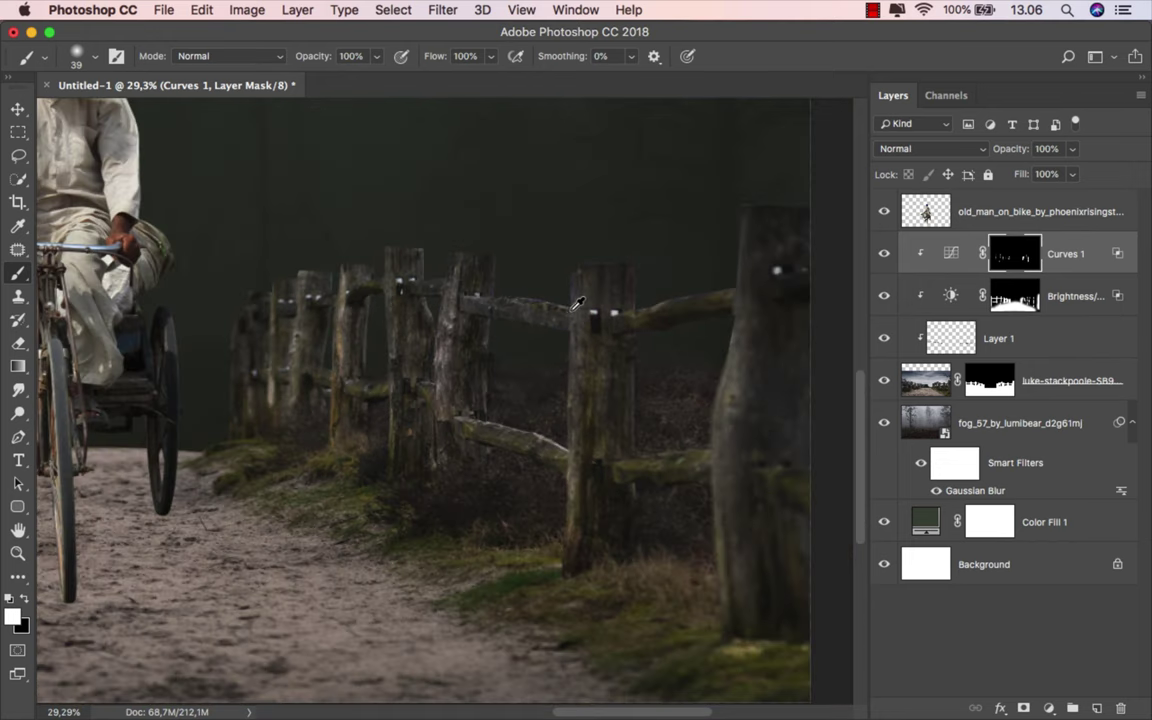
pyautogui.moveTo(577, 447); pyautogui.dragTo(569, 570)
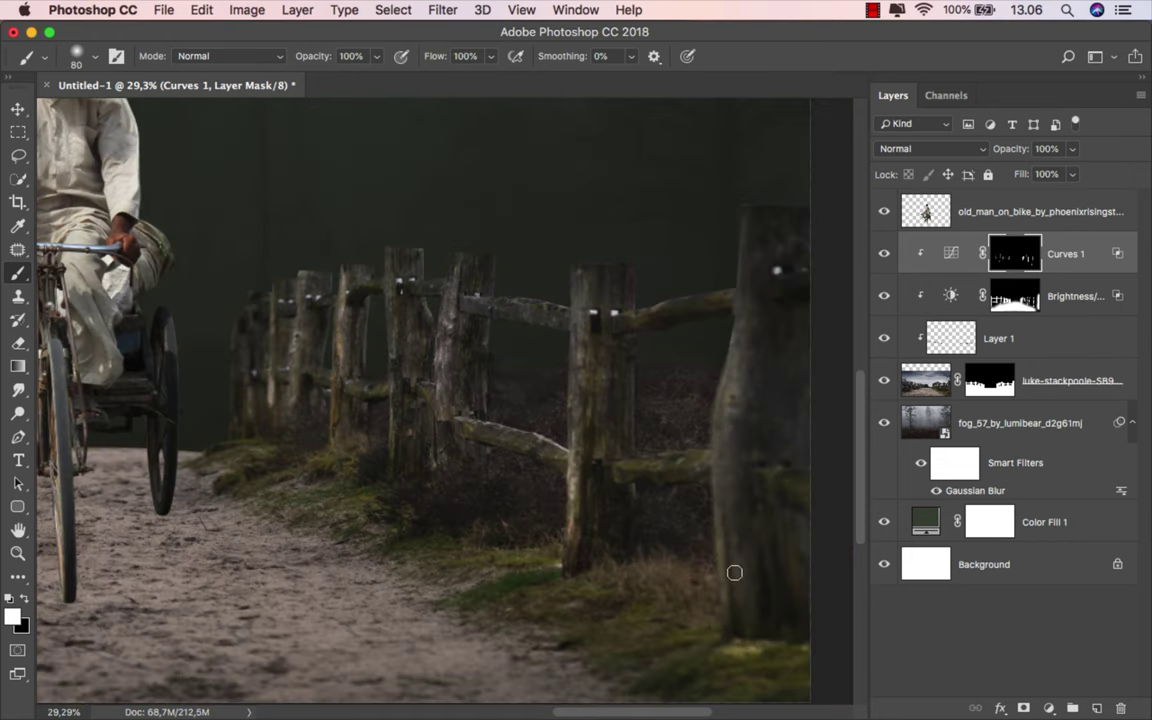
pyautogui.moveTo(733, 617)
pyautogui.mouseDown()
pyautogui.moveTo(746, 267)
pyautogui.moveTo(722, 293)
pyautogui.mouseUp()
pyautogui.moveTo(612, 469); pyautogui.dragTo(700, 466)
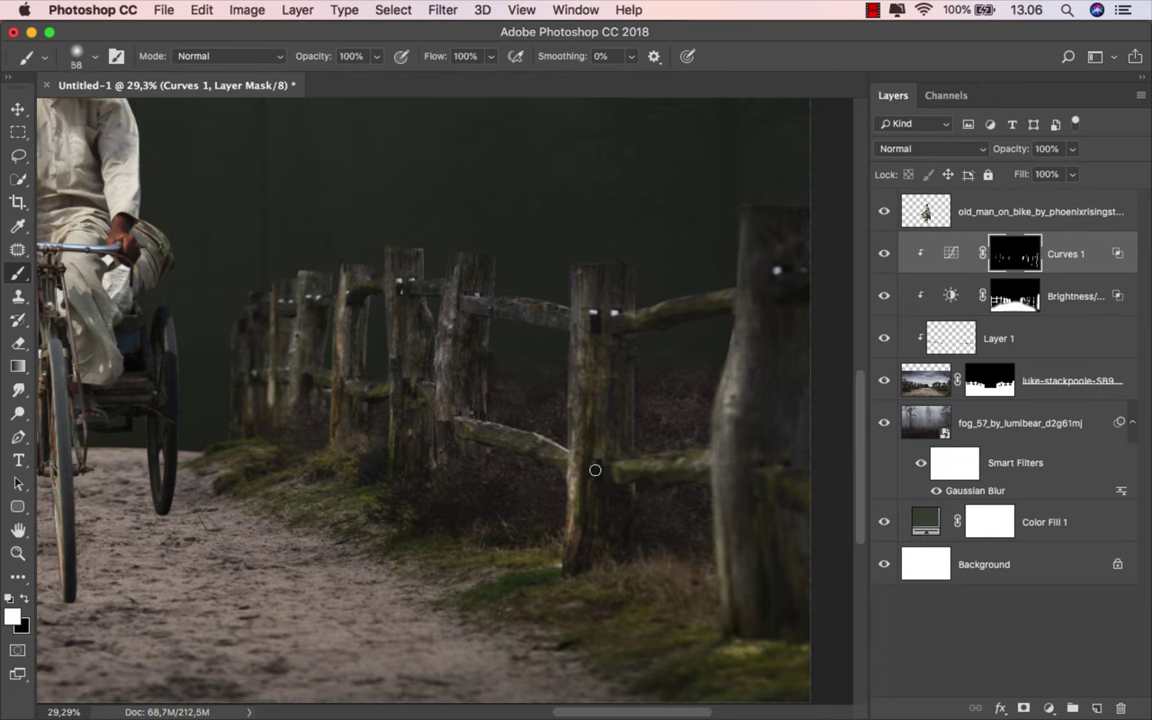
# Pan over to the man and fit the whole composite on screen.
pyautogui.scroll(2, 446, 285)
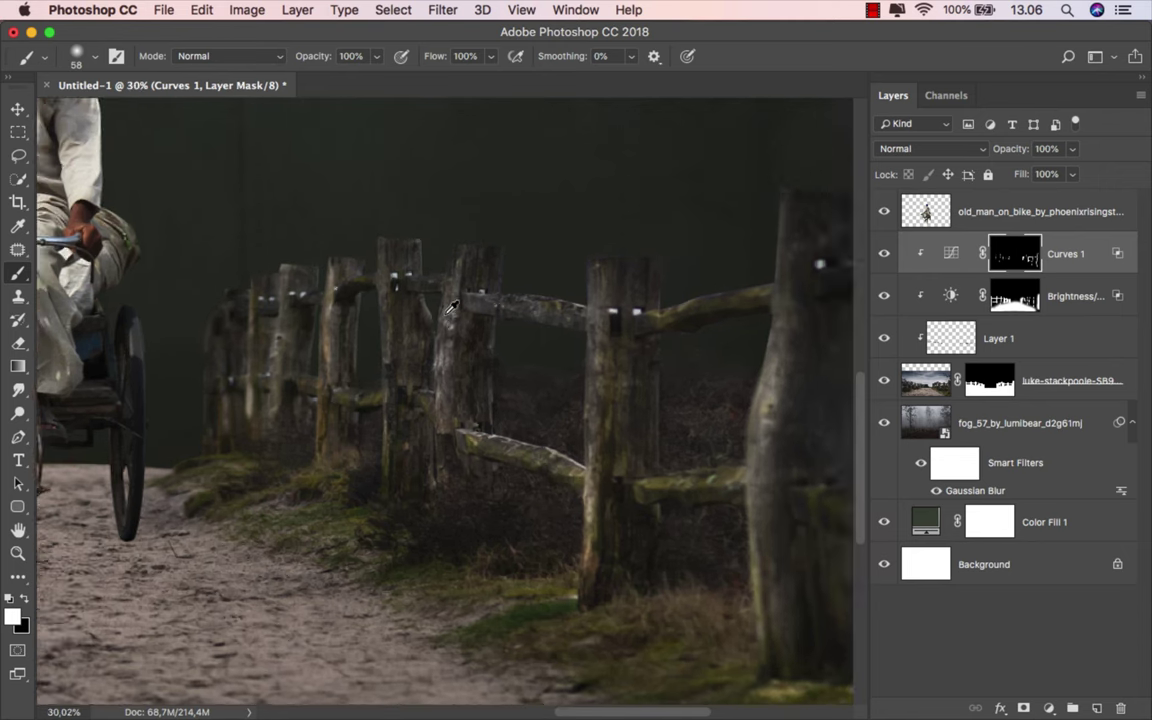
pyautogui.scroll(2, 446, 280)
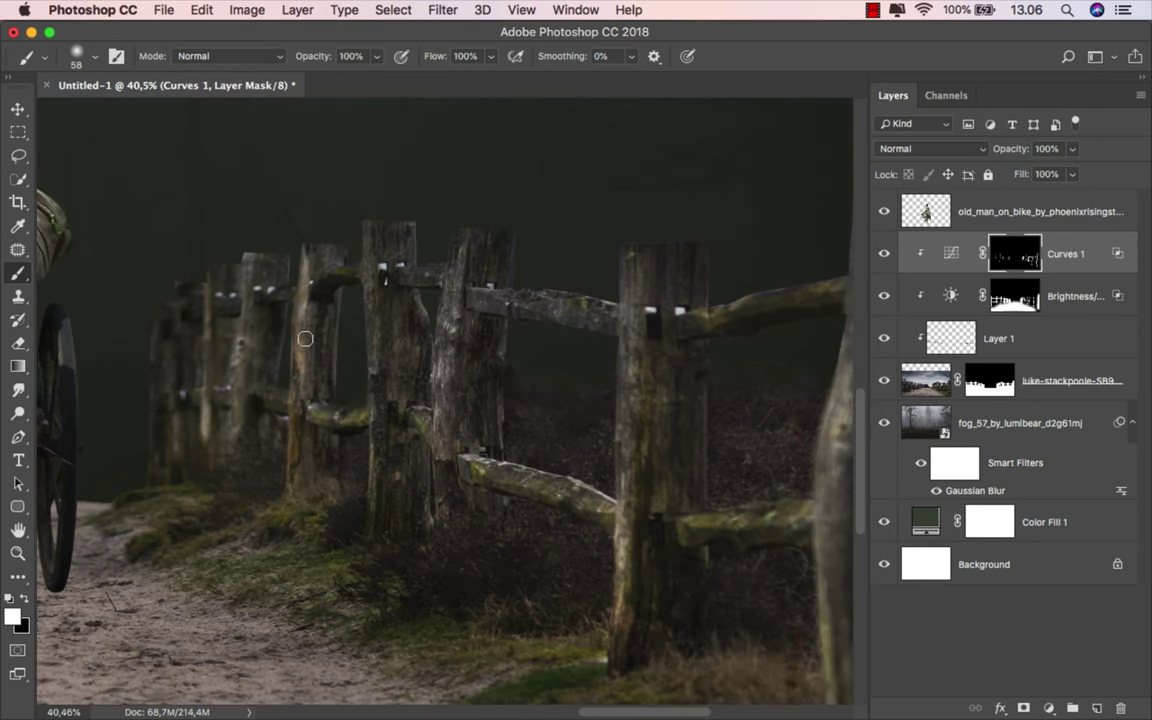
pyautogui.moveTo(338, 245); pyautogui.dragTo(633, 346)
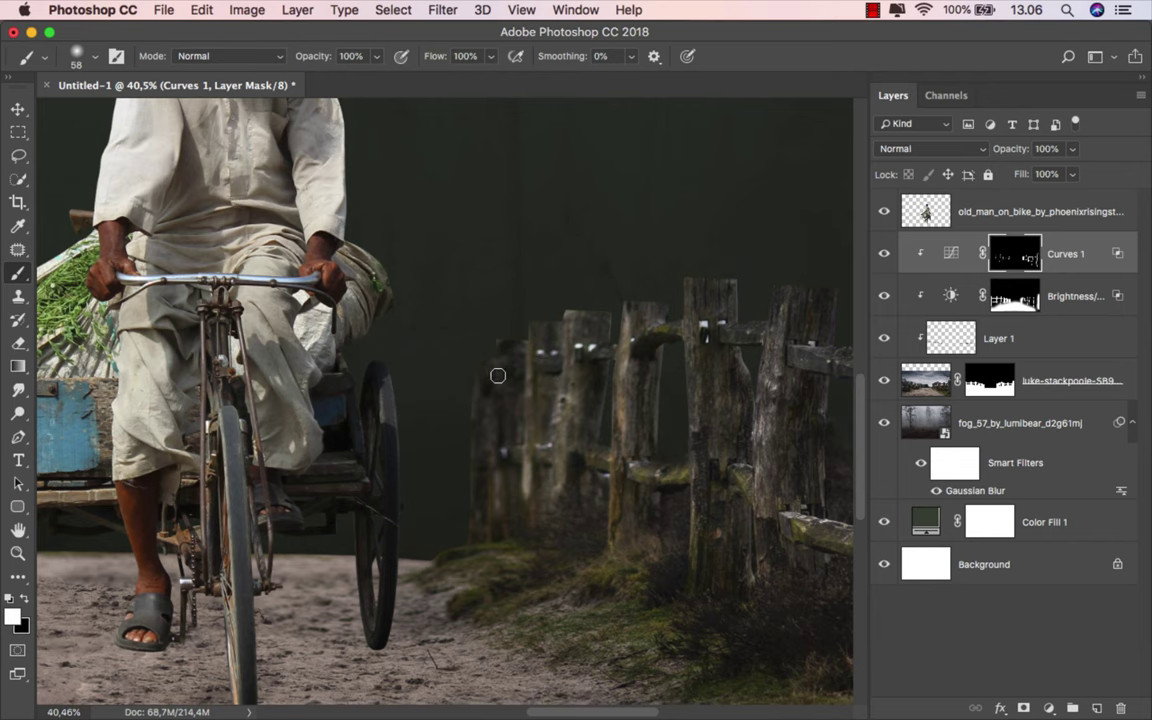
pyautogui.scroll(-3, 518, 474)
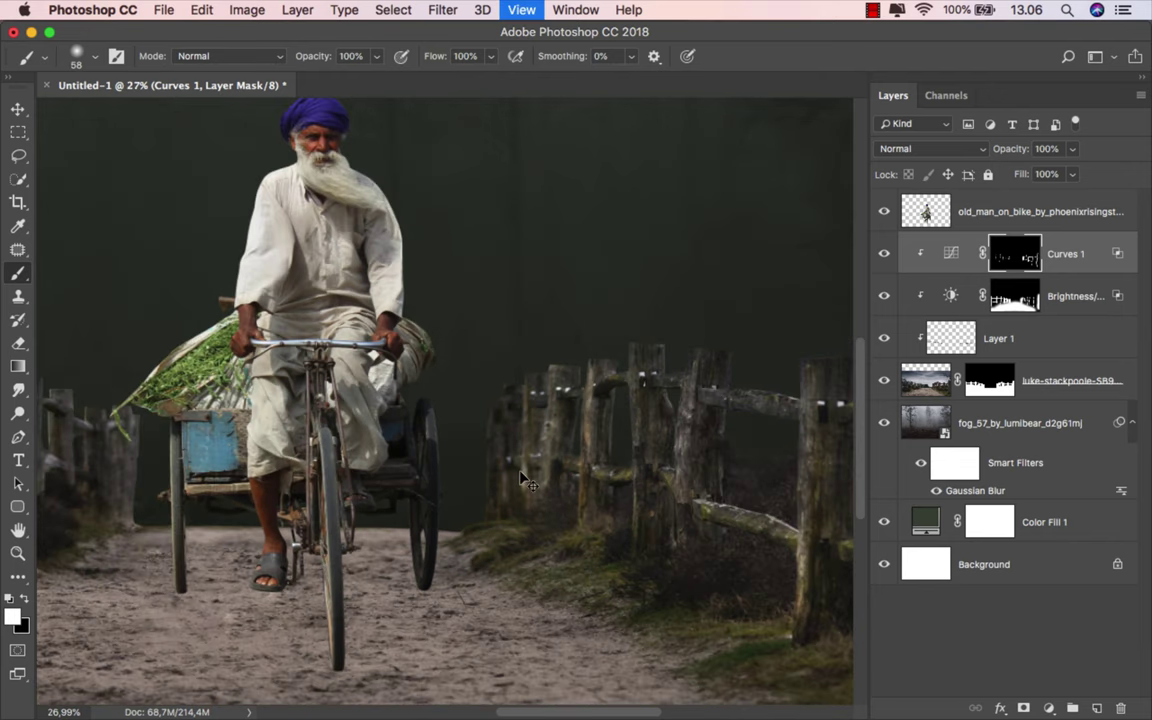
pyautogui.press('super+0')
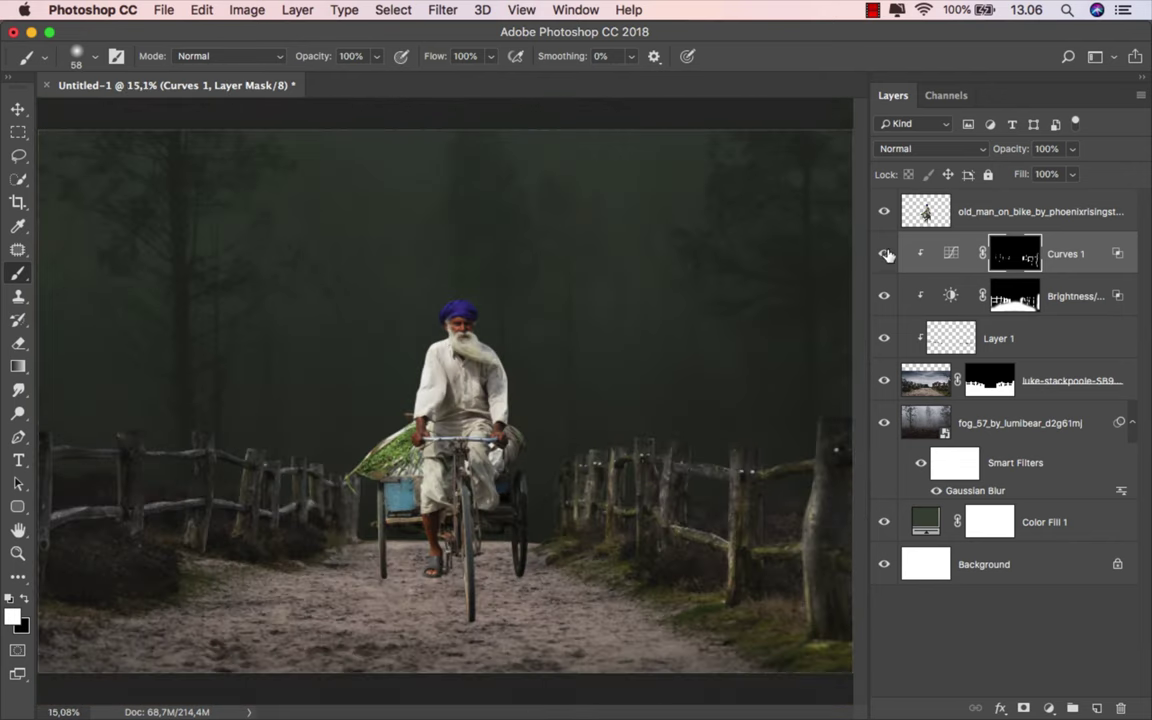
# Compare Curves 1 on and off, then set a roughly 667 px brush at 23% opacity.
pyautogui.click(884, 254)
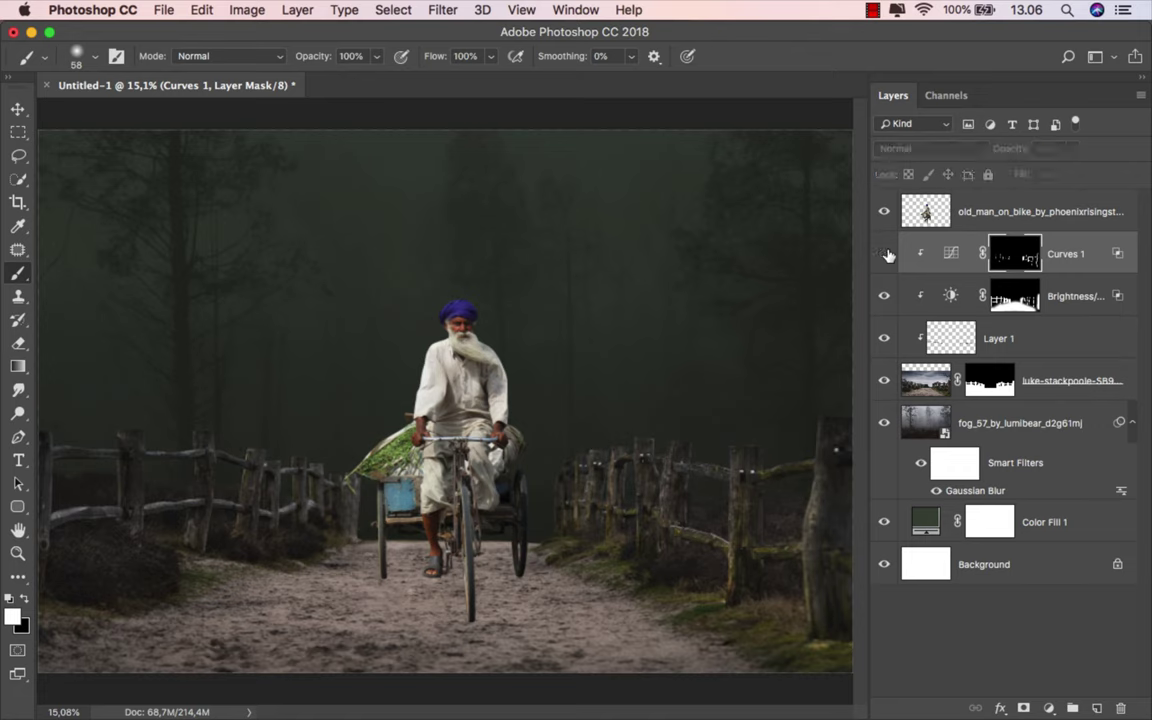
pyautogui.click(884, 254)
pyautogui.moveTo(589, 560); pyautogui.dragTo(635, 540)
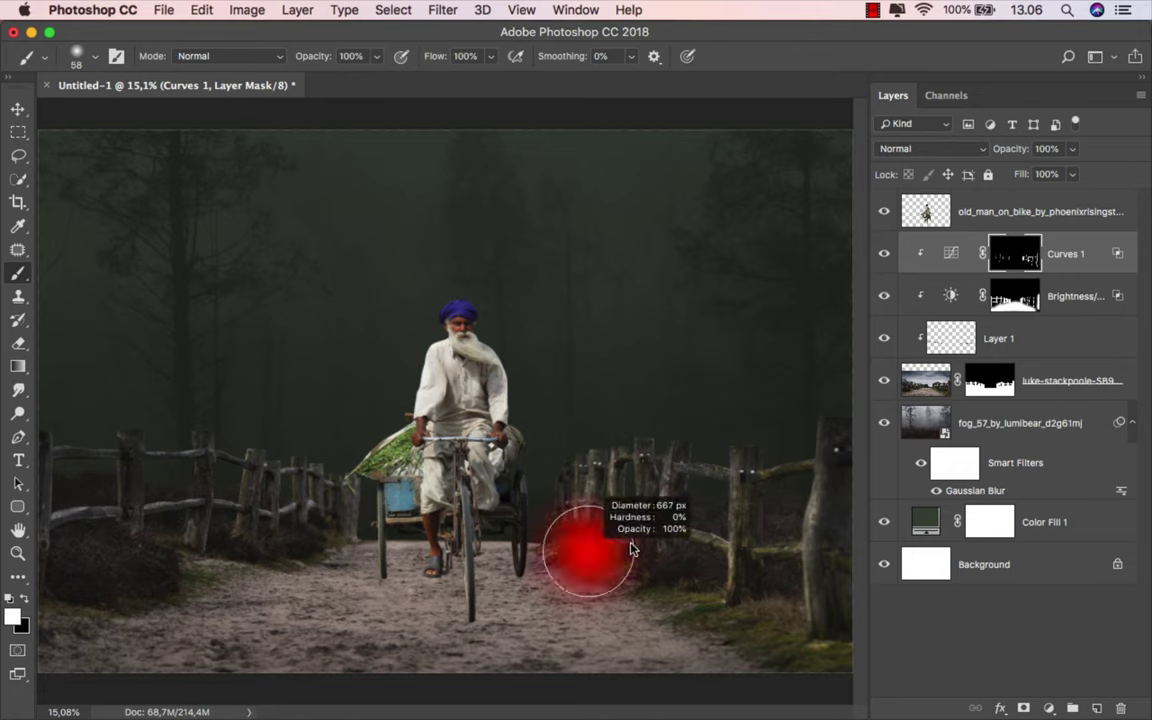
pyautogui.click(376, 56)
pyautogui.moveTo(330, 83); pyautogui.dragTo(310, 78)
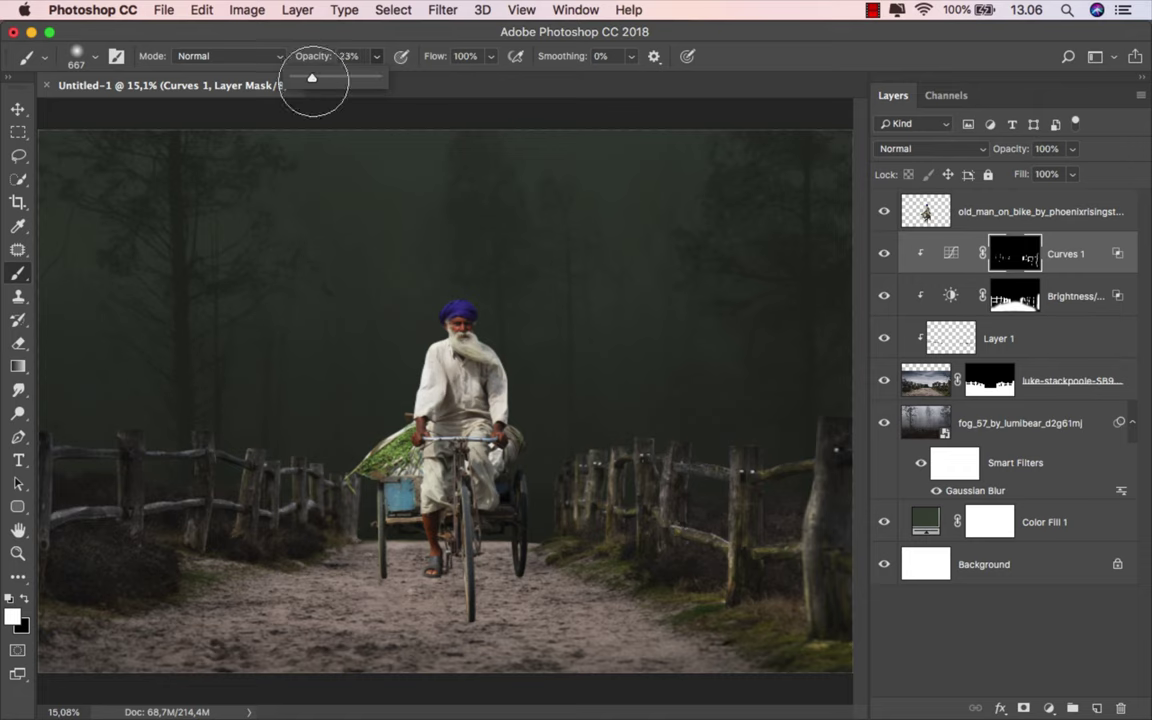
pyautogui.moveTo(390, 420); pyautogui.dragTo(405, 420)
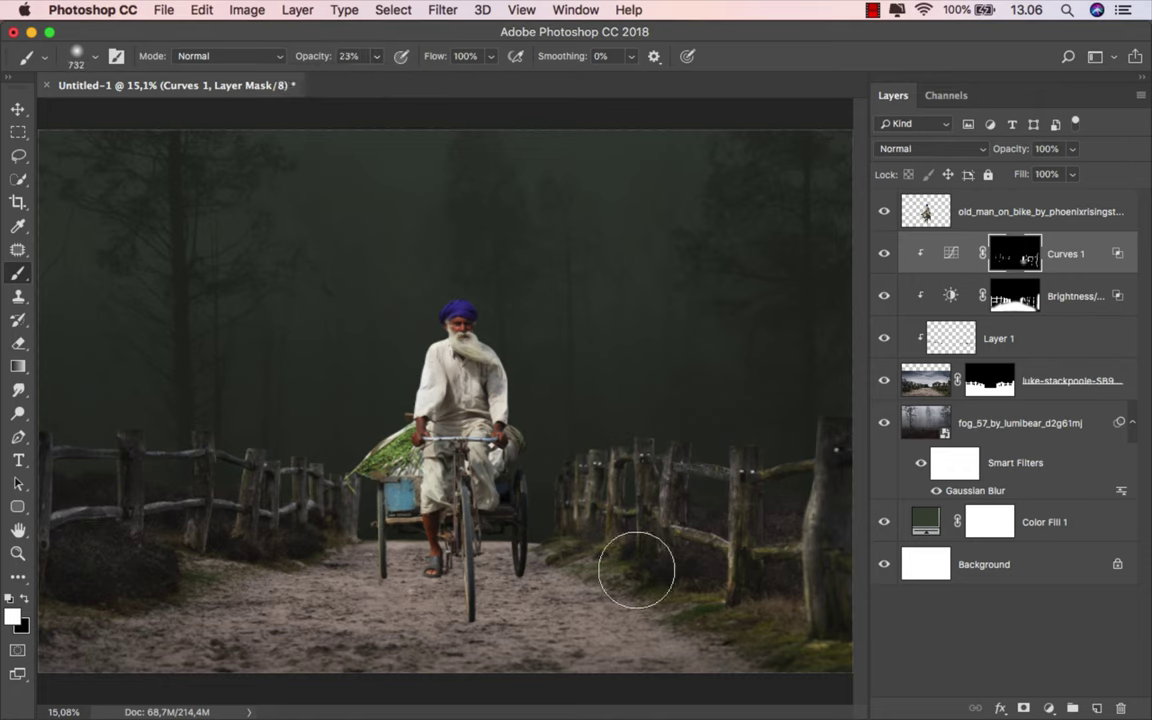
# Lightly paint the grassy verges on both sides of the path into the Curves 1 mask and compare.
pyautogui.moveTo(694, 586)
pyautogui.mouseDown()
pyautogui.moveTo(579, 548)
pyautogui.moveTo(577, 527)
pyautogui.mouseUp()
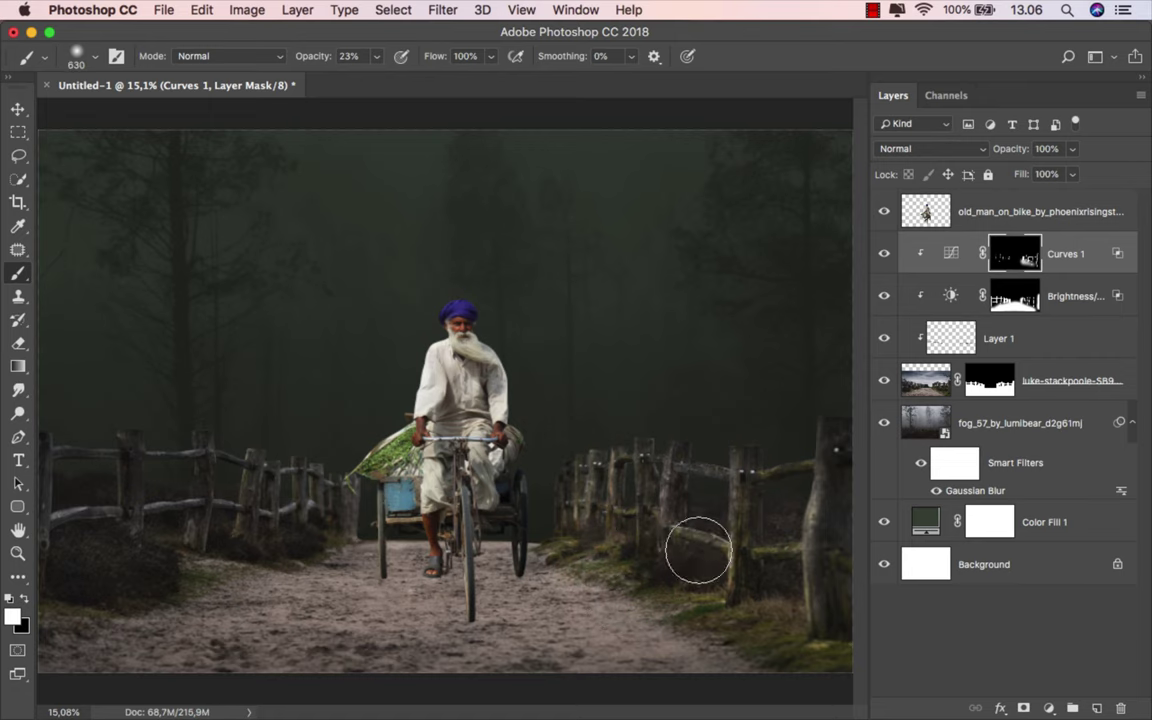
pyautogui.moveTo(447, 567); pyautogui.dragTo(347, 535)
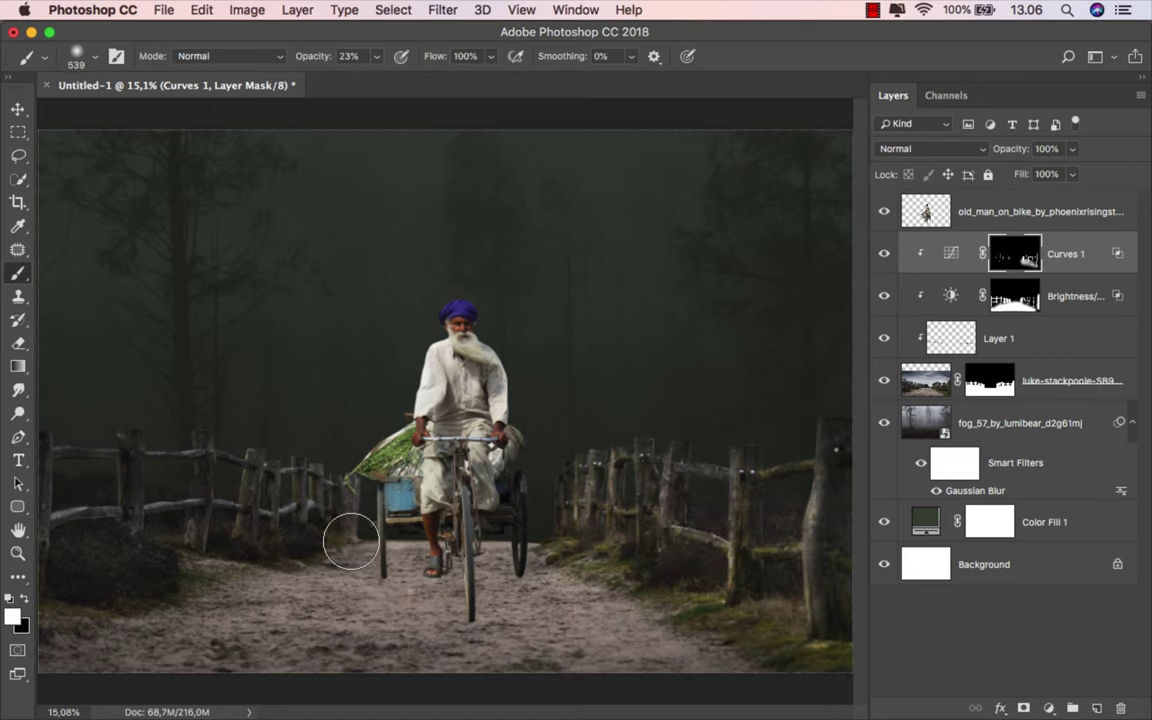
pyautogui.press('super+minus')
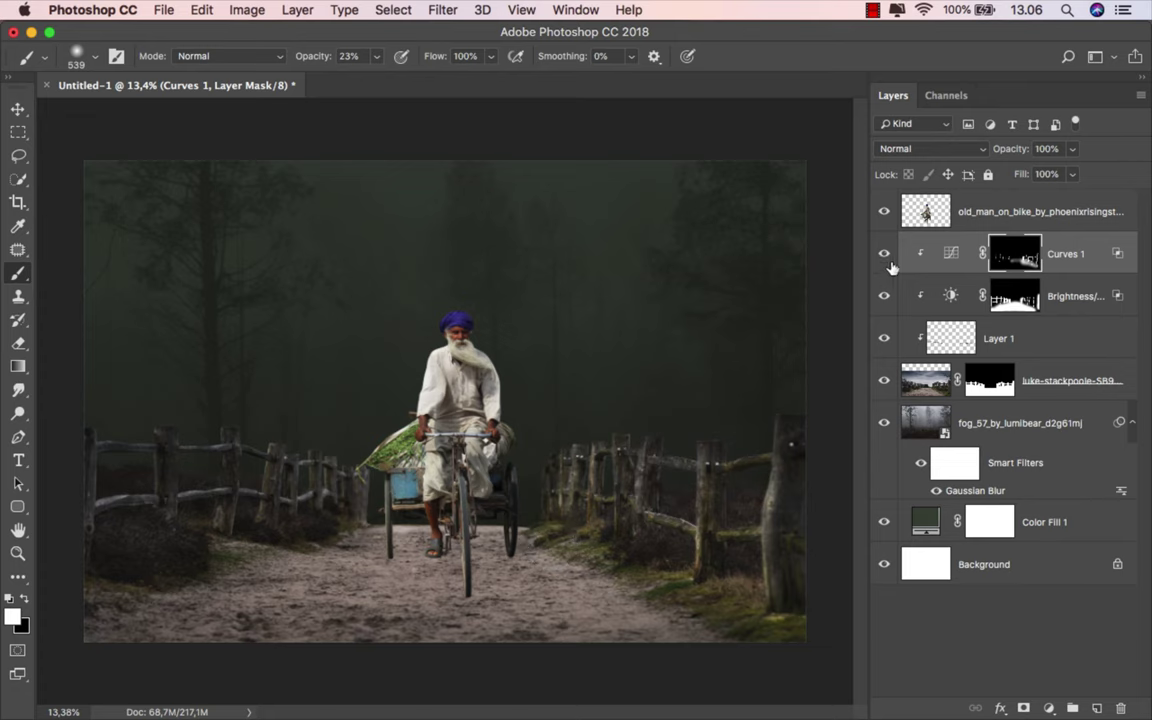
pyautogui.click(884, 255)
pyautogui.click(884, 257)
pyautogui.press('super+2')
# Add a clipped Hue/Saturation 1 layer with saturation lowered to -41 on the background.
pyautogui.press('v')
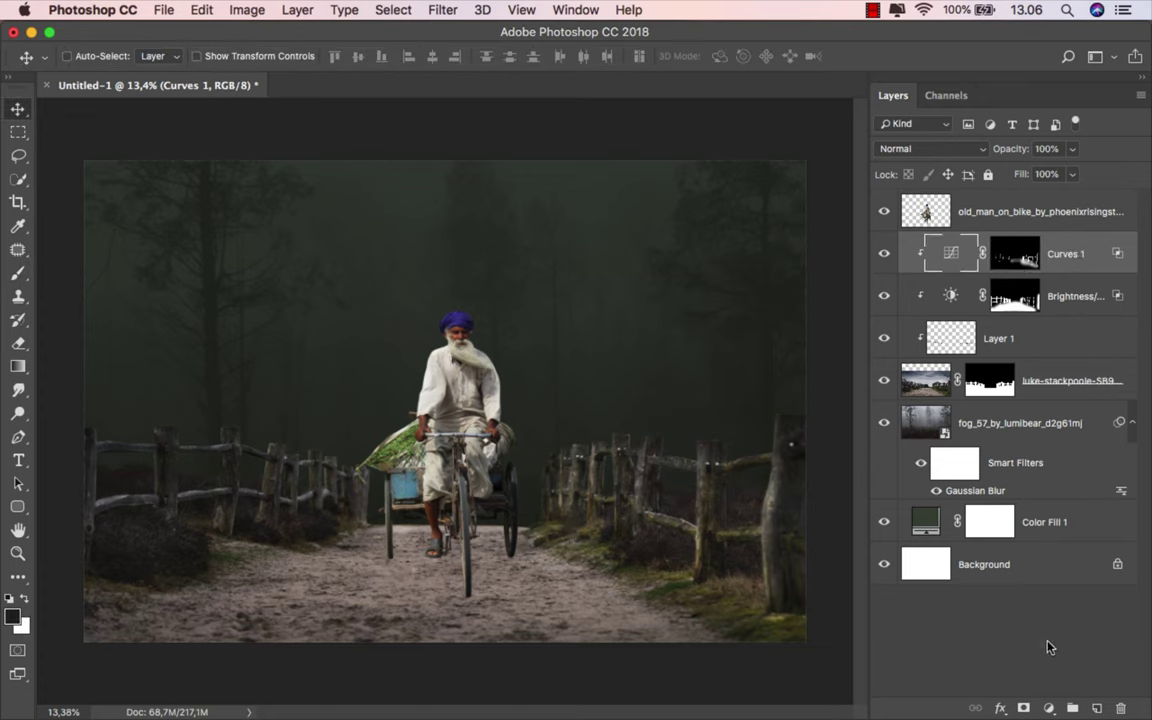
pyautogui.click(1048, 708)
pyautogui.click(1050, 509)
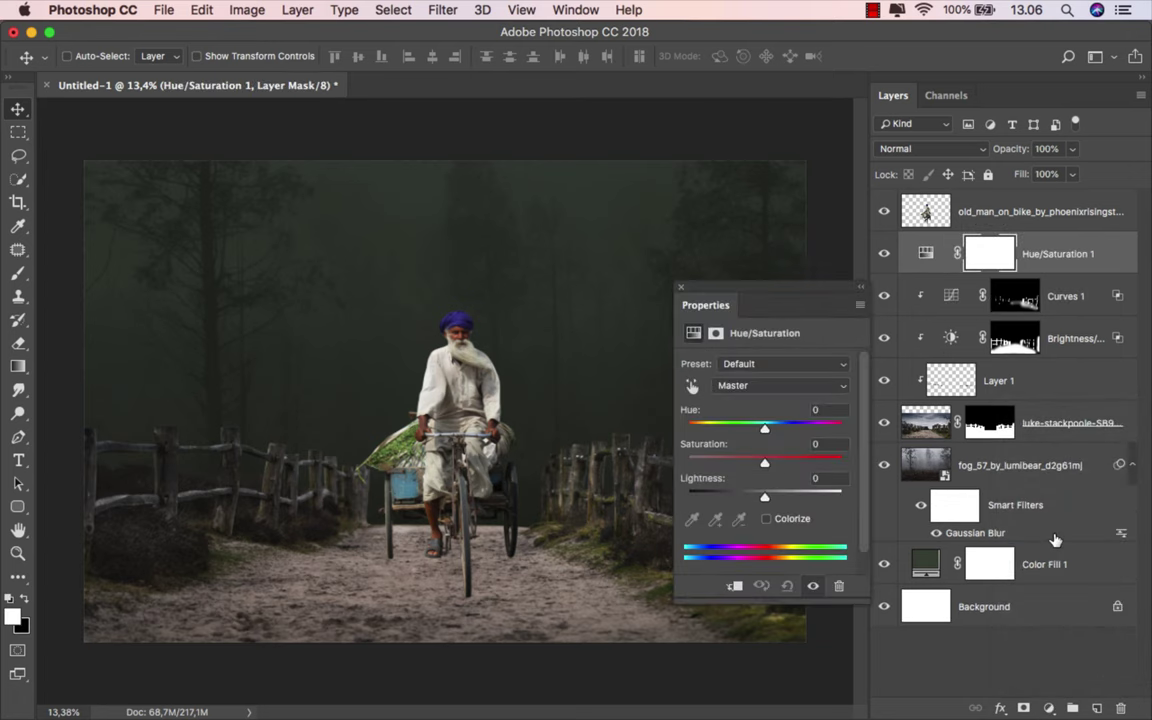
pyautogui.press('super+alt+g')
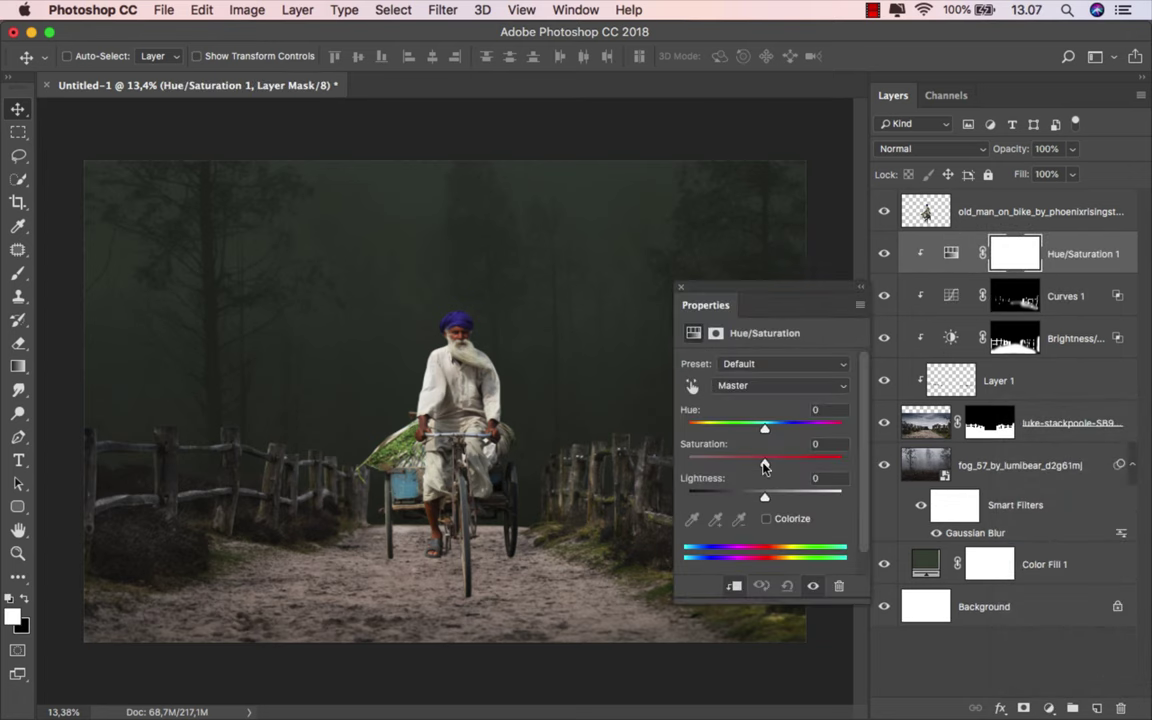
pyautogui.moveTo(764, 466); pyautogui.dragTo(748, 467)
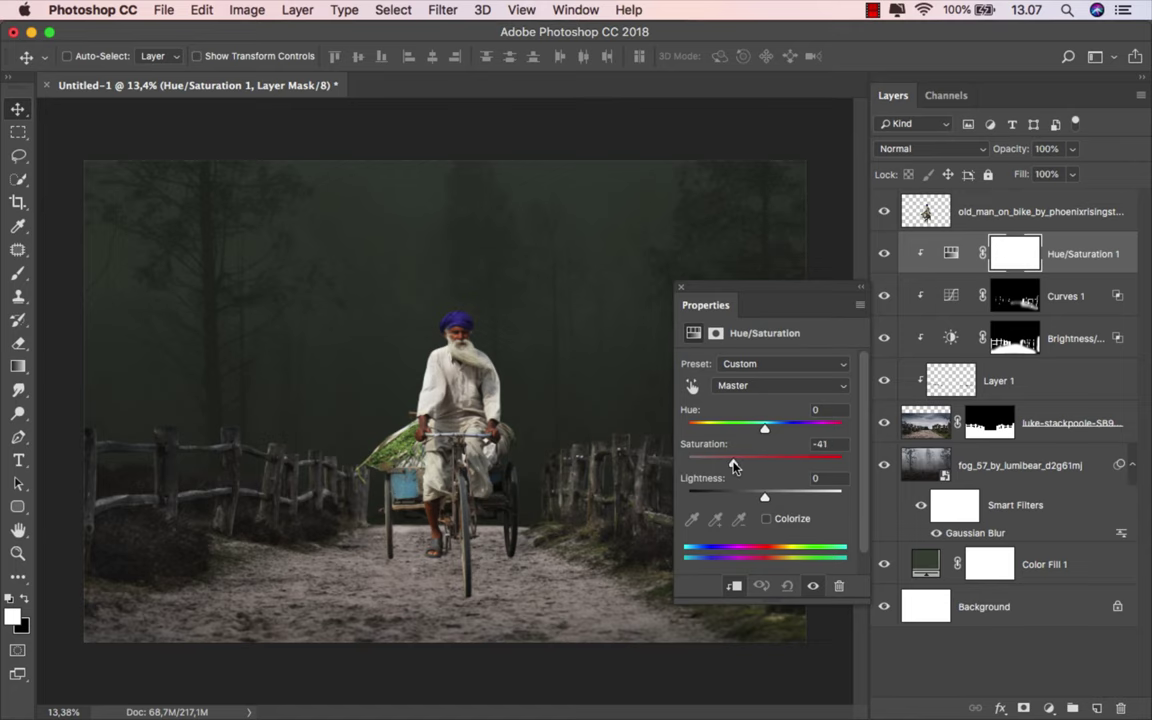
pyautogui.click(683, 289)
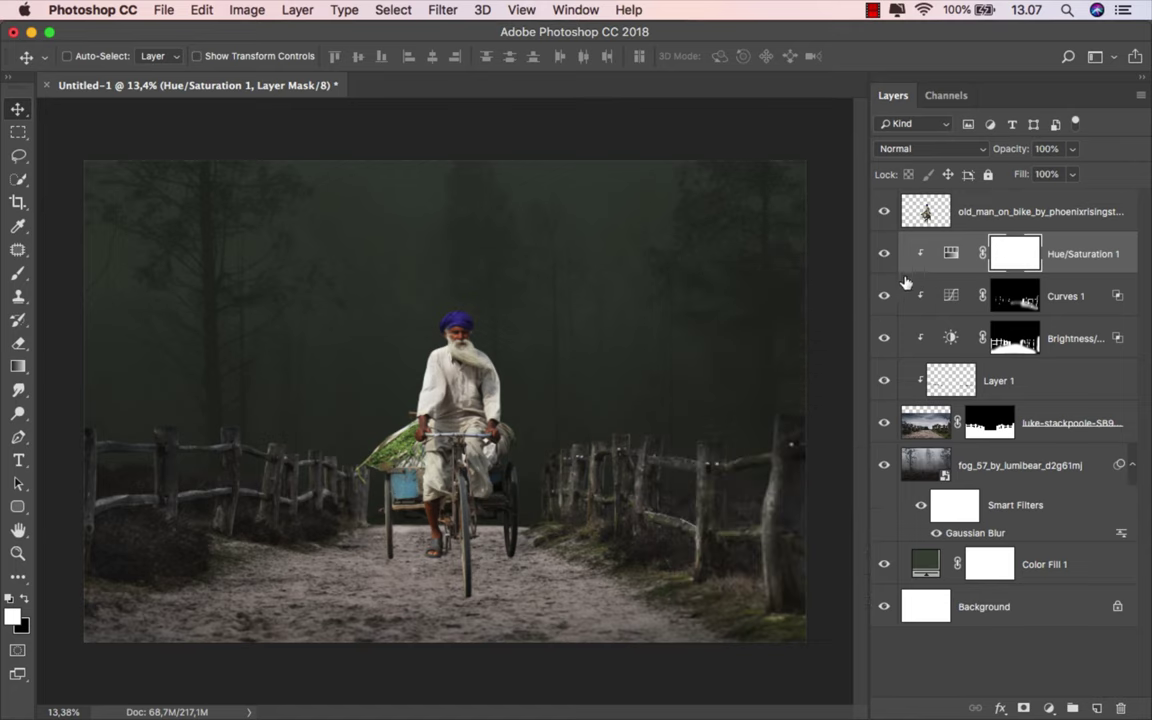
pyautogui.click(884, 254)
pyautogui.click(884, 254)
pyautogui.hotkey('ctrl', '2')
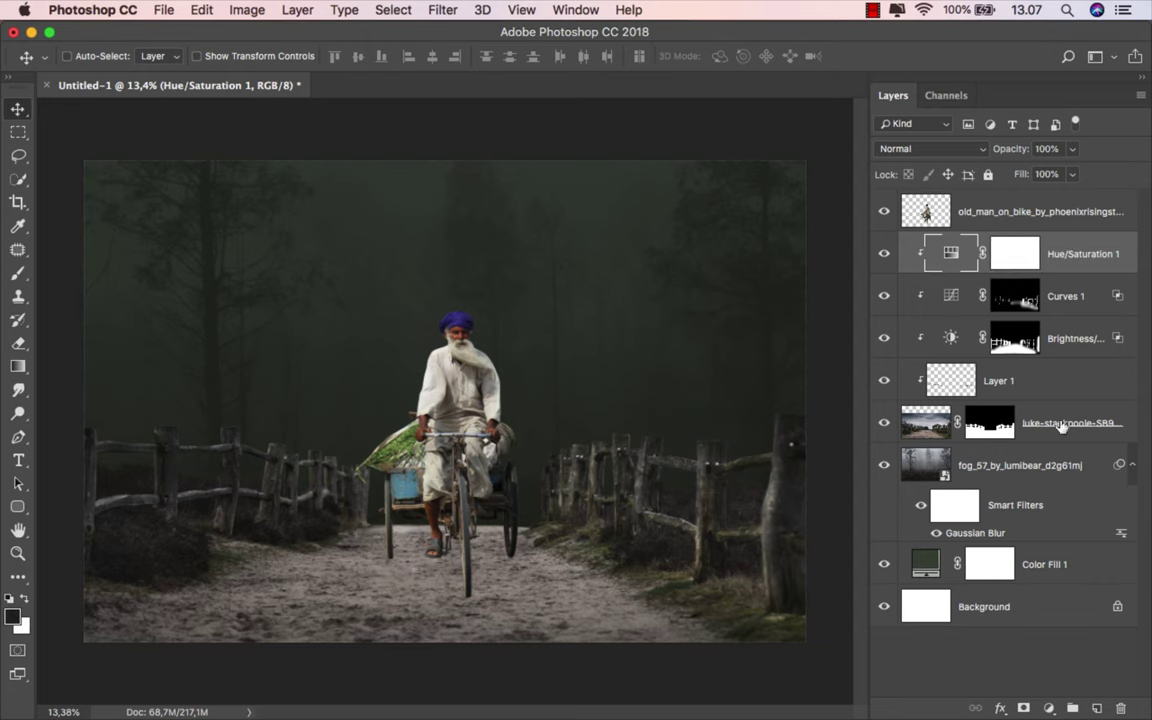
# Add a clipped Selective Color 1 layer with Neutrals Black at -10 and Blacks Black at -3.
pyautogui.click(1049, 706)
pyautogui.click(1065, 668)
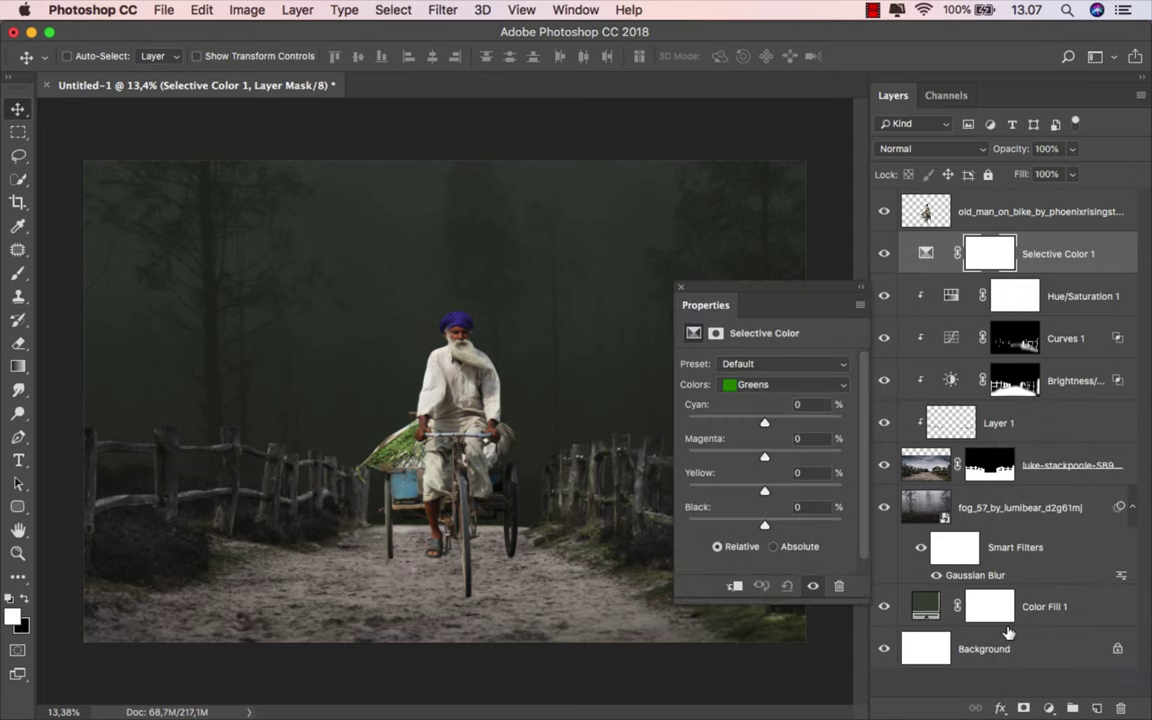
pyautogui.click(734, 587)
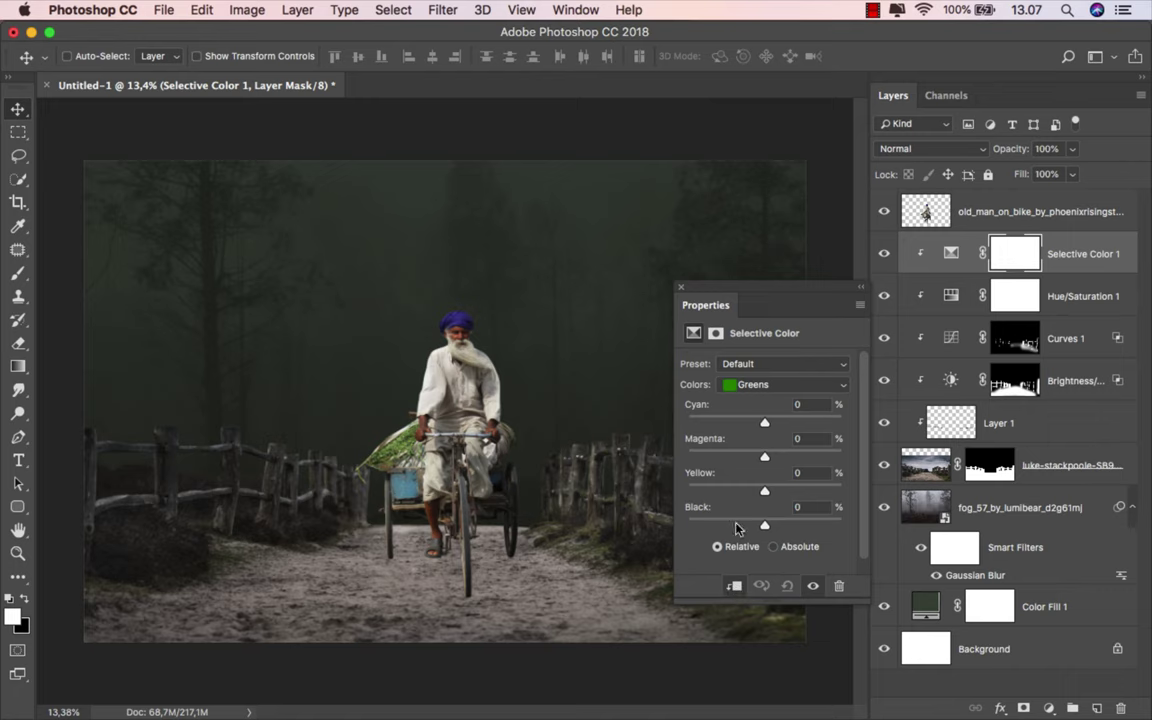
pyautogui.click(745, 384)
pyautogui.click(758, 452)
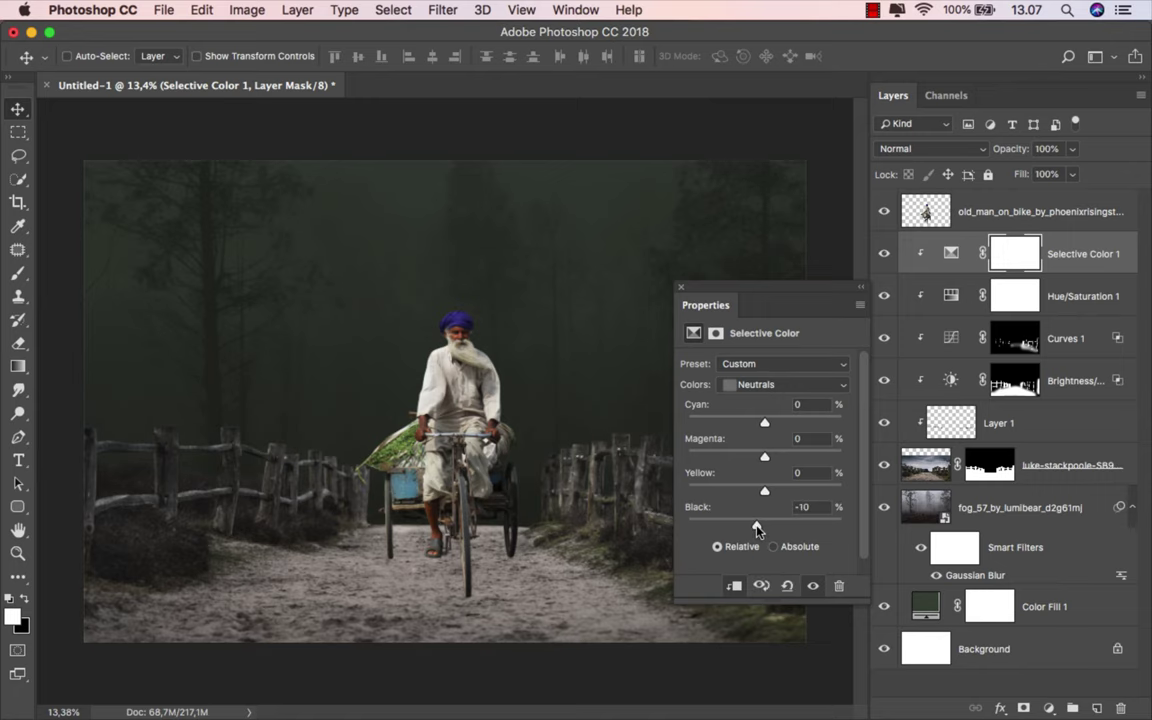
pyautogui.click(765, 384)
pyautogui.click(768, 399)
pyautogui.click(681, 290)
pyautogui.click(879, 254)
pyautogui.click(880, 254)
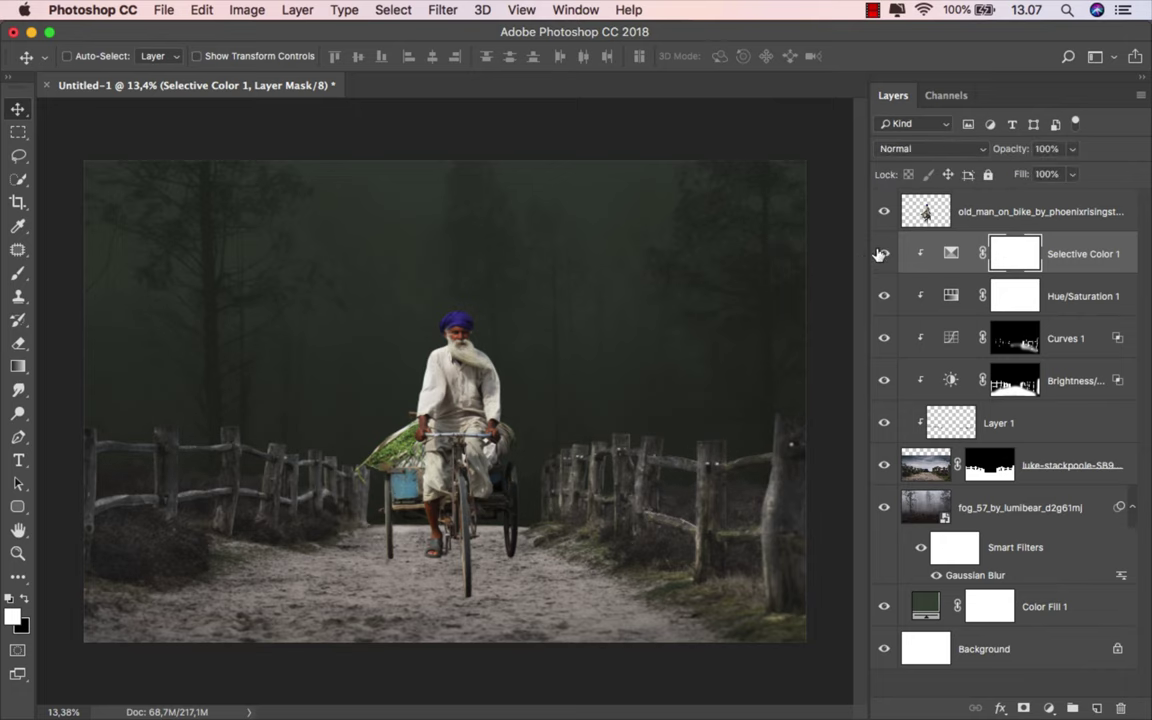
pyautogui.click(1078, 258)
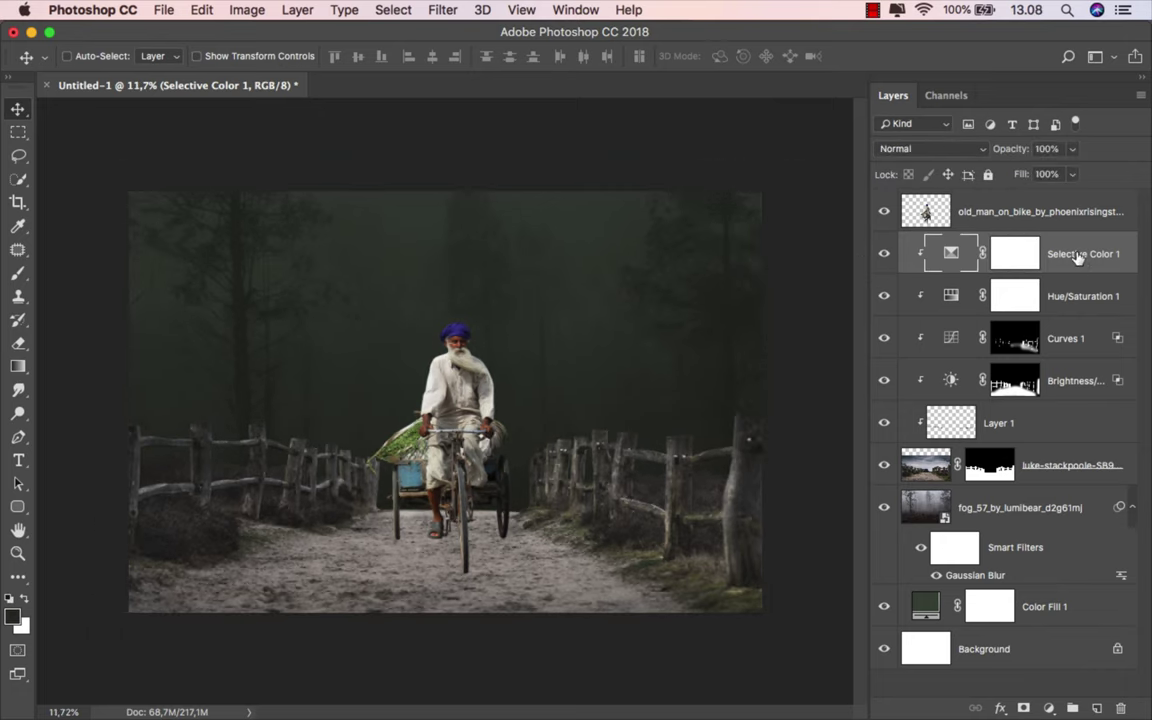
# Add a new Layer 2 clipped above Selective Color 1 and set up a soft brush of about 370 px.
pyautogui.click(1097, 707)
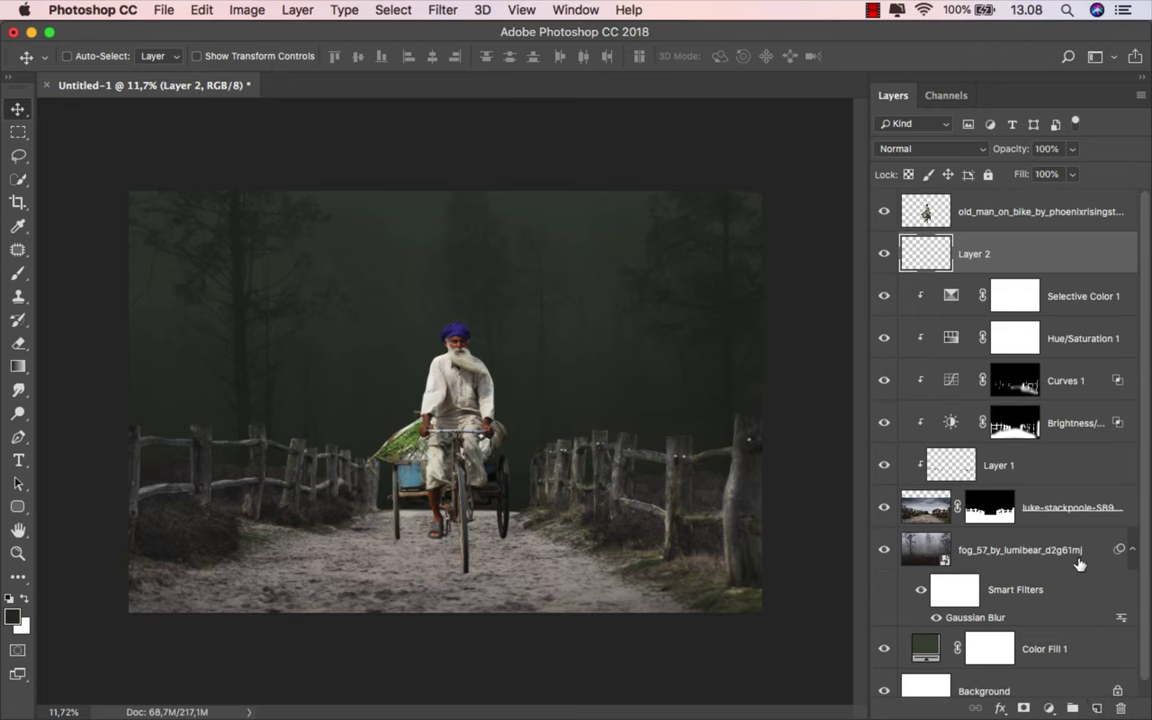
pyautogui.rightClick(987, 257)
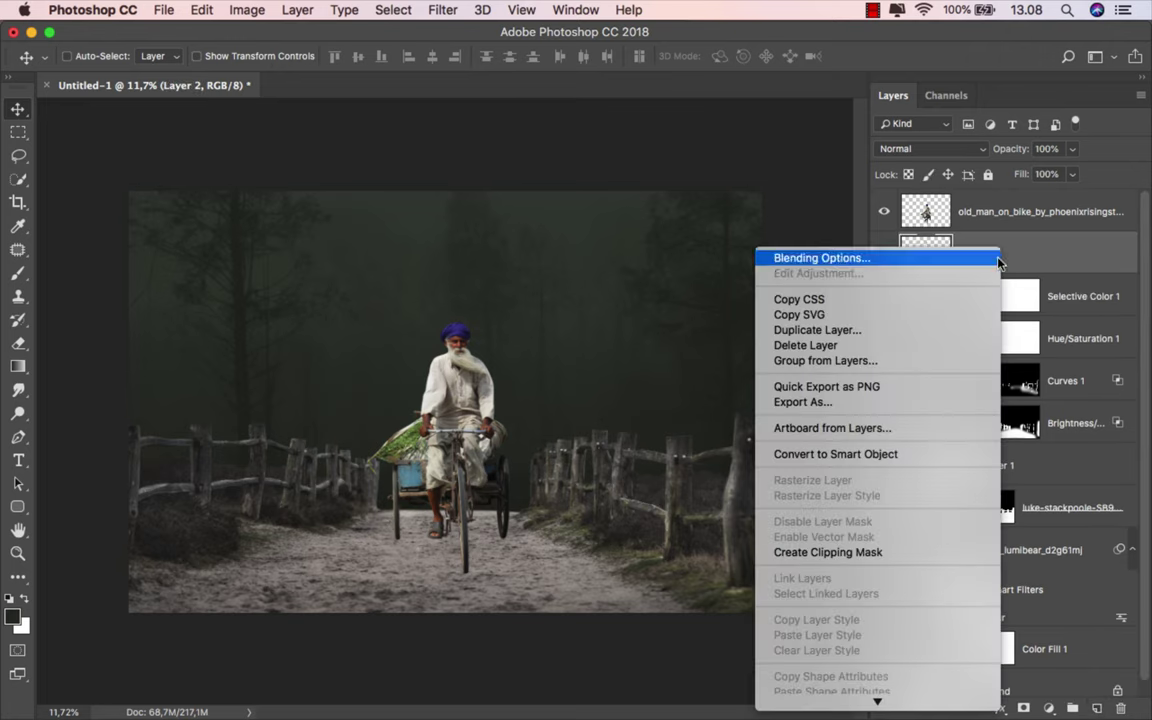
pyautogui.click(895, 550)
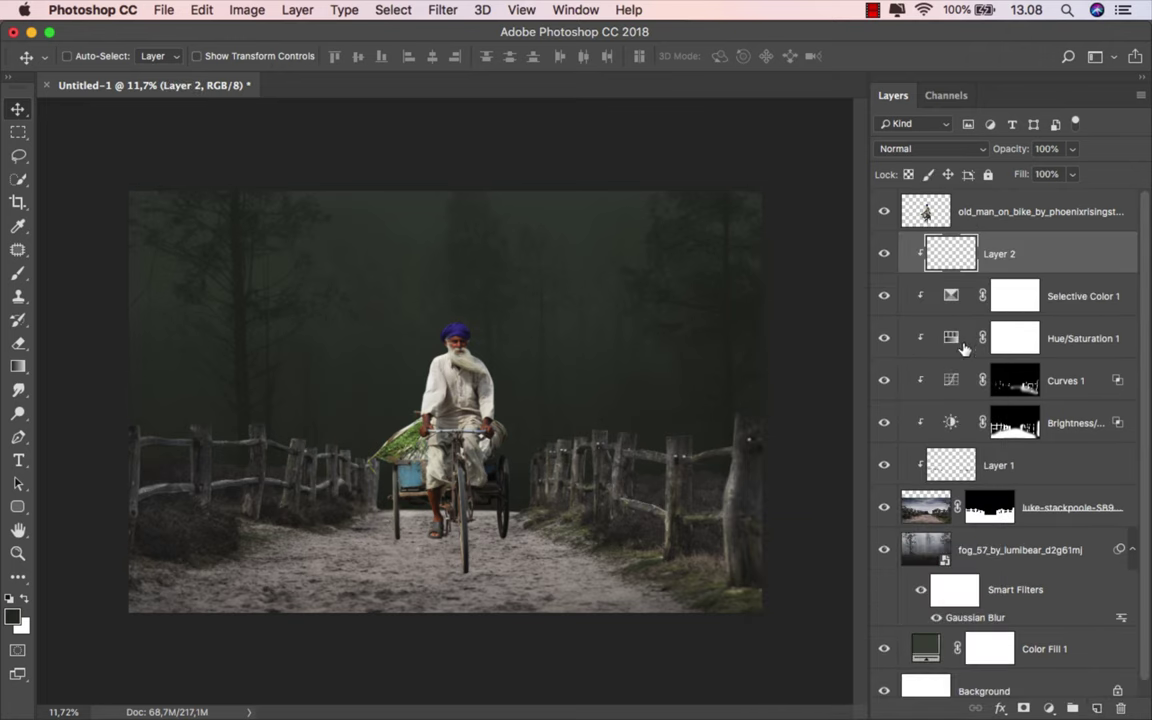
pyautogui.click(18, 273)
pyautogui.click(60, 250)
pyautogui.hotkey('ctrl', '+')
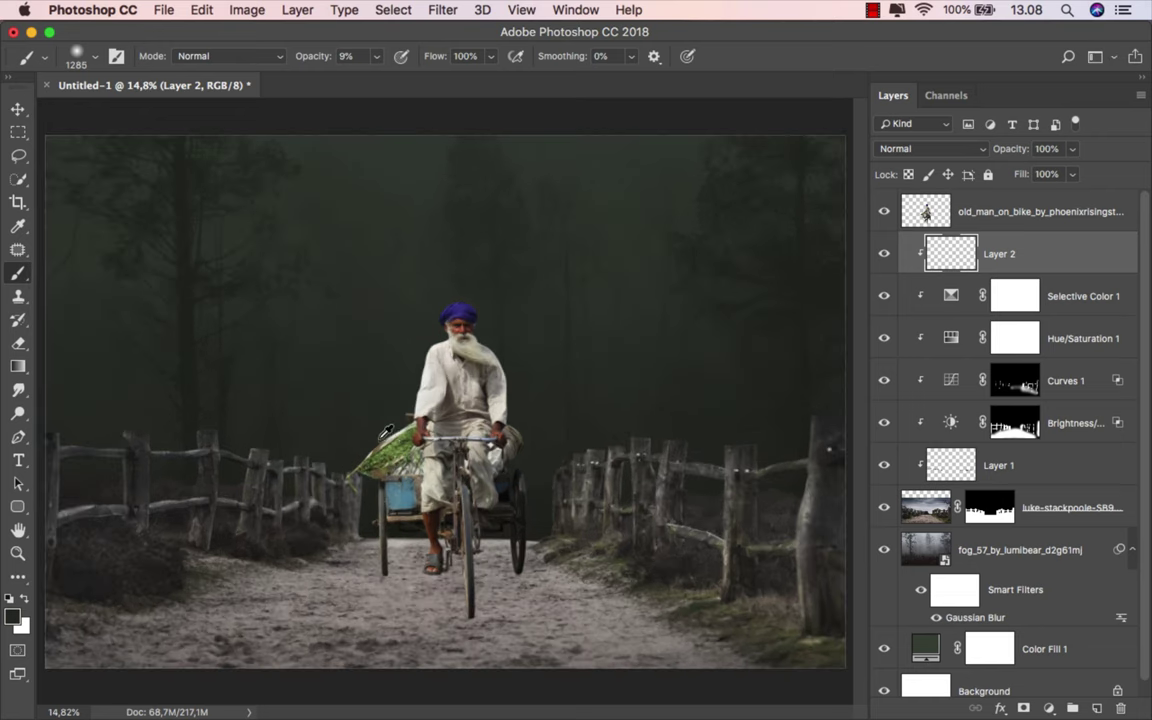
pyautogui.scroll(3, 386, 430)
pyautogui.moveTo(346, 442)
pyautogui.mouseDown()
pyautogui.moveTo(275, 437)
pyautogui.moveTo(294, 476)
pyautogui.moveTo(315, 452)
pyautogui.moveTo(249, 450)
pyautogui.moveTo(249, 470)
pyautogui.moveTo(221, 470)
pyautogui.moveTo(250, 470)
pyautogui.mouseUp()
pyautogui.scroll(1, 330, 460)
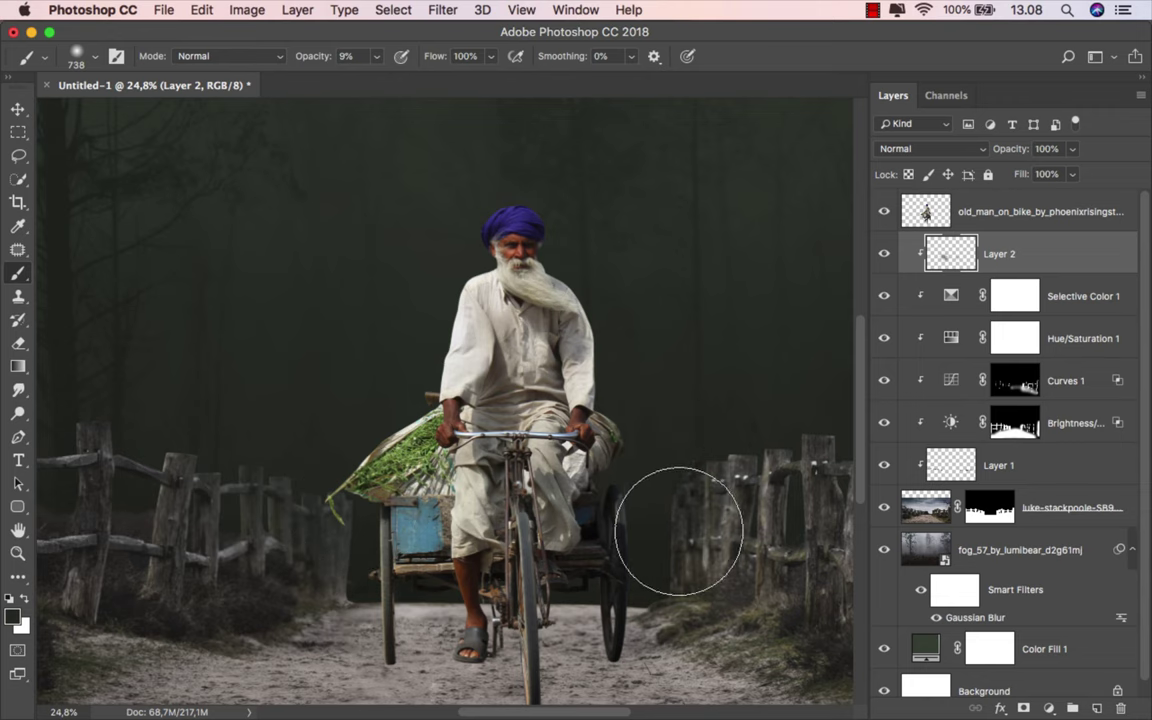
# Paint faint 9%-opacity dark strokes over the right and left fences, resizing the brush between strokes.
pyautogui.hscroll(5, 679, 531)
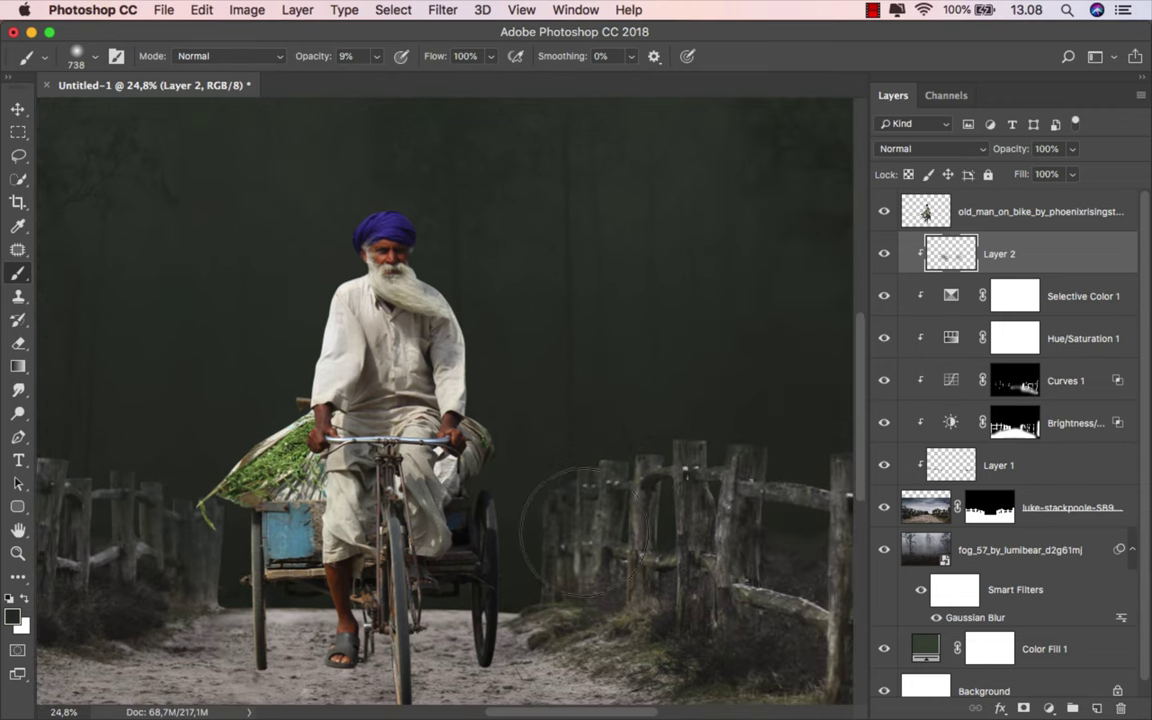
pyautogui.moveTo(586, 530)
pyautogui.mouseDown()
pyautogui.moveTo(553, 545)
pyautogui.moveTo(591, 476)
pyautogui.moveTo(548, 411)
pyautogui.moveTo(595, 525)
pyautogui.mouseUp()
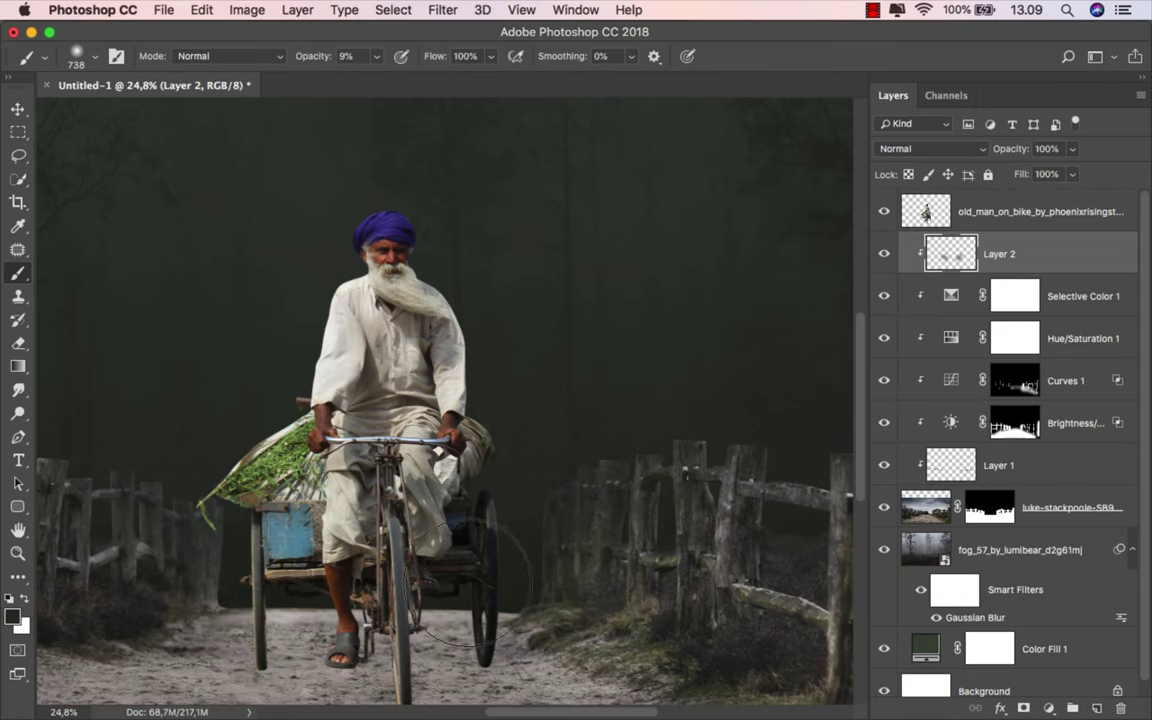
pyautogui.moveTo(262, 600)
pyautogui.mouseDown()
pyautogui.moveTo(206, 575)
pyautogui.moveTo(200, 500)
pyautogui.moveTo(122, 420)
pyautogui.moveTo(140, 540)
pyautogui.moveTo(98, 476)
pyautogui.moveTo(141, 476)
pyautogui.mouseUp()
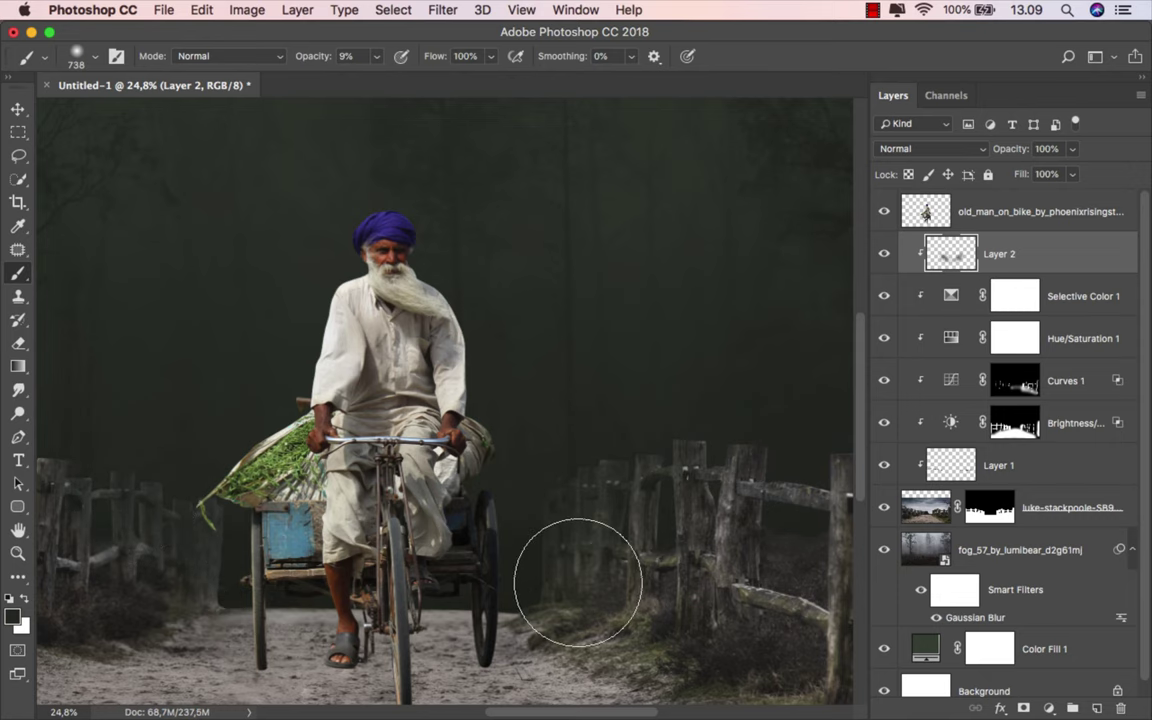
pyautogui.moveTo(566, 578)
pyautogui.mouseDown()
pyautogui.moveTo(527, 578)
pyautogui.moveTo(438, 618)
pyautogui.mouseUp()
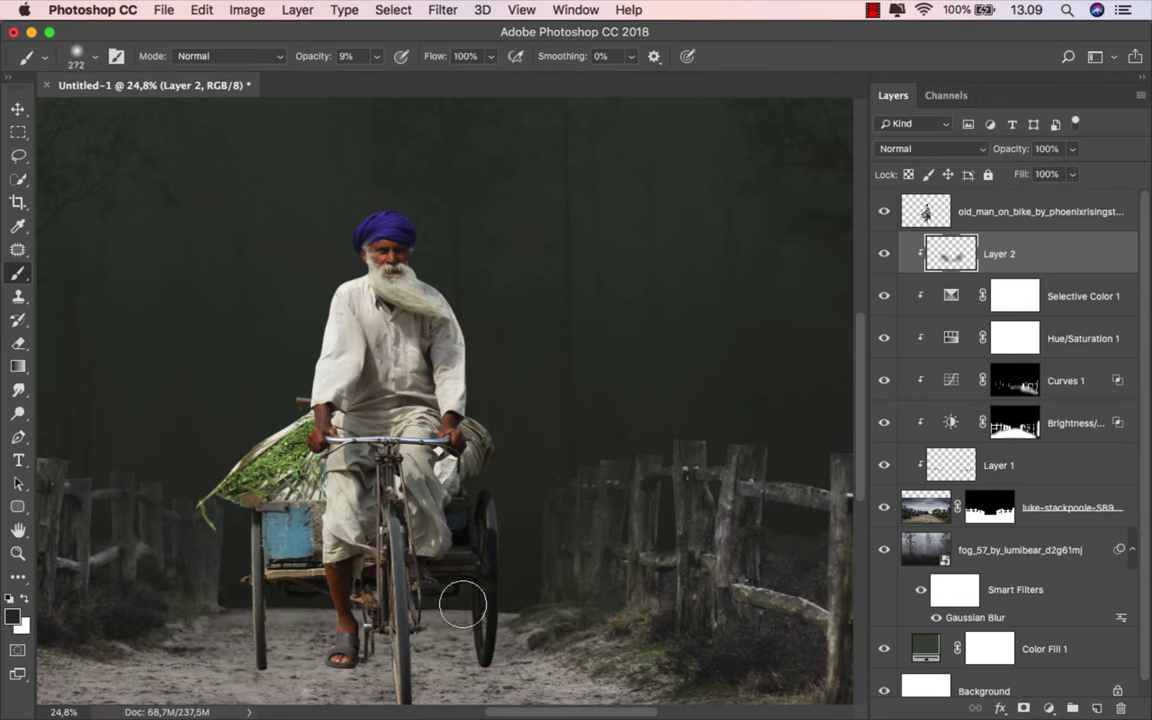
pyautogui.moveTo(185, 606); pyautogui.dragTo(210, 606)
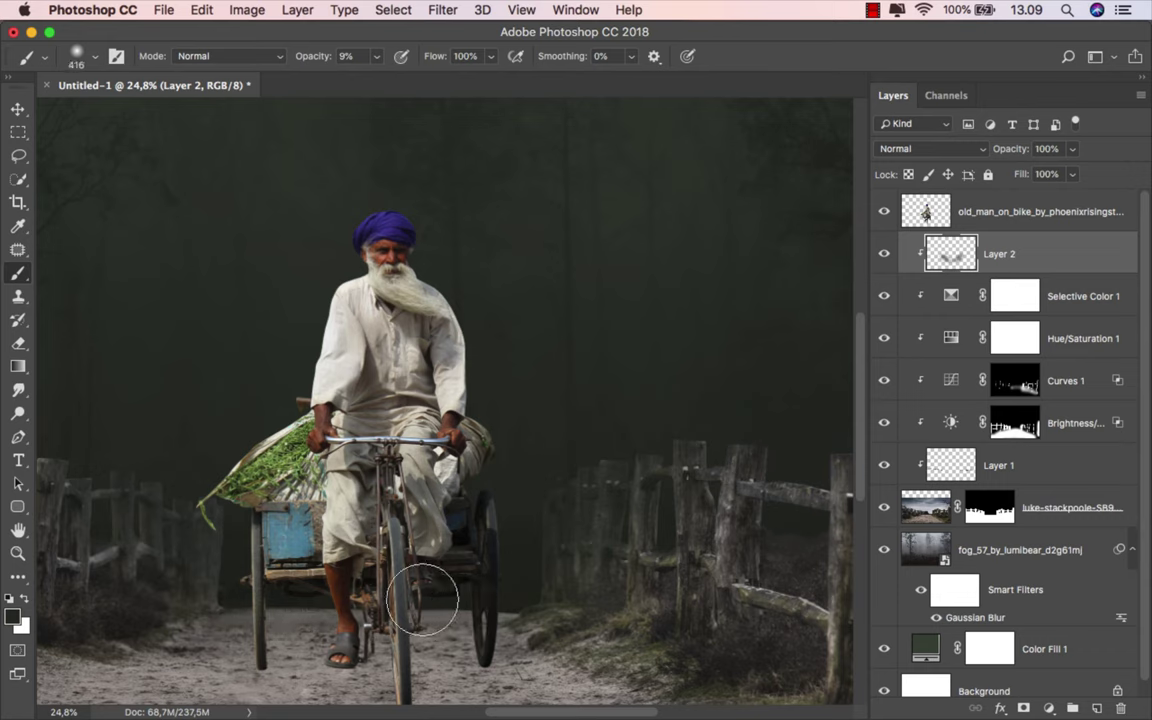
pyautogui.moveTo(543, 566)
pyautogui.mouseDown()
pyautogui.moveTo(556, 568)
pyautogui.moveTo(620, 438)
pyautogui.mouseUp()
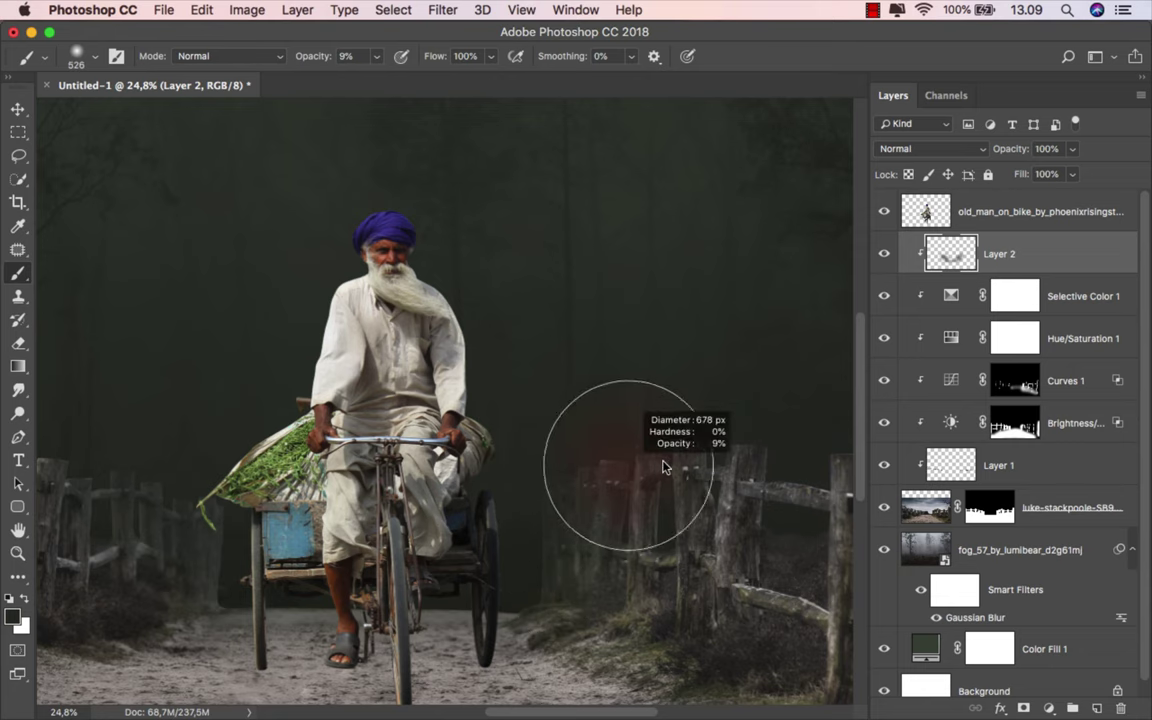
pyautogui.scroll(-3, 519, 480)
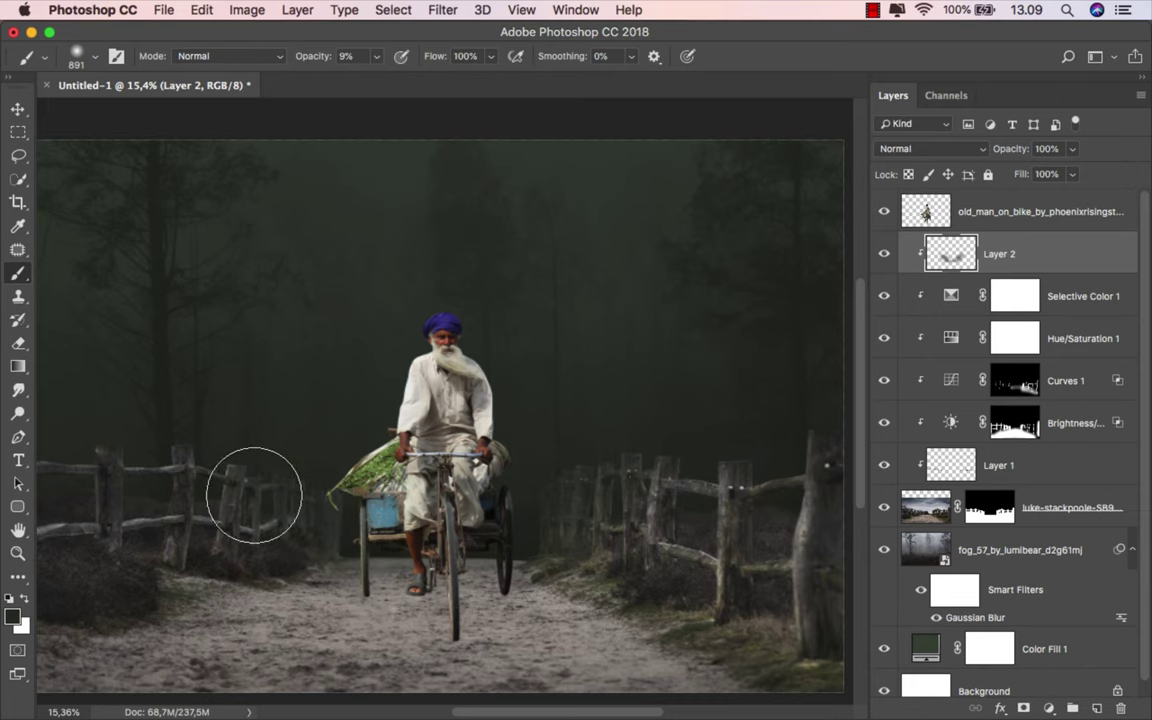
pyautogui.moveTo(254, 494)
pyautogui.mouseDown()
pyautogui.moveTo(296, 527)
pyautogui.moveTo(190, 463)
pyautogui.moveTo(226, 490)
pyautogui.moveTo(303, 473)
pyautogui.moveTo(312, 456)
pyautogui.mouseUp()
pyautogui.scroll(-1, 226, 490)
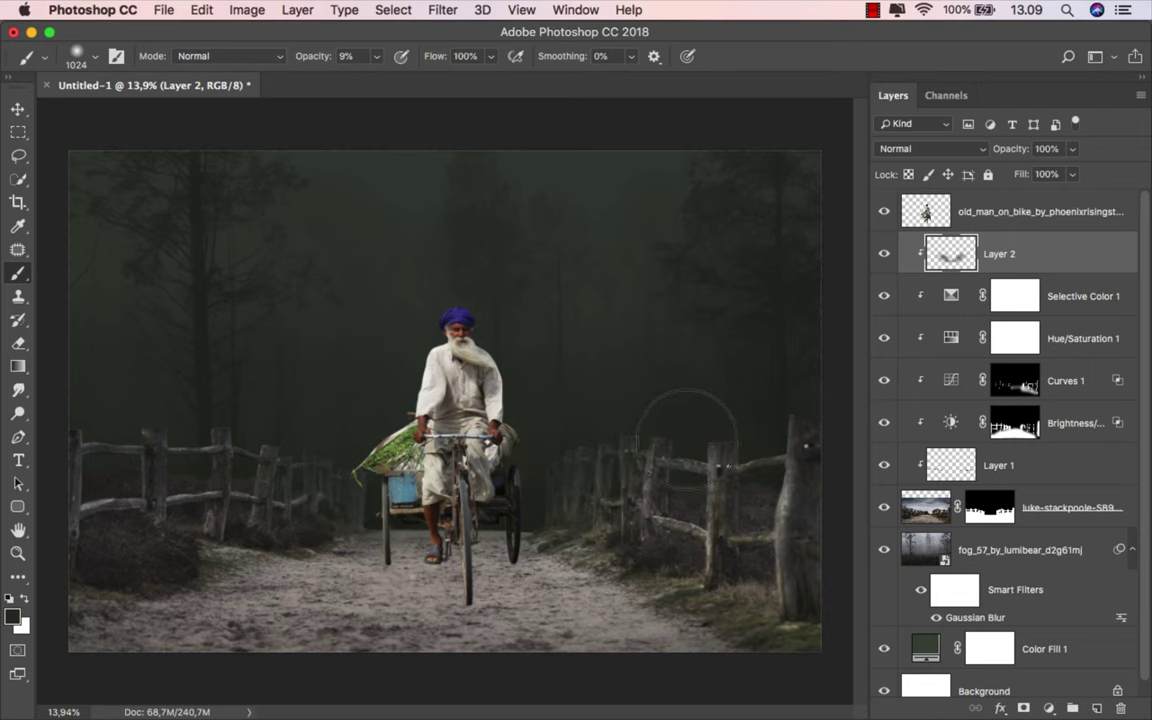
pyautogui.scroll(-1, 687, 440)
# Compare Layer 2 on and off, shrink the brush to 300 px, and undo the last stroke.
pyautogui.click(884, 254)
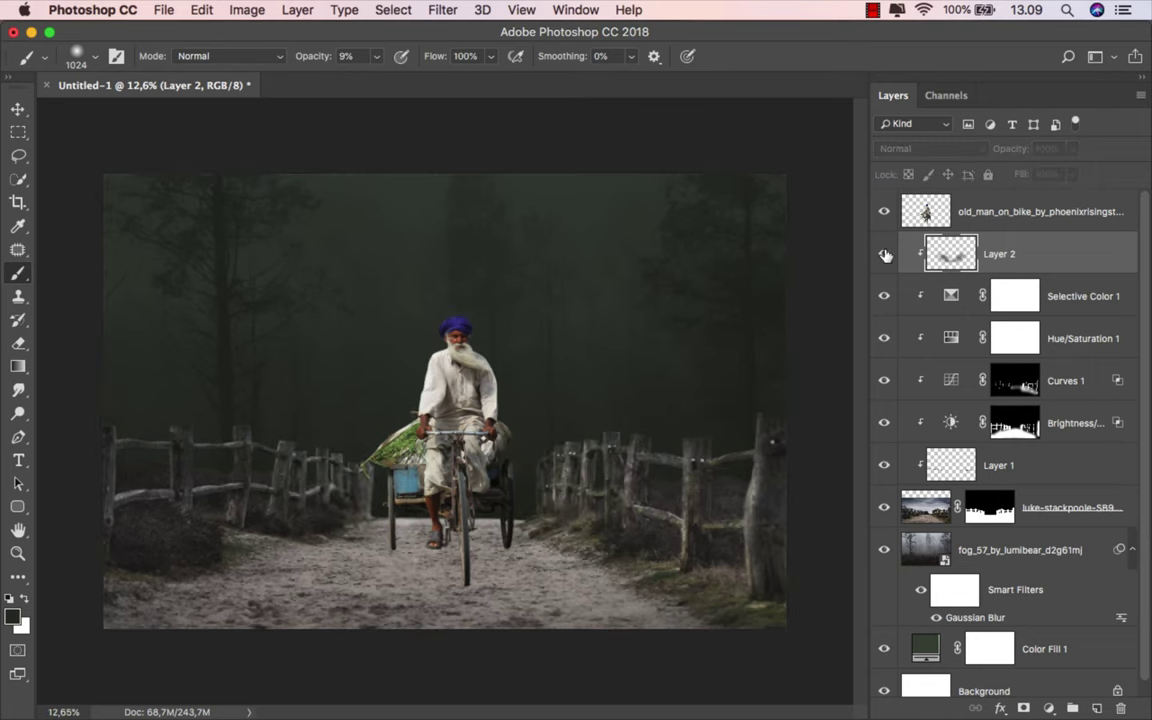
pyautogui.click(884, 254)
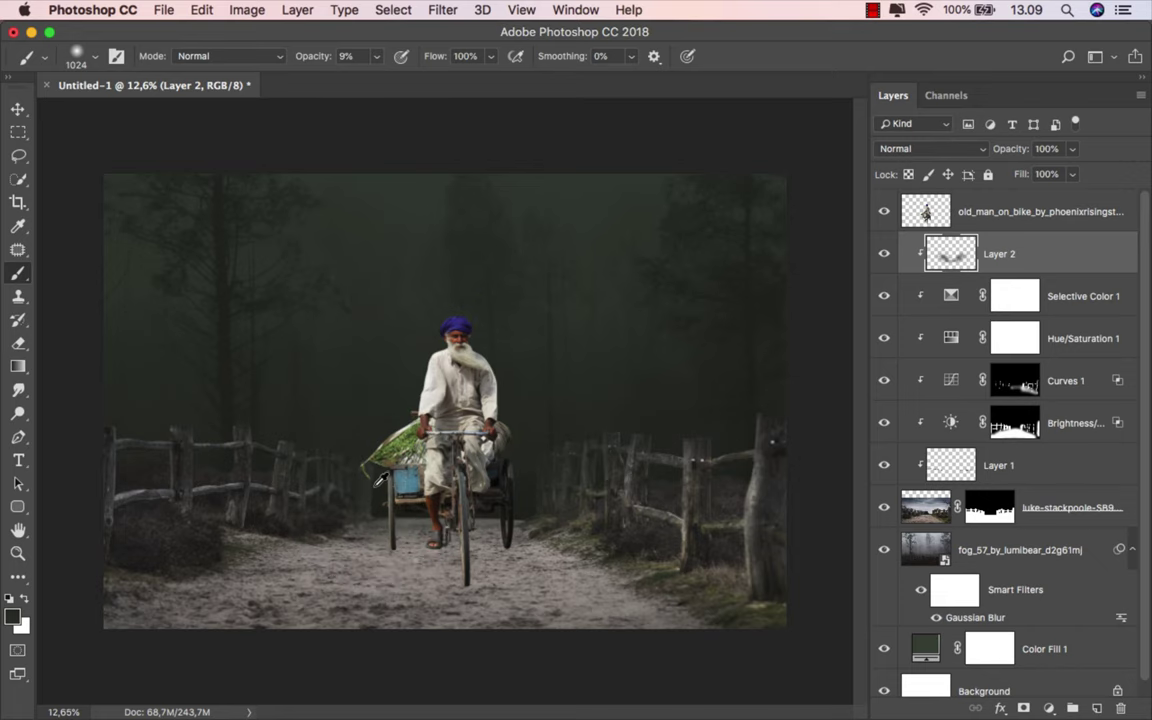
pyautogui.moveTo(400, 495)
pyautogui.mouseDown()
pyautogui.moveTo(355, 494)
pyautogui.moveTo(367, 441)
pyautogui.moveTo(352, 441)
pyautogui.mouseUp()
pyautogui.scroll(5, 357, 530)
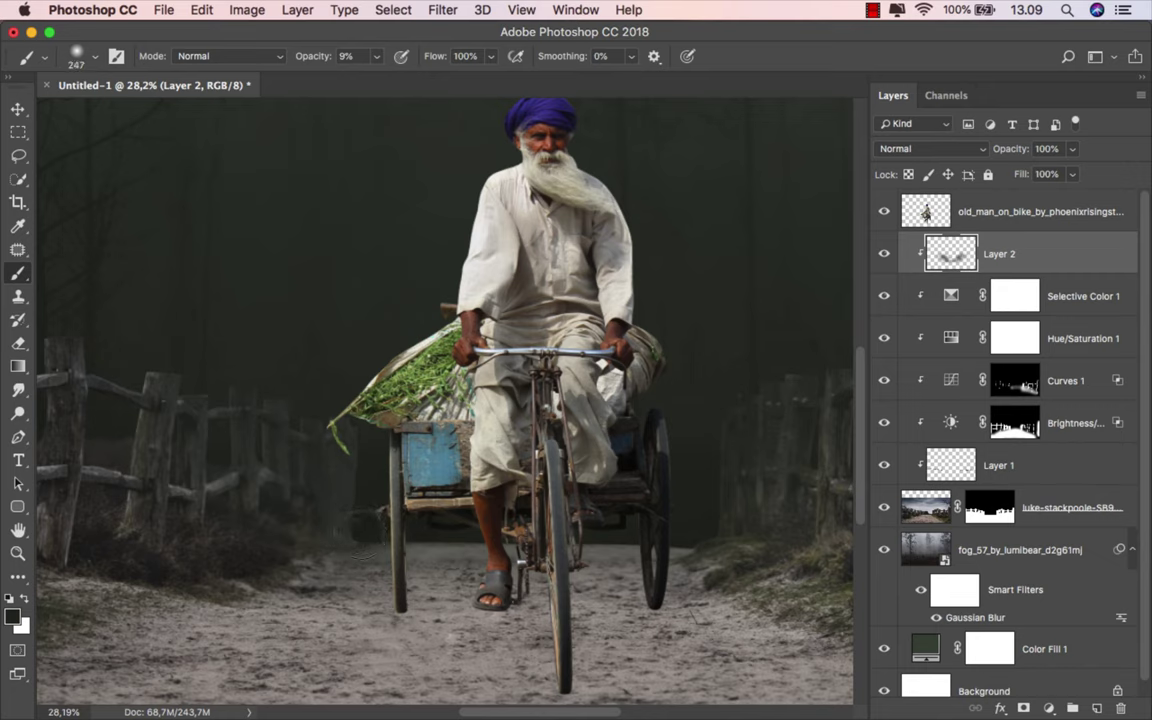
pyautogui.press('super+z')
# Fit the image on screen, switch to the Move tool, and make the old_man_on_bike layer active.
pyautogui.press('super+0')
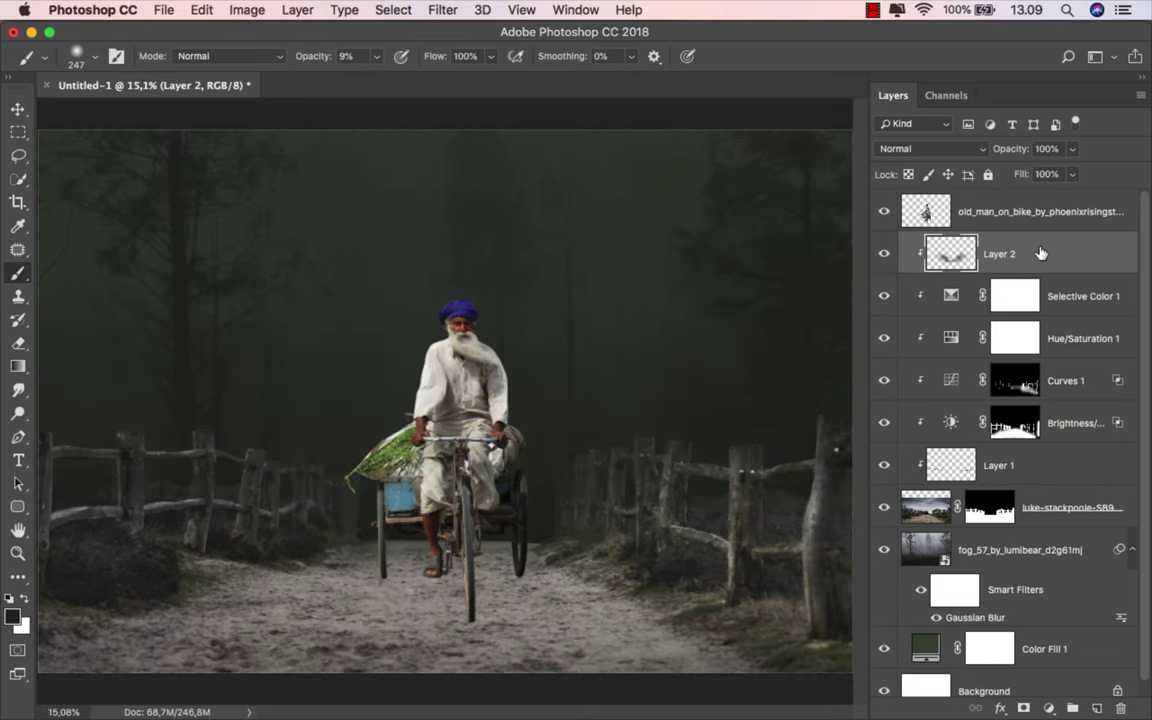
pyautogui.press('v')
pyautogui.click(884, 257)
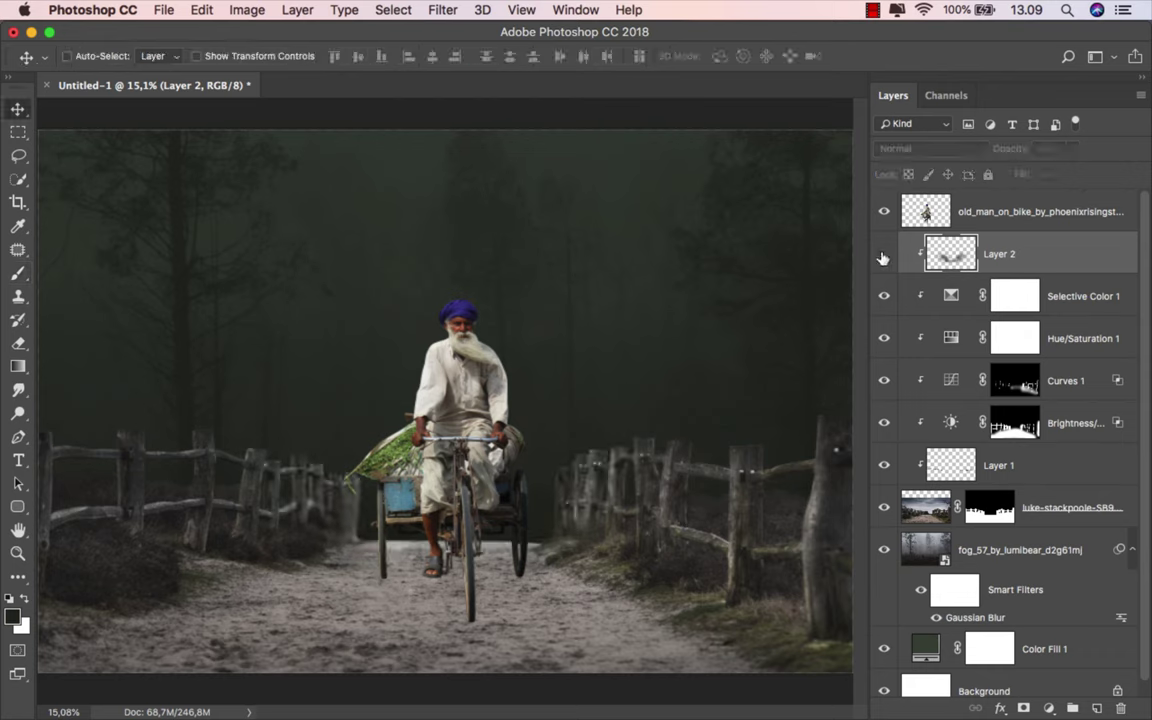
pyautogui.click(886, 257)
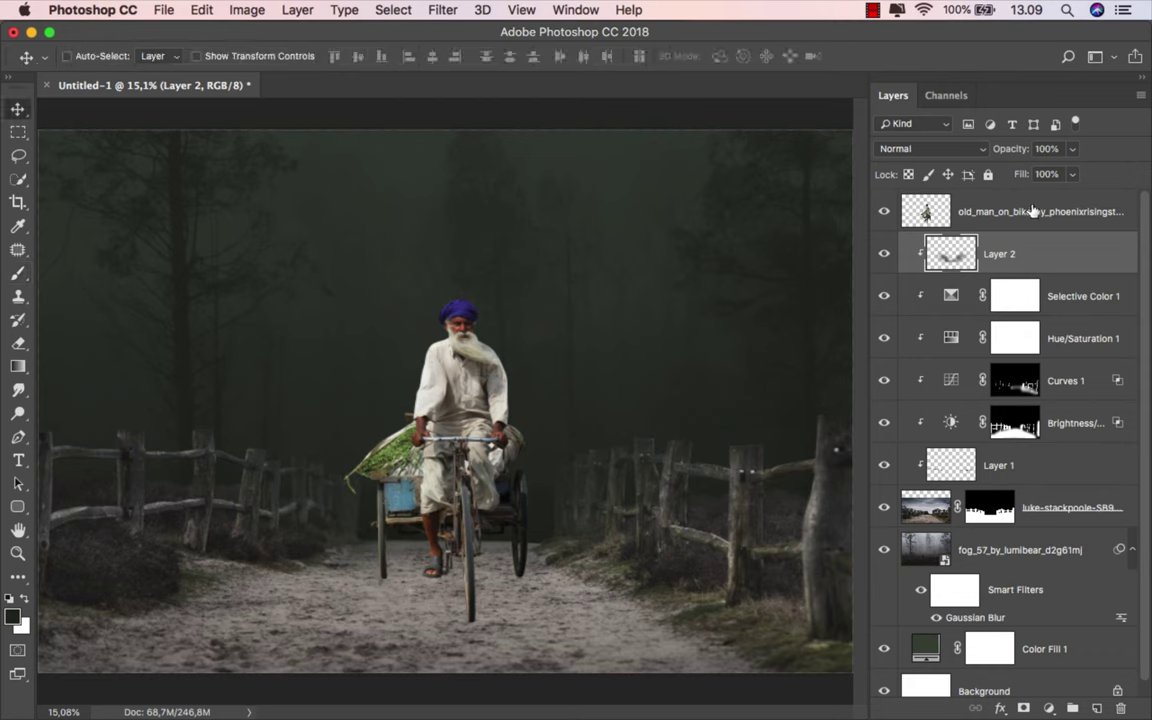
pyautogui.click(1033, 211)
pyautogui.click(1048, 703)
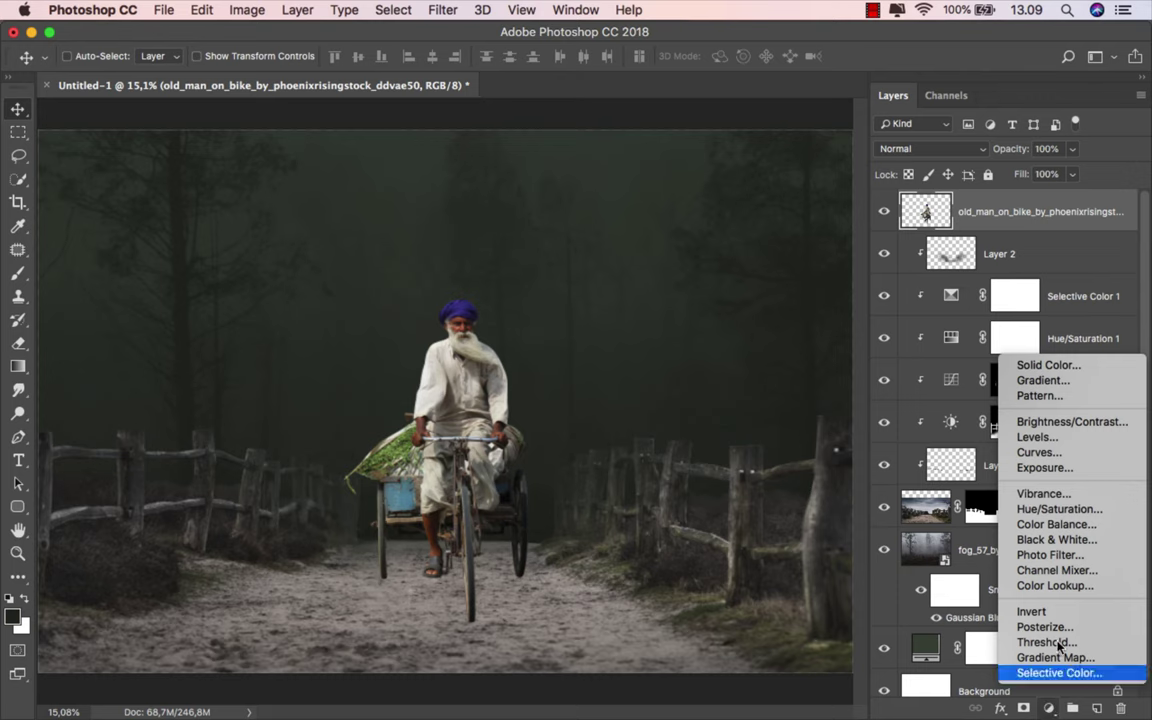
# Add a Hue/Saturation 2 layer clipped to the old man with saturation at -56.
pyautogui.click(1079, 510)
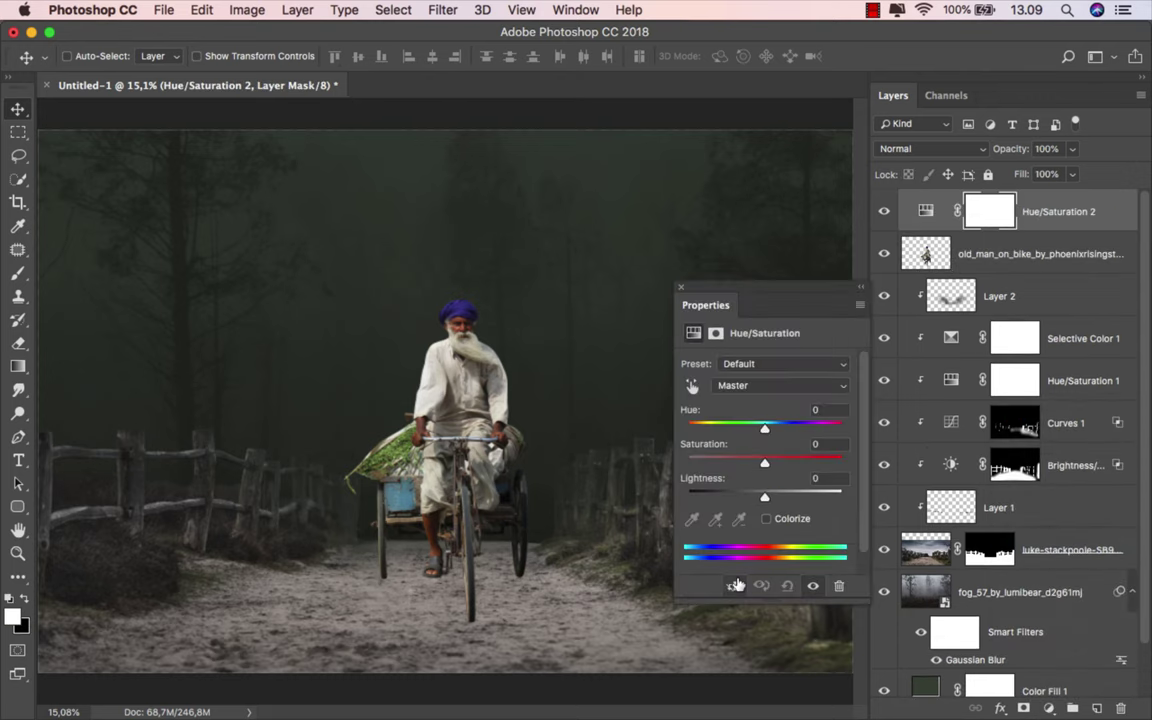
pyautogui.click(735, 585)
pyautogui.moveTo(764, 463); pyautogui.dragTo(729, 463)
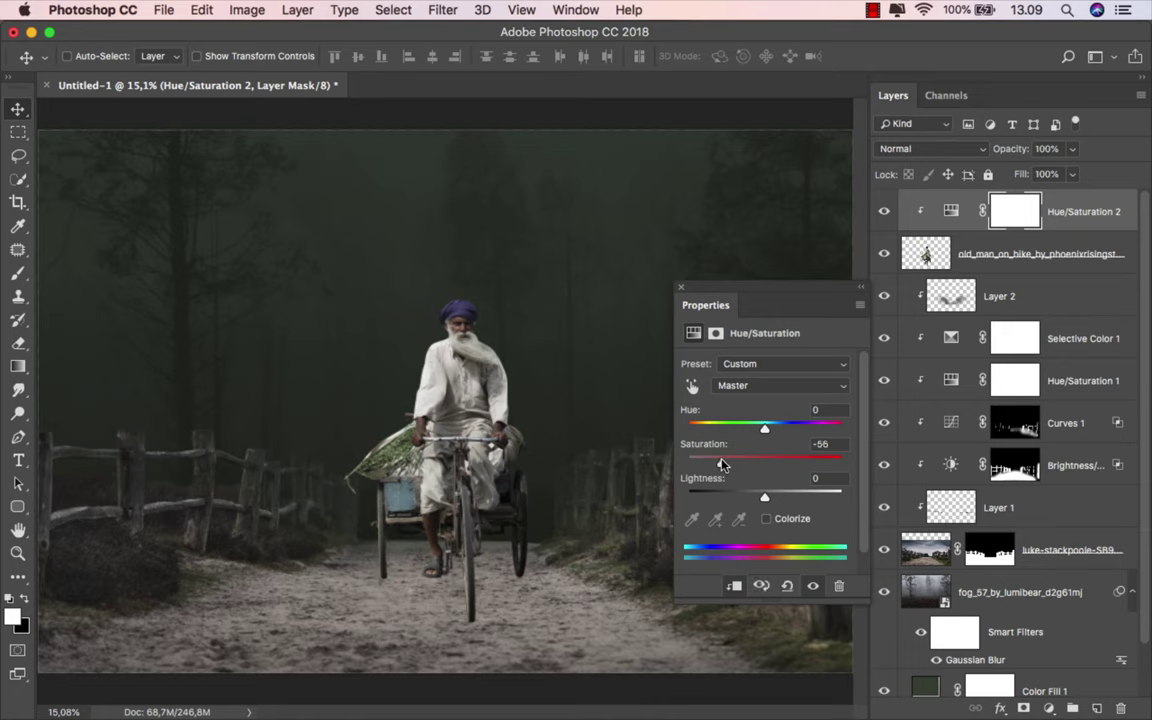
pyautogui.click(947, 254)
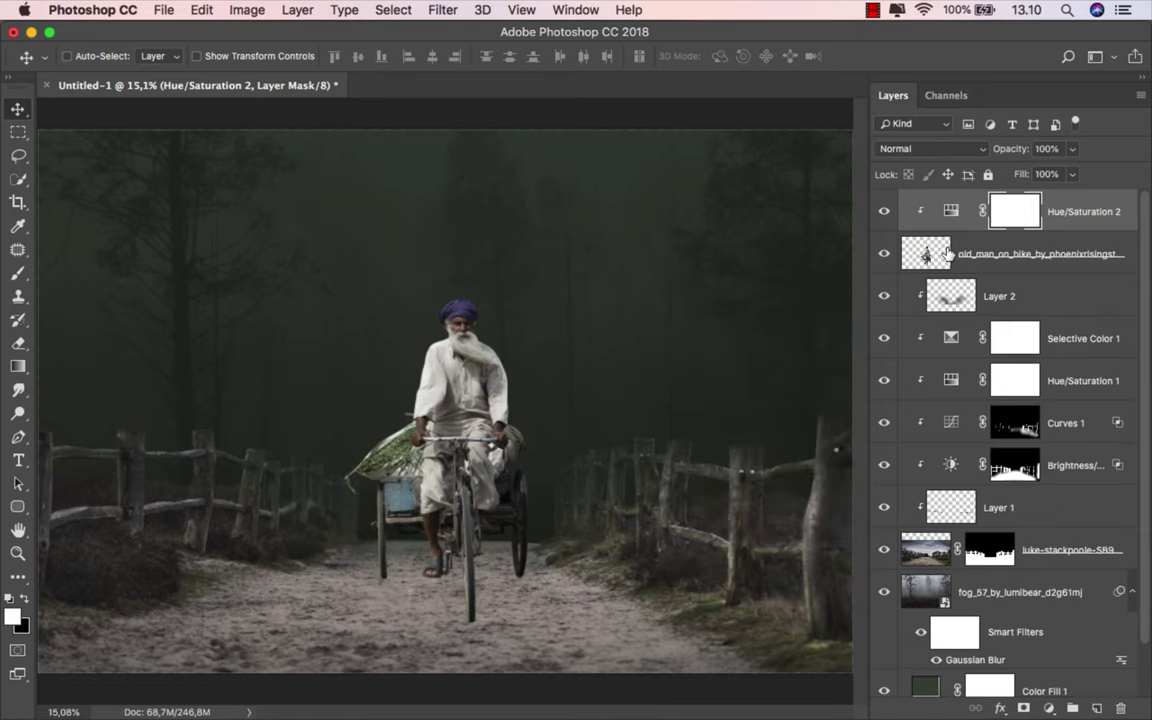
pyautogui.hotkey('ctrl', '2')
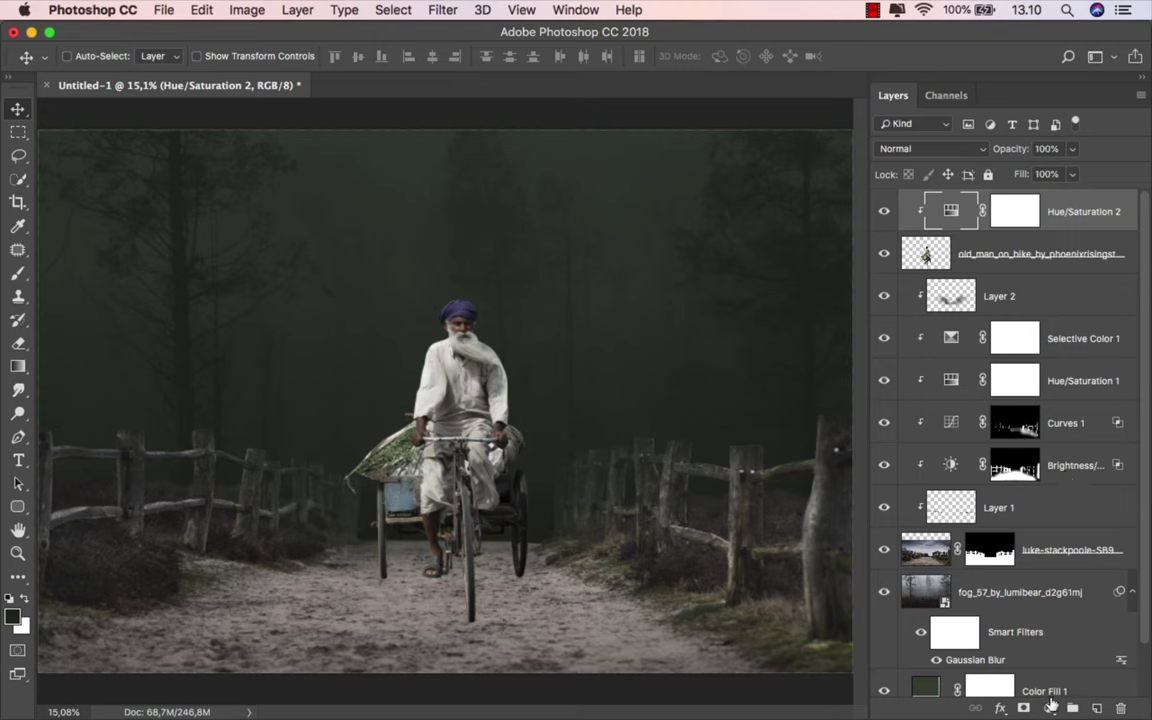
# Add a clipped Selective Color 2 layer with Neutrals Black at -5%, then switch the colour range to Whites.
pyautogui.click(1050, 706)
pyautogui.click(1052, 674)
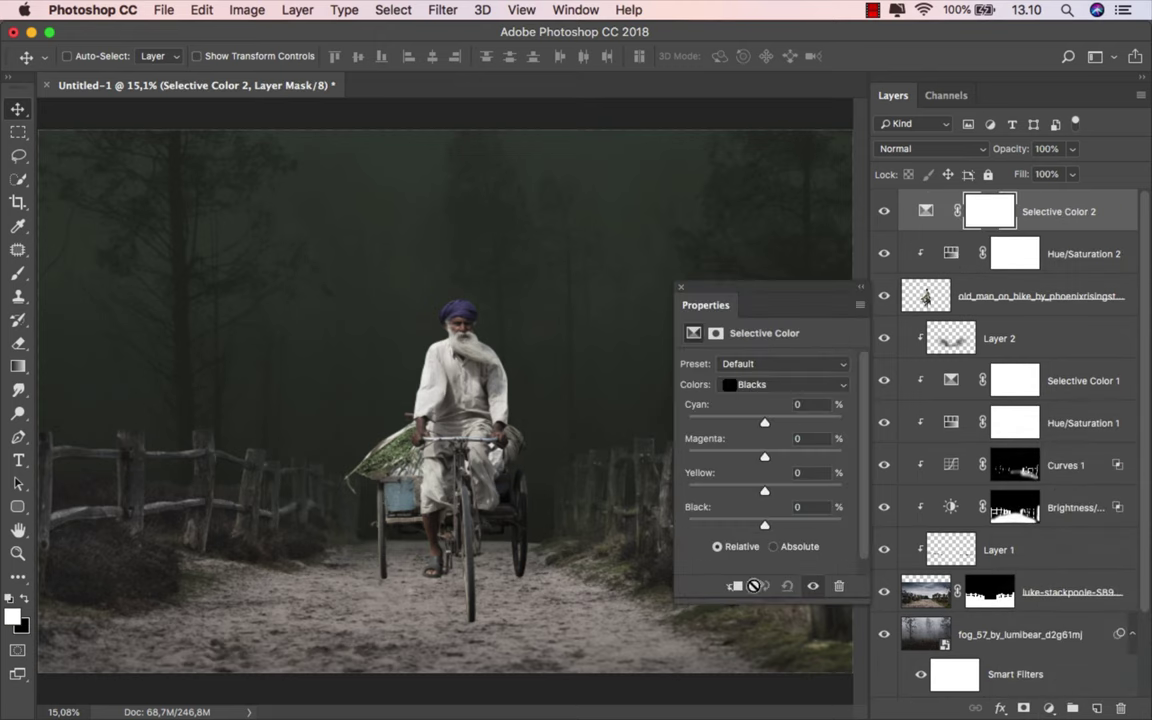
pyautogui.click(737, 588)
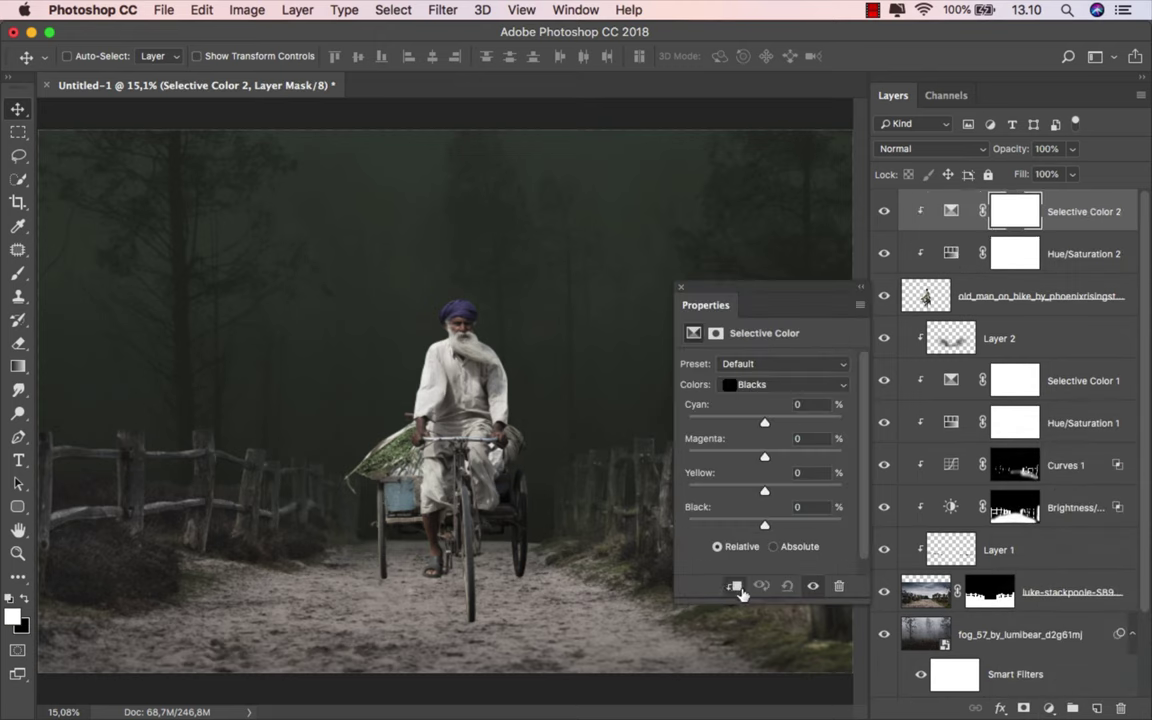
pyautogui.click(766, 384)
pyautogui.click(767, 372)
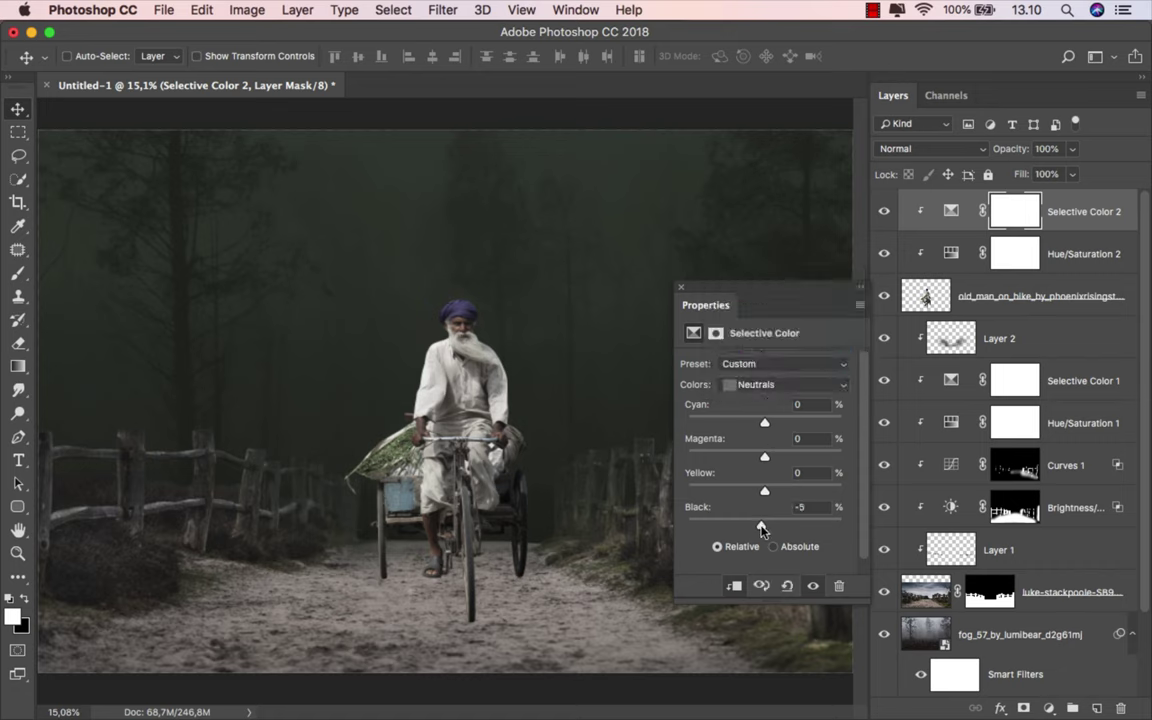
pyautogui.click(770, 385)
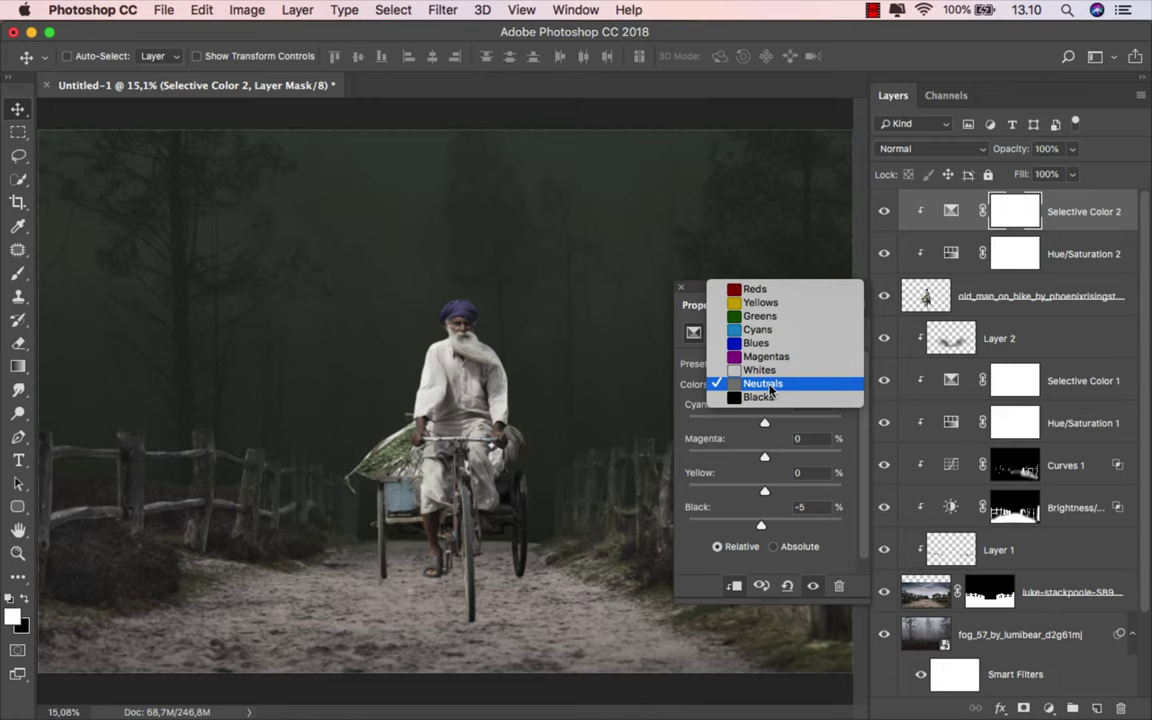
pyautogui.click(771, 372)
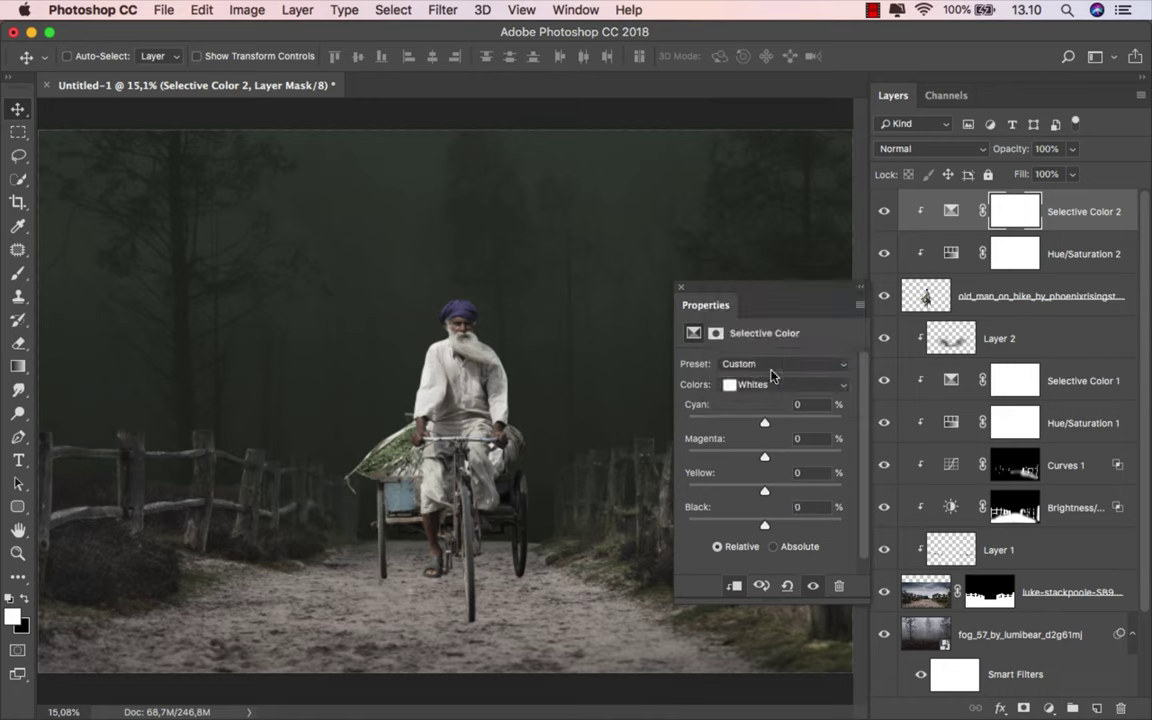
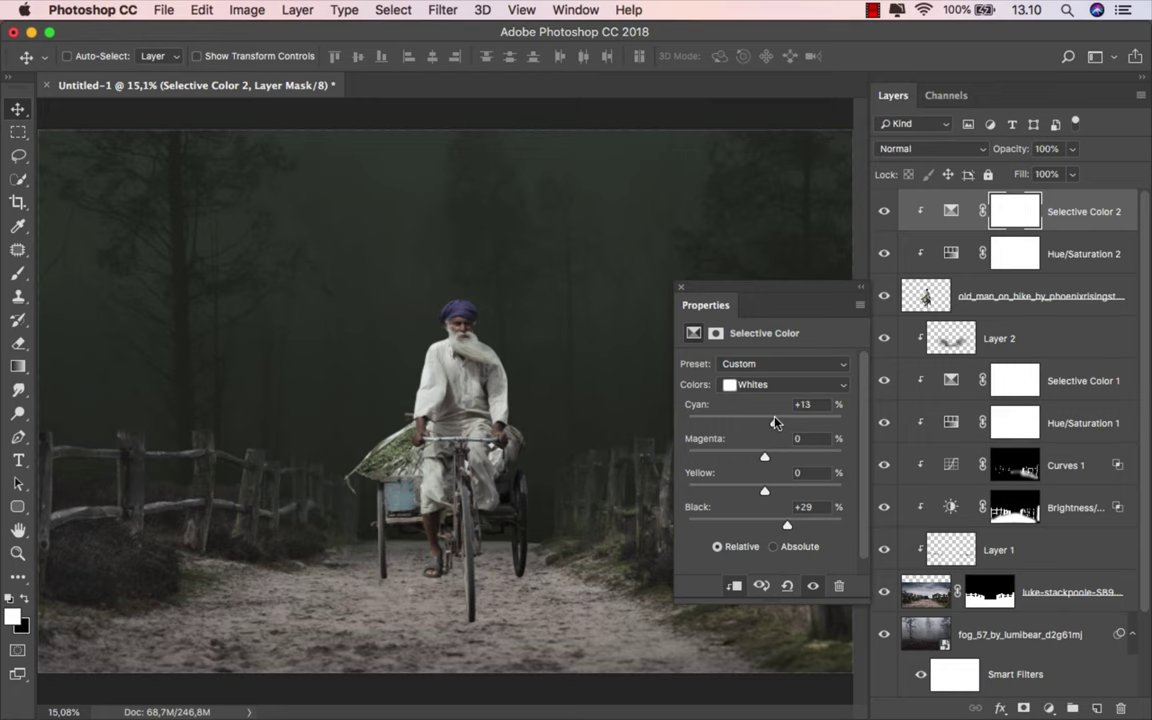
# Set Selective Color 2's Whites to Cyan +12 and Yellow +3, close Properties, and compare it on and off.
pyautogui.moveTo(775, 422); pyautogui.dragTo(772, 423)
pyautogui.moveTo(764, 490); pyautogui.dragTo(767, 492)
pyautogui.click(682, 288)
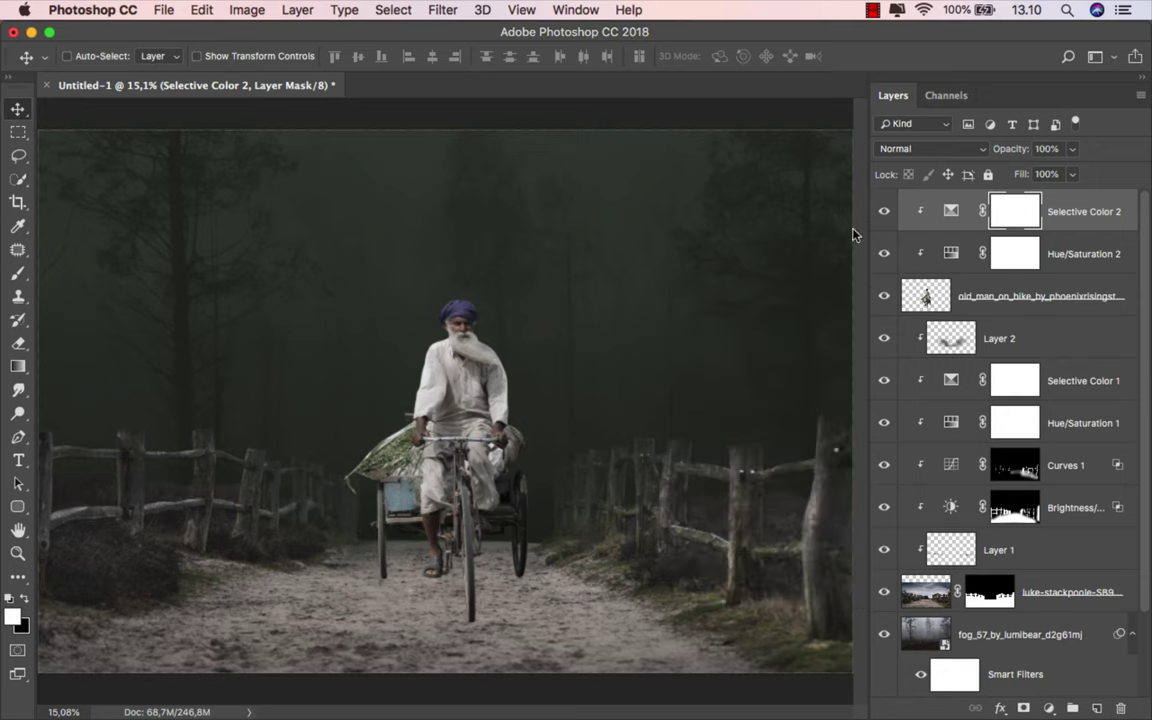
pyautogui.click(882, 214)
pyautogui.click(882, 214)
# Add an empty Layer 3 above Selective Color 2, clip it to the layers below, and pick the Brush.
pyautogui.press('super+2')
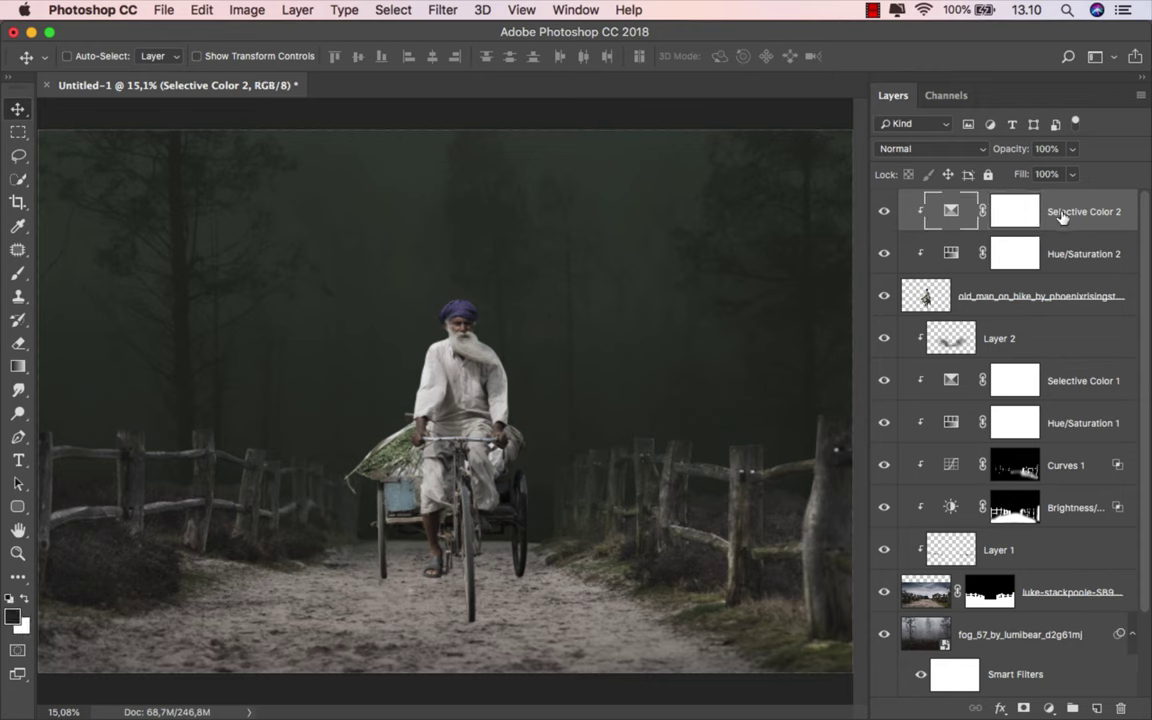
pyautogui.click(1092, 708)
pyautogui.rightClick(1028, 213)
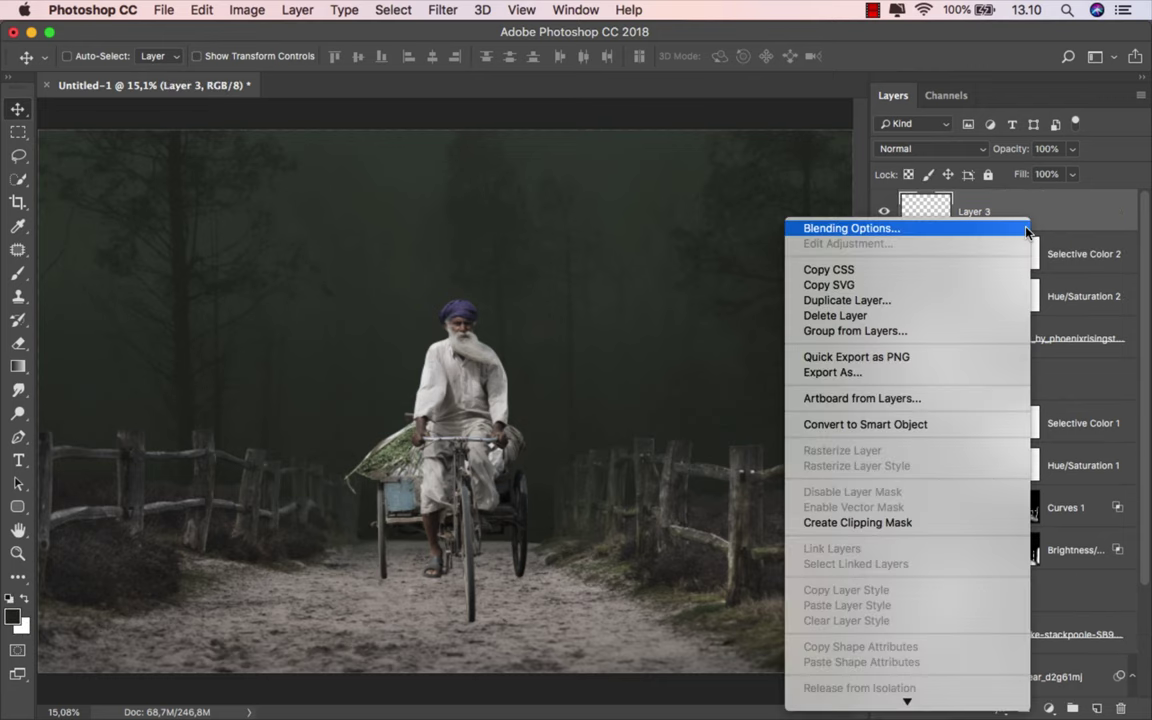
pyautogui.click(907, 524)
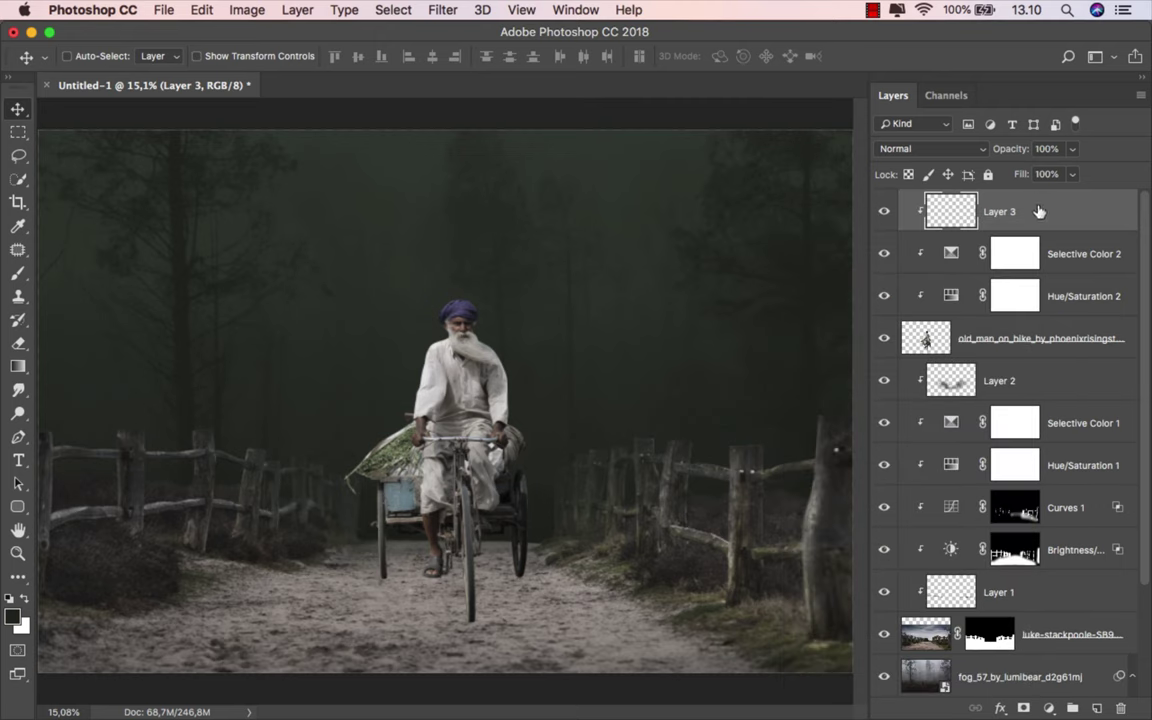
pyautogui.rightClick(18, 273)
pyautogui.click(85, 271)
# Zoom in and lower the soft brush opacity to about 3%.
pyautogui.scroll(2, 546, 531)
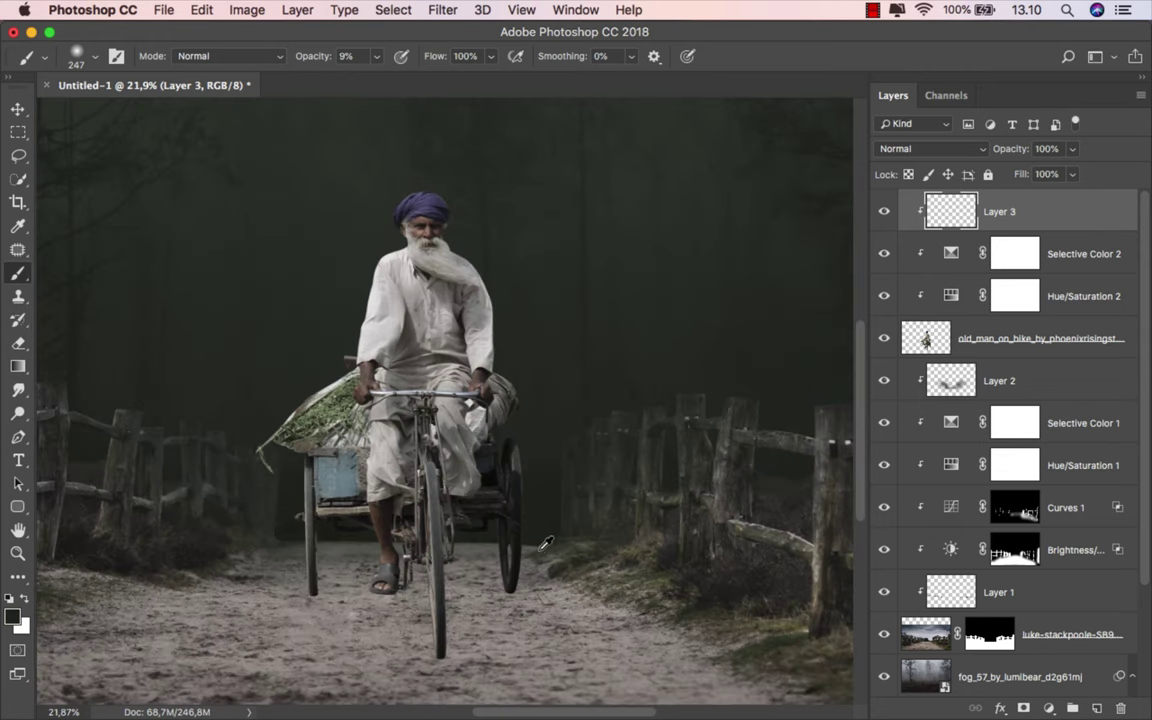
pyautogui.scroll(1, 530, 540)
pyautogui.scroll(2, 525, 555)
pyautogui.scroll(2, 521, 572)
pyautogui.scroll(1, 521, 572)
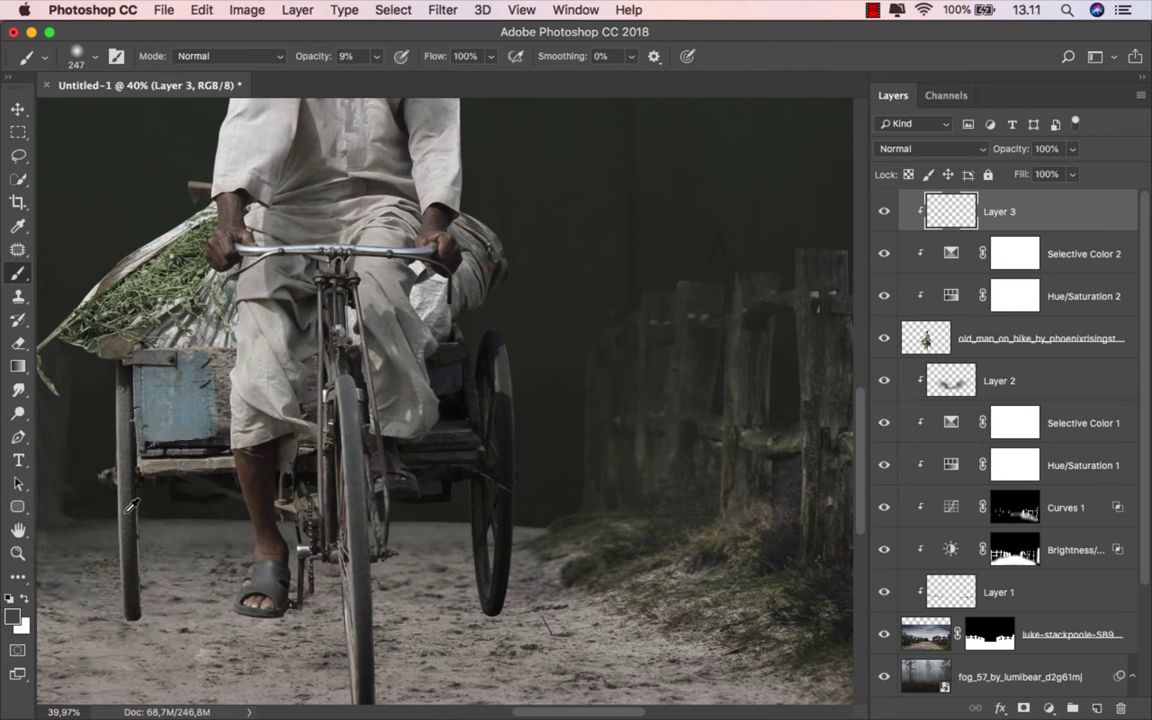
pyautogui.click(377, 56)
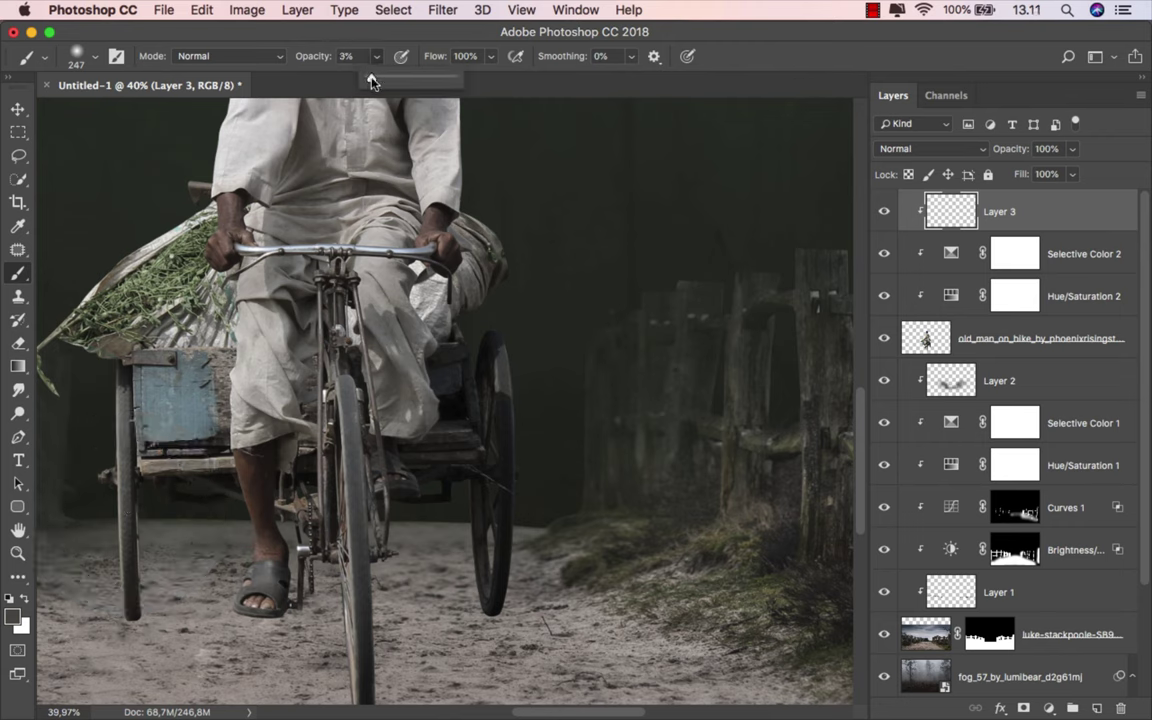
pyautogui.moveTo(586, 314); pyautogui.dragTo(610, 314)
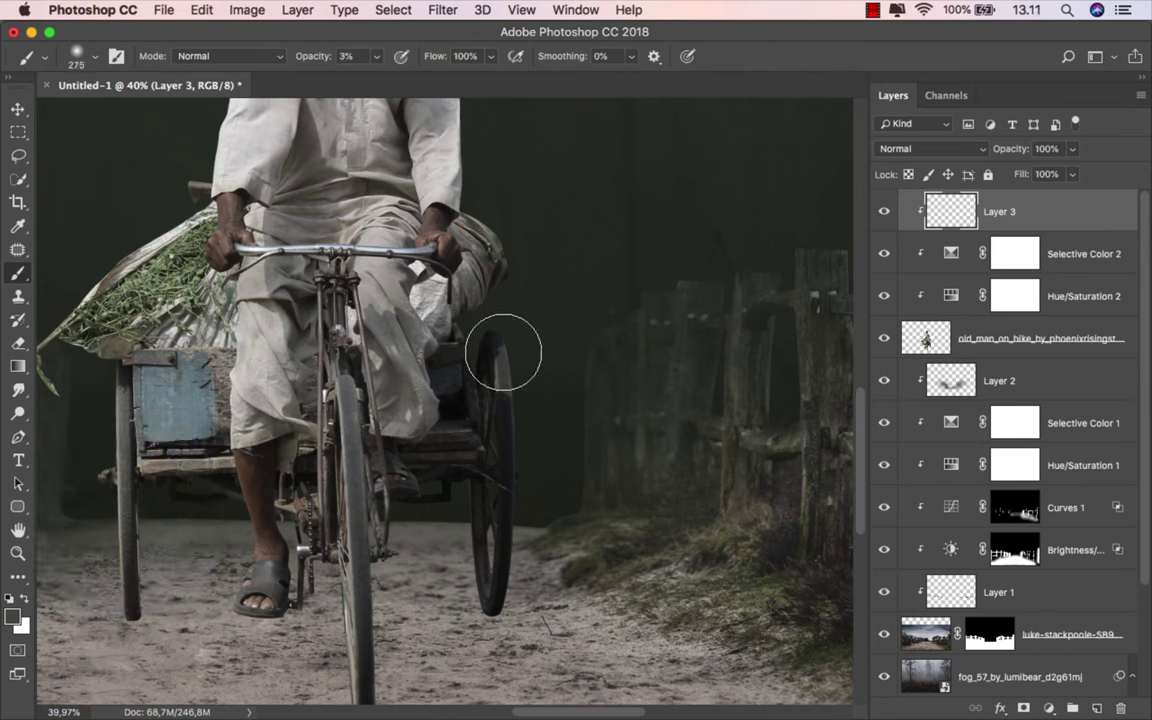
# Paint faint strokes over the wheels and cart with a roughly 333 px brush, then zoom out.
pyautogui.moveTo(504, 432); pyautogui.dragTo(552, 432)
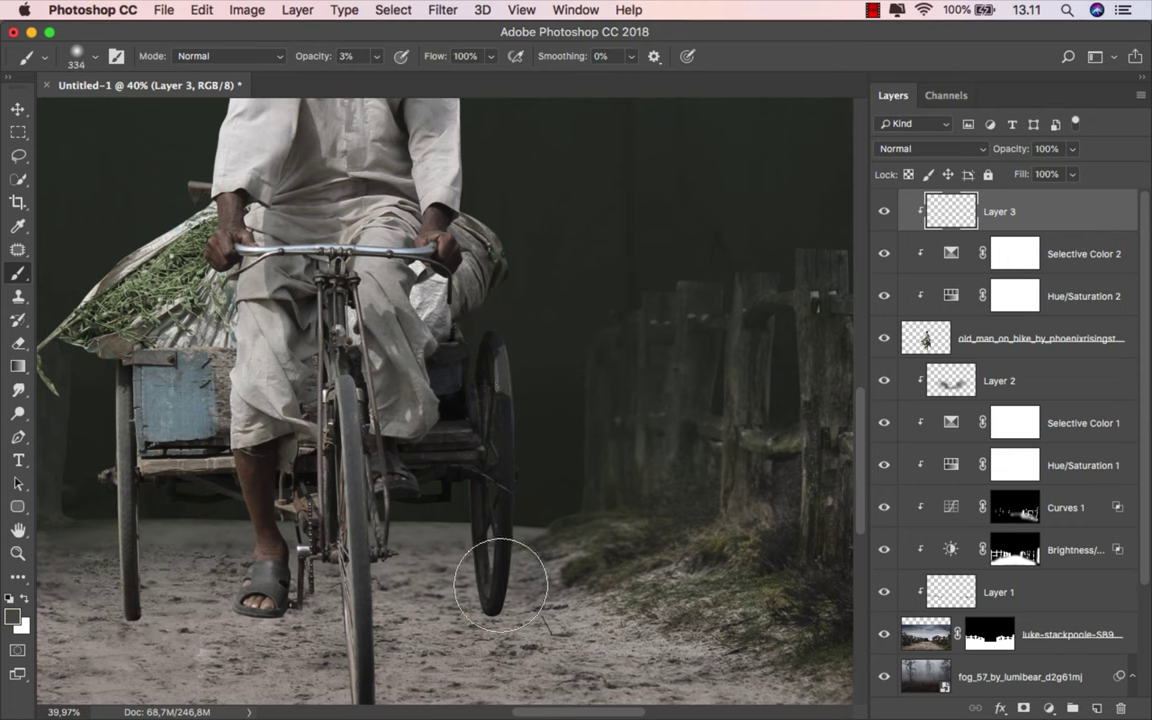
pyautogui.moveTo(517, 465); pyautogui.dragTo(470, 465)
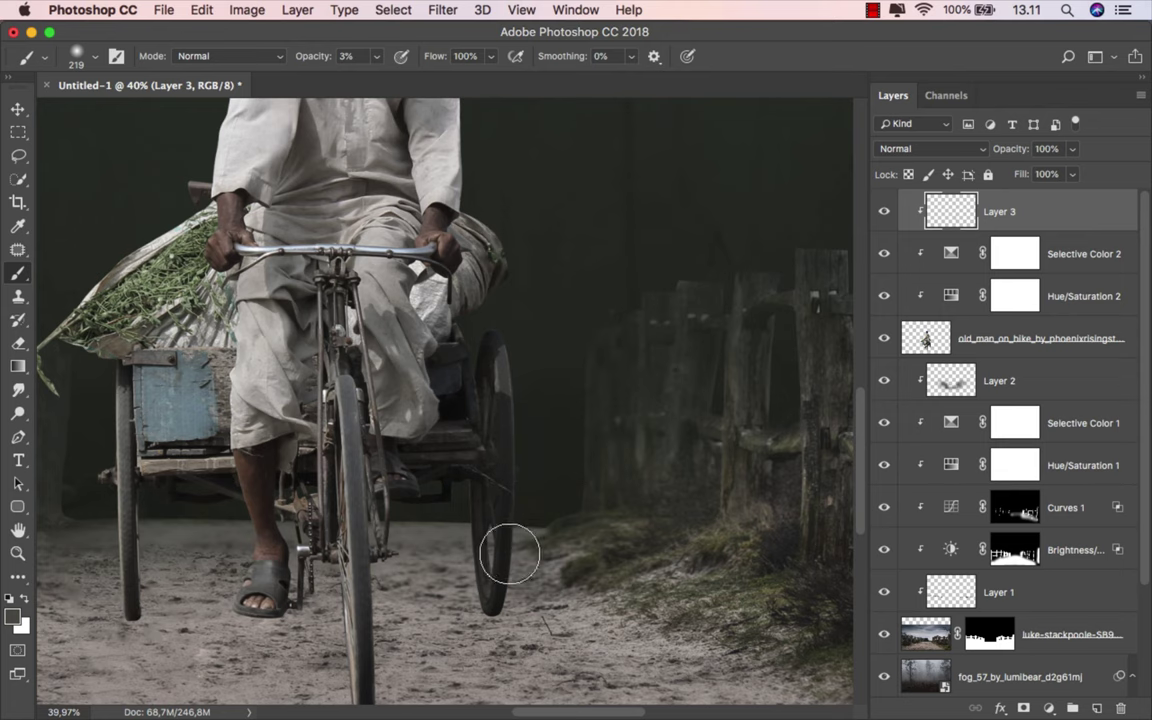
pyautogui.moveTo(505, 550); pyautogui.dragTo(565, 550)
pyautogui.moveTo(481, 594)
pyautogui.mouseDown()
pyautogui.moveTo(538, 382)
pyautogui.moveTo(491, 281)
pyautogui.mouseUp()
pyautogui.press('[')
pyautogui.press('[')
pyautogui.press('[')
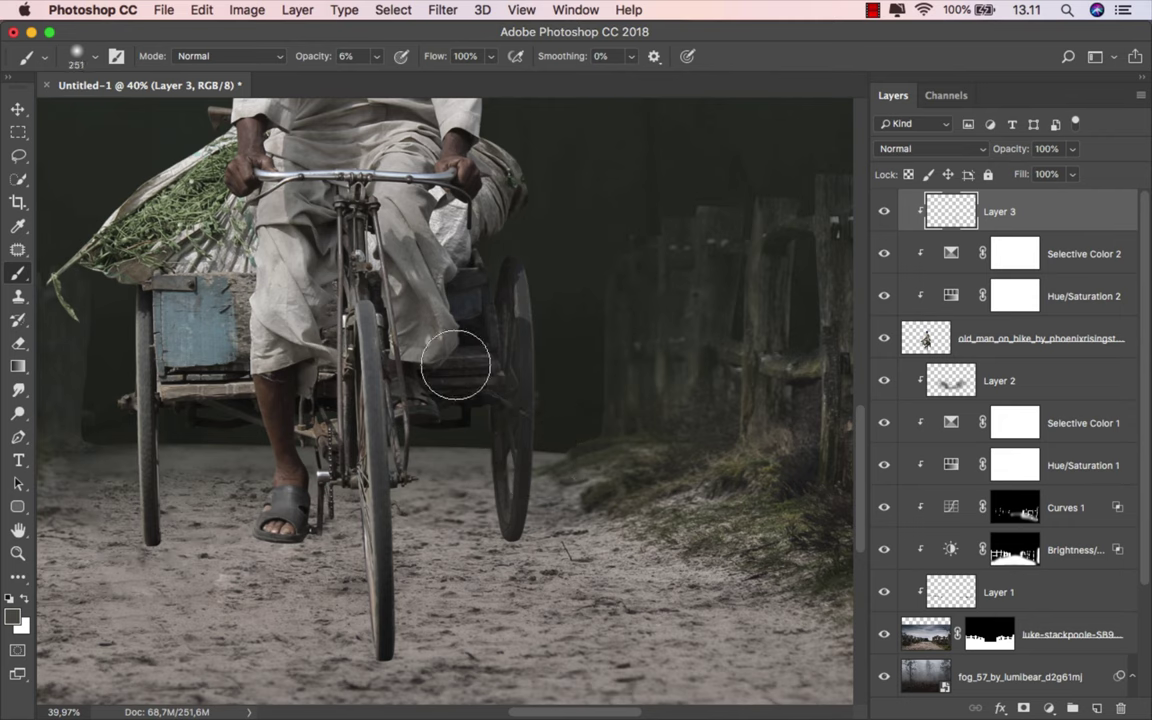
pyautogui.press(']')
pyautogui.press(']')
pyautogui.press(']')
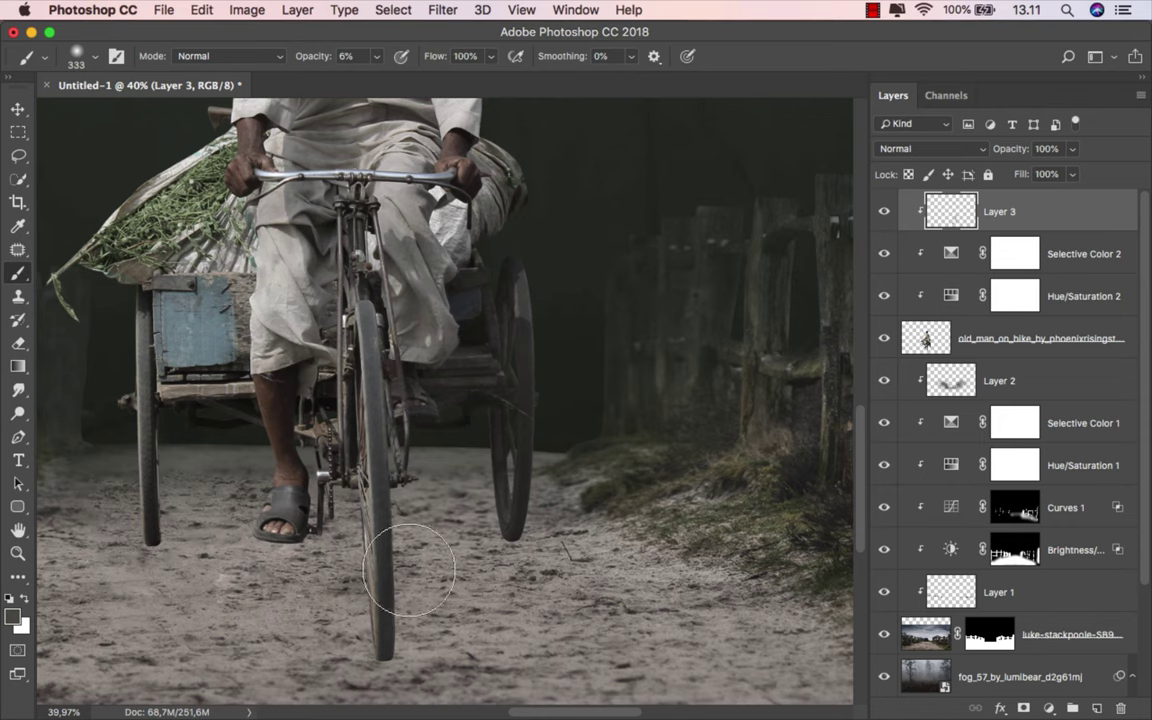
pyautogui.scroll(5, 440, 470)
pyautogui.hscroll(2, 440, 470)
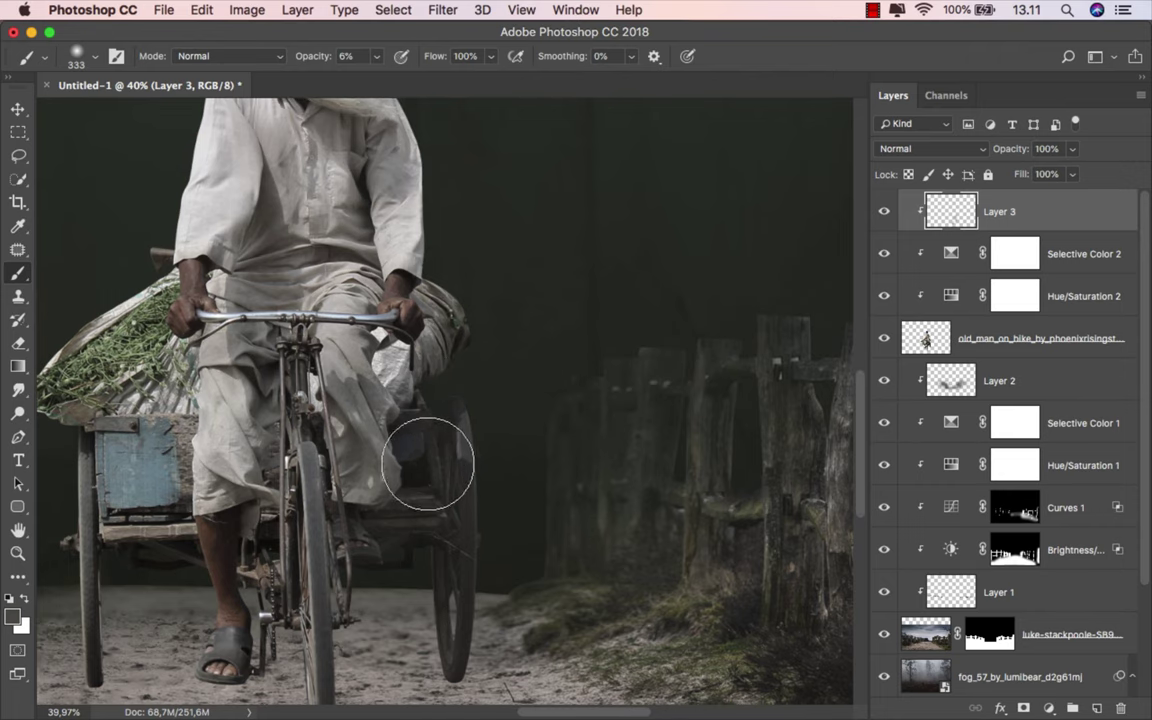
pyautogui.scroll(3, 420, 465)
pyautogui.hscroll(-2, 420, 465)
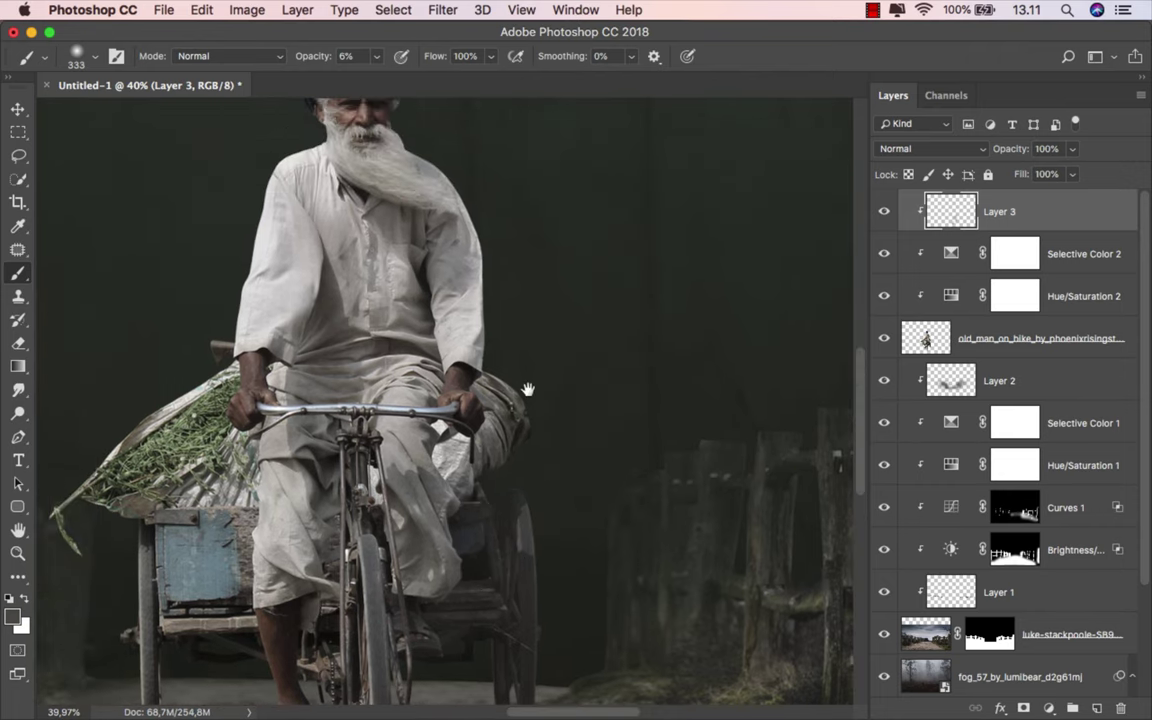
pyautogui.scroll(2, 527, 386)
pyautogui.hscroll(-2, 527, 386)
pyautogui.scroll(-3, 502, 447)
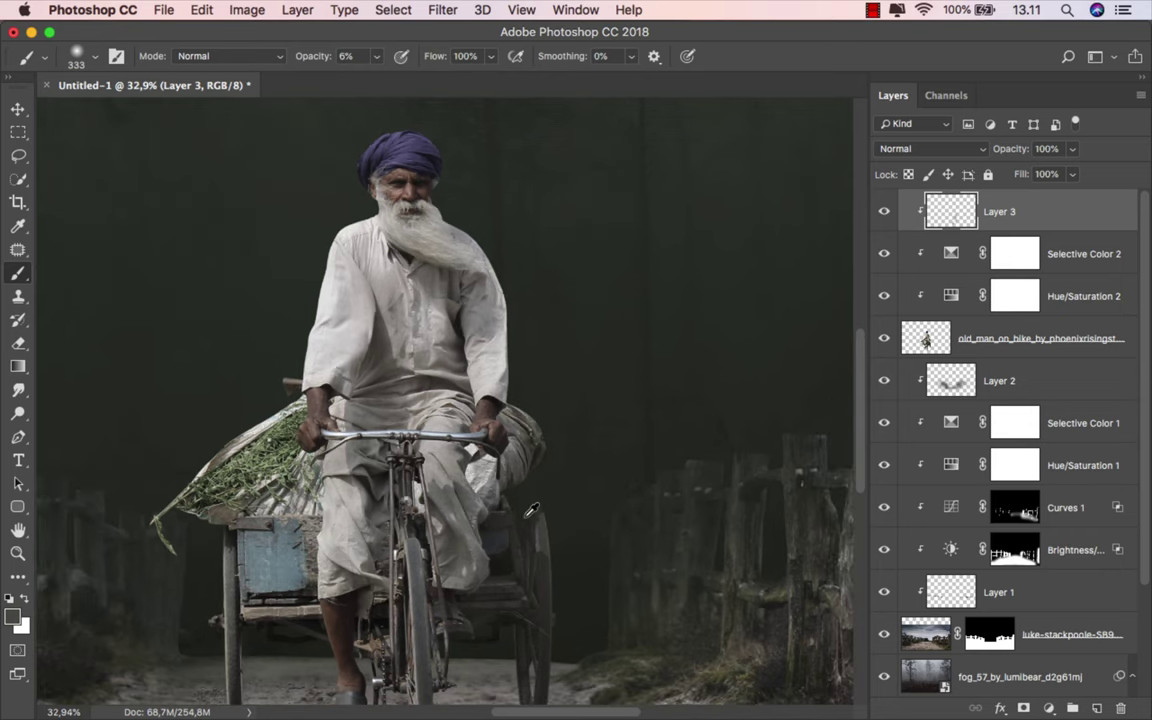
pyautogui.scroll(-2, 510, 480)
pyautogui.scroll(-2, 530, 545)
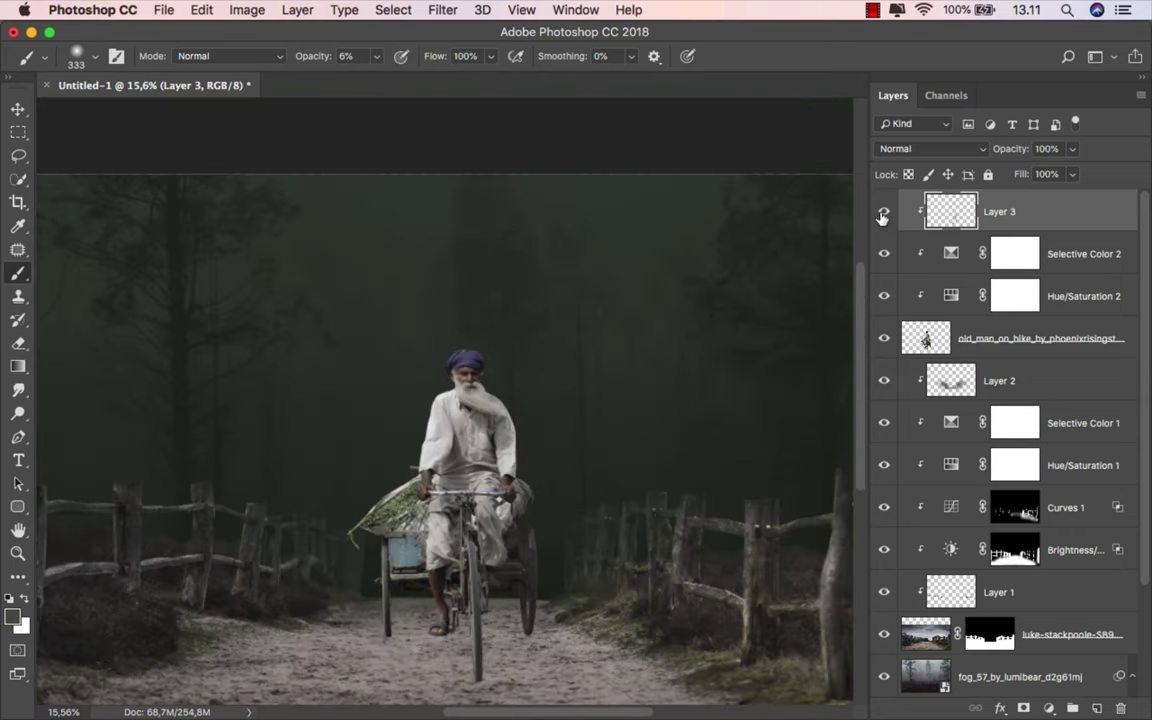
pyautogui.scroll(-1, 698, 345)
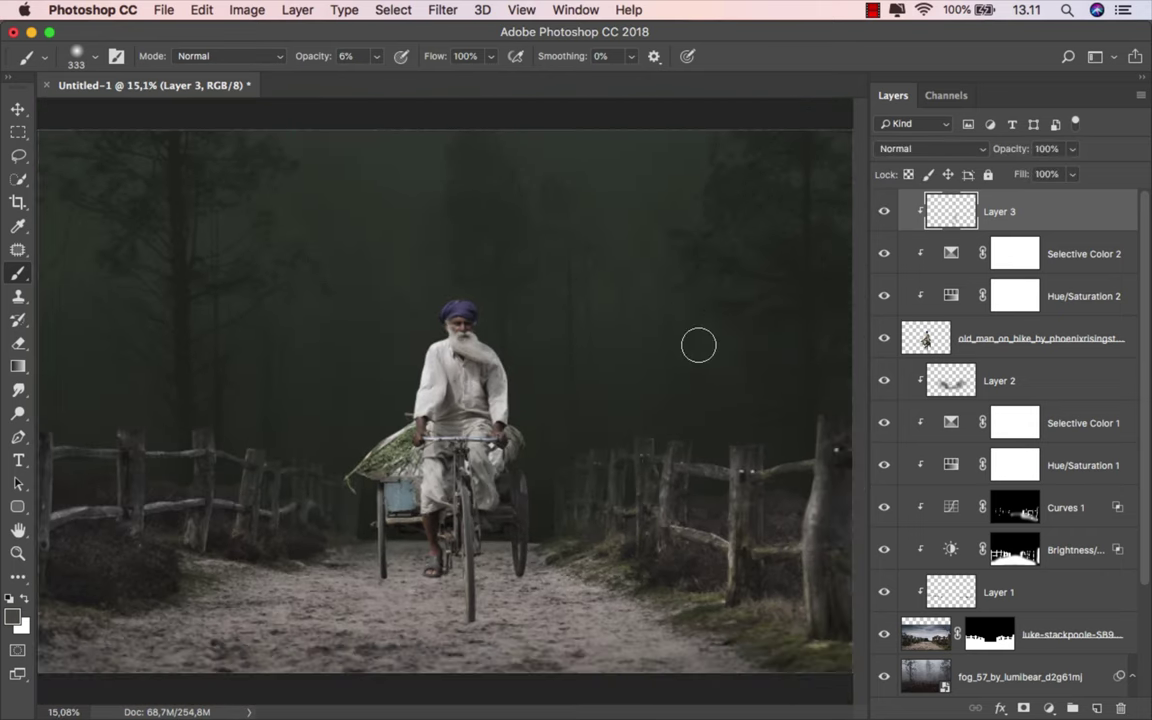
# Add a new empty layer above Layer 2 and name it 'shadow'.
pyautogui.press('v')
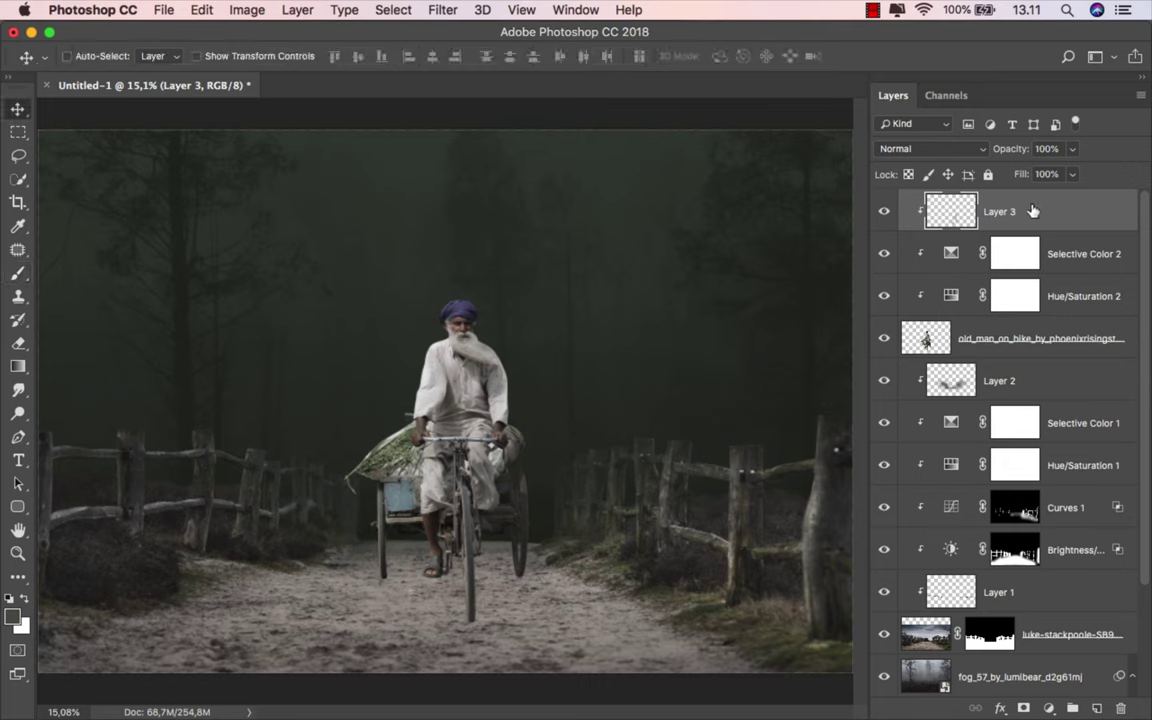
pyautogui.click(1053, 377)
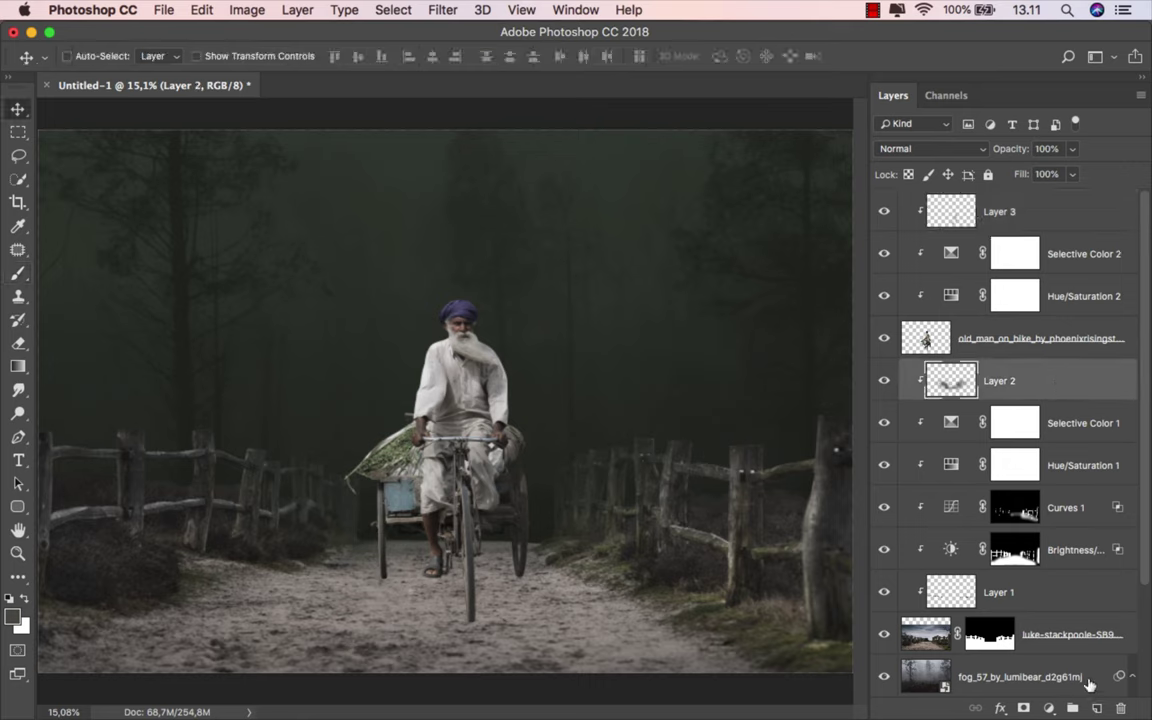
pyautogui.click(1095, 708)
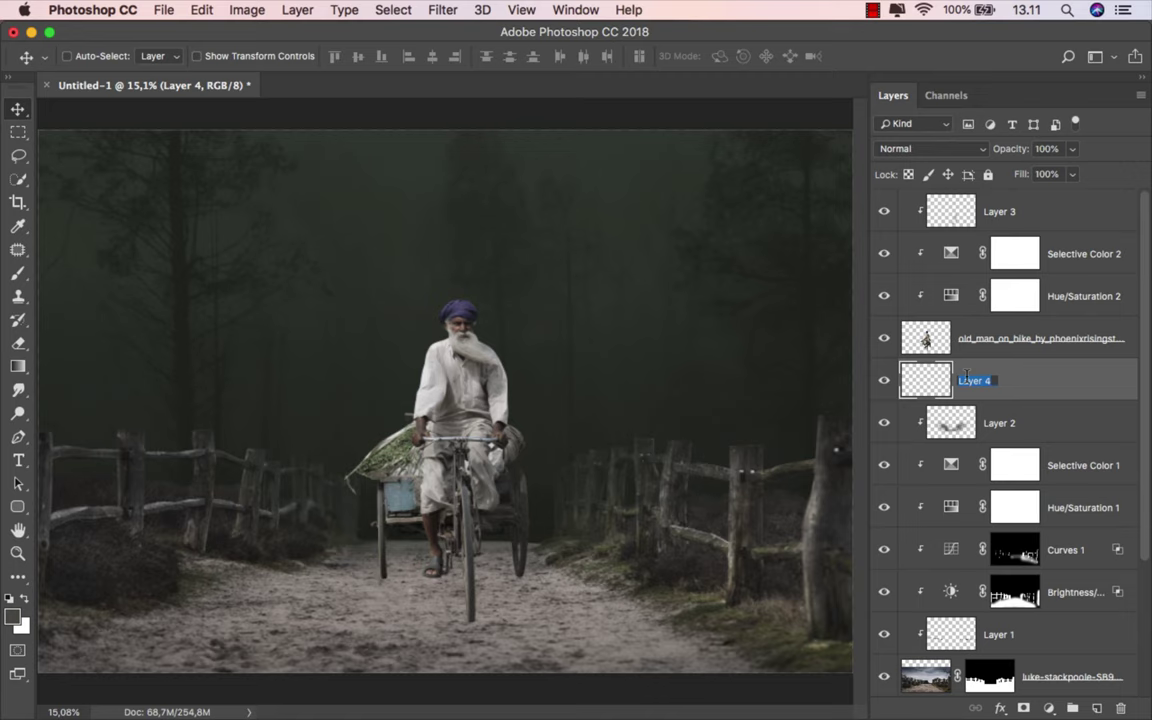
pyautogui.write('ow')
pyautogui.press('Return')
# Choose the Brush Tool and bring up its size and hardness picker.
pyautogui.click(18, 272)
pyautogui.click(75, 248)
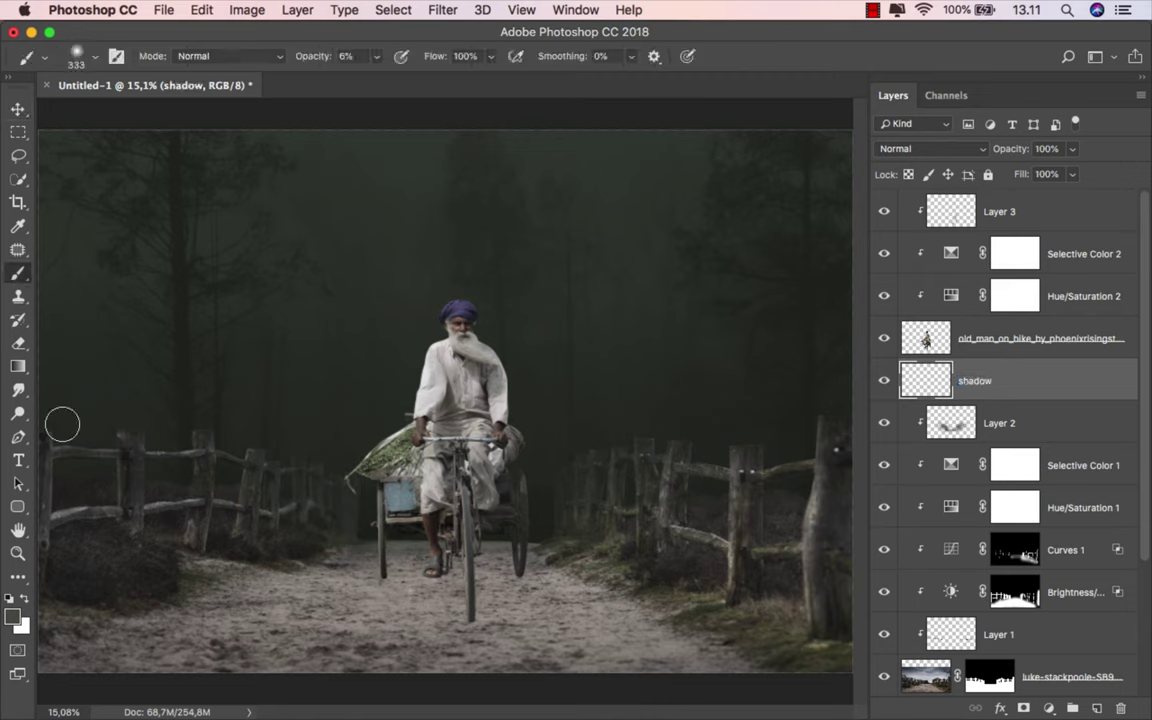
pyautogui.rightClick(371, 459)
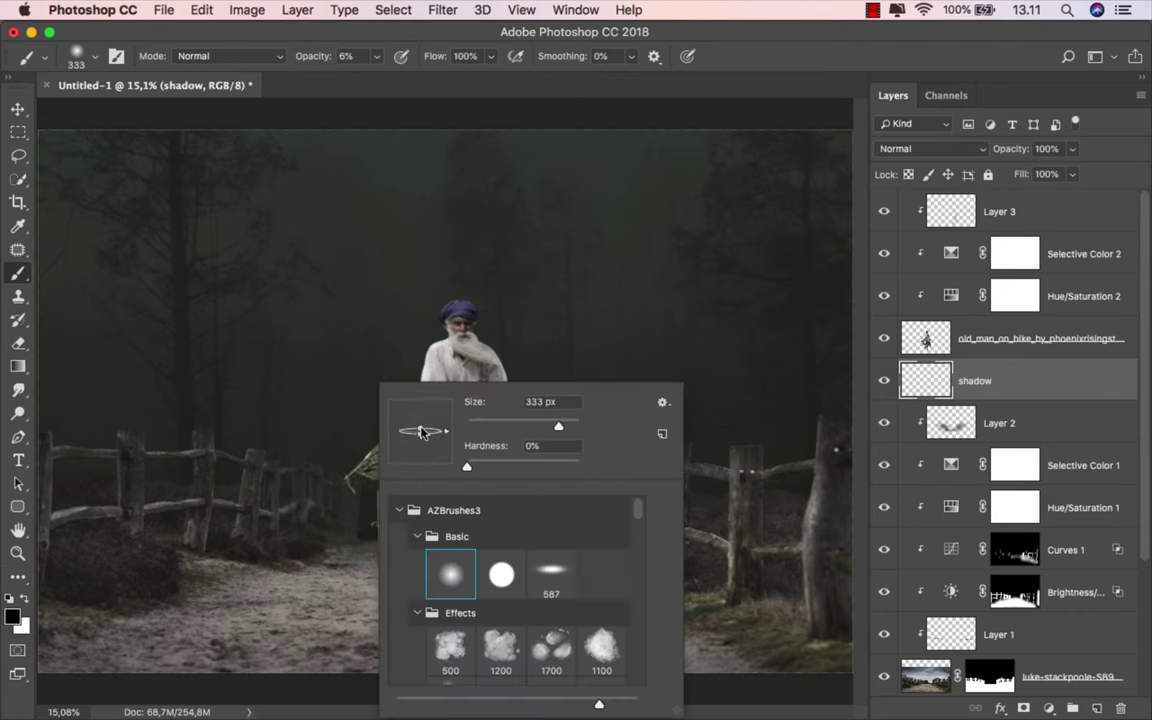
# Paint a faint shadow on the ground under the tricycle's wheel.
pyautogui.scroll(5, 443, 583)
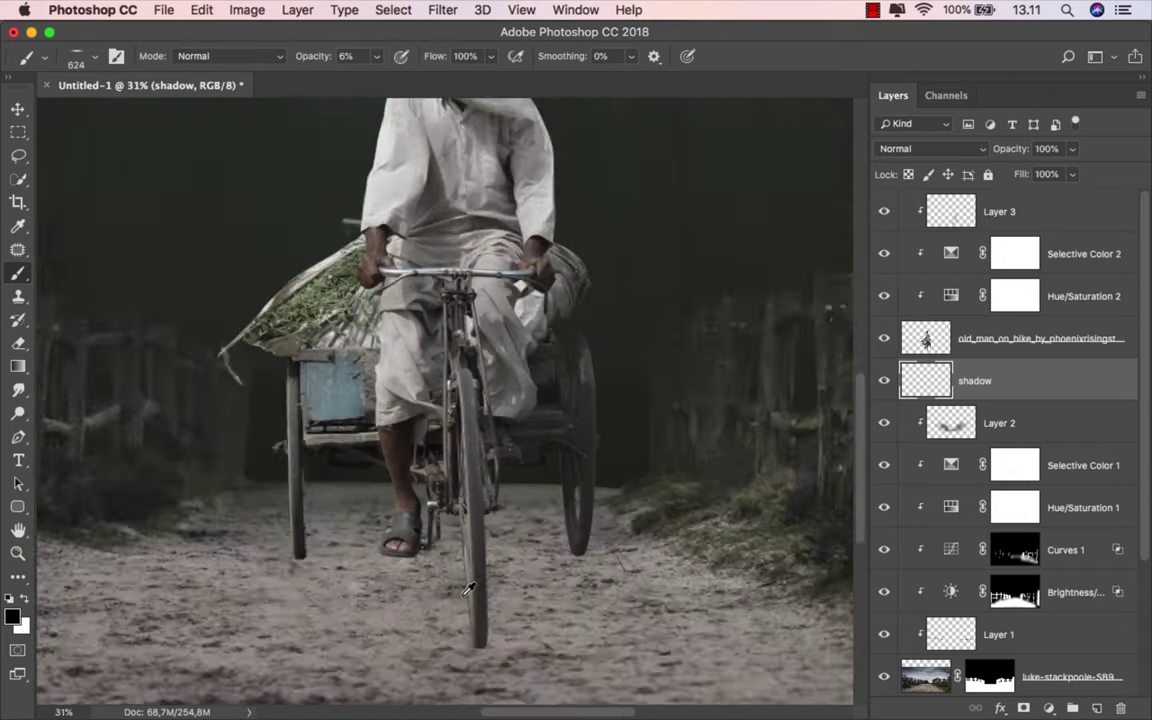
pyautogui.scroll(1, 443, 583)
pyautogui.scroll(2, 300, 540)
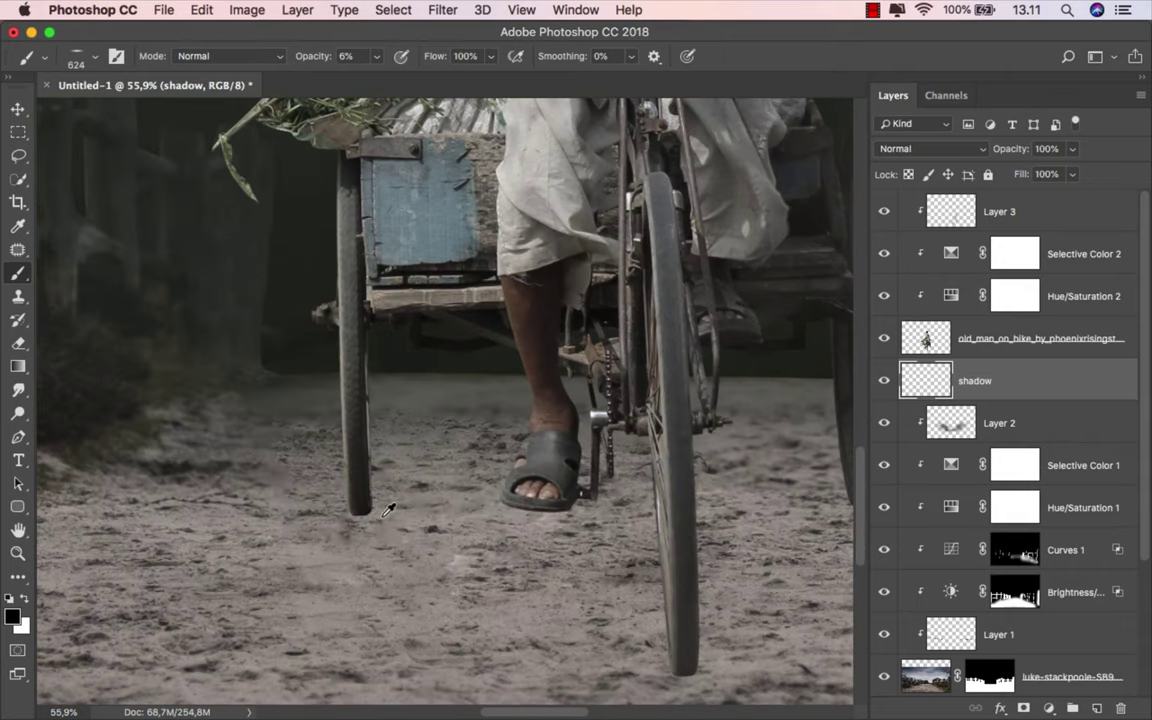
pyautogui.scroll(3, 367, 503)
pyautogui.moveTo(468, 498)
pyautogui.mouseDown()
pyautogui.moveTo(352, 498)
pyautogui.moveTo(385, 498)
pyautogui.mouseUp()
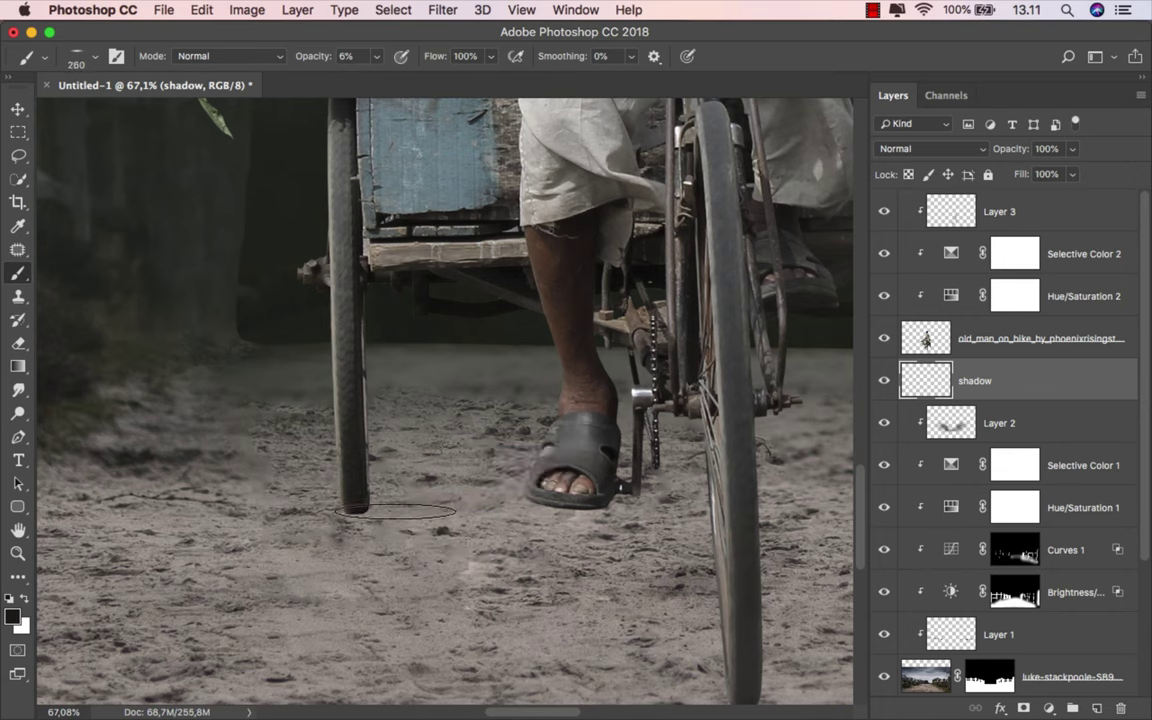
pyautogui.moveTo(596, 506); pyautogui.dragTo(540, 506)
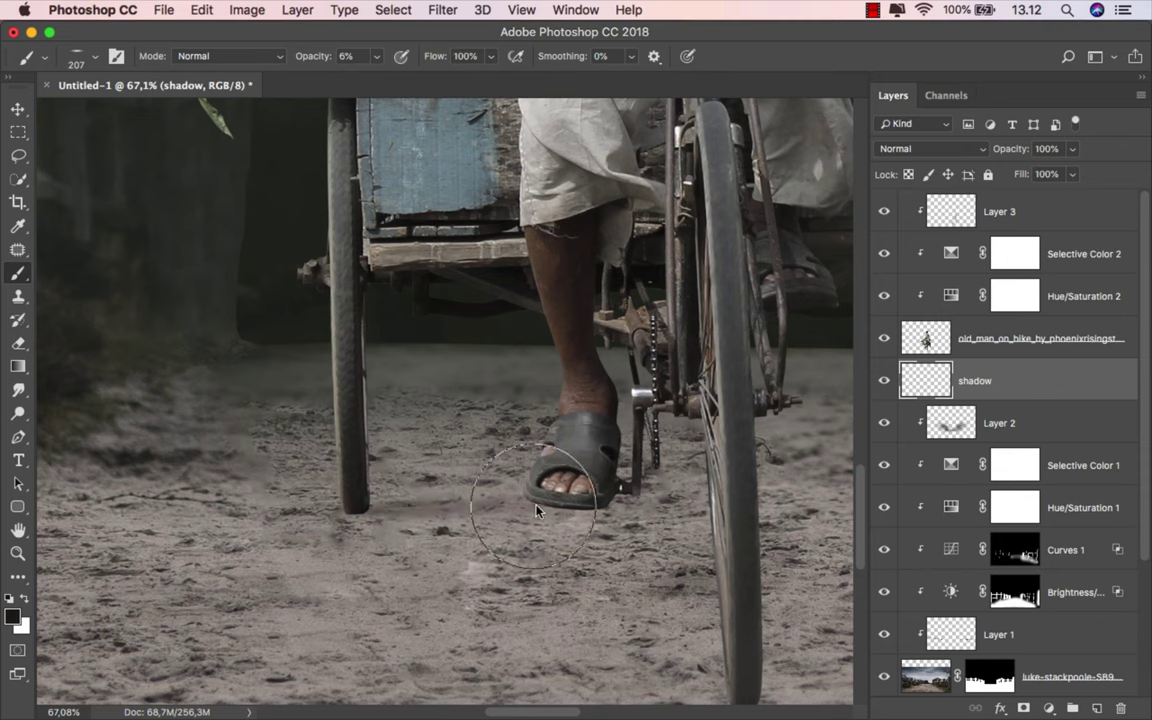
pyautogui.moveTo(369, 512); pyautogui.dragTo(428, 516)
pyautogui.hscroll(5, 680, 508)
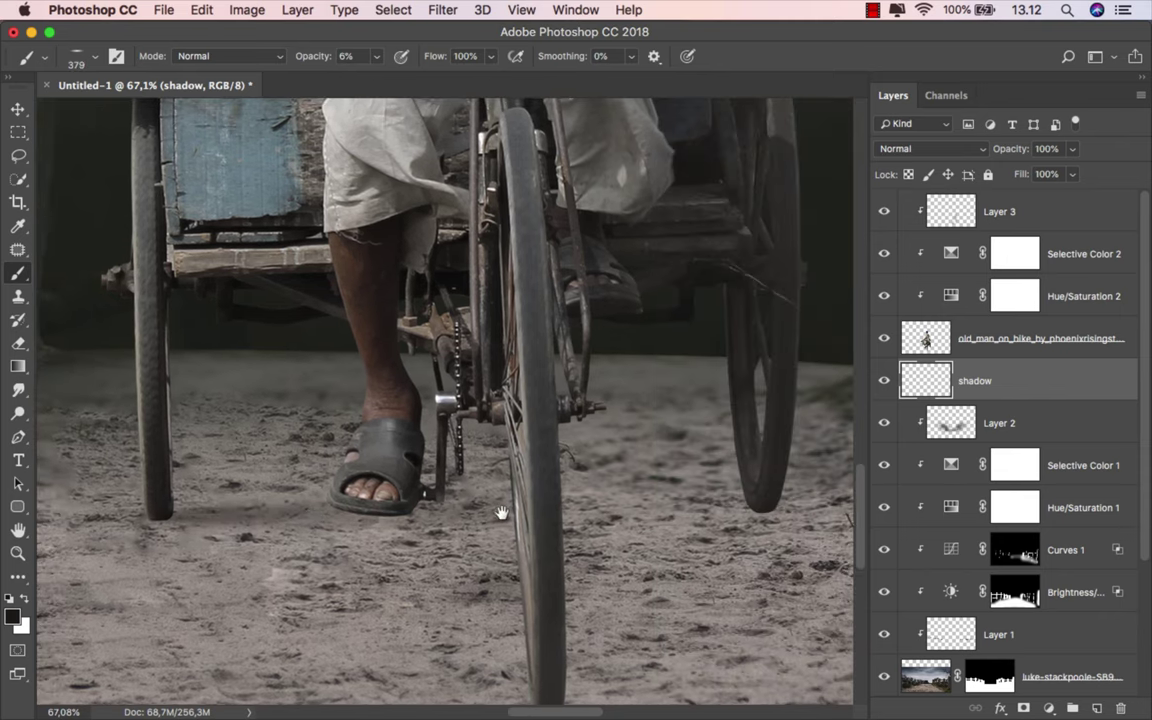
pyautogui.moveTo(668, 508)
pyautogui.mouseDown()
pyautogui.moveTo(231, 519)
pyautogui.moveTo(200, 509)
pyautogui.mouseUp()
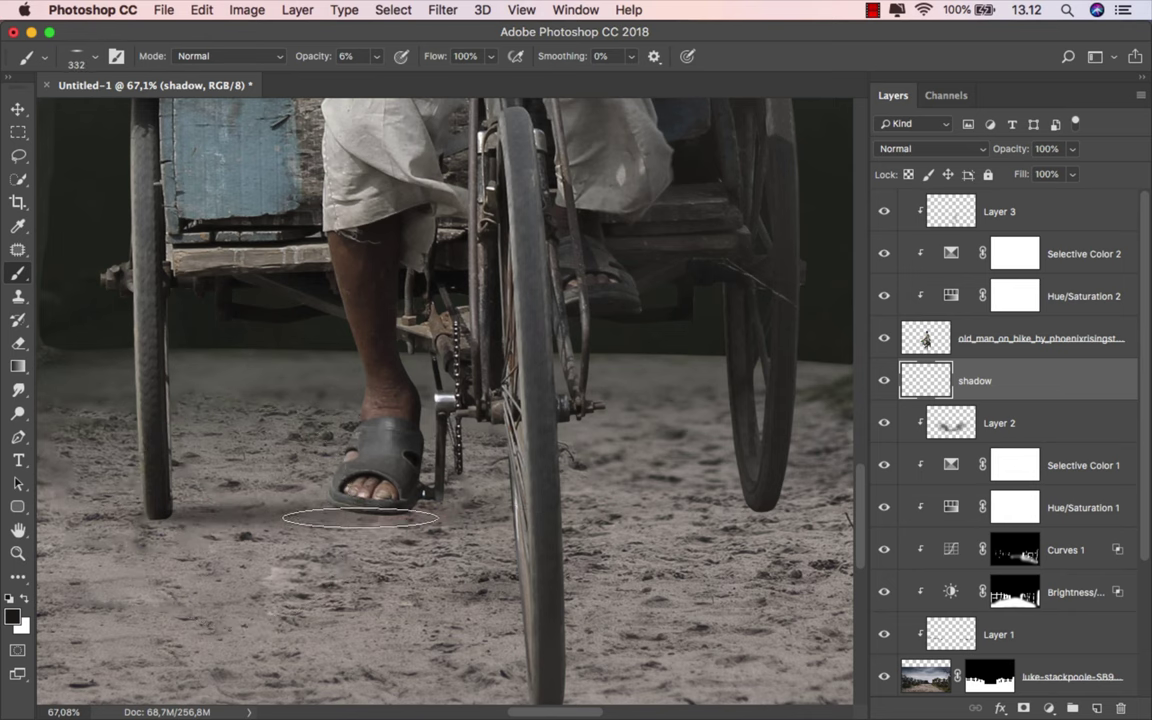
# Enlarge the brush to about 317 px and shade the ground under the rider's feet.
pyautogui.hscroll(5, 540, 500)
pyautogui.moveTo(545, 530); pyautogui.dragTo(570, 530)
pyautogui.scroll(-5, 867, 518)
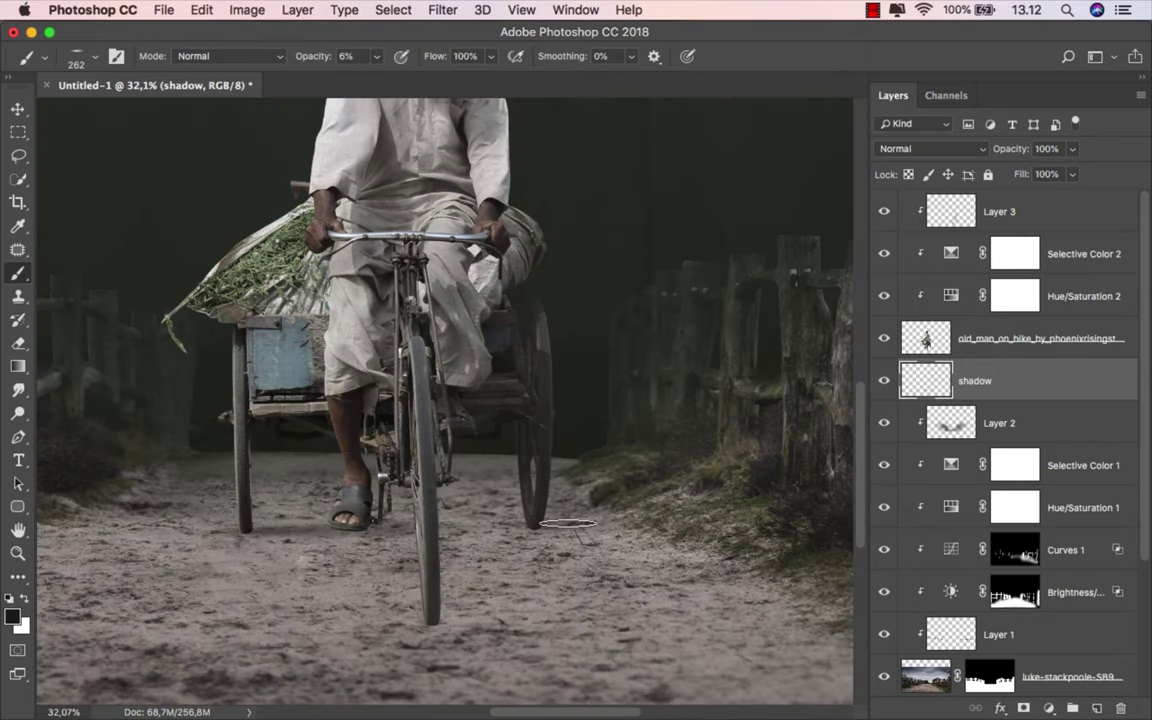
pyautogui.moveTo(527, 488)
pyautogui.keyDown('ctrl'); pyautogui.keyDown('alt'); pyautogui.mouseDown()
pyautogui.moveTo(599, 527)
pyautogui.moveTo(741, 533)
pyautogui.moveTo(449, 626)
pyautogui.moveTo(471, 618)
pyautogui.moveTo(415, 558)
pyautogui.moveTo(500, 546)
pyautogui.mouseUp(); pyautogui.keyUp('alt'); pyautogui.keyUp('ctrl')
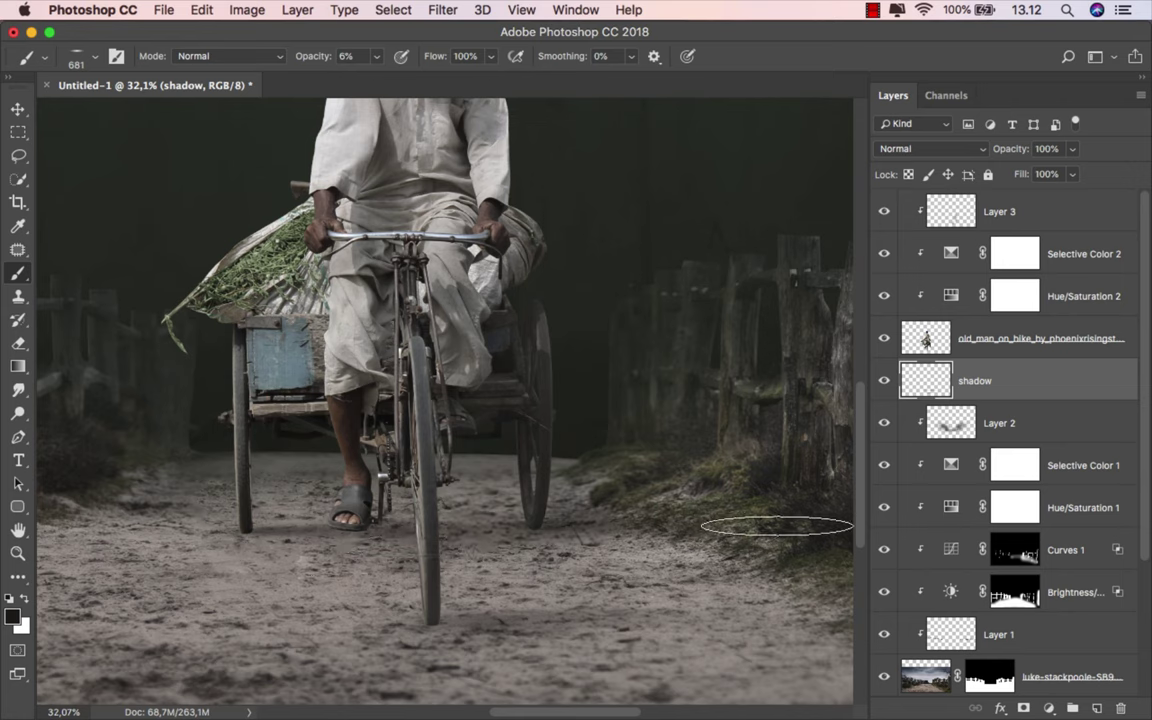
pyautogui.moveTo(776, 527); pyautogui.dragTo(348, 467)
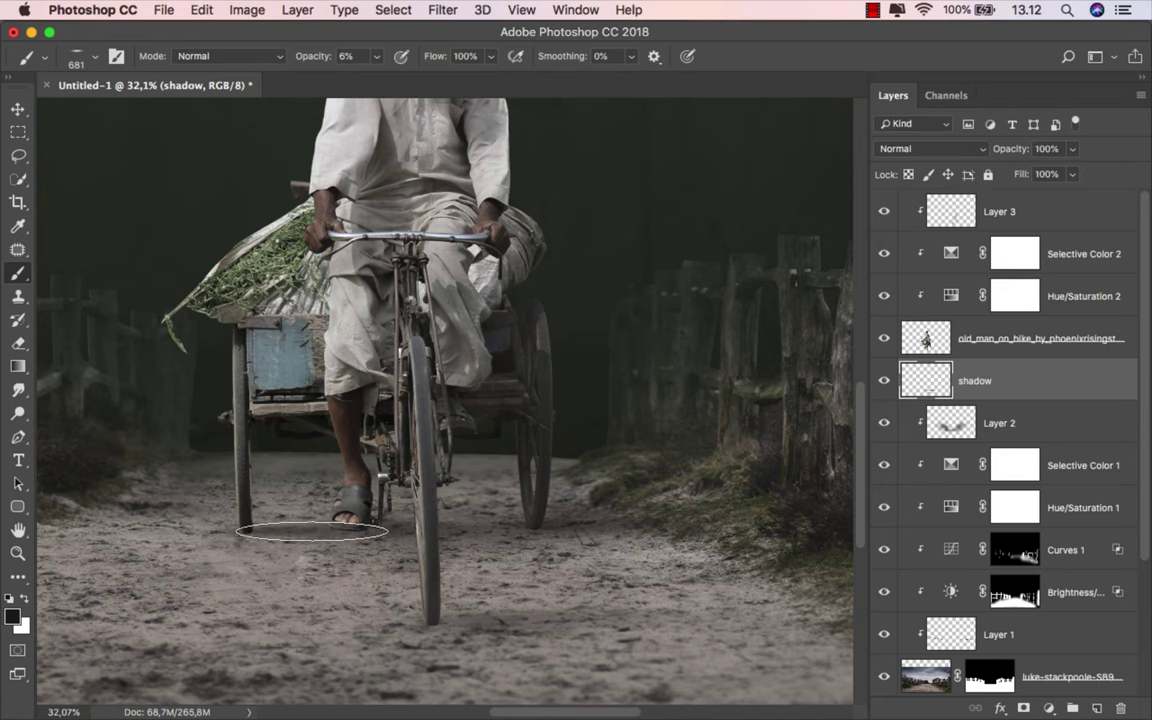
# Try more shadow strokes at 536 and 319 px brush sizes, then undo the last ones.
pyautogui.scroll(-2, 575, 530)
pyautogui.scroll(1, 592, 533)
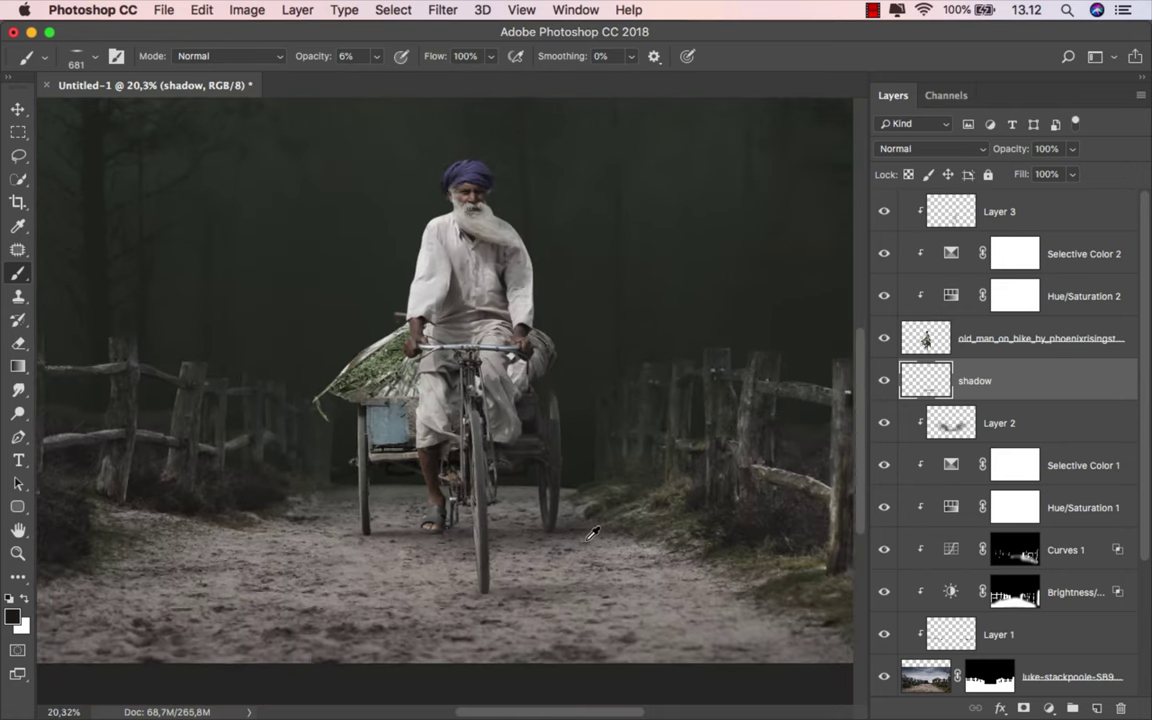
pyautogui.scroll(-3, 580, 540)
pyautogui.scroll(3, 560, 548)
pyautogui.scroll(-1, 537, 556)
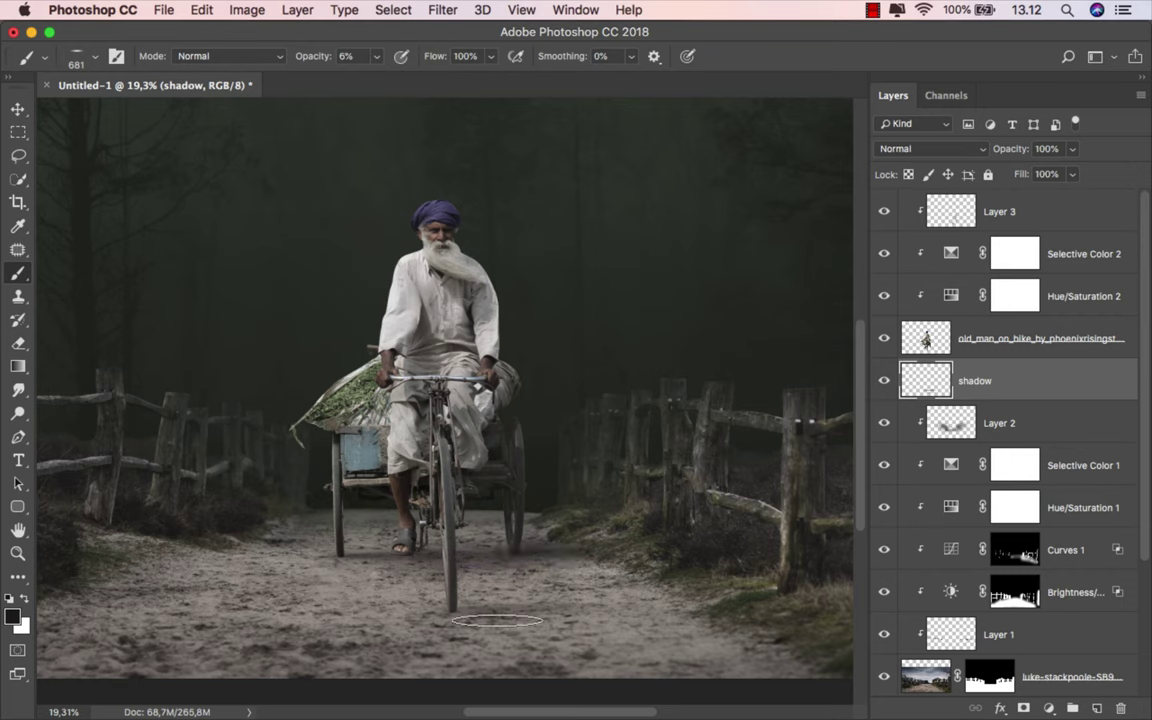
pyautogui.moveTo(497, 614); pyautogui.dragTo(435, 614)
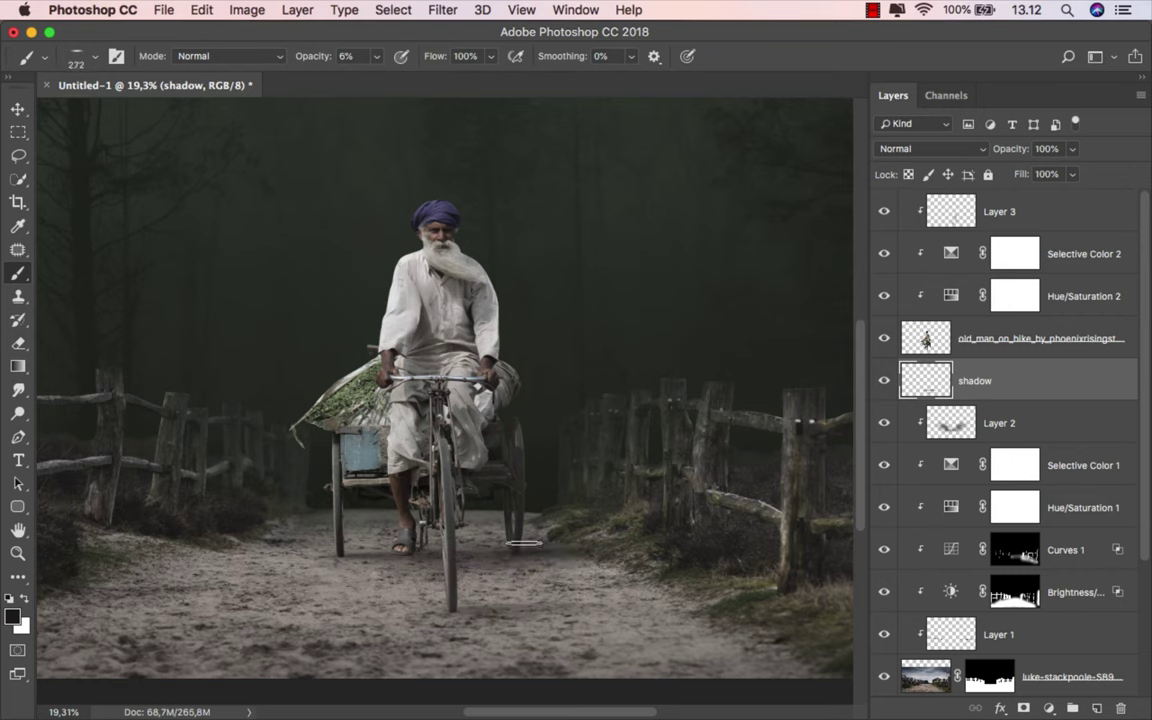
pyautogui.moveTo(484, 555); pyautogui.dragTo(520, 567)
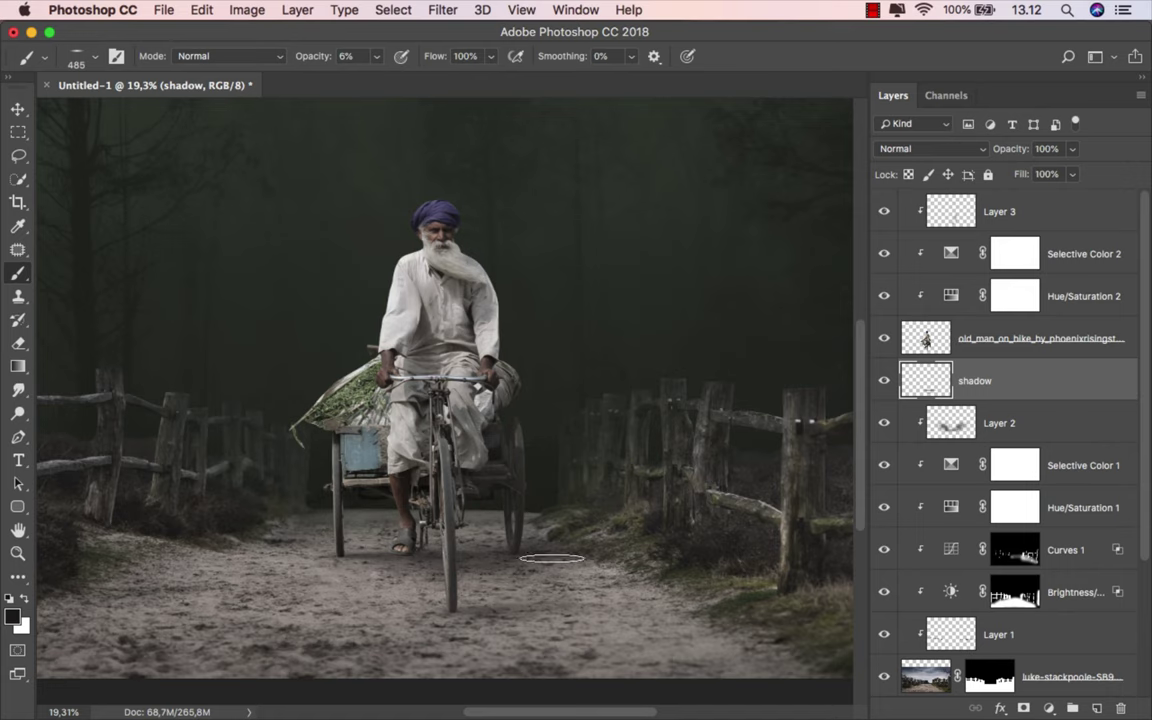
pyautogui.press('cmd+z')
pyautogui.press('cmd+z')
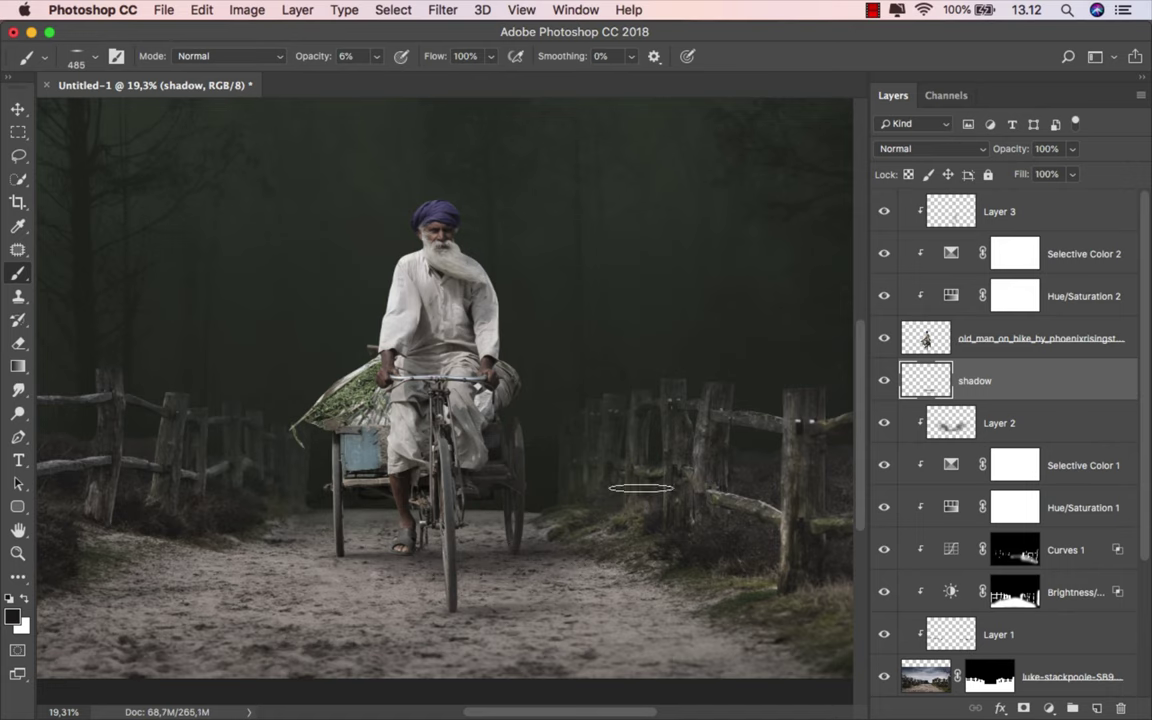
# Paint faint shadow on the lower-left ground by the fence with a 432 px brush.
pyautogui.scroll(2, 622, 468)
pyautogui.scroll(2, 600, 470)
pyautogui.scroll(3, 540, 484)
pyautogui.hscroll(-2, 540, 484)
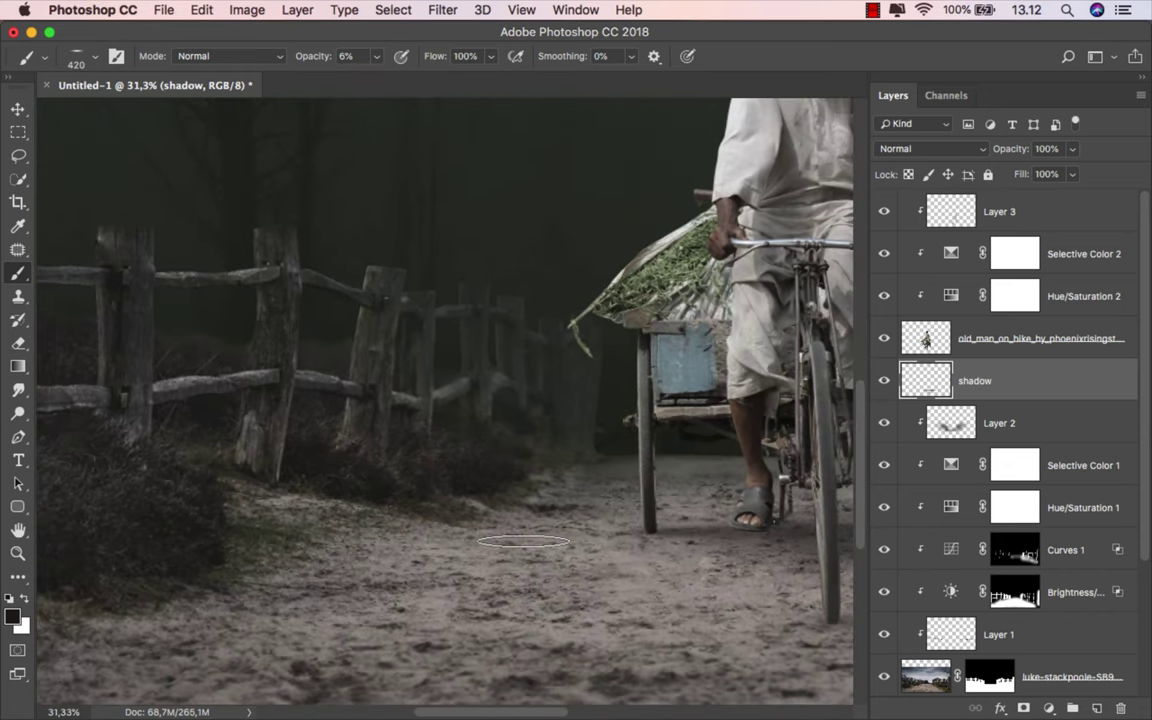
pyautogui.scroll(-2, 540, 535)
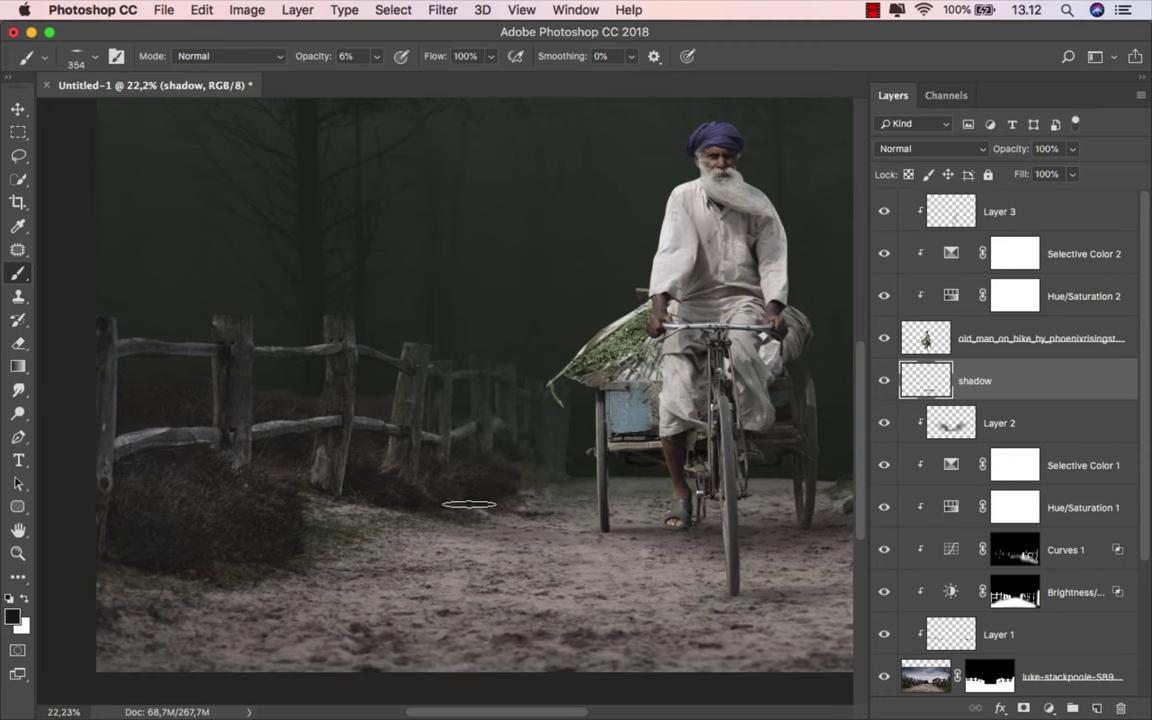
pyautogui.scroll(1, 517, 517)
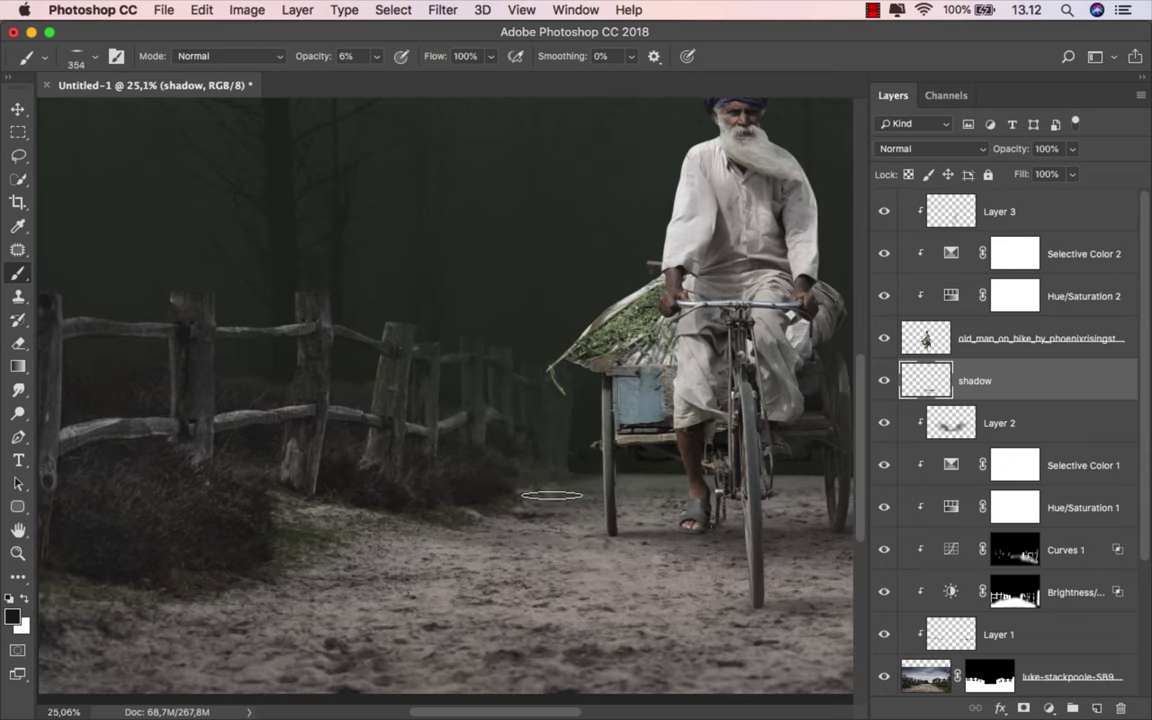
pyautogui.hscroll(-5, 450, 508)
pyautogui.moveTo(463, 500); pyautogui.dragTo(505, 500)
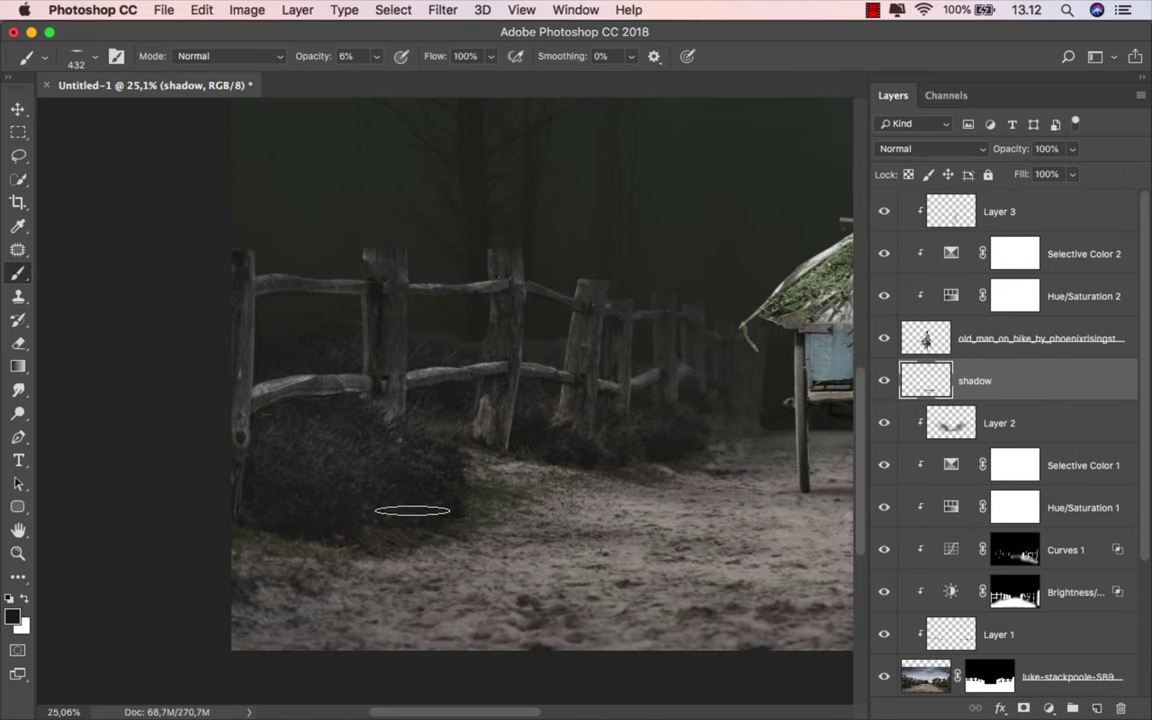
pyautogui.moveTo(411, 509); pyautogui.dragTo(288, 560)
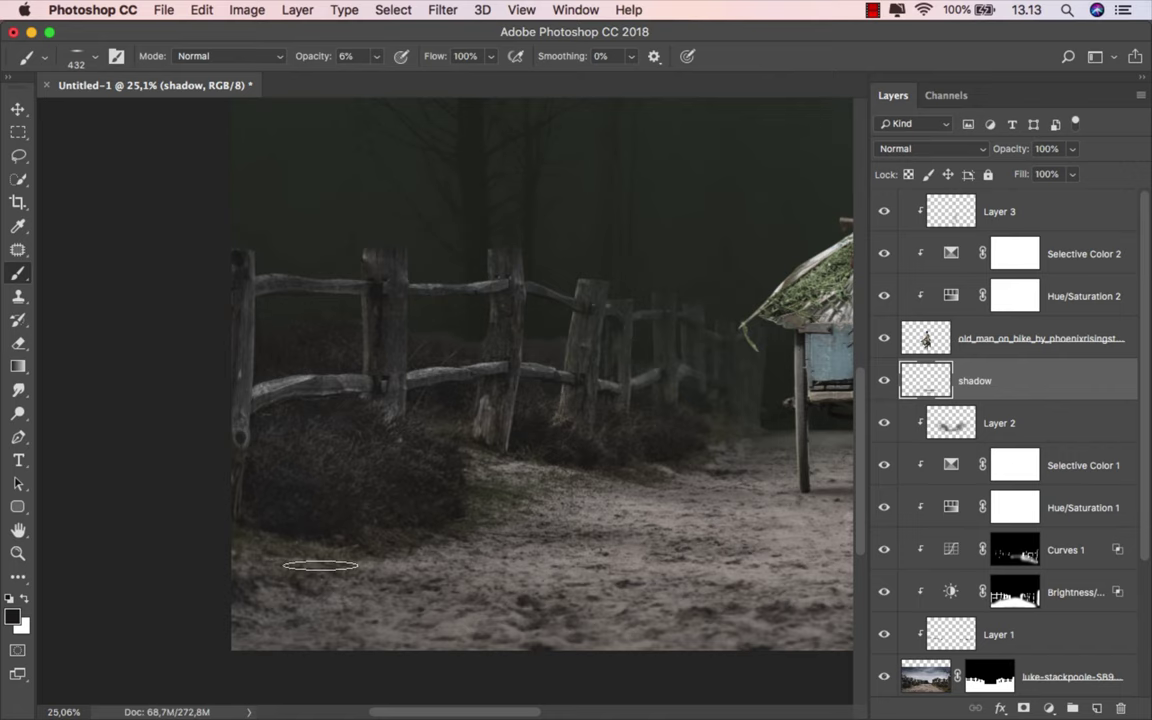
# Shade the ground near the cart with a 373 px brush.
pyautogui.hscroll(4, 362, 517)
pyautogui.moveTo(362, 517); pyautogui.dragTo(320, 517)
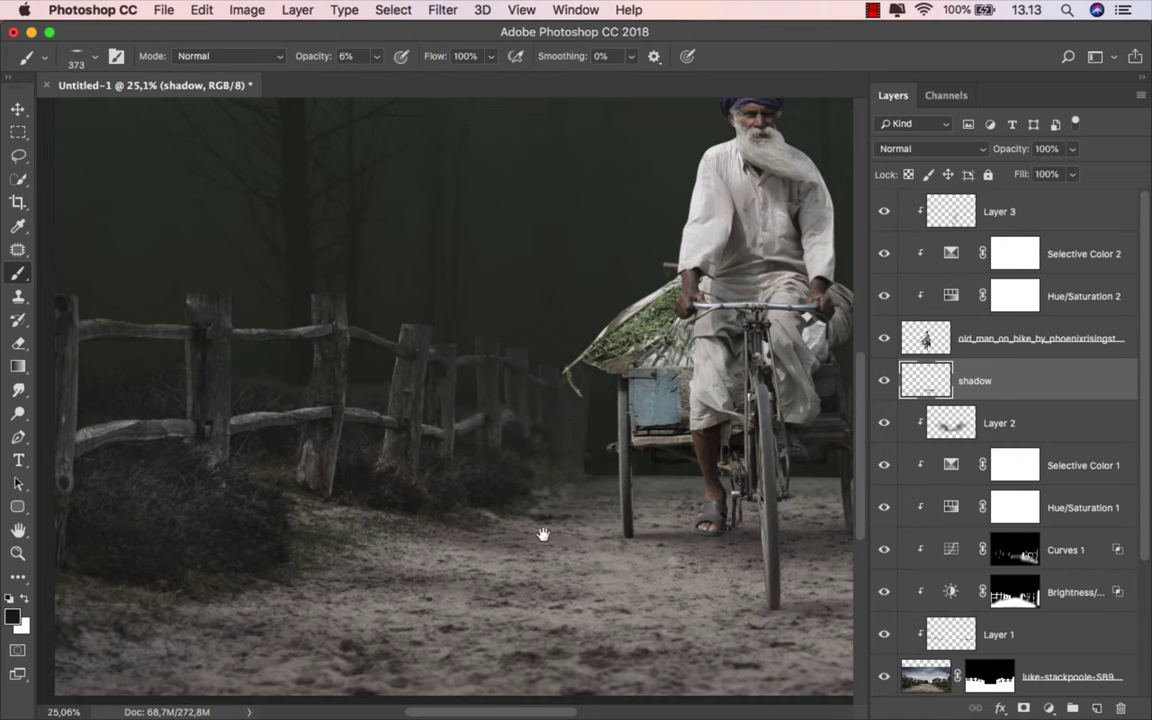
pyautogui.hscroll(3, 540, 532)
pyautogui.scroll(2, 540, 532)
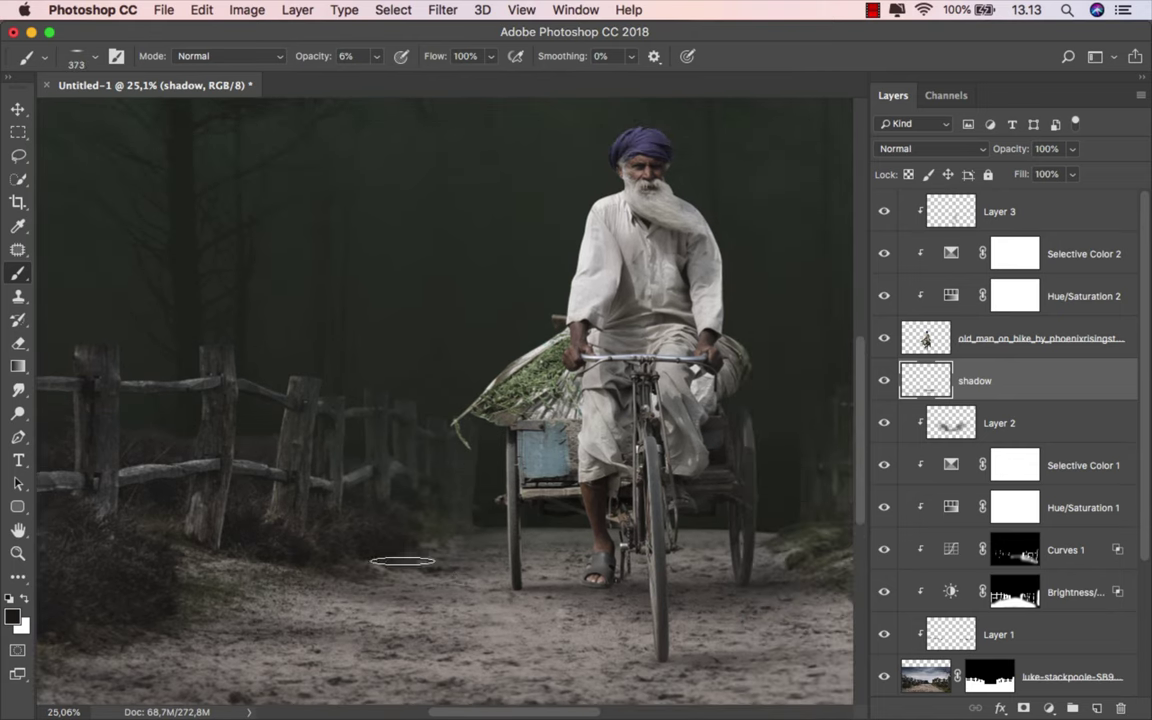
pyautogui.moveTo(421, 598); pyautogui.dragTo(522, 540)
pyautogui.scroll(-3, 283, 532)
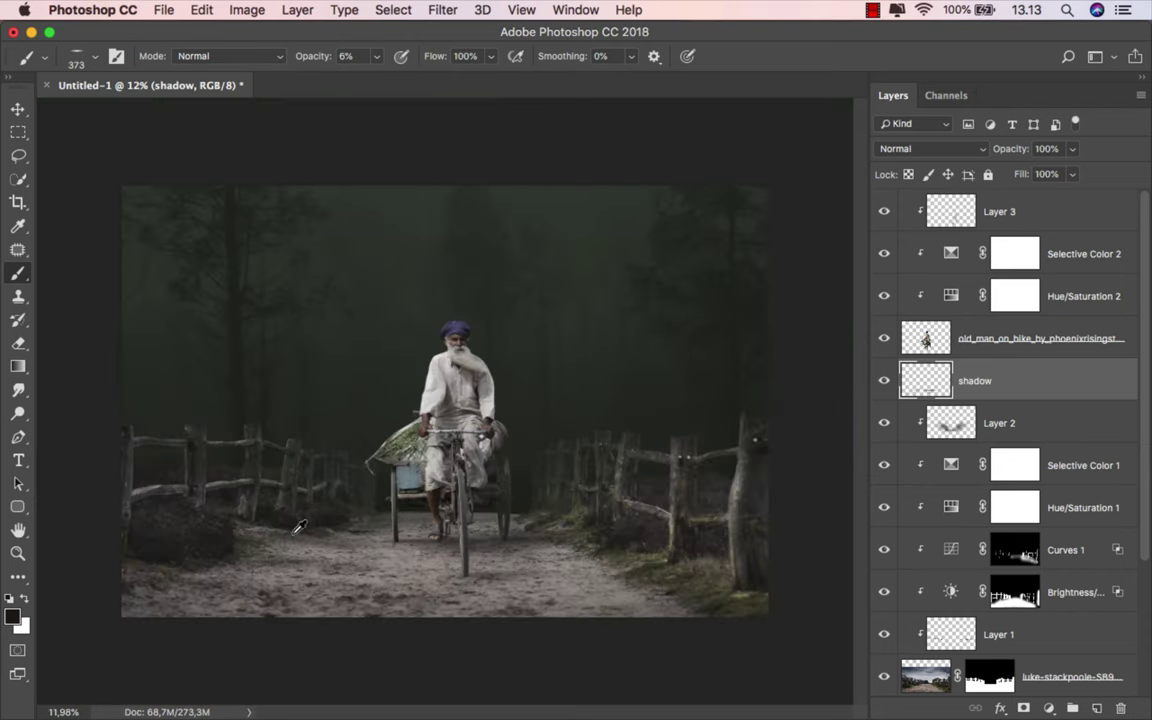
pyautogui.scroll(1, 511, 510)
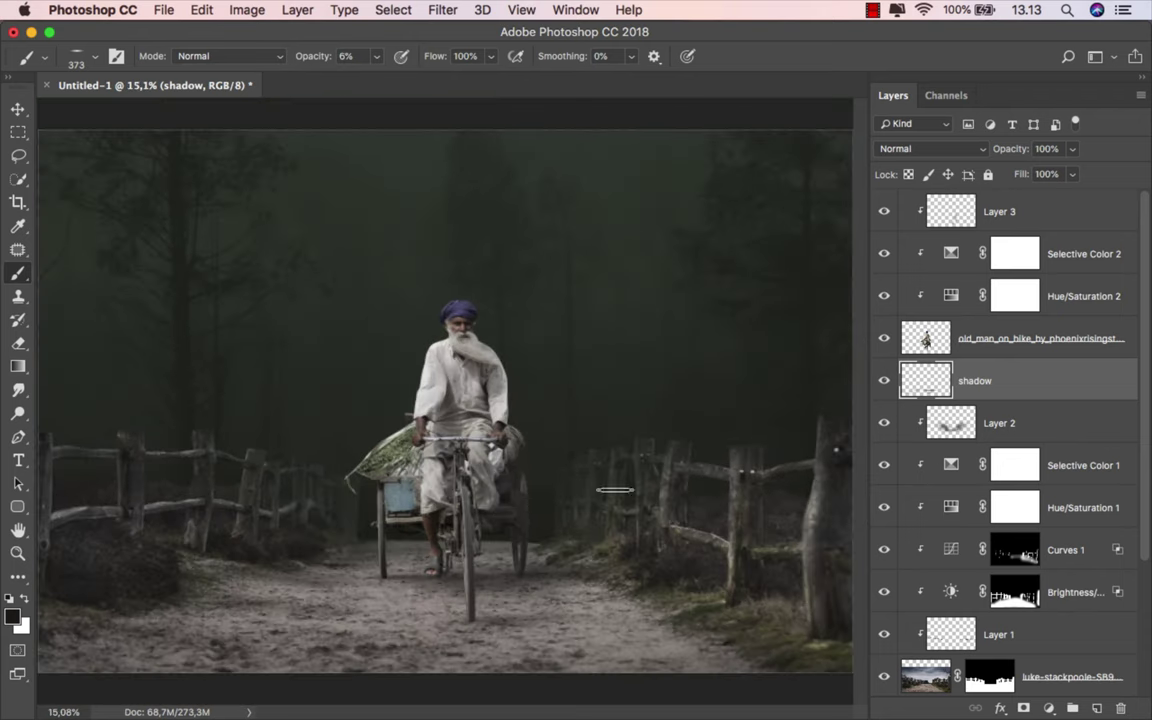
# Toggle the shadow layer to compare, then make Layer 3 the active layer.
pyautogui.click(884, 381)
pyautogui.click(884, 381)
pyautogui.click(1049, 218)
pyautogui.press('v')
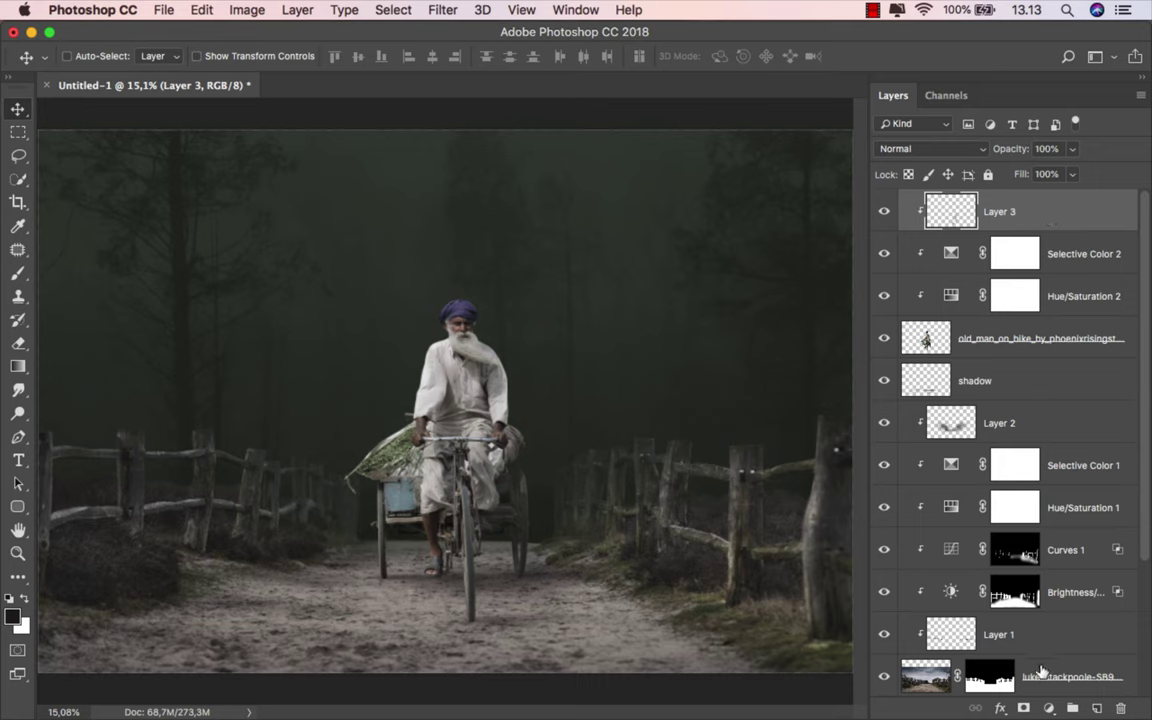
pyautogui.click(1048, 708)
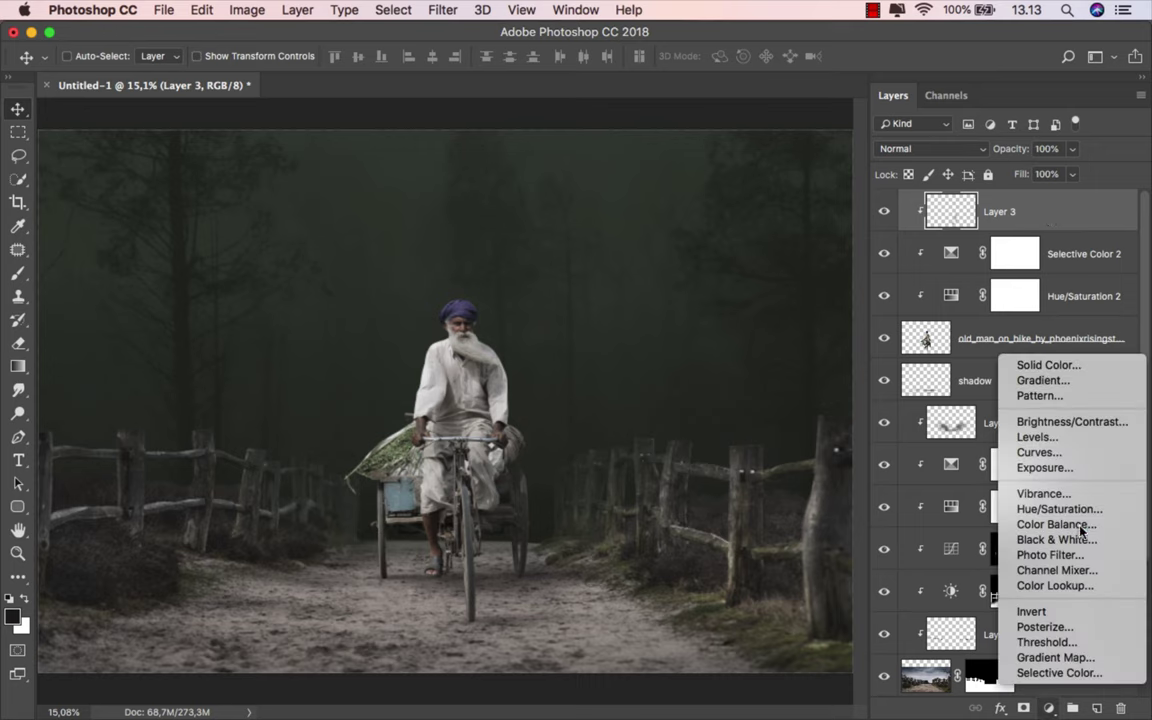
# Add a Color Balance layer with Midtones set to +25, +12, +7.
pyautogui.click(1055, 524)
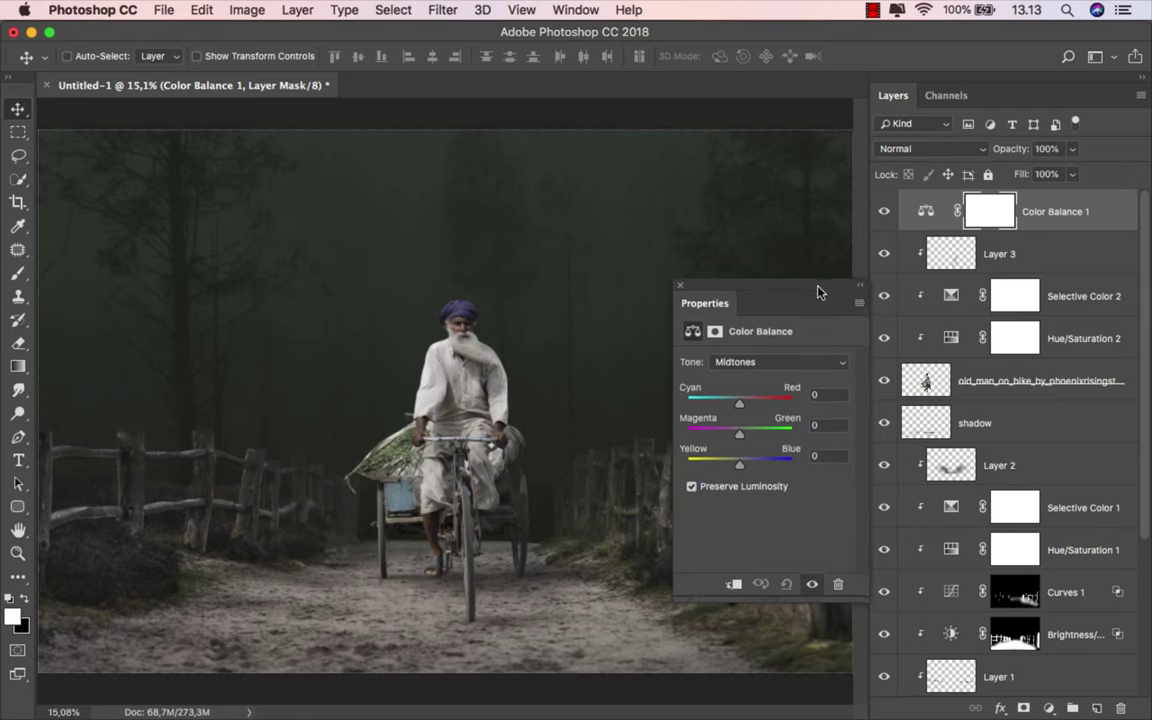
pyautogui.moveTo(820, 294); pyautogui.dragTo(816, 253)
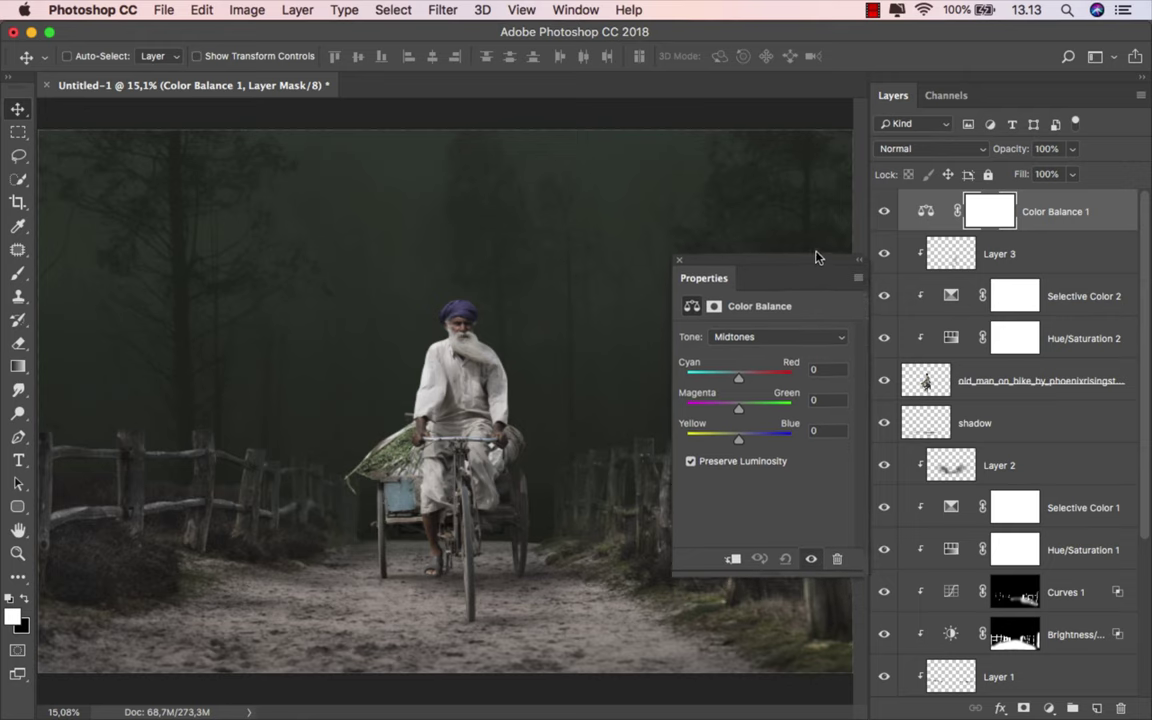
pyautogui.click(747, 363)
pyautogui.moveTo(747, 363); pyautogui.dragTo(752, 366)
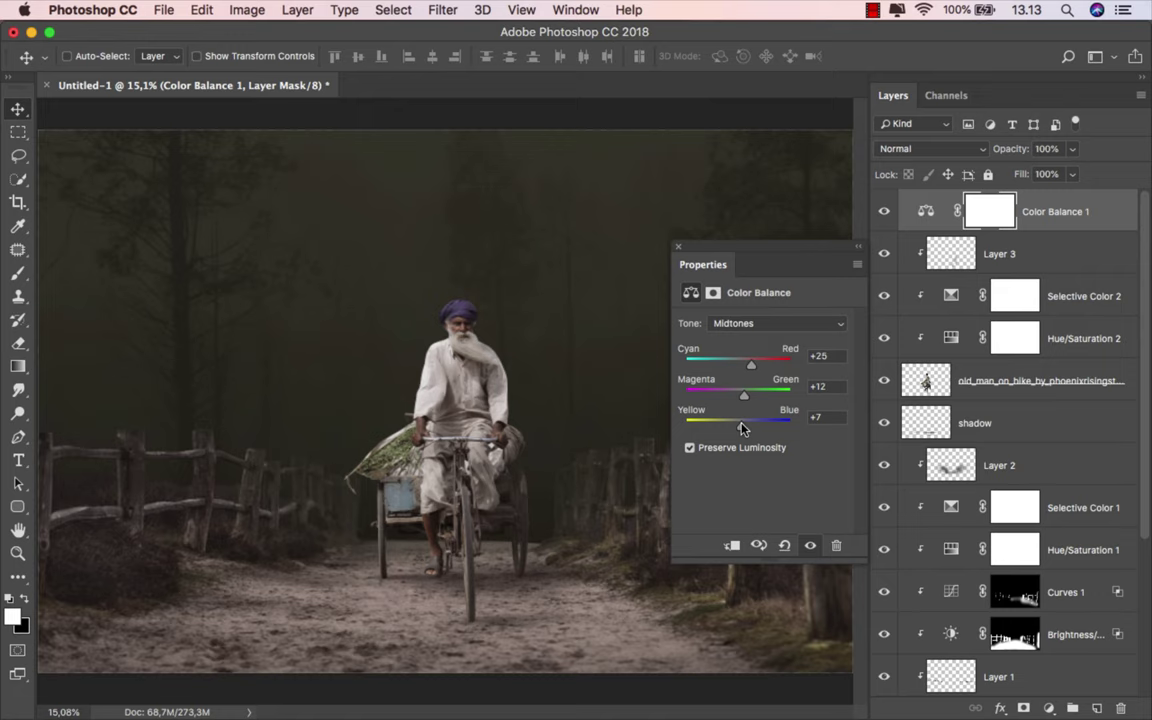
# Set the Color Balance Highlights to -10, -2, +5.
pyautogui.click(750, 323)
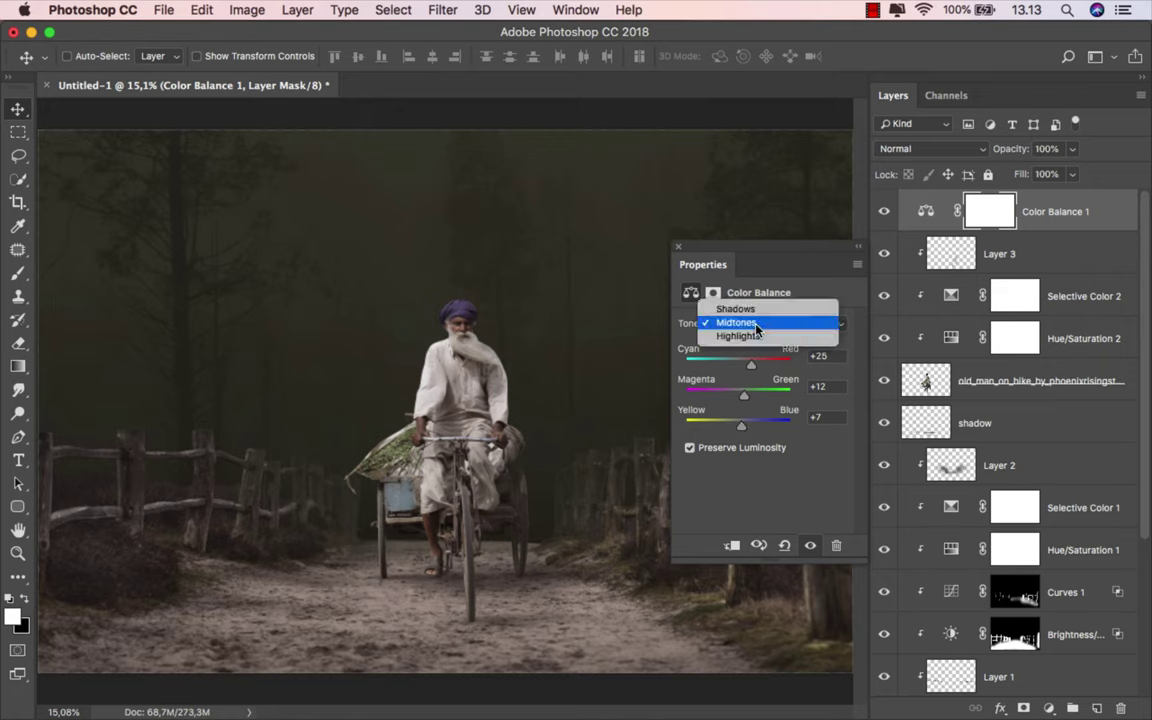
pyautogui.click(752, 336)
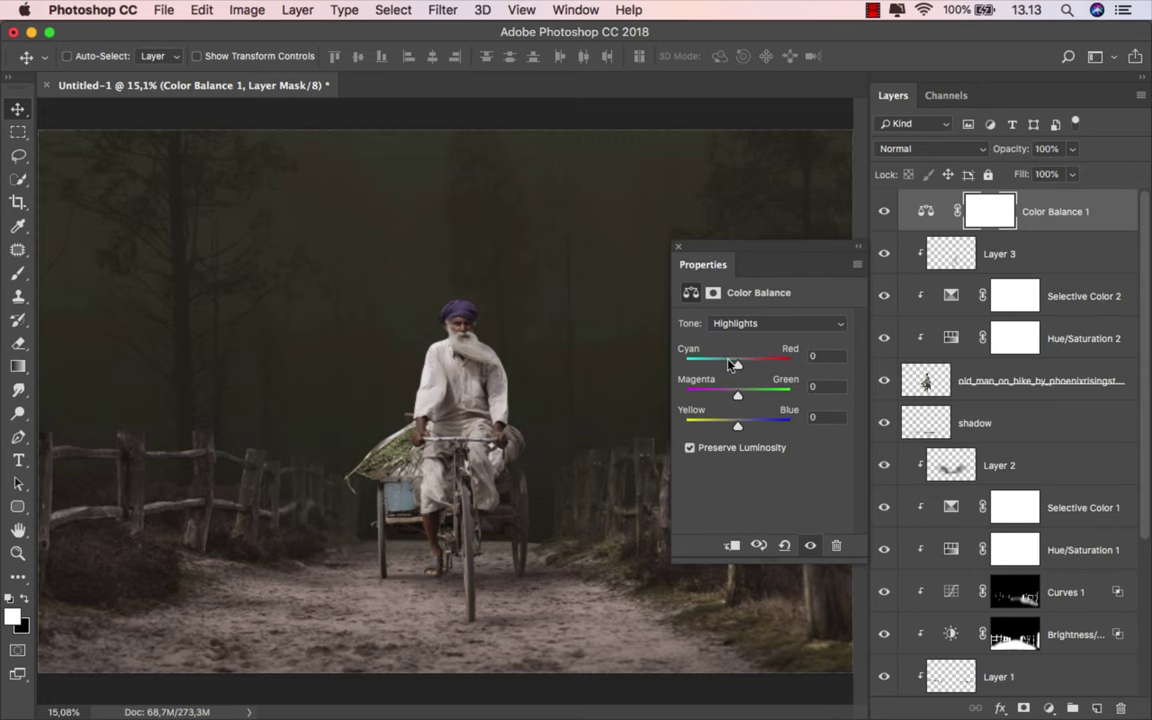
pyautogui.moveTo(733, 364); pyautogui.dragTo(733, 396)
# Set Color Balance 1's Shadows to -37, -49, -80.
pyautogui.click(770, 323)
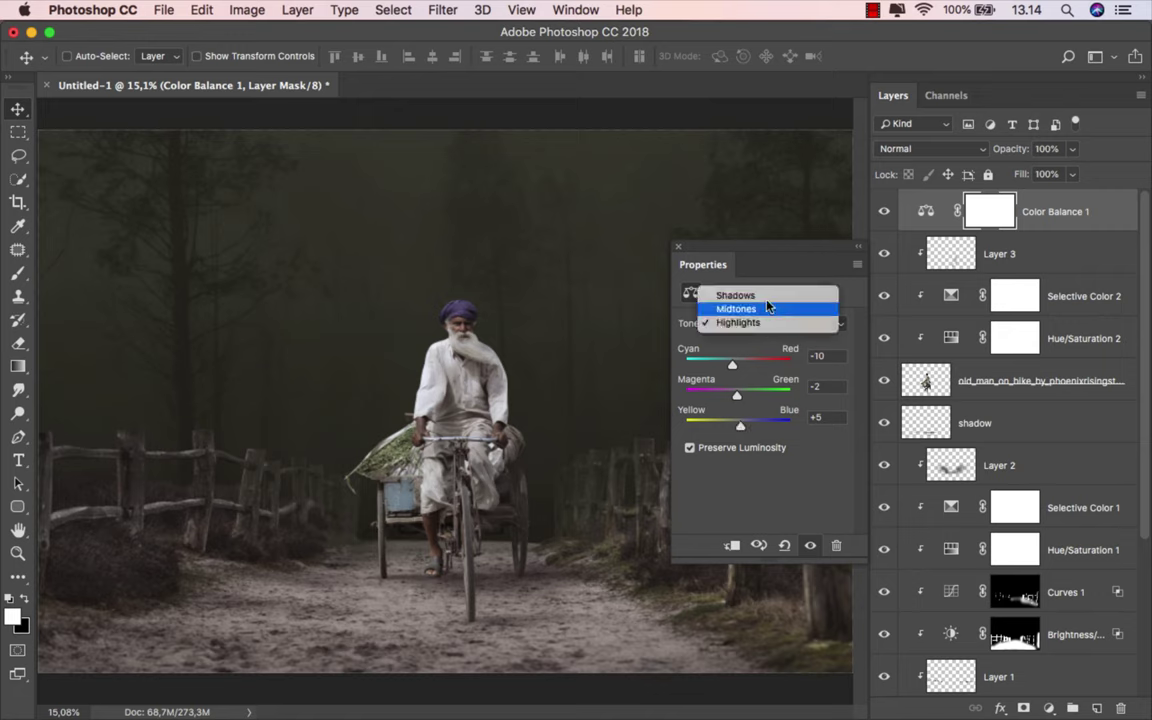
pyautogui.click(767, 299)
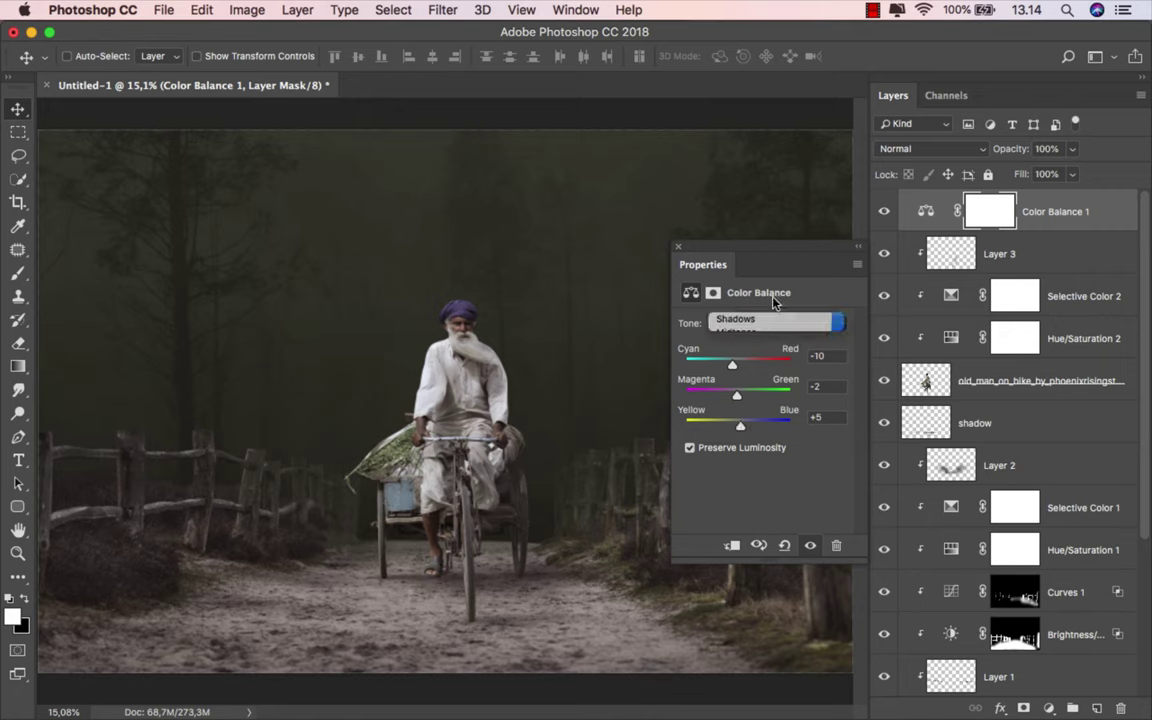
pyautogui.click(708, 363)
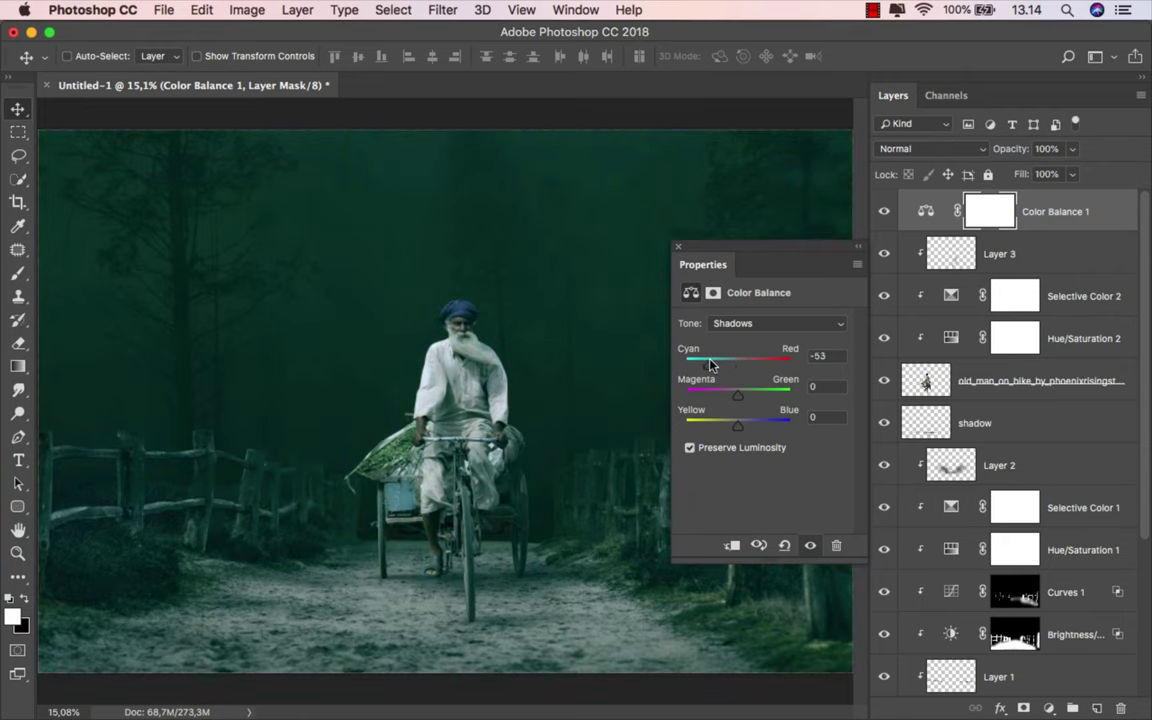
pyautogui.moveTo(711, 365); pyautogui.dragTo(714, 366)
pyautogui.click(715, 396)
pyautogui.click(705, 423)
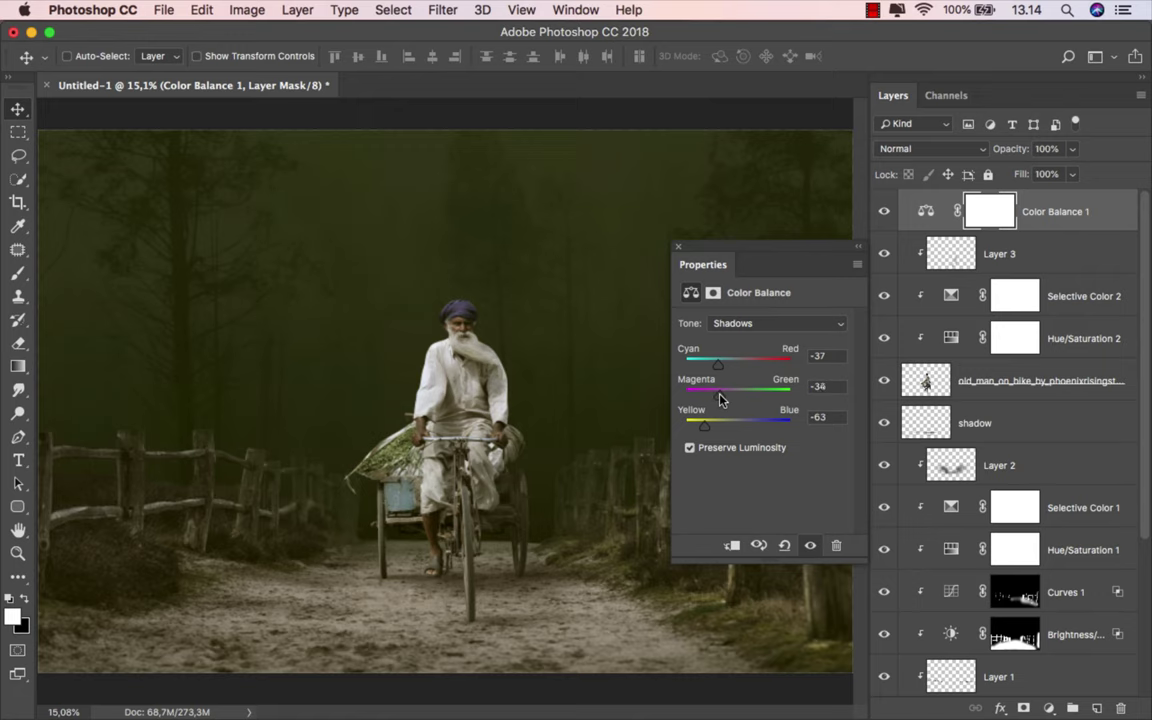
pyautogui.moveTo(721, 400); pyautogui.dragTo(714, 398)
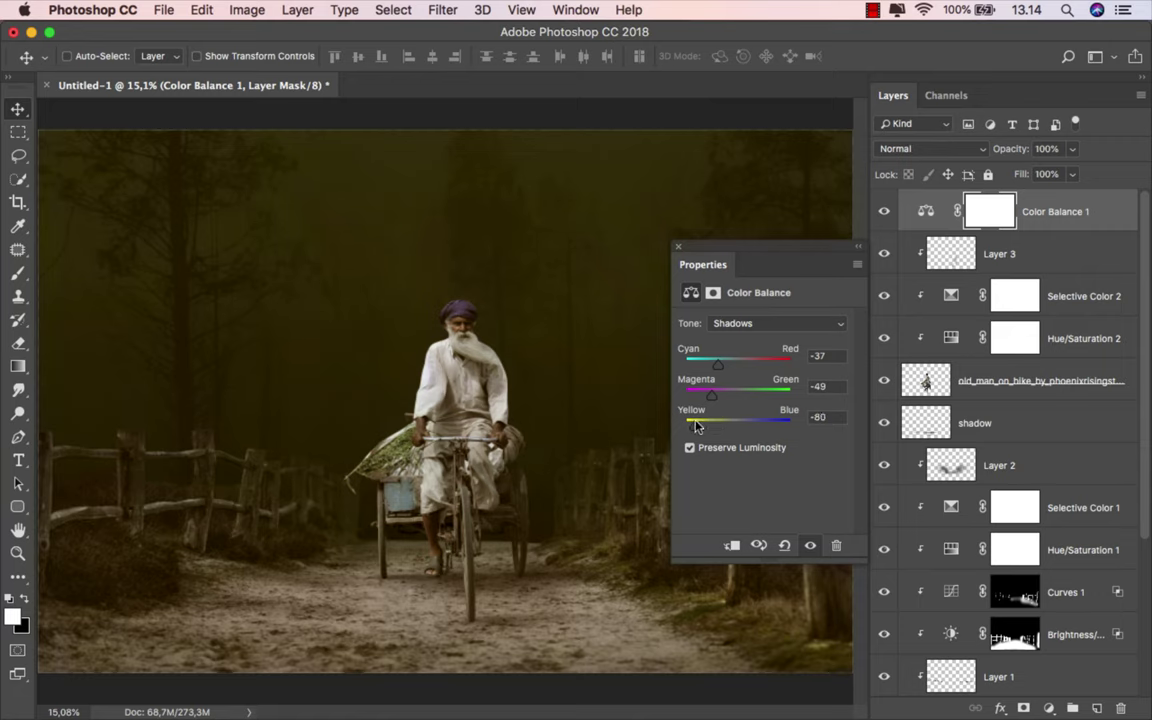
# Close Properties, compare the warm tint on and off, and select Color Balance 1.
pyautogui.click(678, 246)
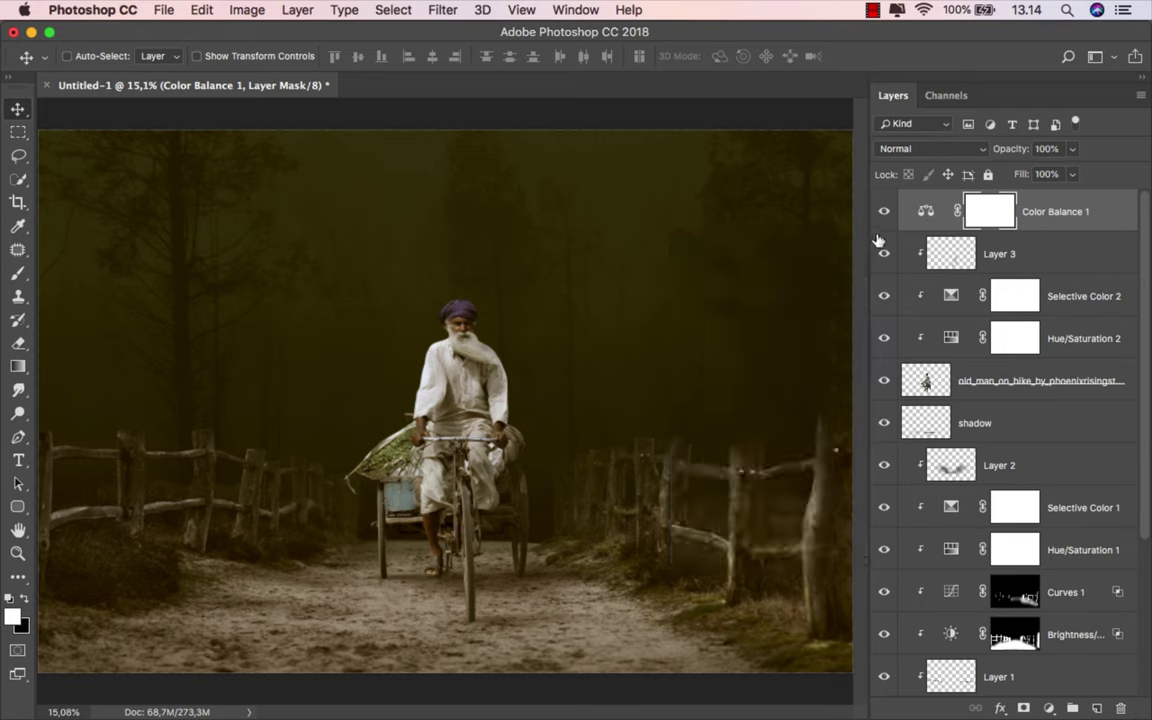
pyautogui.click(883, 213)
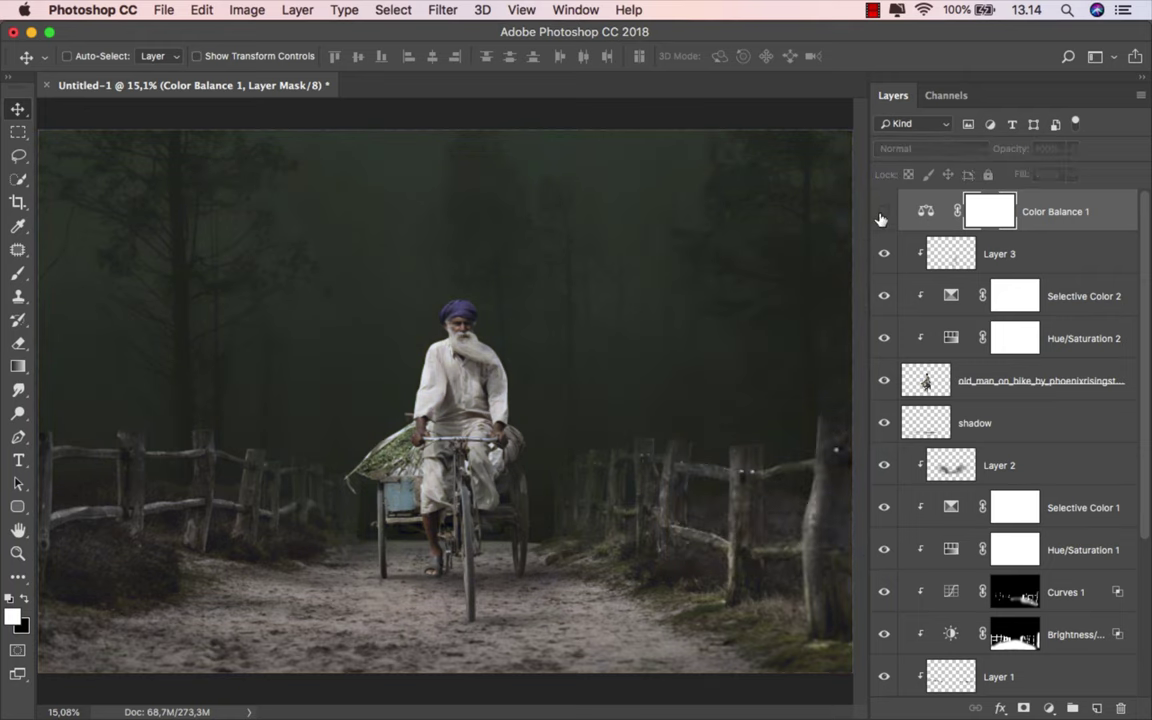
pyautogui.click(883, 213)
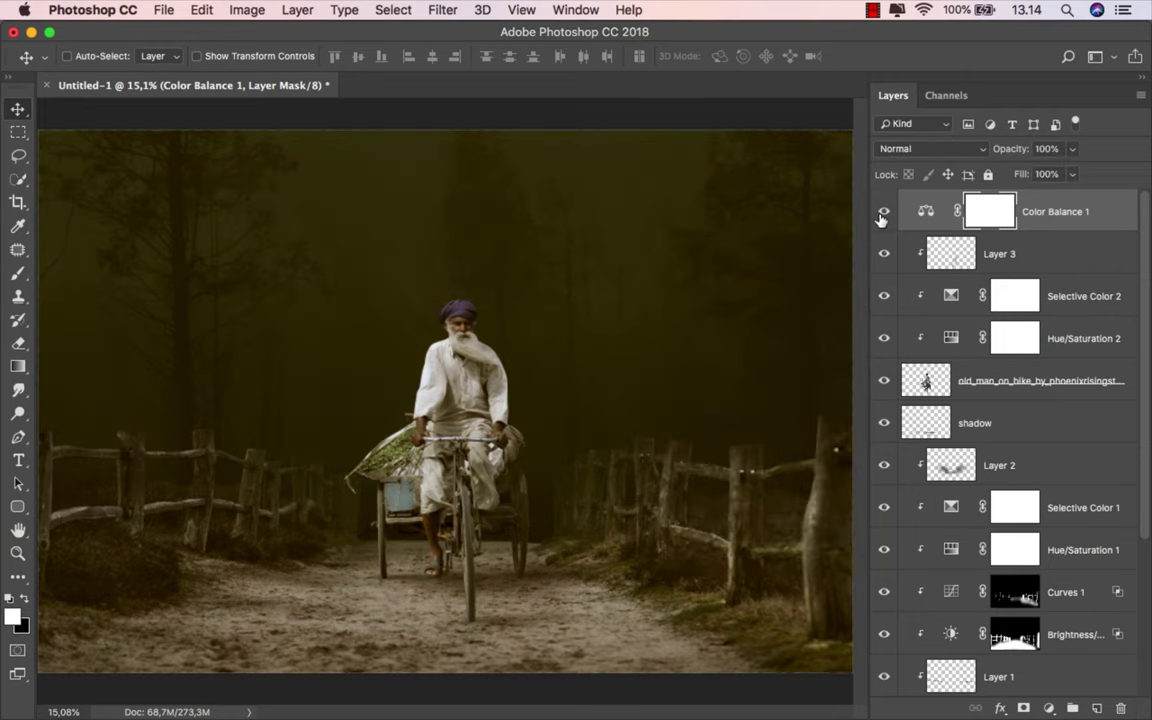
pyautogui.click(1049, 210)
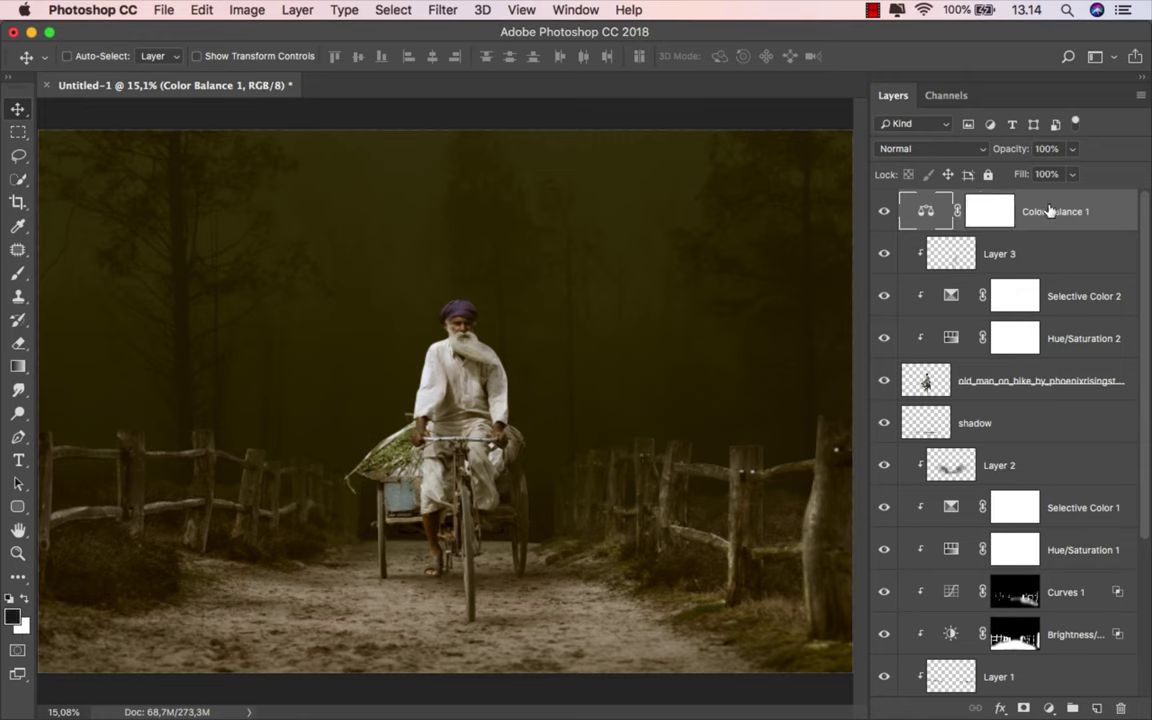
# Add a Curves layer that raises midtones, pulls in the white point, and lifts the black point.
pyautogui.click(1049, 708)
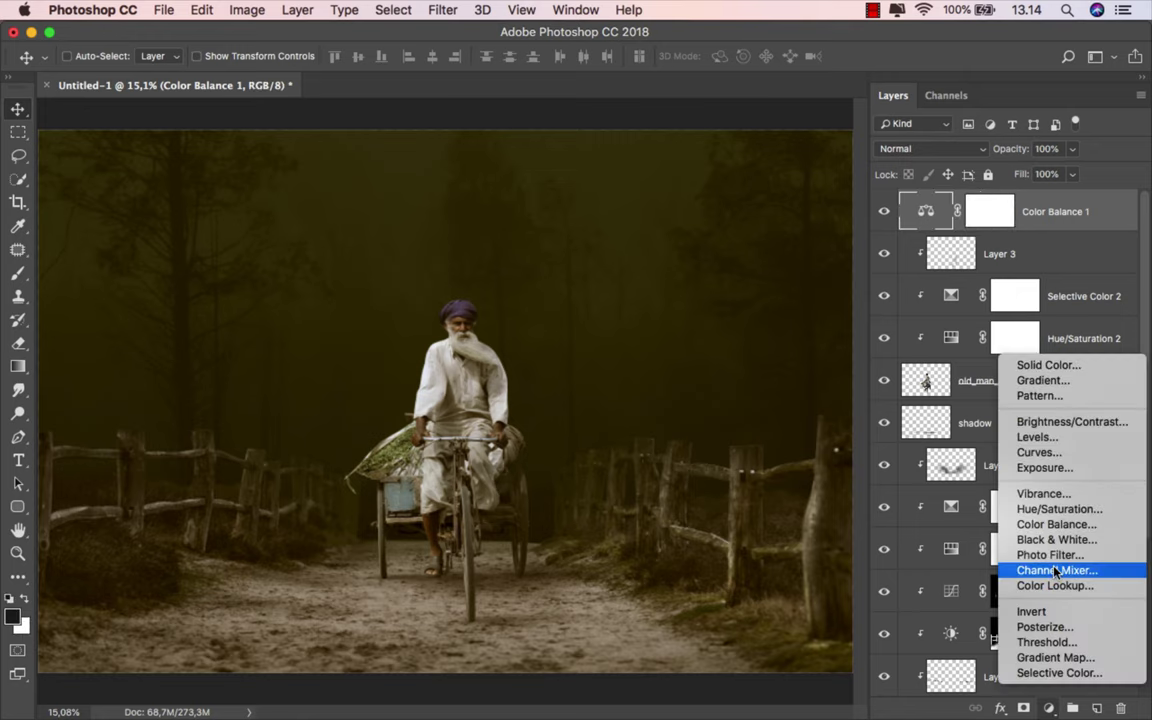
pyautogui.click(1038, 453)
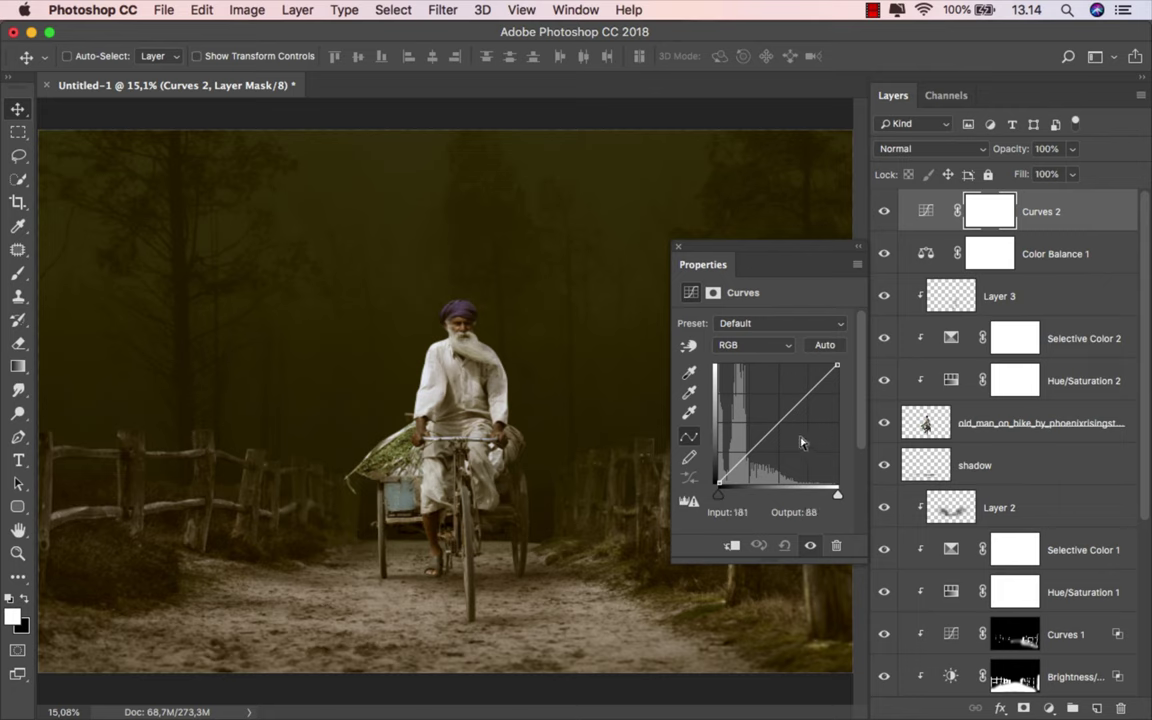
pyautogui.moveTo(779, 420); pyautogui.dragTo(779, 408)
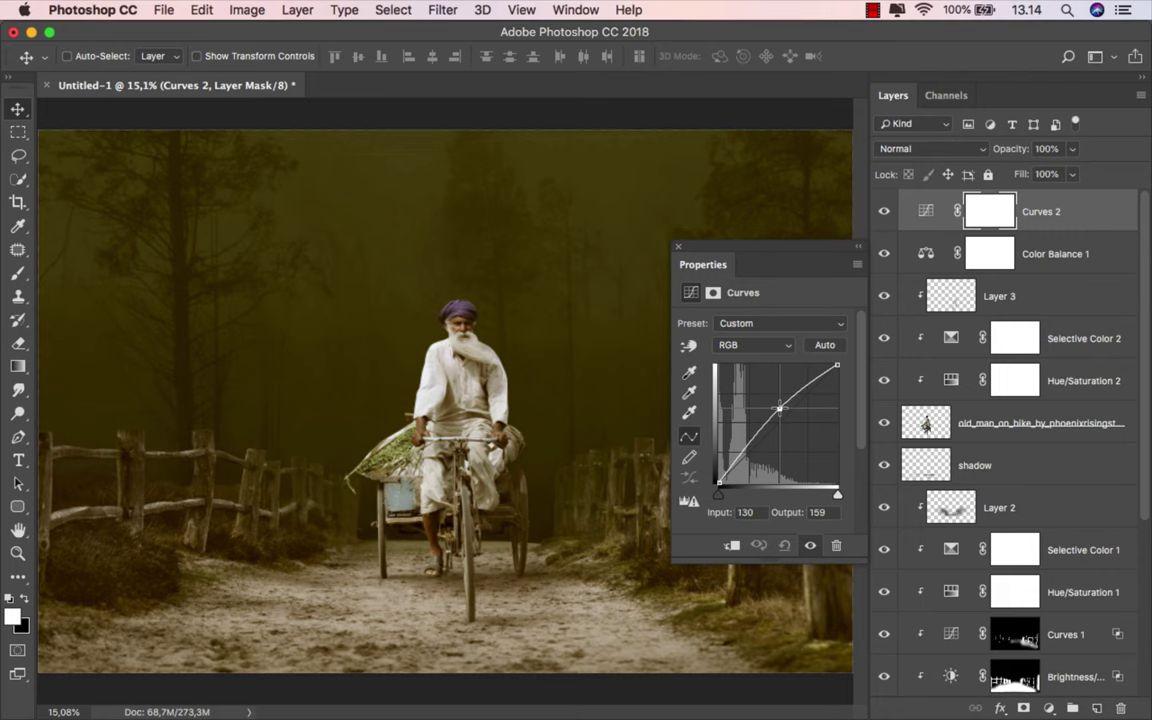
pyautogui.moveTo(779, 408); pyautogui.dragTo(779, 402)
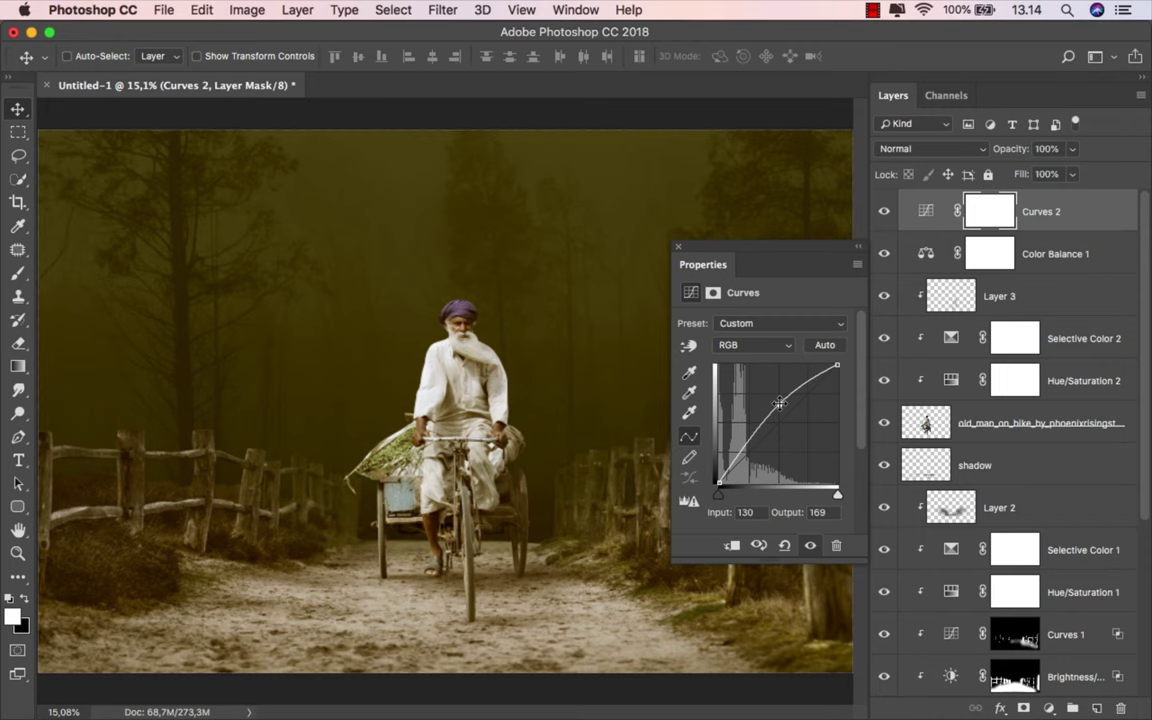
pyautogui.moveTo(837, 366); pyautogui.dragTo(819, 358)
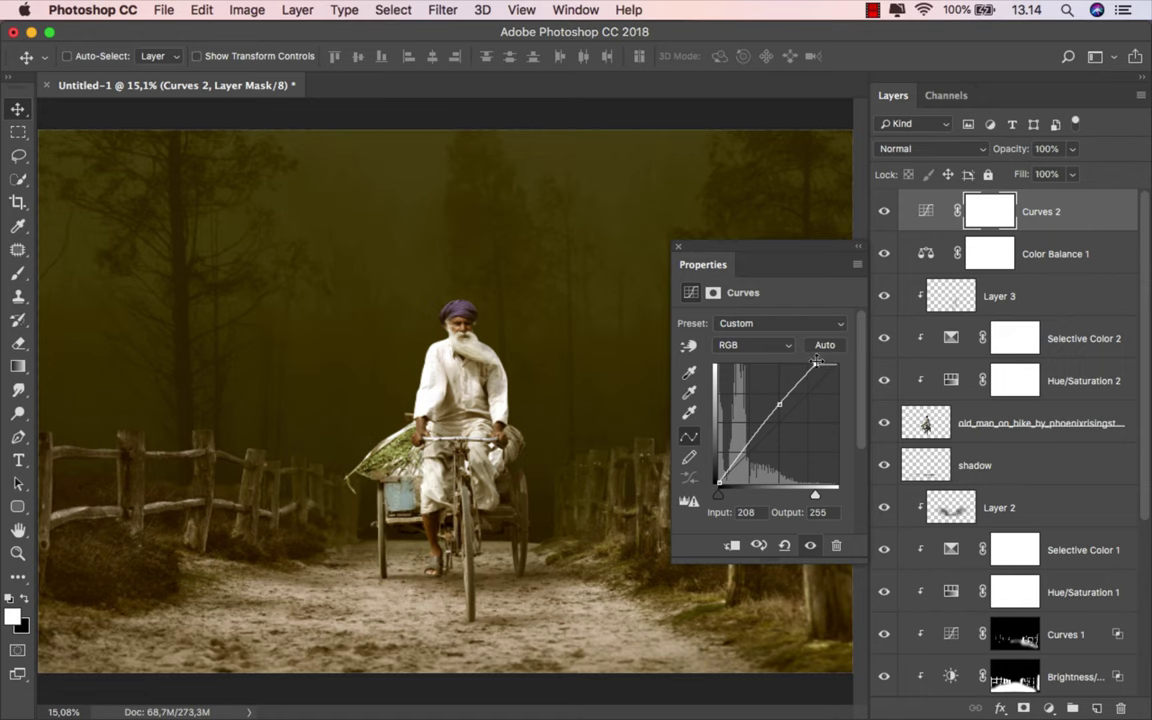
pyautogui.click(742, 451)
pyautogui.moveTo(719, 481); pyautogui.dragTo(717, 474)
# Close Properties and invert the Curves 2 mask to black to hide the brightening.
pyautogui.click(678, 246)
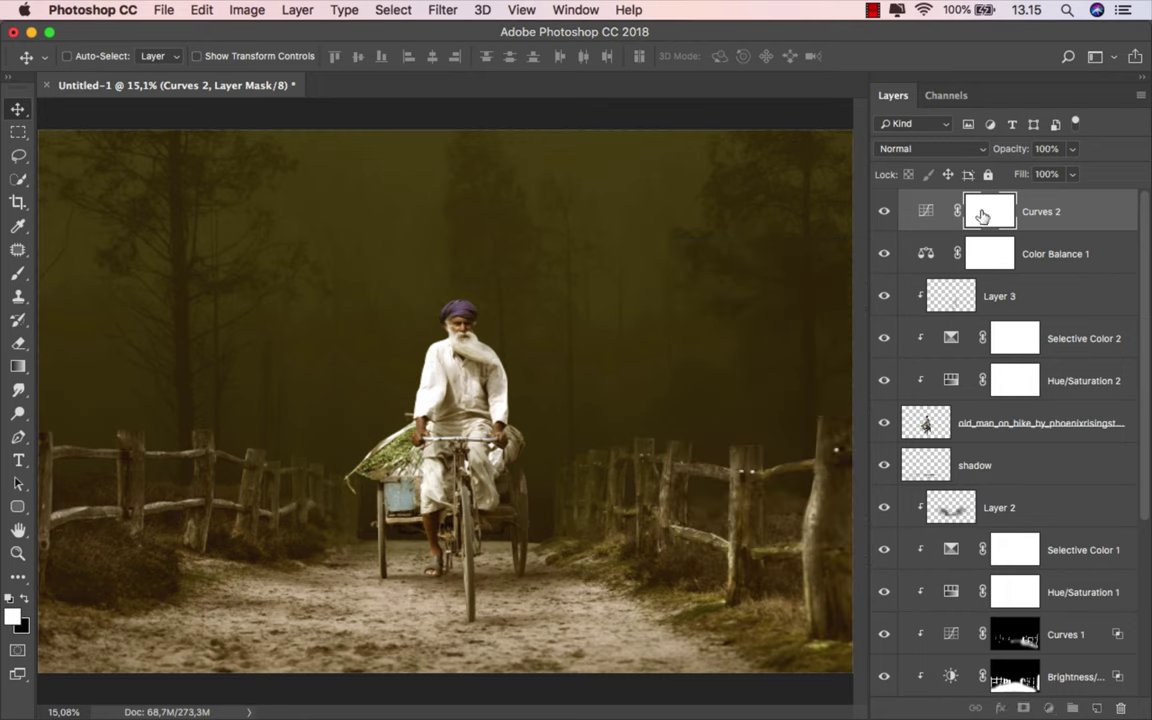
pyautogui.press('ctrl')
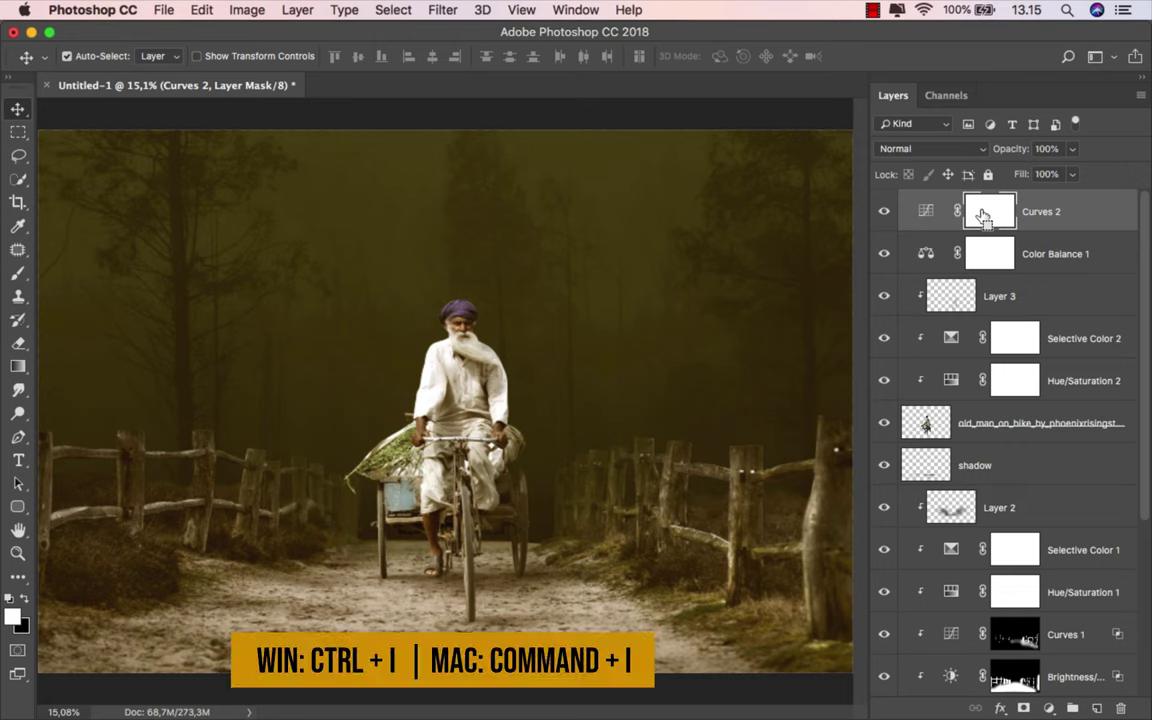
pyautogui.press('super+i')
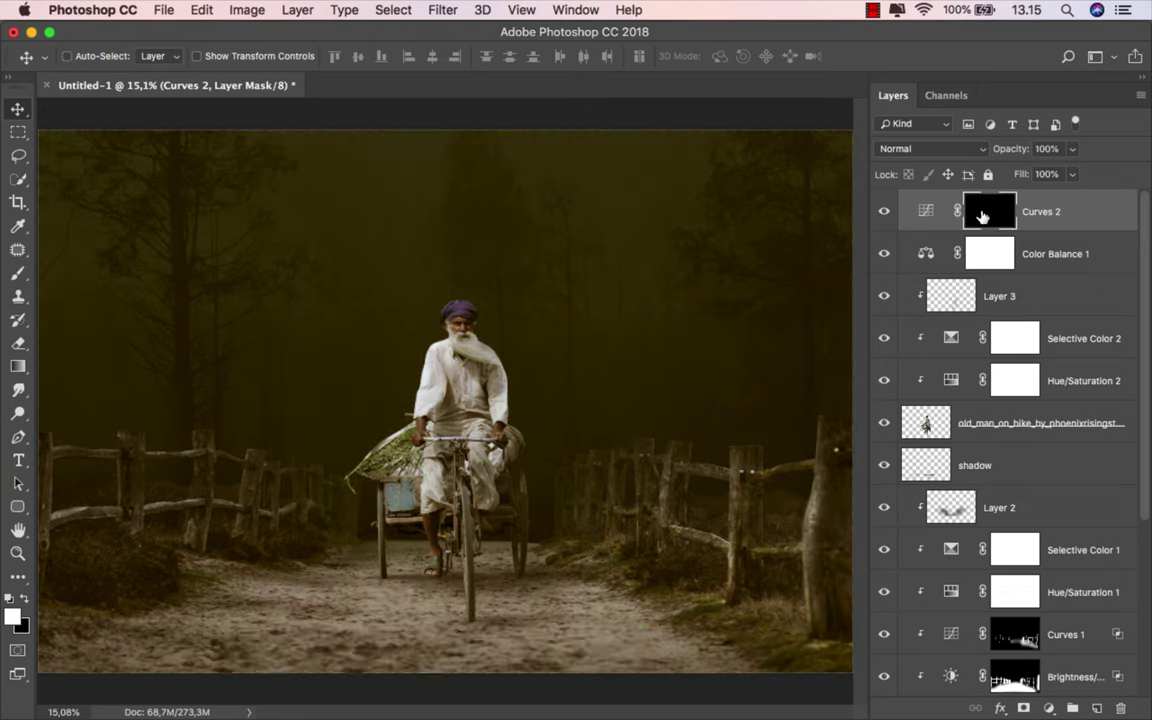
pyautogui.click(22, 368)
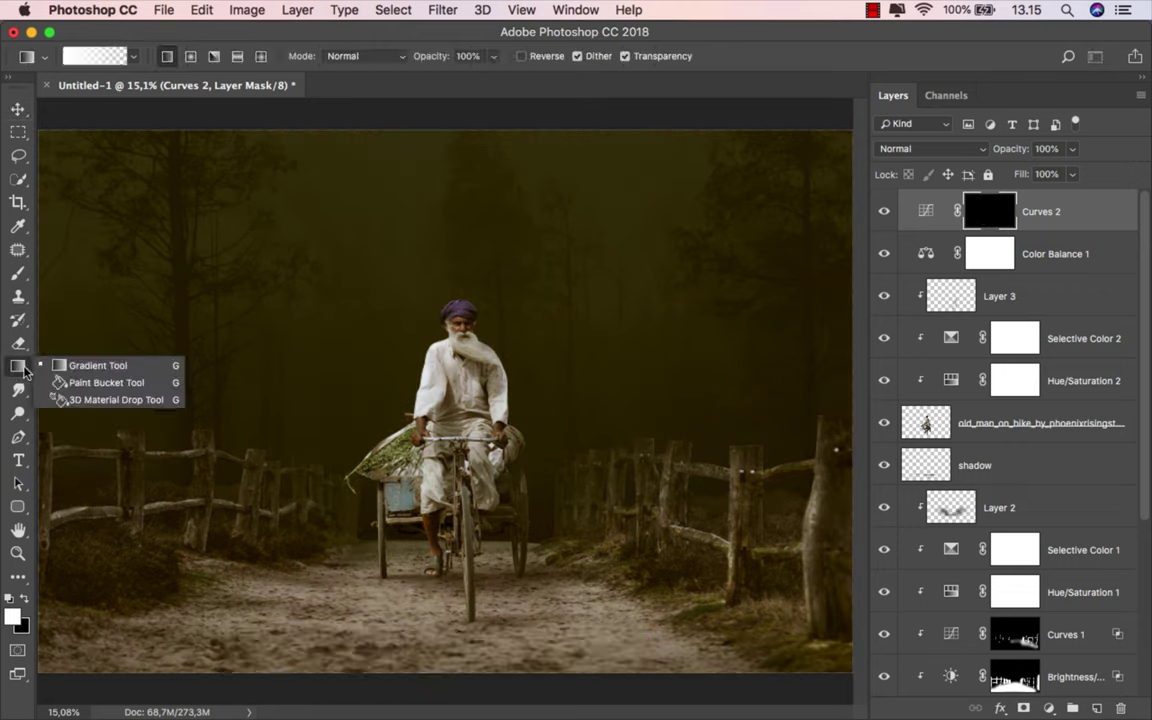
# Draw a radial gradient on the Curves 2 mask from the man outward.
pyautogui.click(76, 366)
pyautogui.click(191, 57)
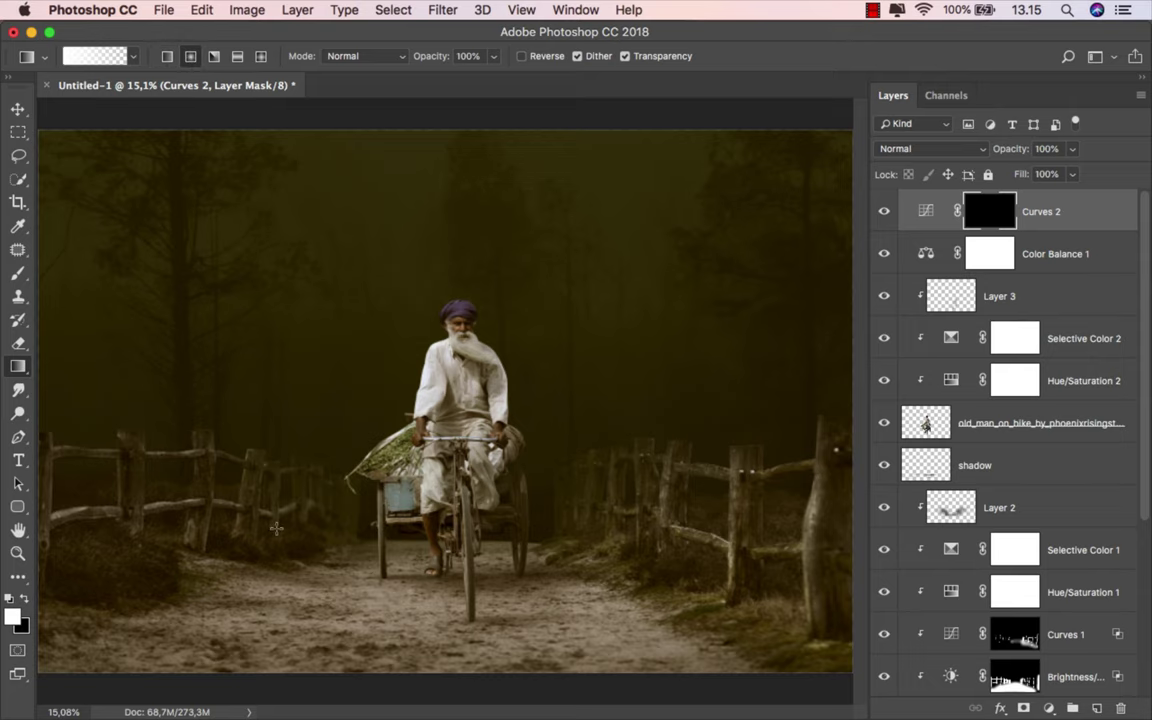
pyautogui.scroll(-3, 444, 399)
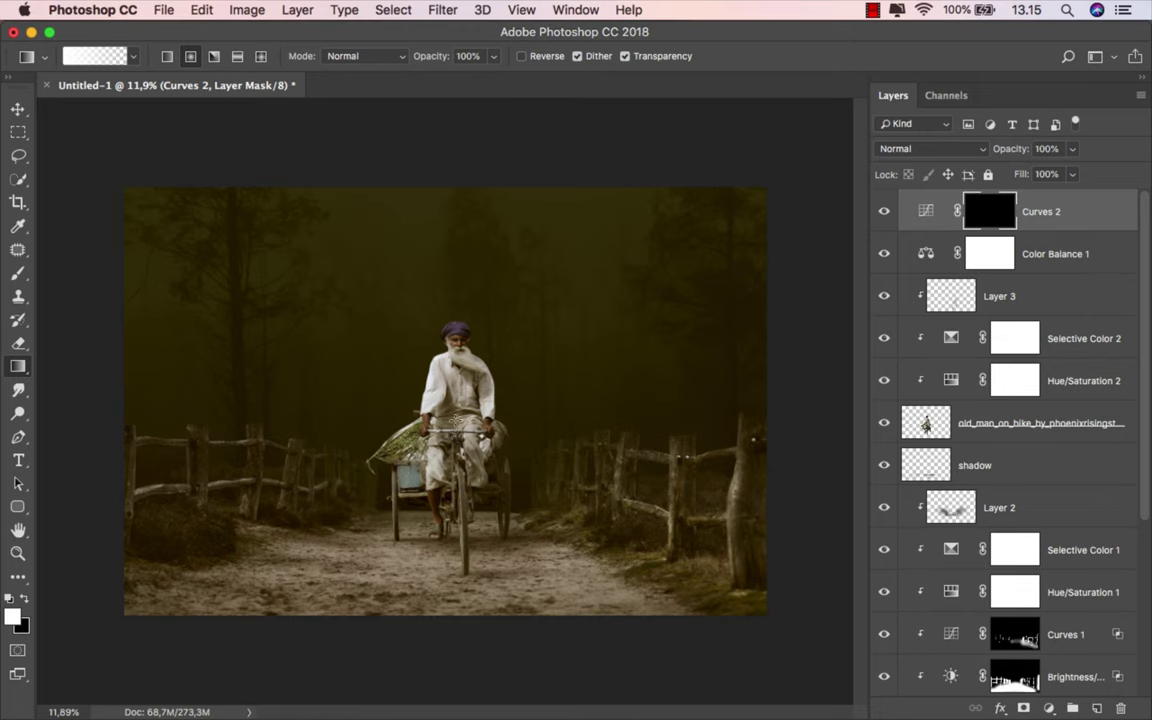
pyautogui.moveTo(458, 392); pyautogui.dragTo(769, 619)
pyautogui.scroll(2, 461, 429)
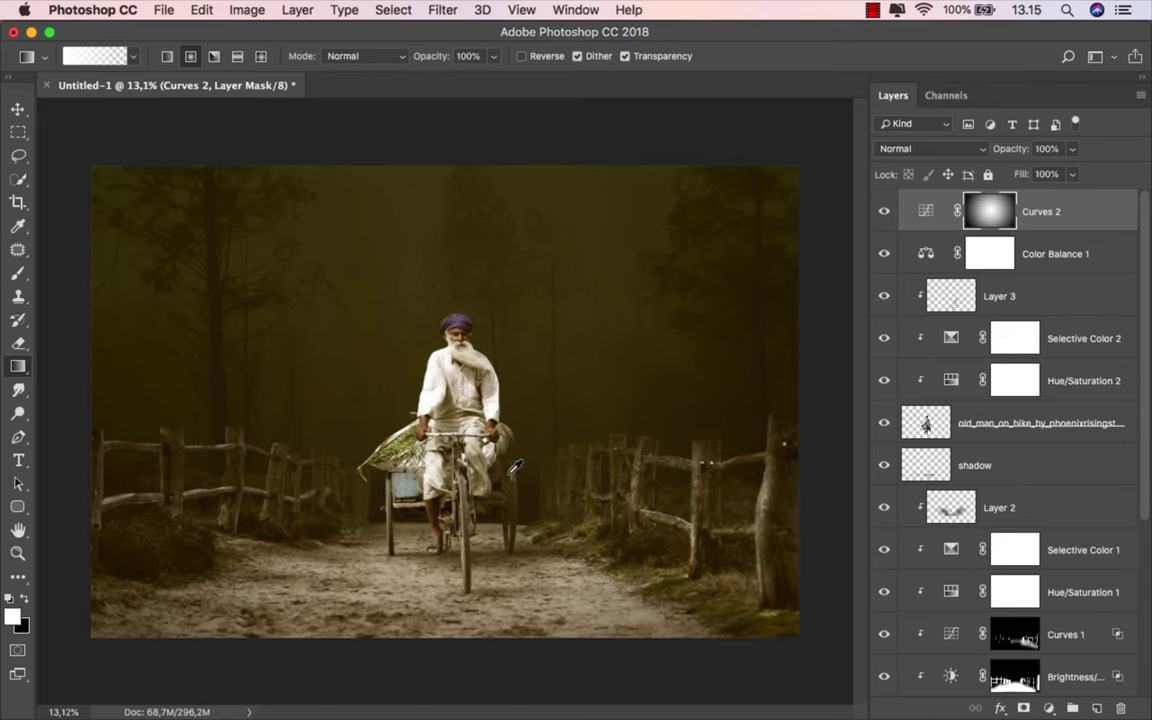
# Compare Curves 2 on and off, then add an empty Layer 4 on top.
pyautogui.click(886, 212)
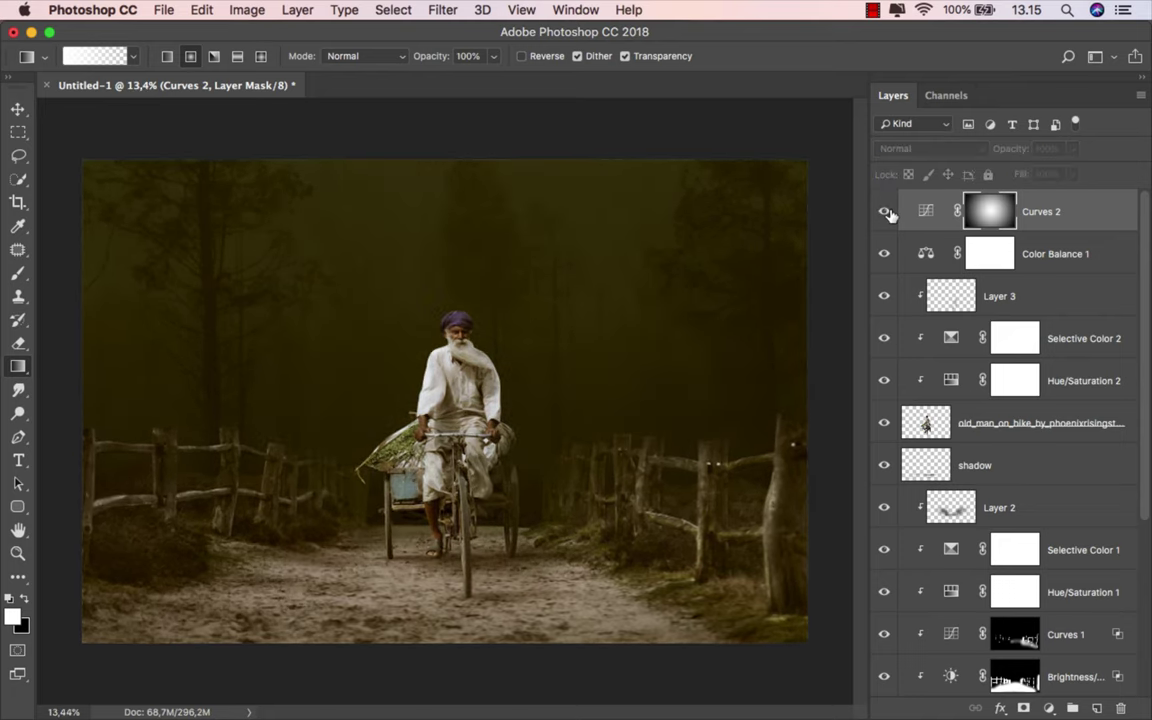
pyautogui.click(886, 212)
pyautogui.click(935, 212)
pyautogui.press('v')
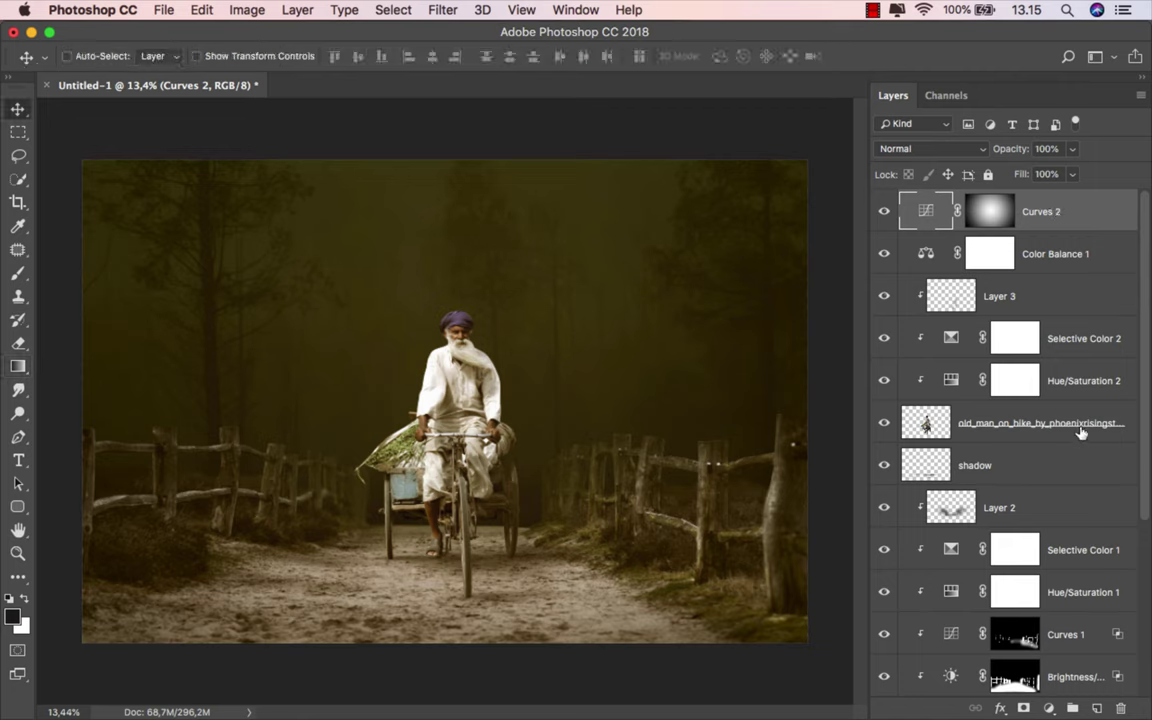
pyautogui.click(1097, 708)
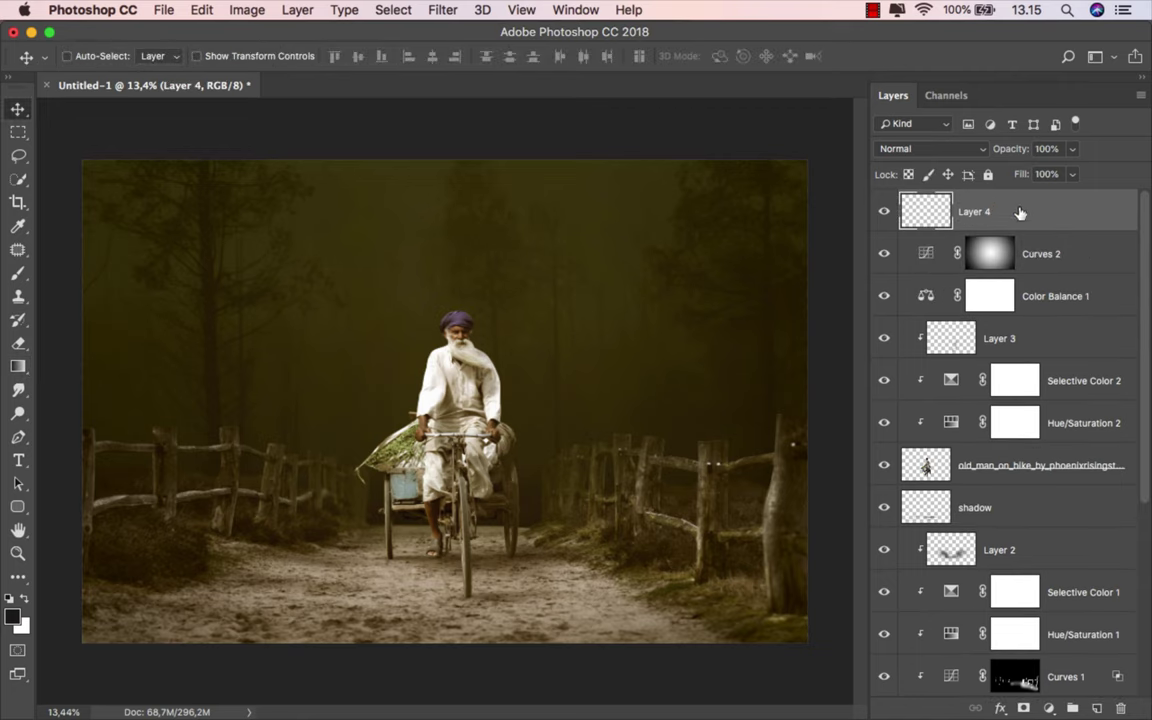
# Stamp all visible layers into Layer 4 and convert it to a smart object.
pyautogui.press('super+alt+shift+e')
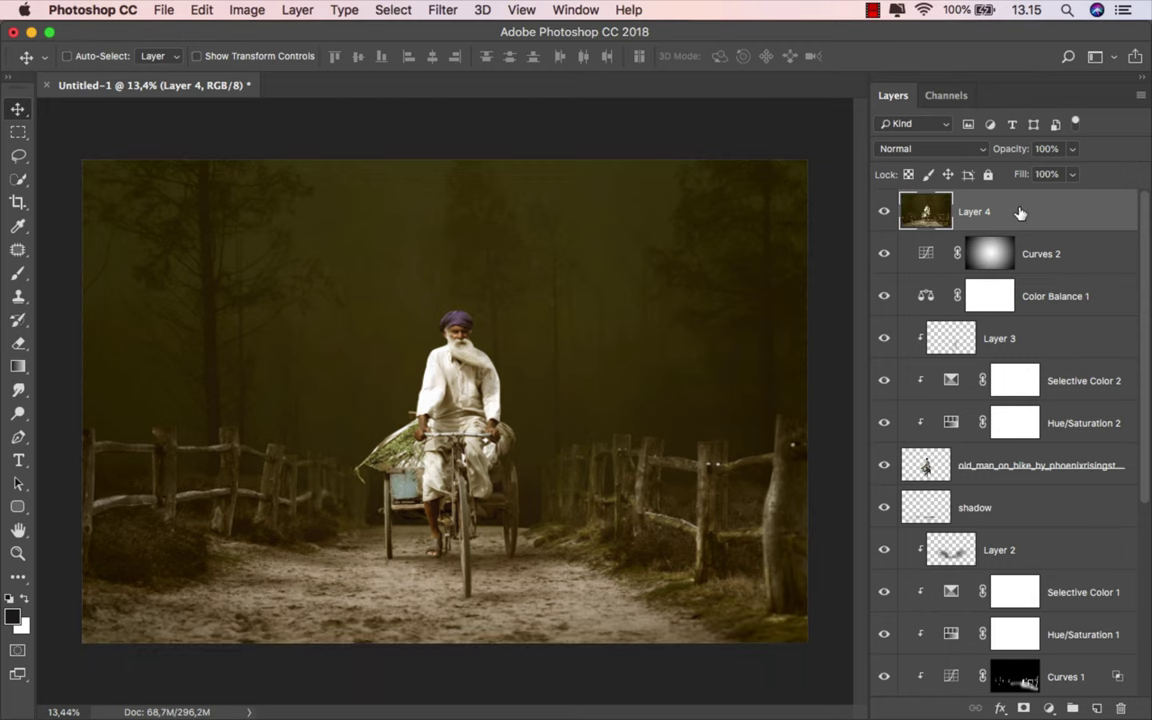
pyautogui.rightClick(1020, 211)
pyautogui.click(895, 409)
# Apply a Camera Raw Filter with Tint -23, Whites +25 and Shadows +4.
pyautogui.click(442, 10)
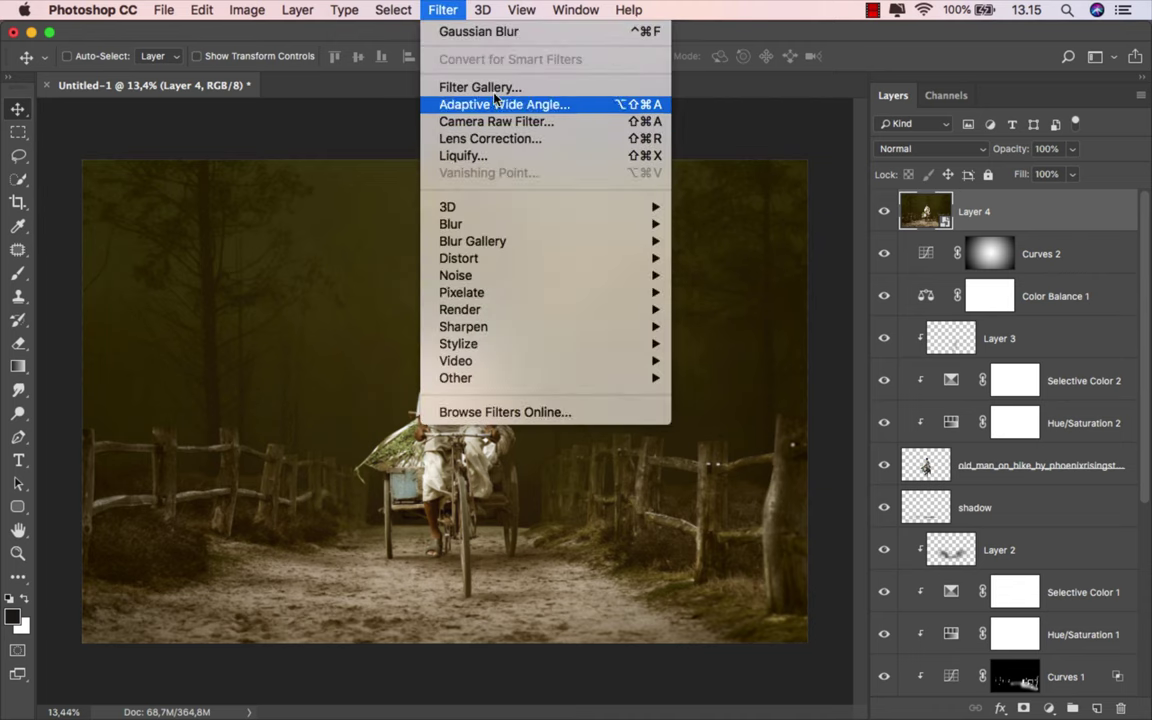
pyautogui.click(557, 122)
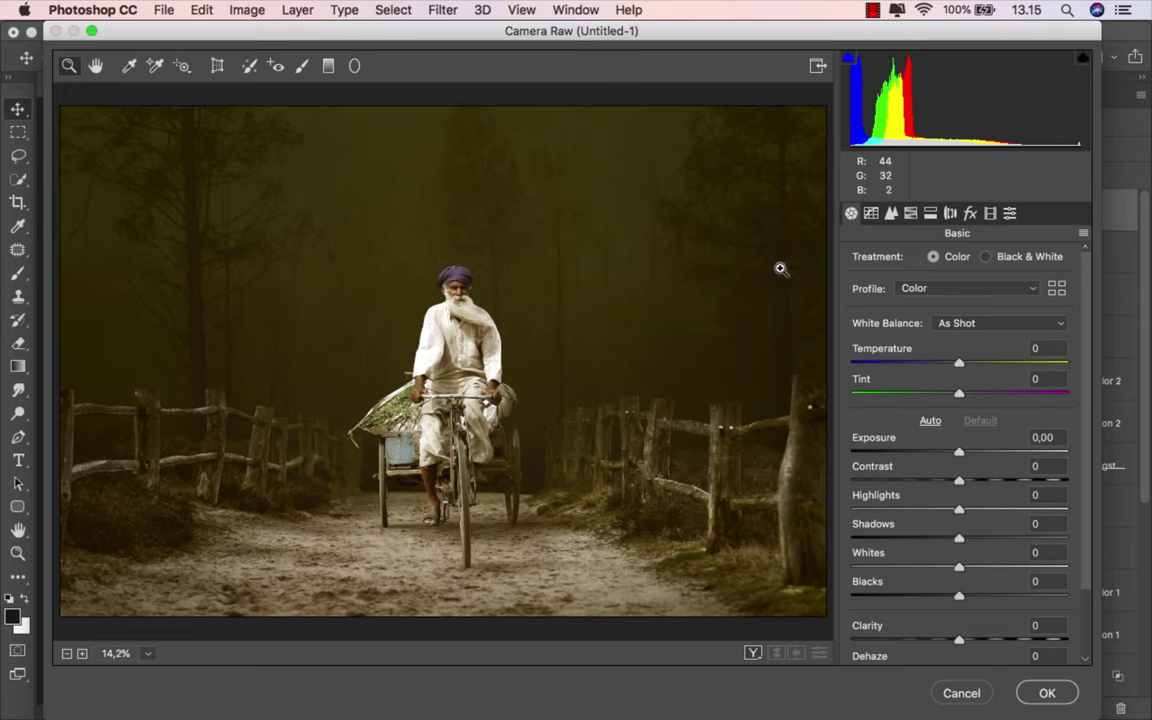
pyautogui.moveTo(959, 393); pyautogui.dragTo(933, 396)
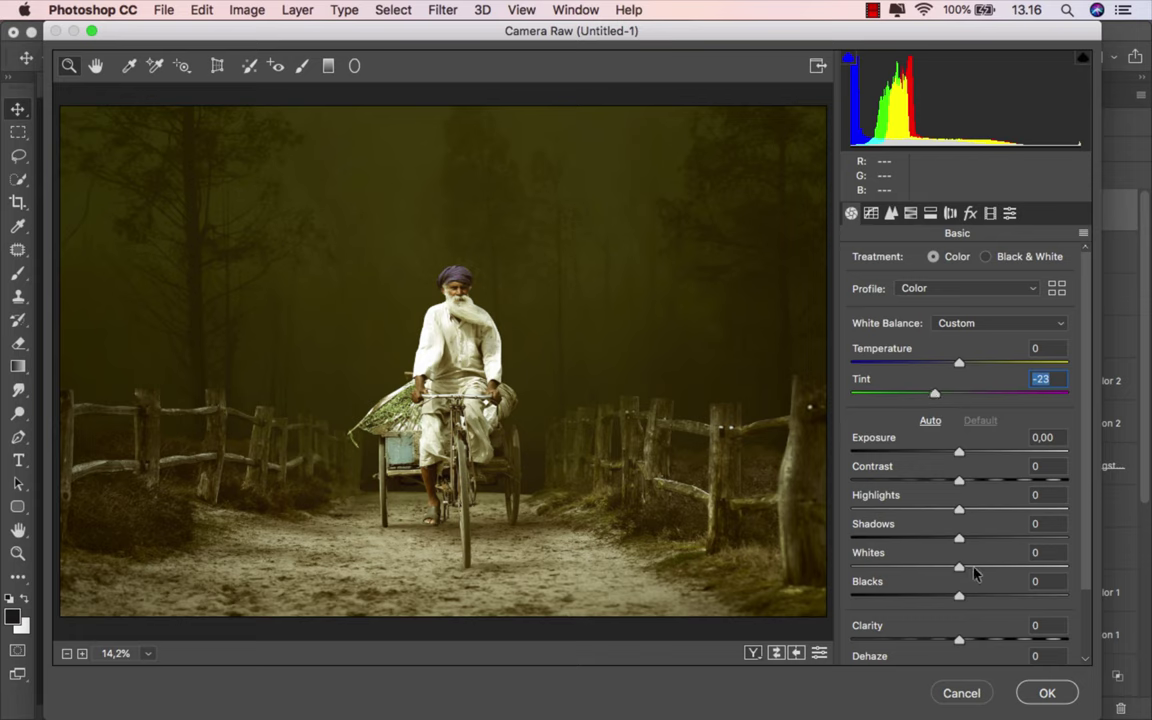
pyautogui.moveTo(976, 568); pyautogui.dragTo(985, 568)
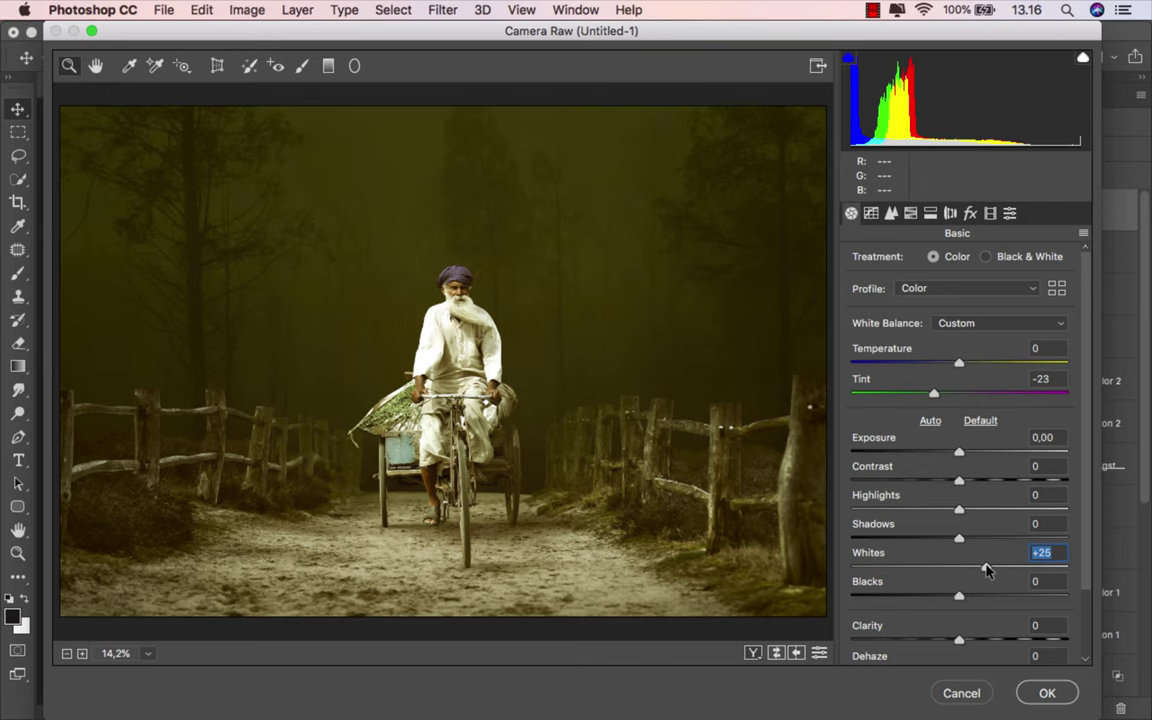
pyautogui.click(959, 509)
pyautogui.moveTo(959, 538); pyautogui.dragTo(965, 539)
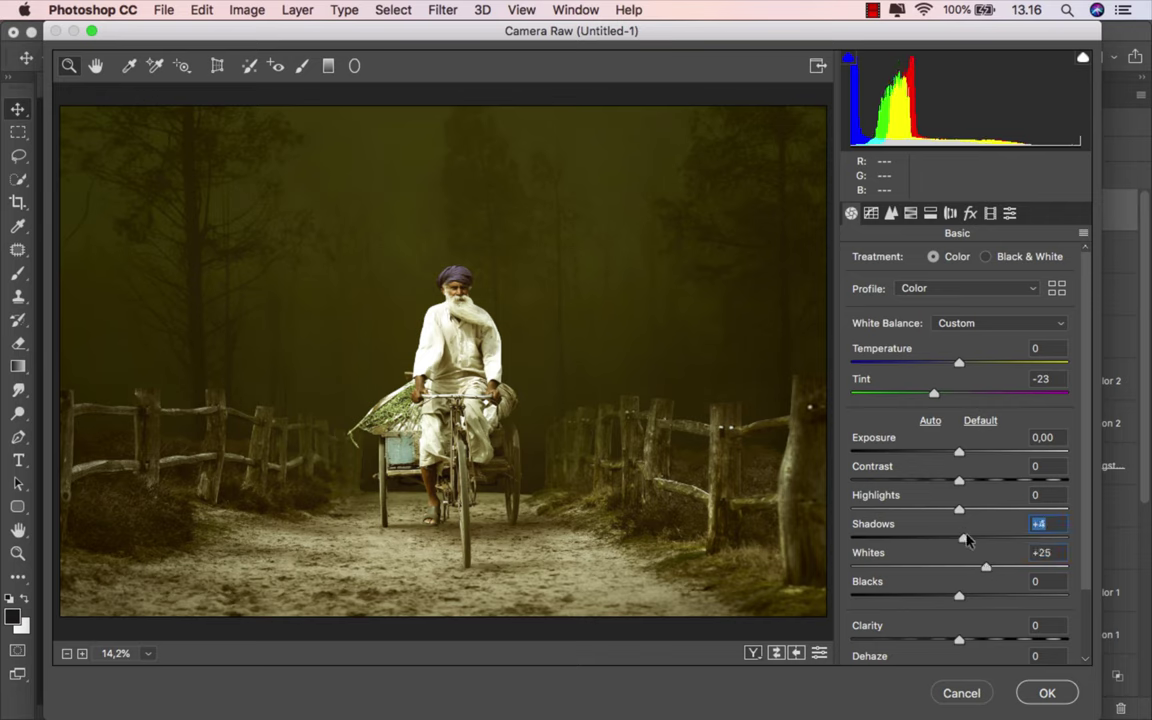
# Lower HSL luminance of Oranges to -13 and Yellows to -32.
pyautogui.click(910, 213)
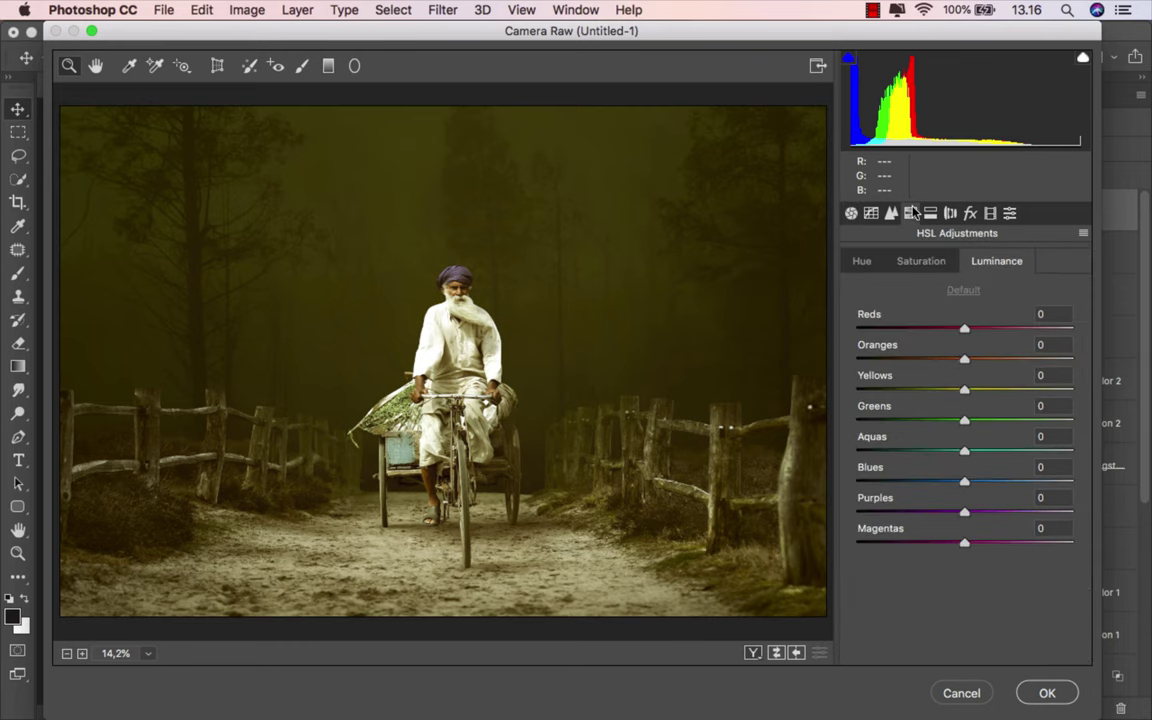
pyautogui.click(983, 260)
pyautogui.click(920, 260)
pyautogui.click(983, 261)
pyautogui.moveTo(965, 392)
pyautogui.mouseDown()
pyautogui.moveTo(855, 389)
pyautogui.moveTo(1054, 387)
pyautogui.moveTo(928, 385)
pyautogui.moveTo(1016, 357)
pyautogui.moveTo(1072, 358)
pyautogui.moveTo(869, 356)
pyautogui.moveTo(975, 354)
pyautogui.moveTo(952, 352)
pyautogui.mouseUp()
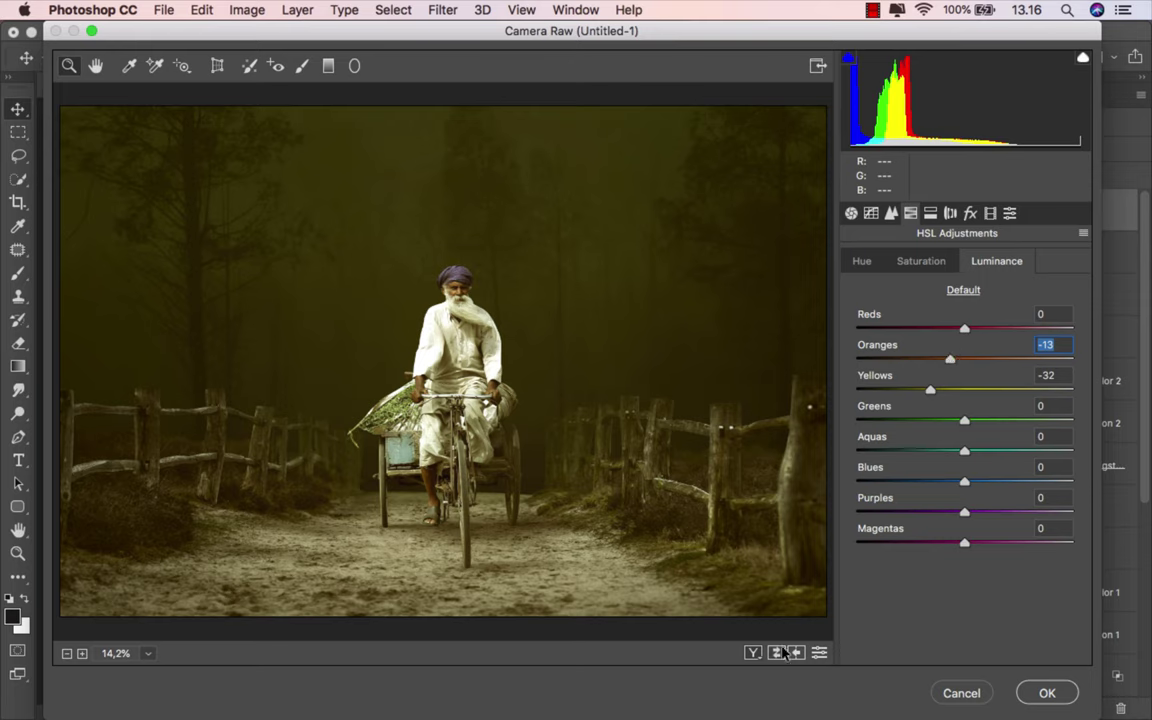
# Compare before/after, apply the Camera Raw filter, and toggle Layer 4 to check the result.
pyautogui.click(778, 653)
pyautogui.click(778, 653)
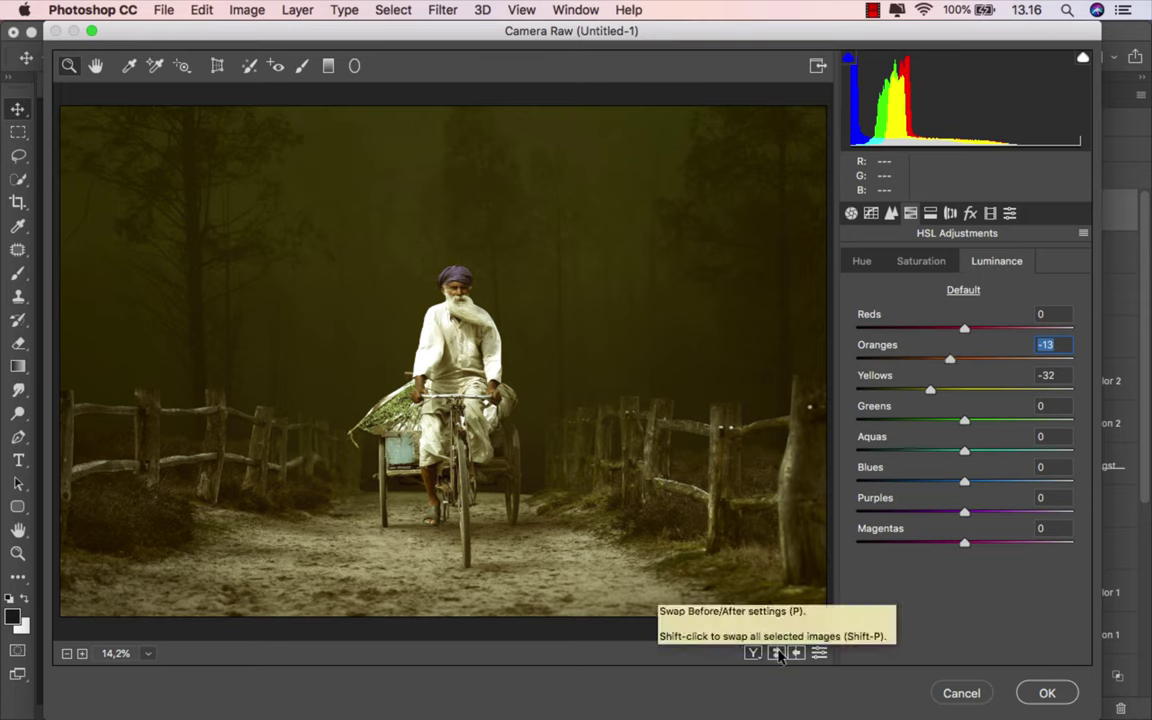
pyautogui.click(1040, 692)
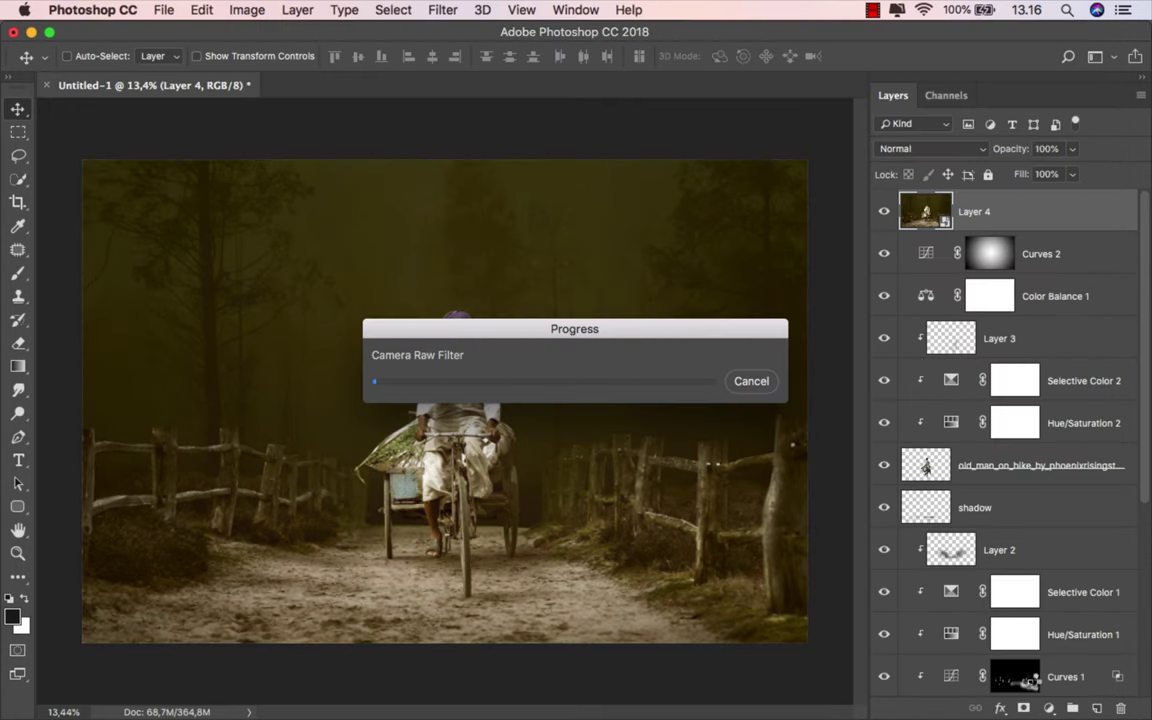
pyautogui.click(884, 211)
pyautogui.click(884, 211)
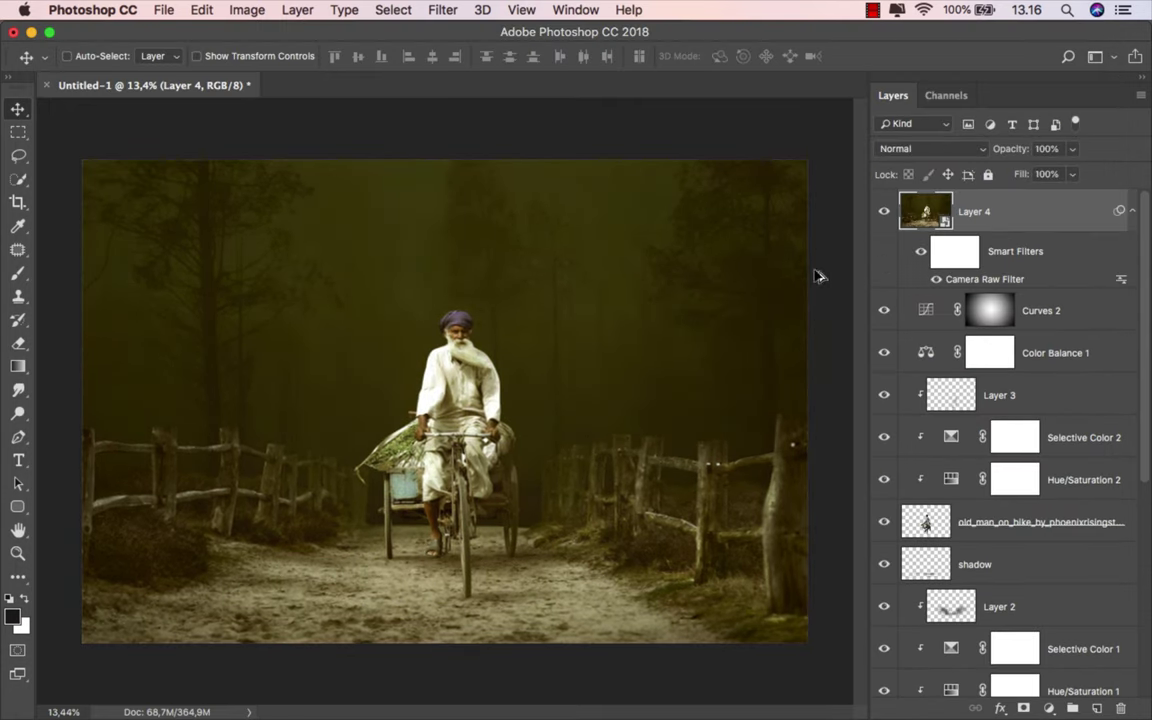
pyautogui.scroll(1, 762, 317)
pyautogui.scroll(1, 762, 317)
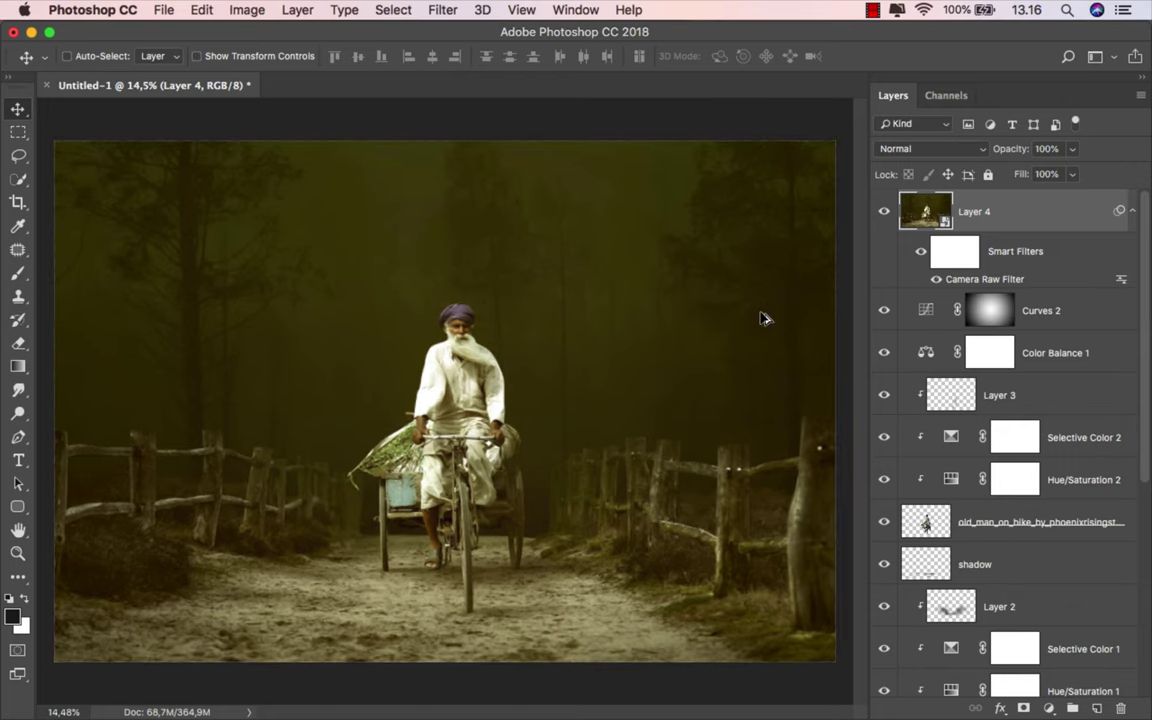